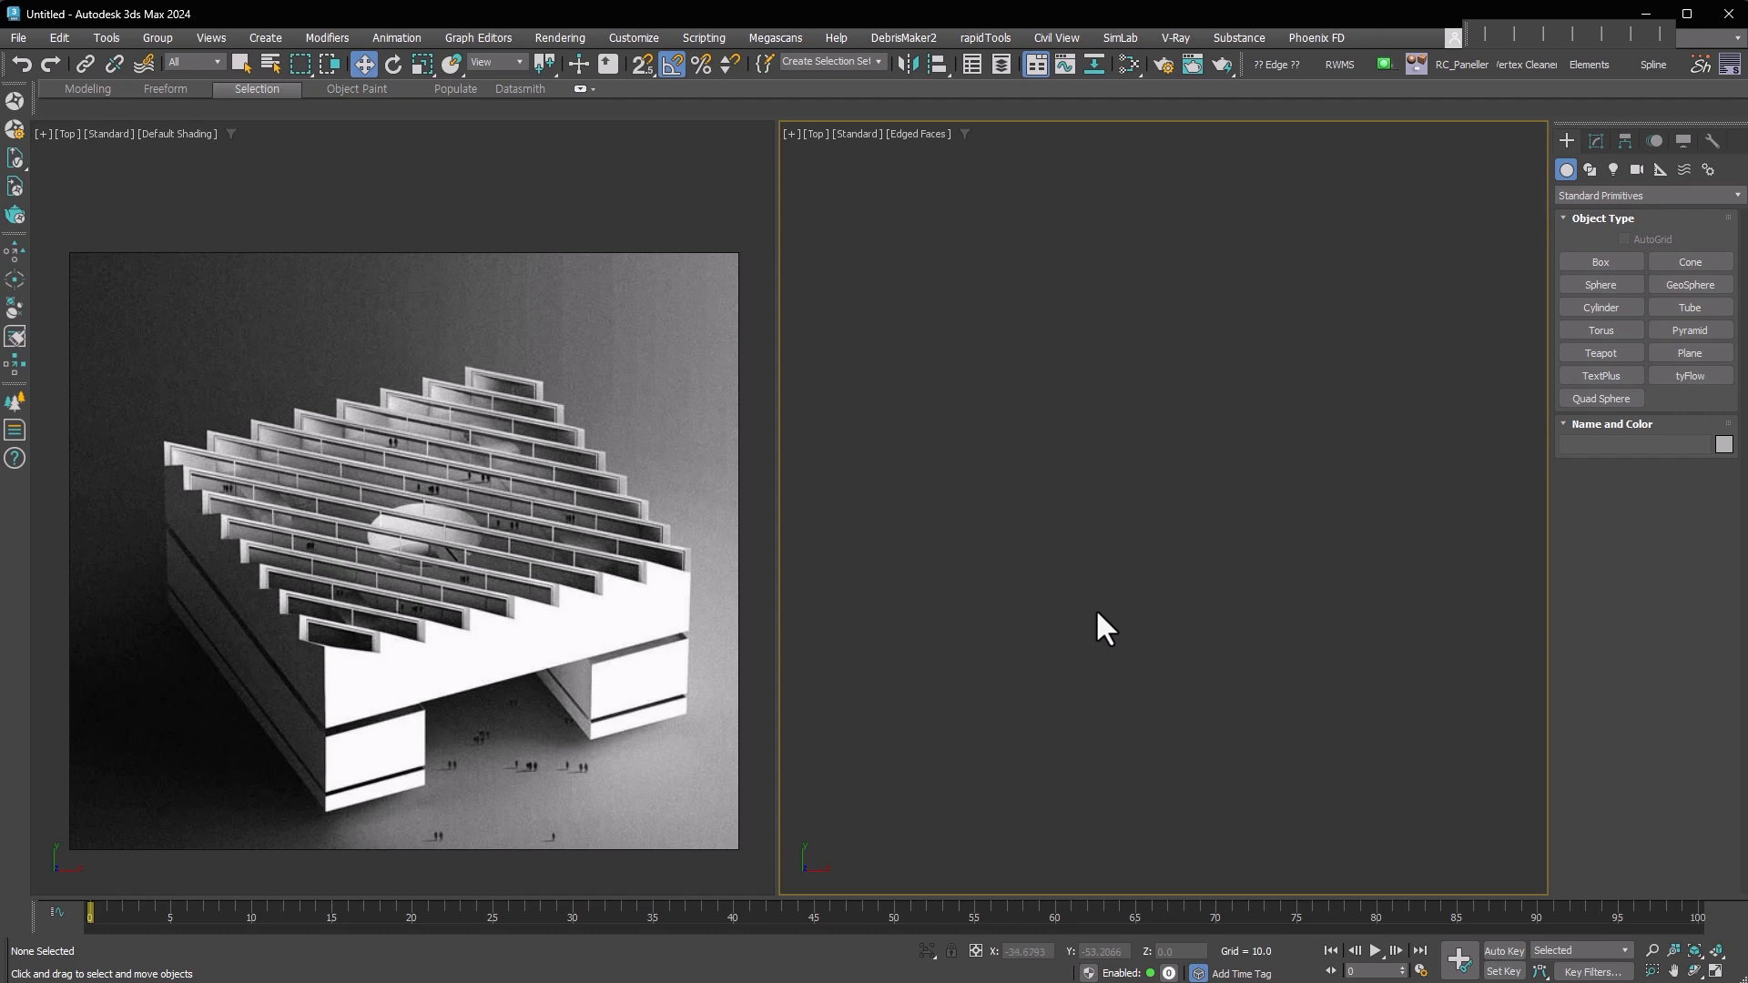
Create a 640 by 640 plane in the empty Top viewport with one length segment and one width segment
{"action": "left_click", "coordinate": [1690, 352]}
{"action": "left_click_drag", "start_coordinate": [904, 225], "coordinate": [1476, 820]}
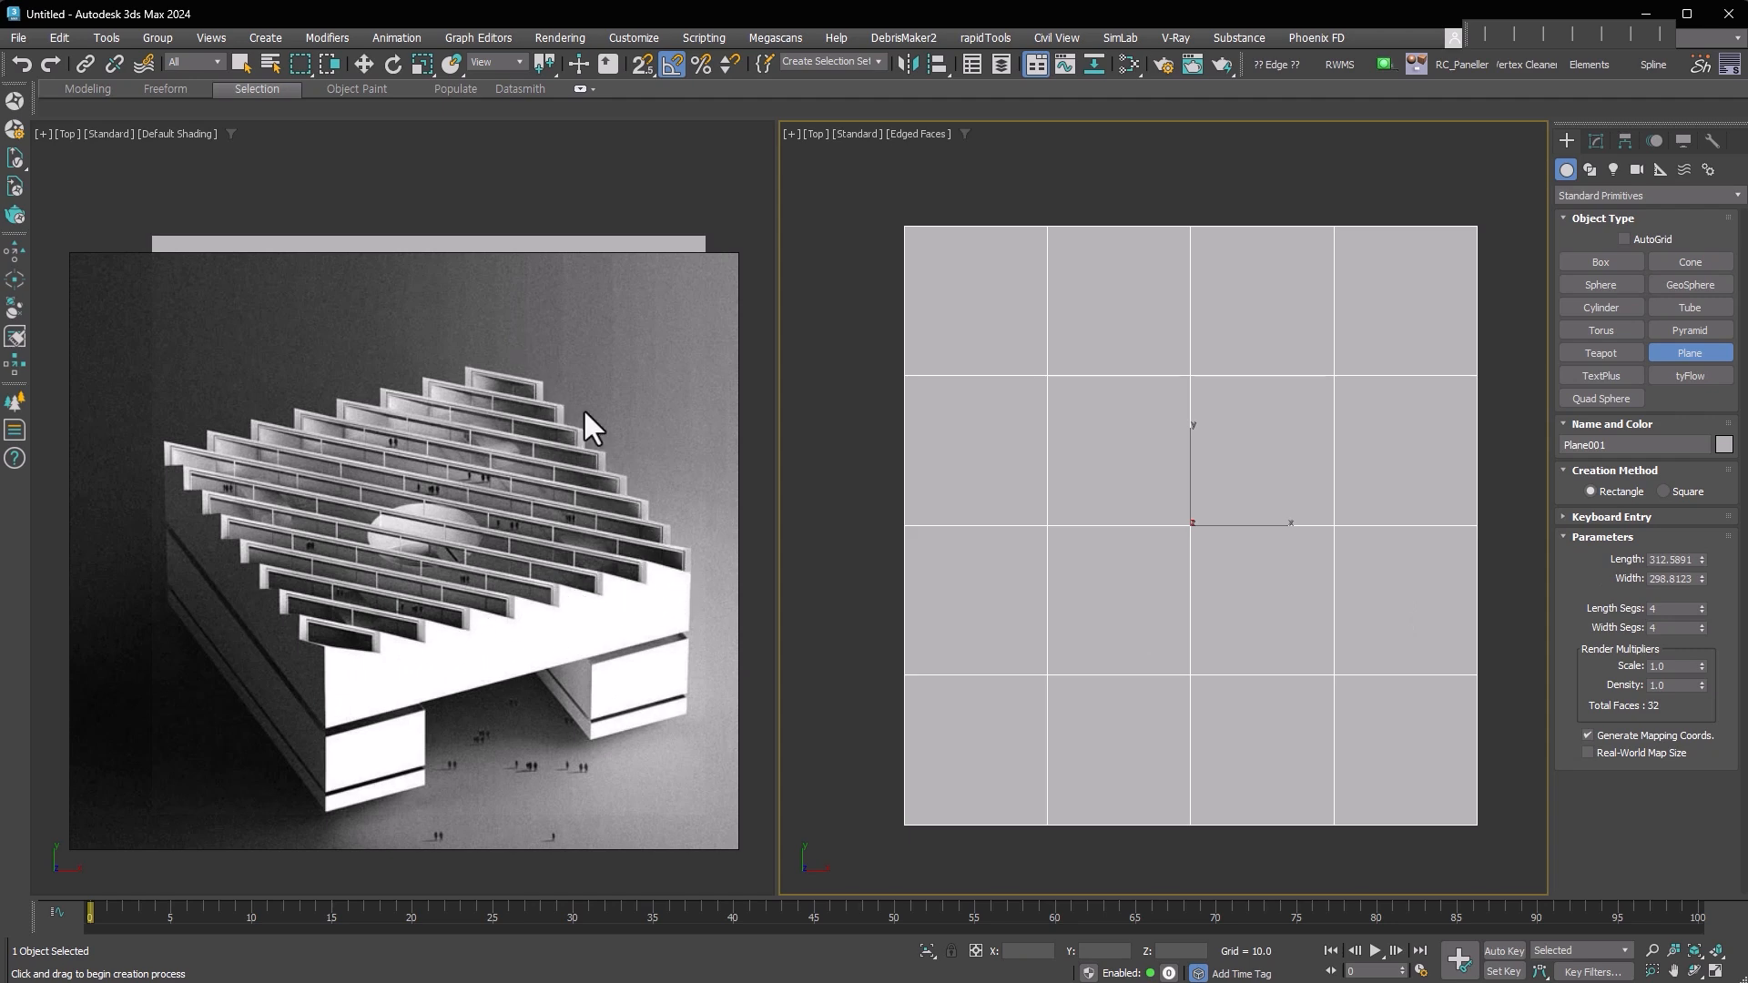
{"action": "double_click", "coordinate": [1676, 559]}
{"action": "type", "text": "640"}
{"action": "key", "text": "Tab"}
{"action": "type", "text": "640"}
{"action": "key", "text": "Return"}
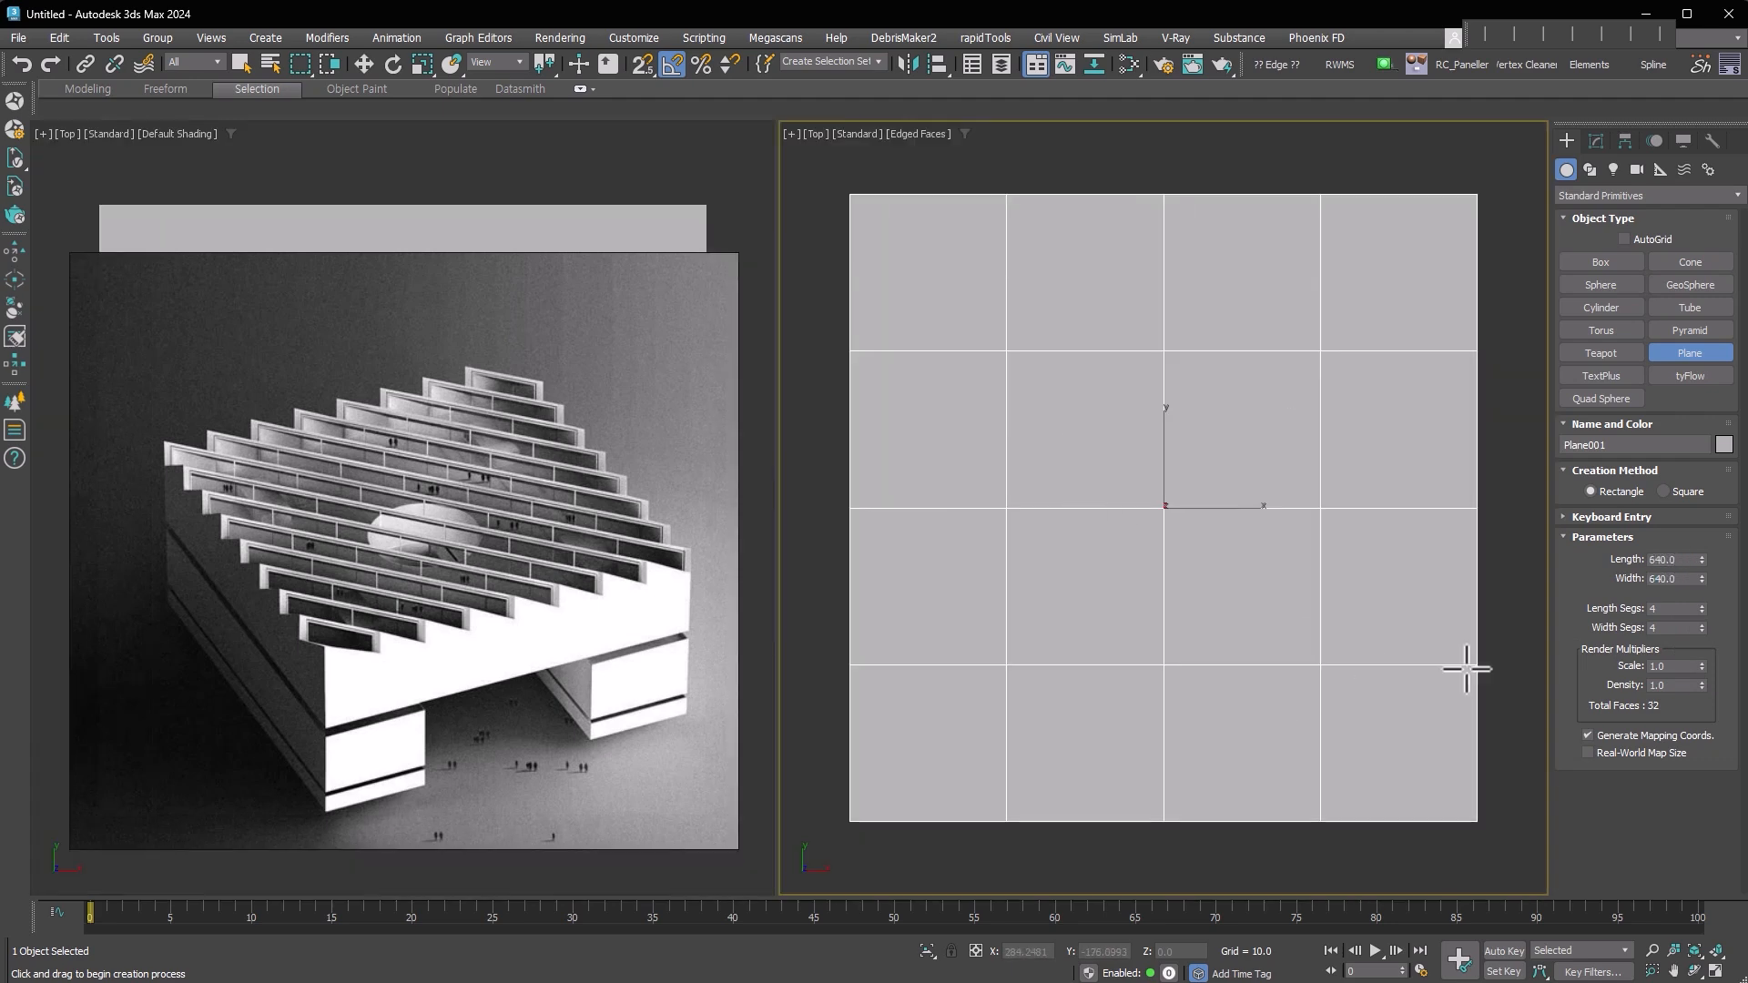
{"action": "right_click", "coordinate": [1701, 629]}
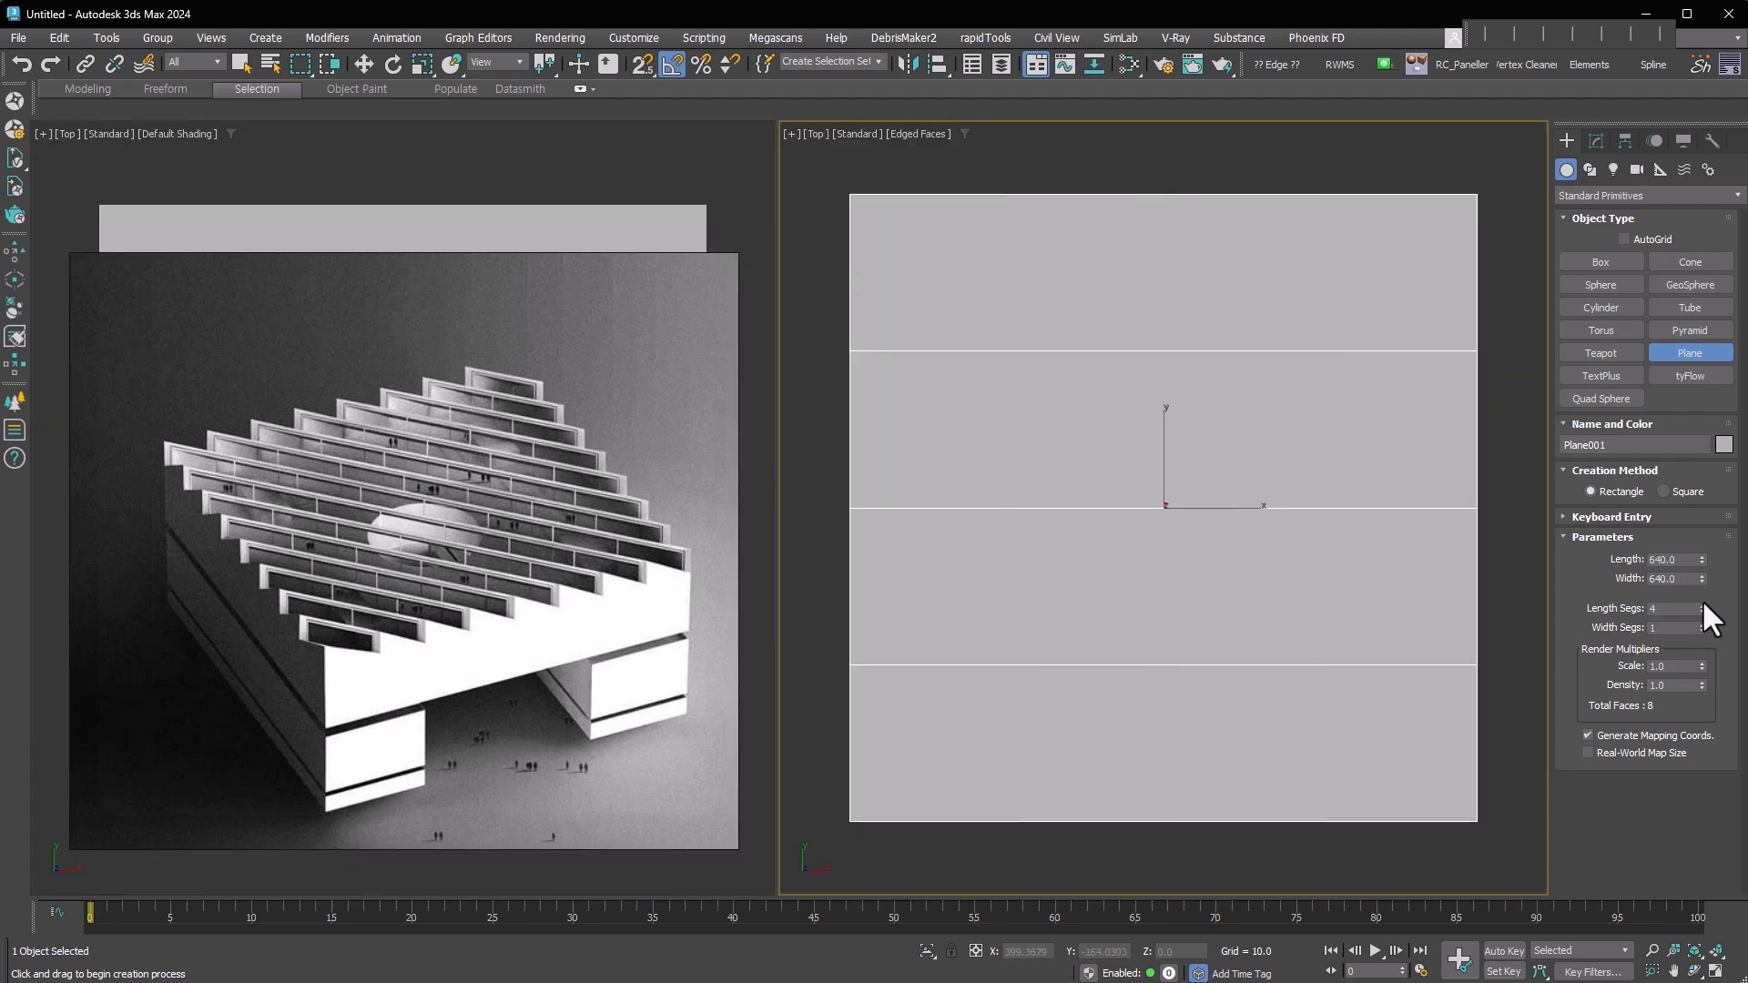
{"action": "right_click", "coordinate": [1702, 608]}
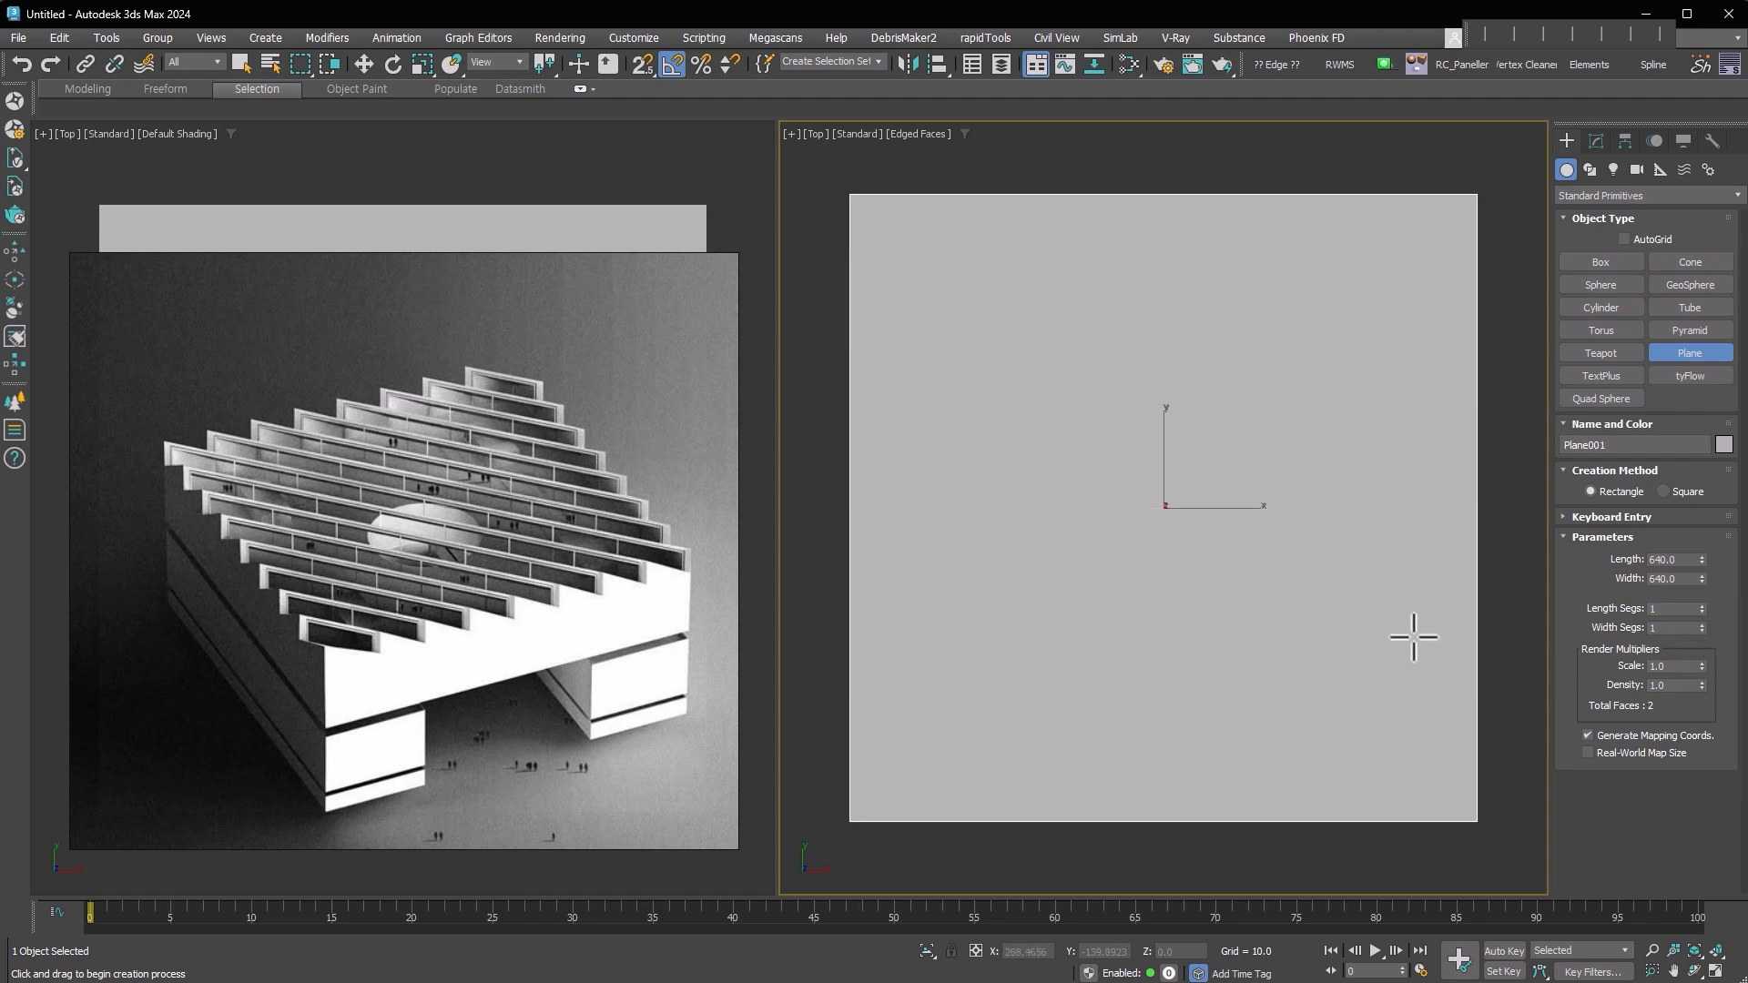
Convert the plane to an editable poly and select all four of its border edges
{"action": "key", "text": "alt+c"}
{"action": "left_click", "coordinate": [1620, 625]}
{"action": "key", "text": "ctrl+a"}
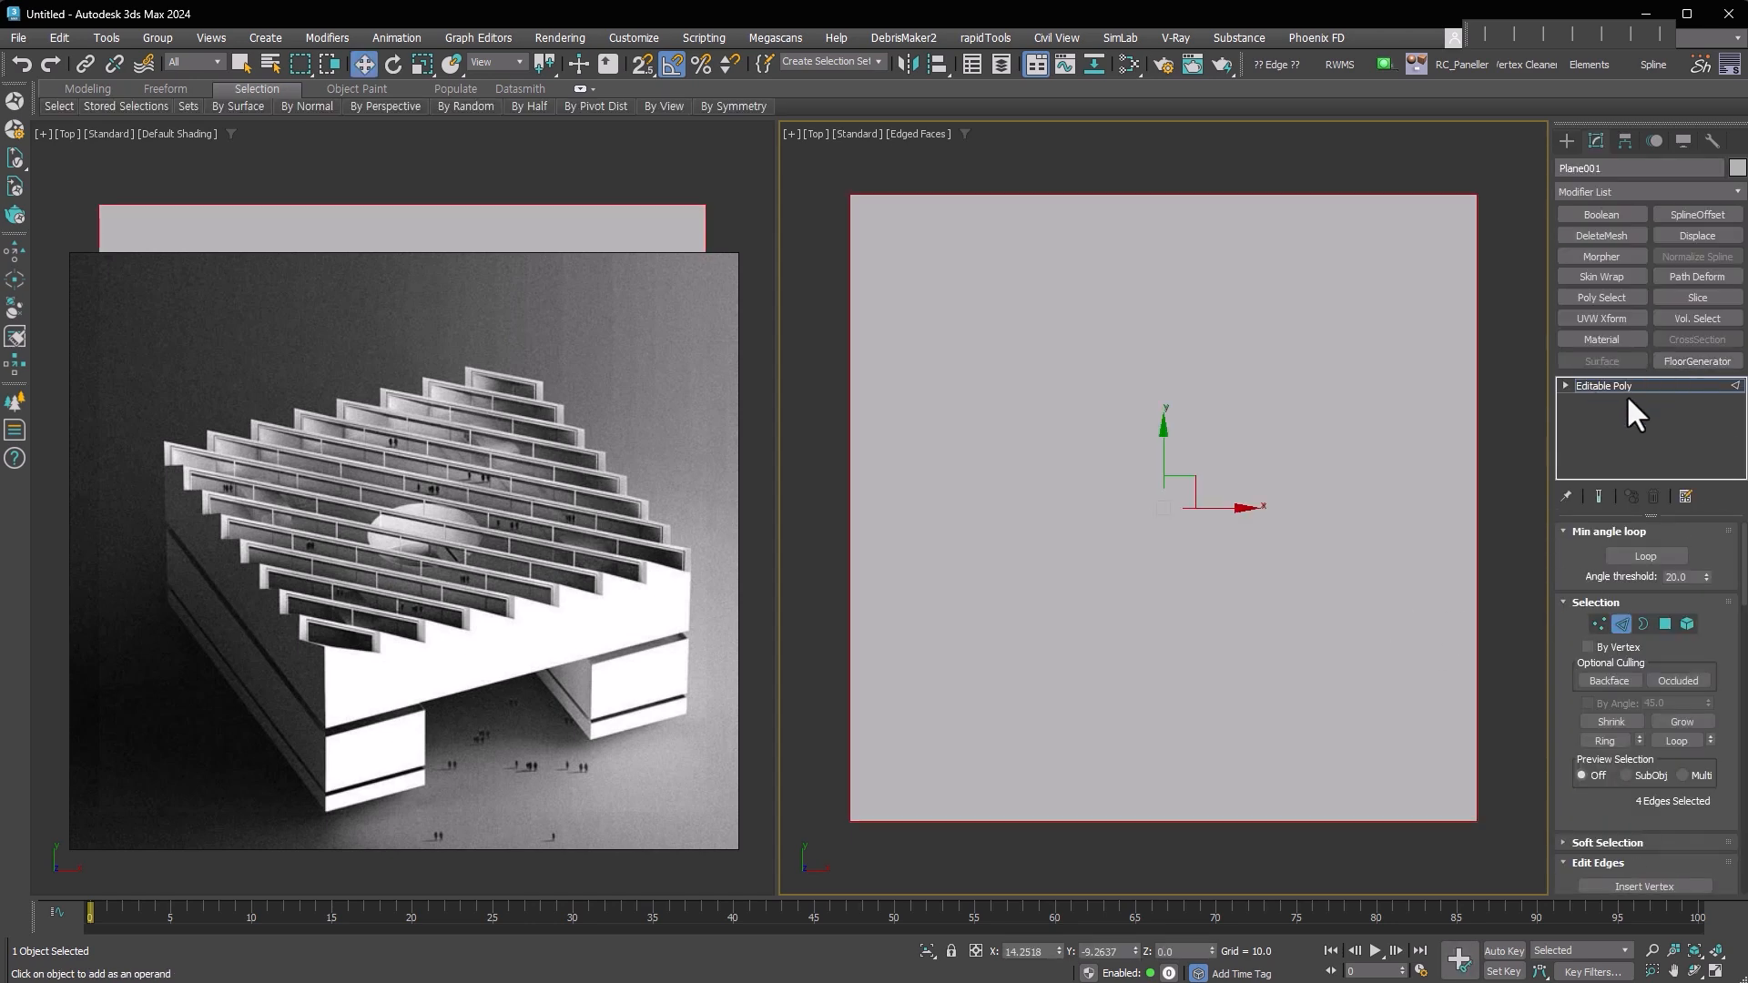
{"action": "left_click", "coordinate": [1623, 628]}
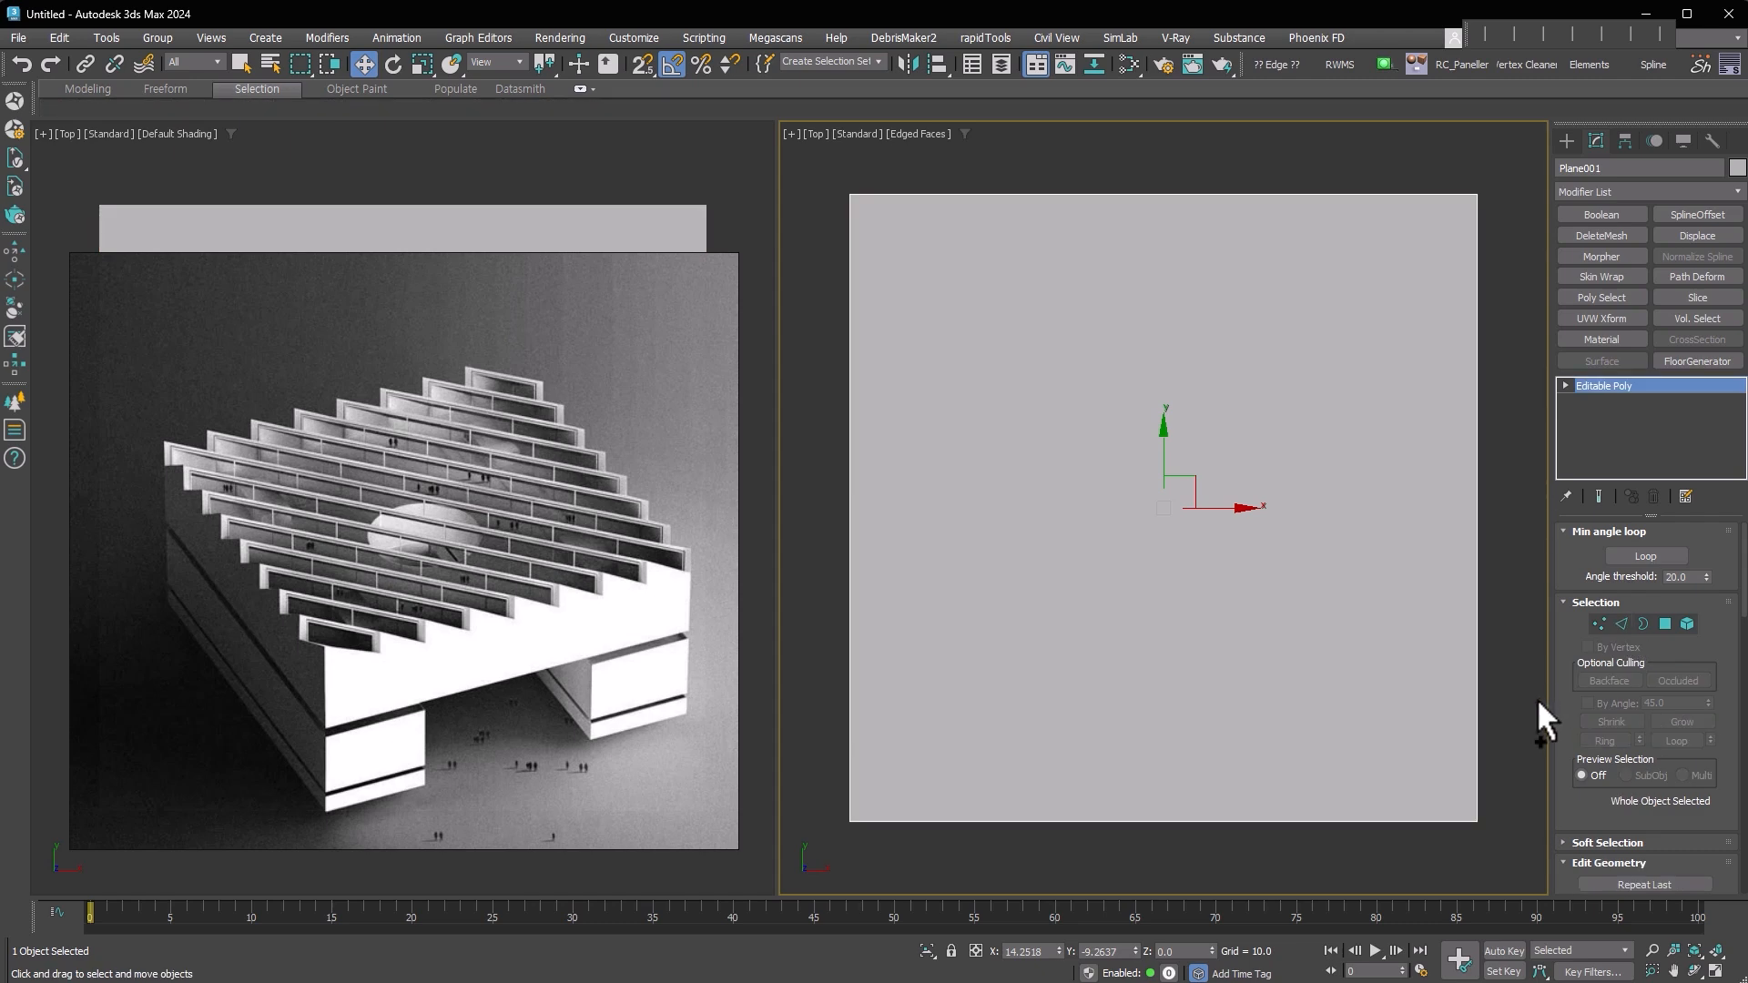
Add an Edit Poly modifier and connect the midpoints of the plane's four border edges into a diamond
{"action": "key", "text": "alt+e"}
{"action": "left_click", "coordinate": [1622, 573]}
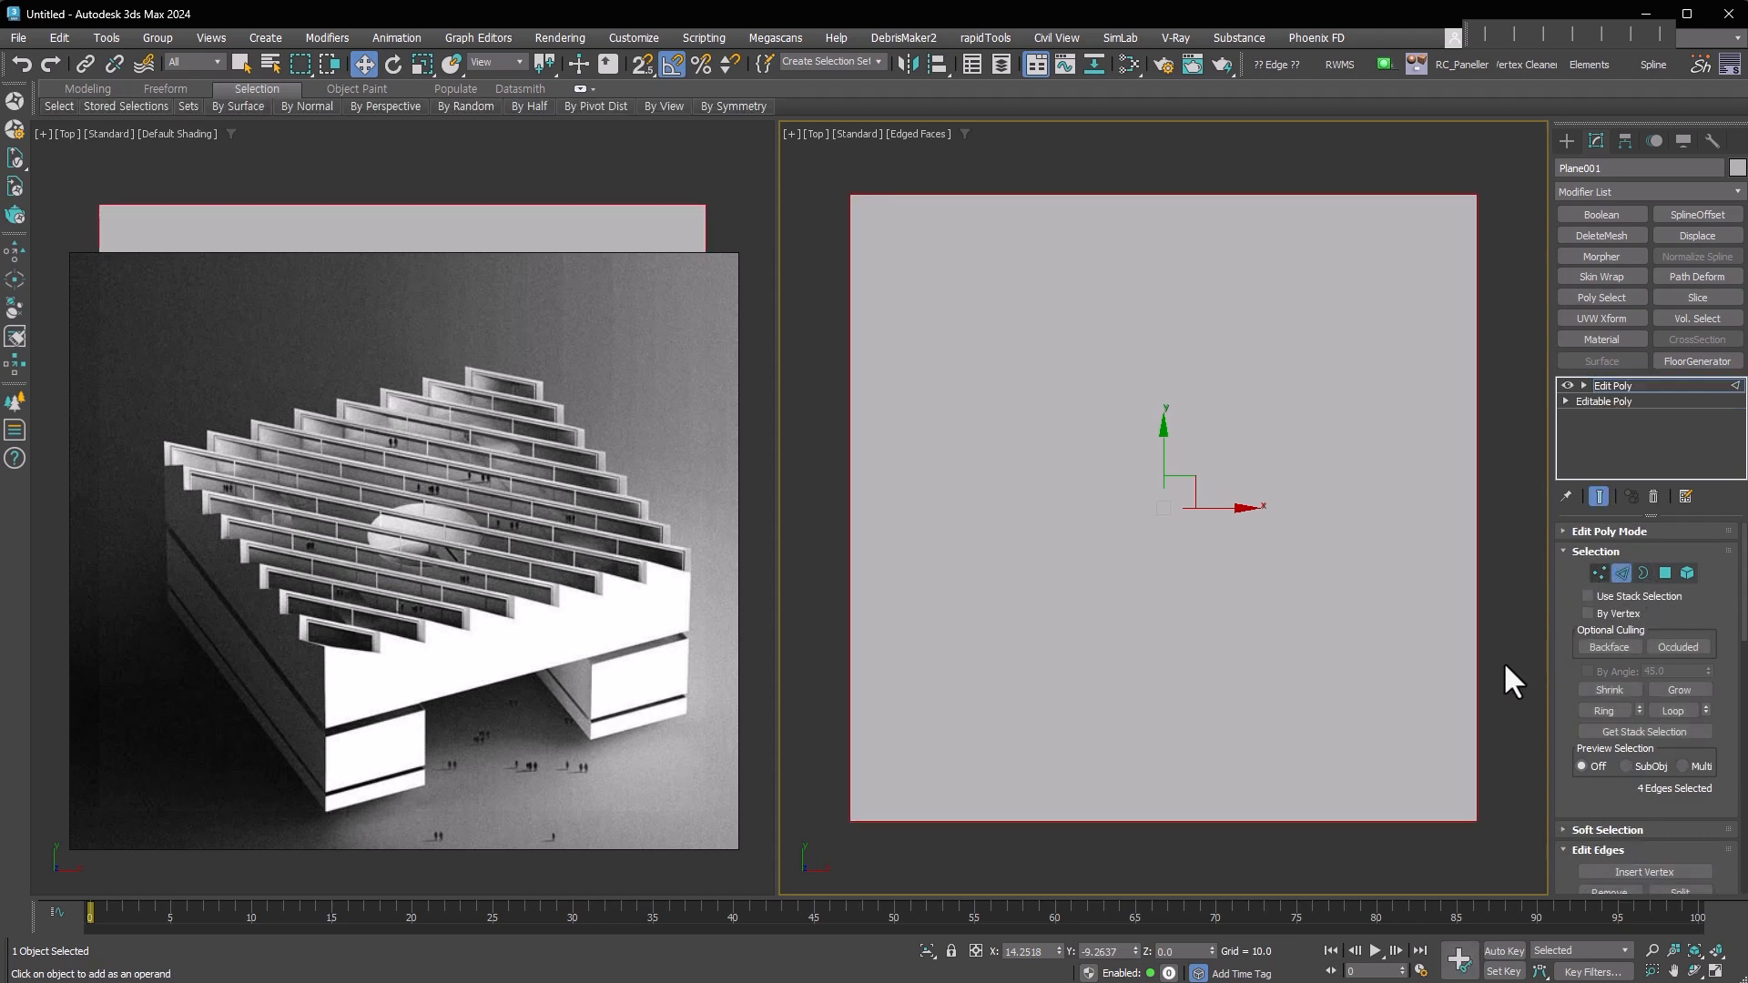
{"action": "key", "text": "ctrl+shift+e"}
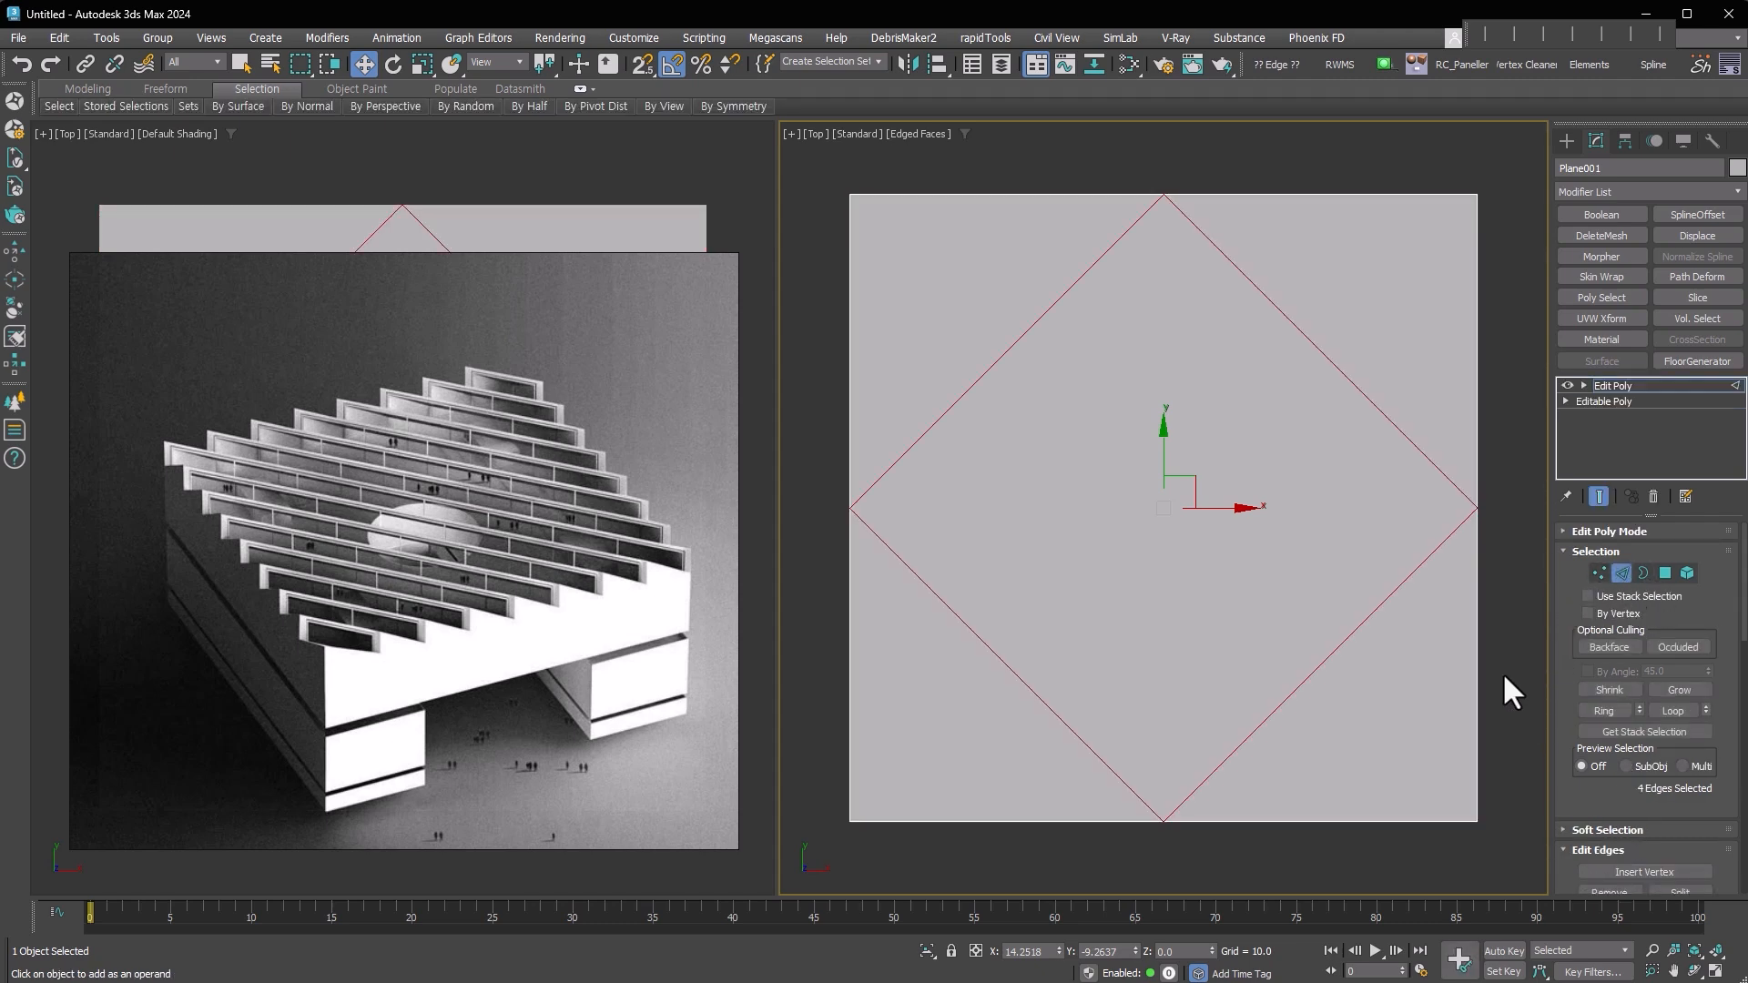
Detach the central diamond polygon as a separate object and remove the Edit Poly modifier from the plane
{"action": "left_click", "coordinate": [1665, 573]}
{"action": "left_click", "coordinate": [1247, 548]}
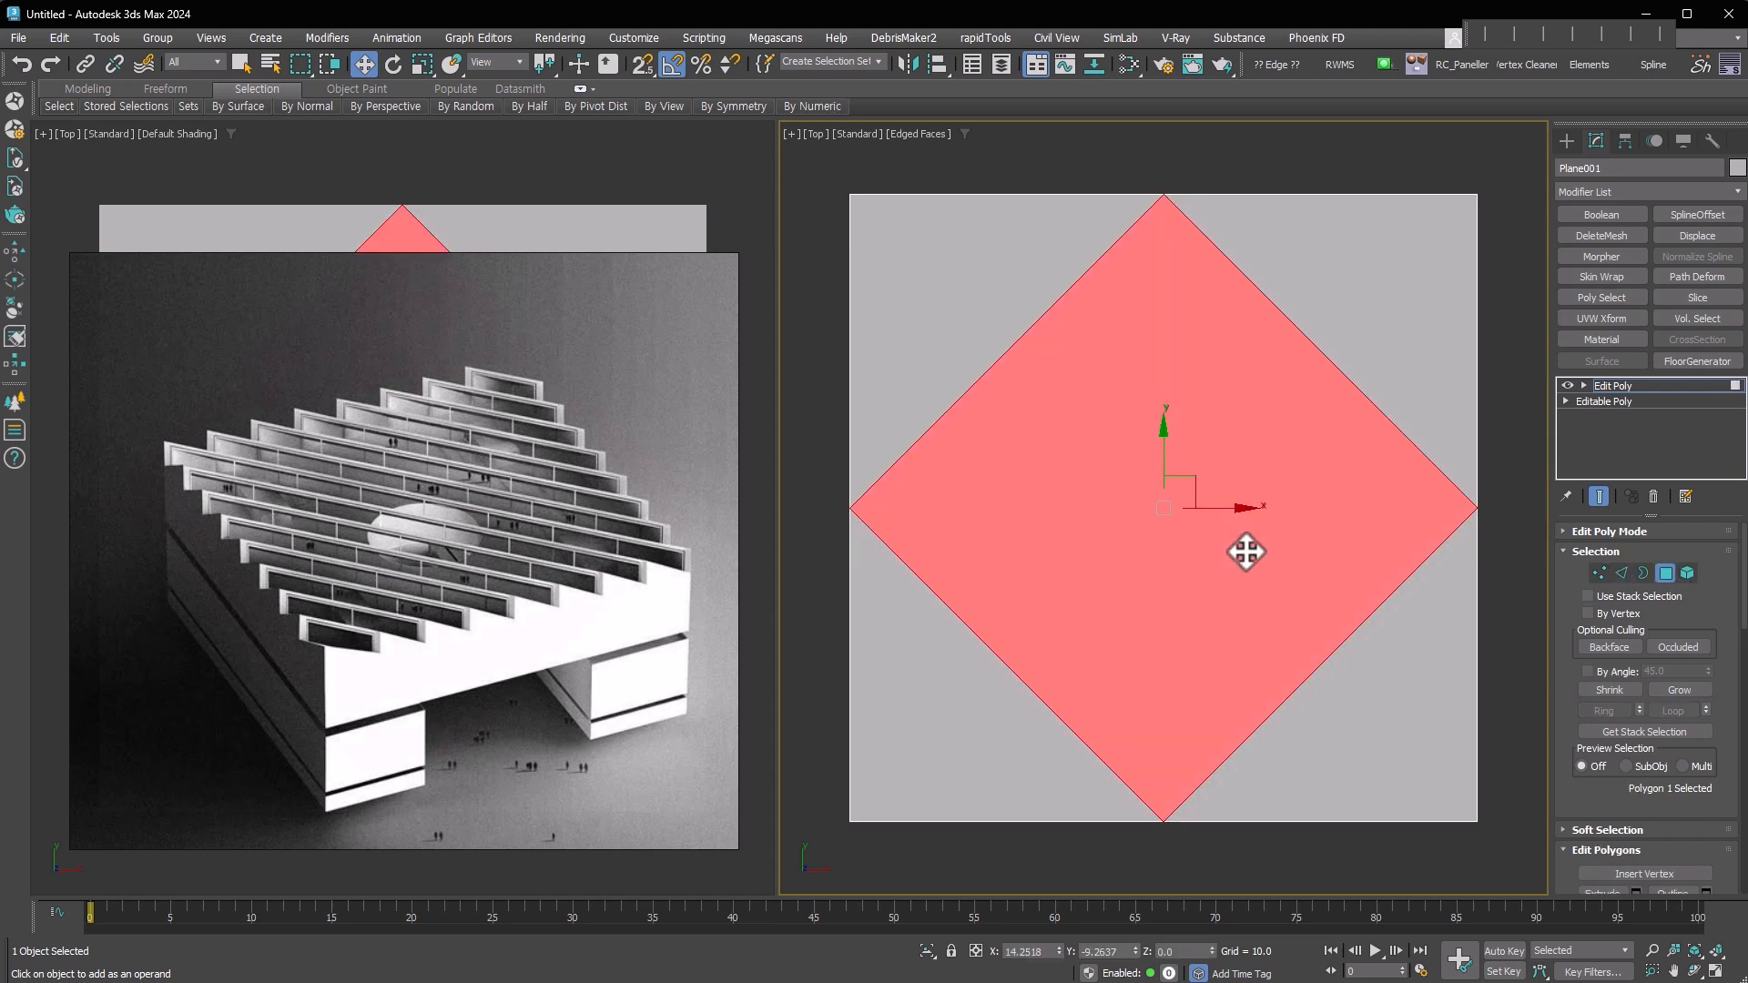
{"action": "key", "text": "ctrl+d"}
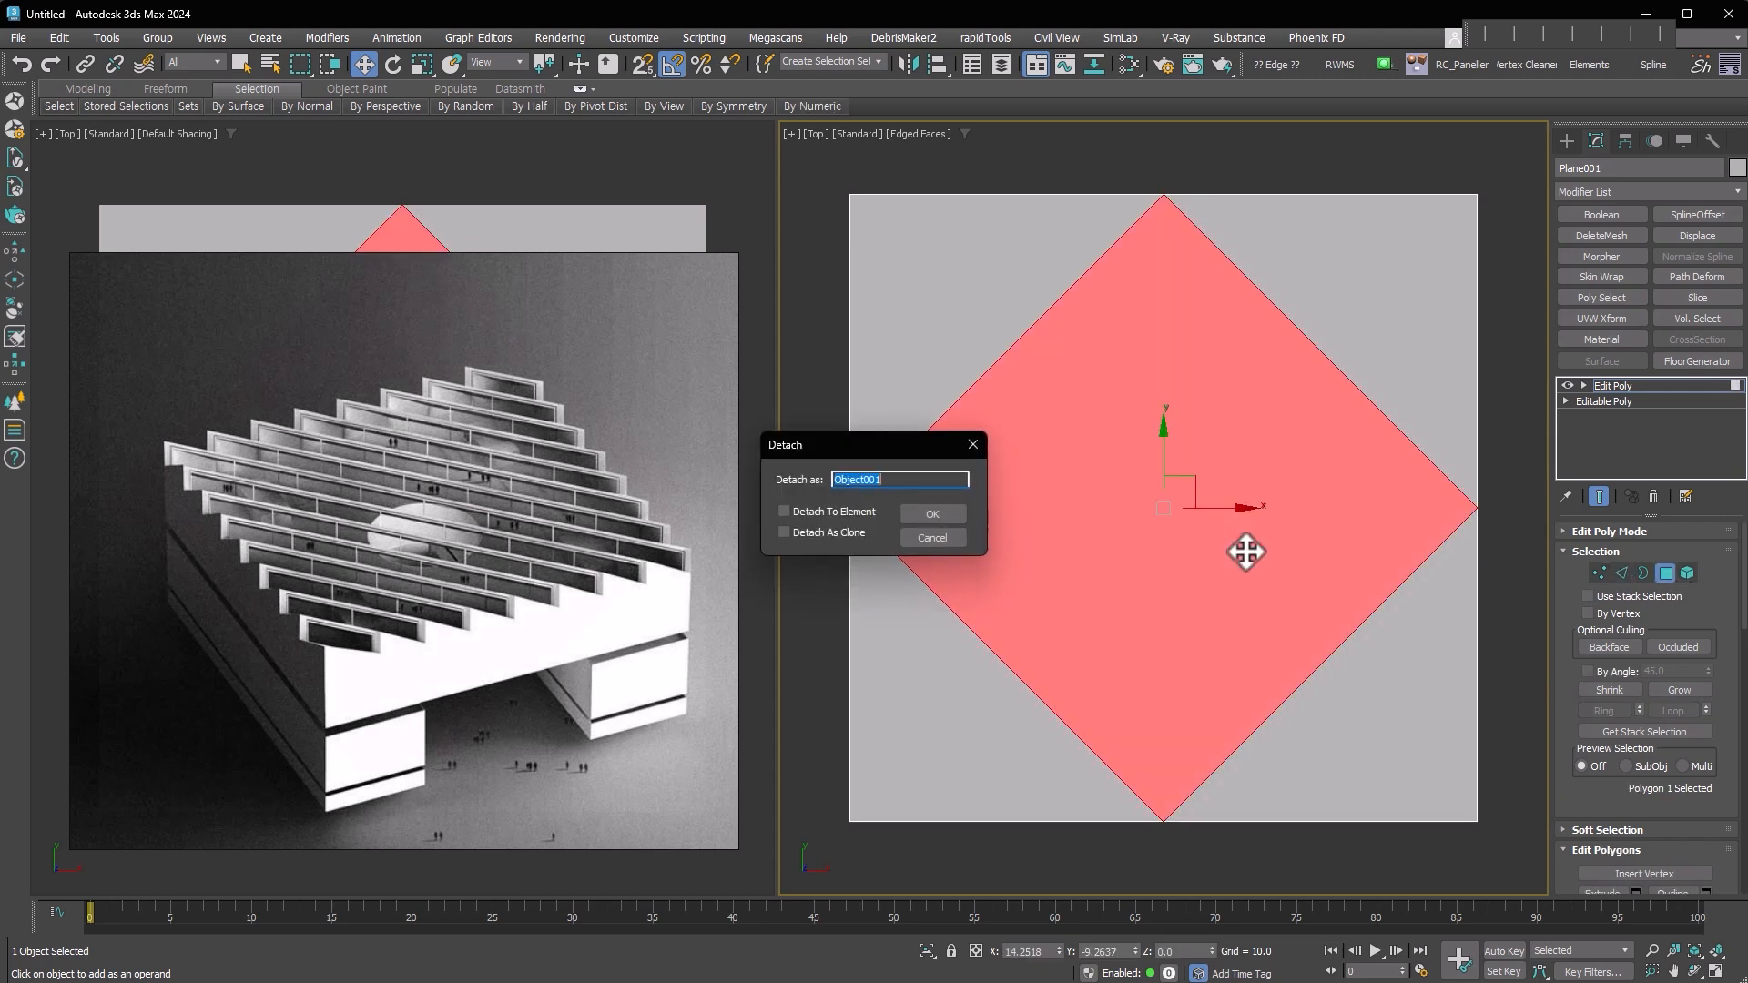
{"action": "key", "text": "Return"}
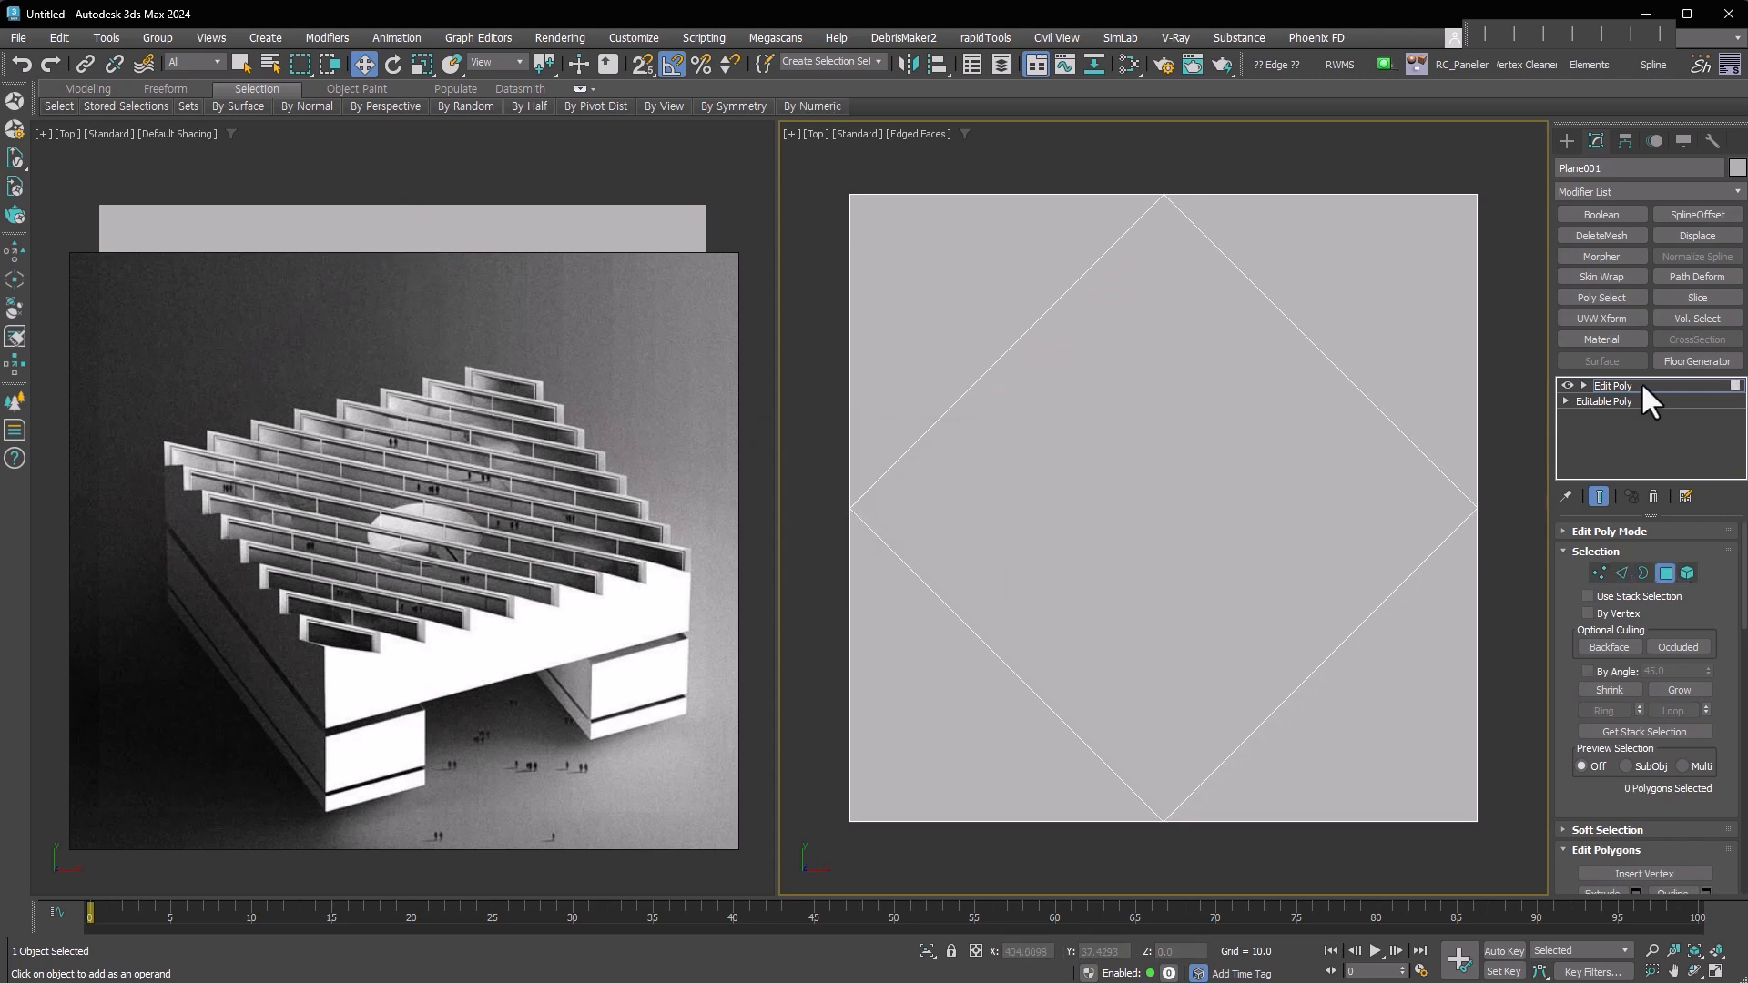
{"action": "left_click", "coordinate": [1654, 496]}
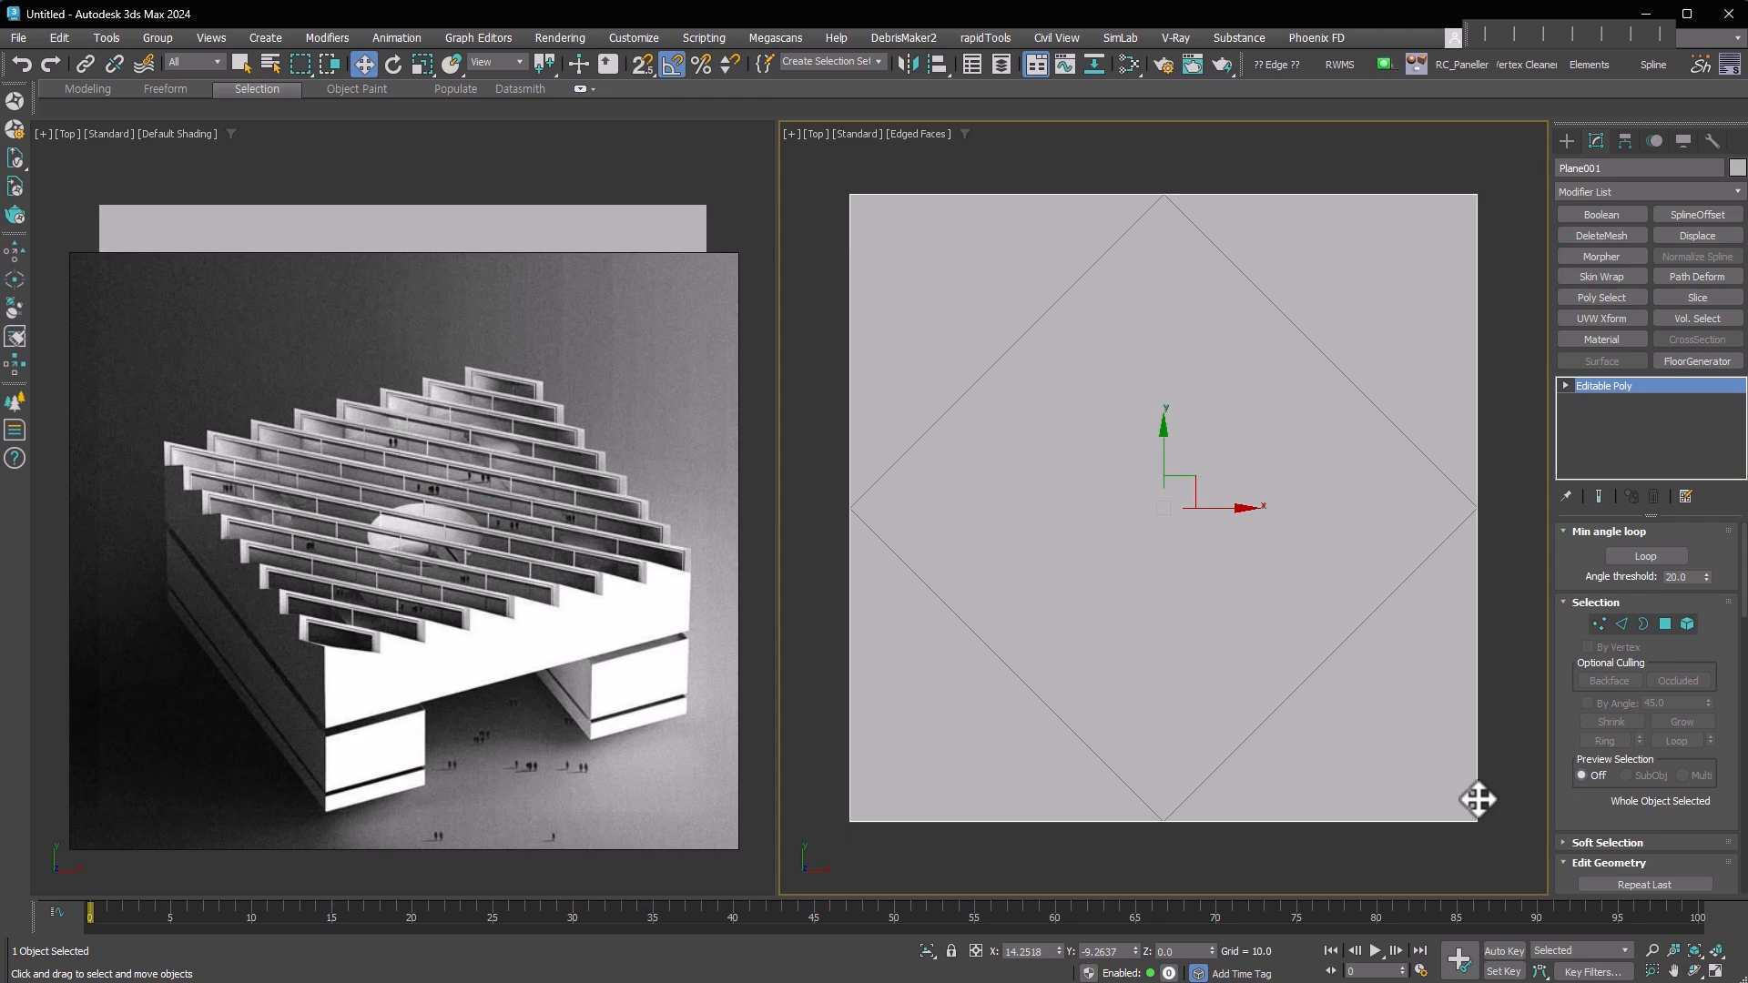
Connect the plane's two opposite vertical border edges with 15 segments, dividing it into horizontal strips
{"action": "key", "text": "2"}
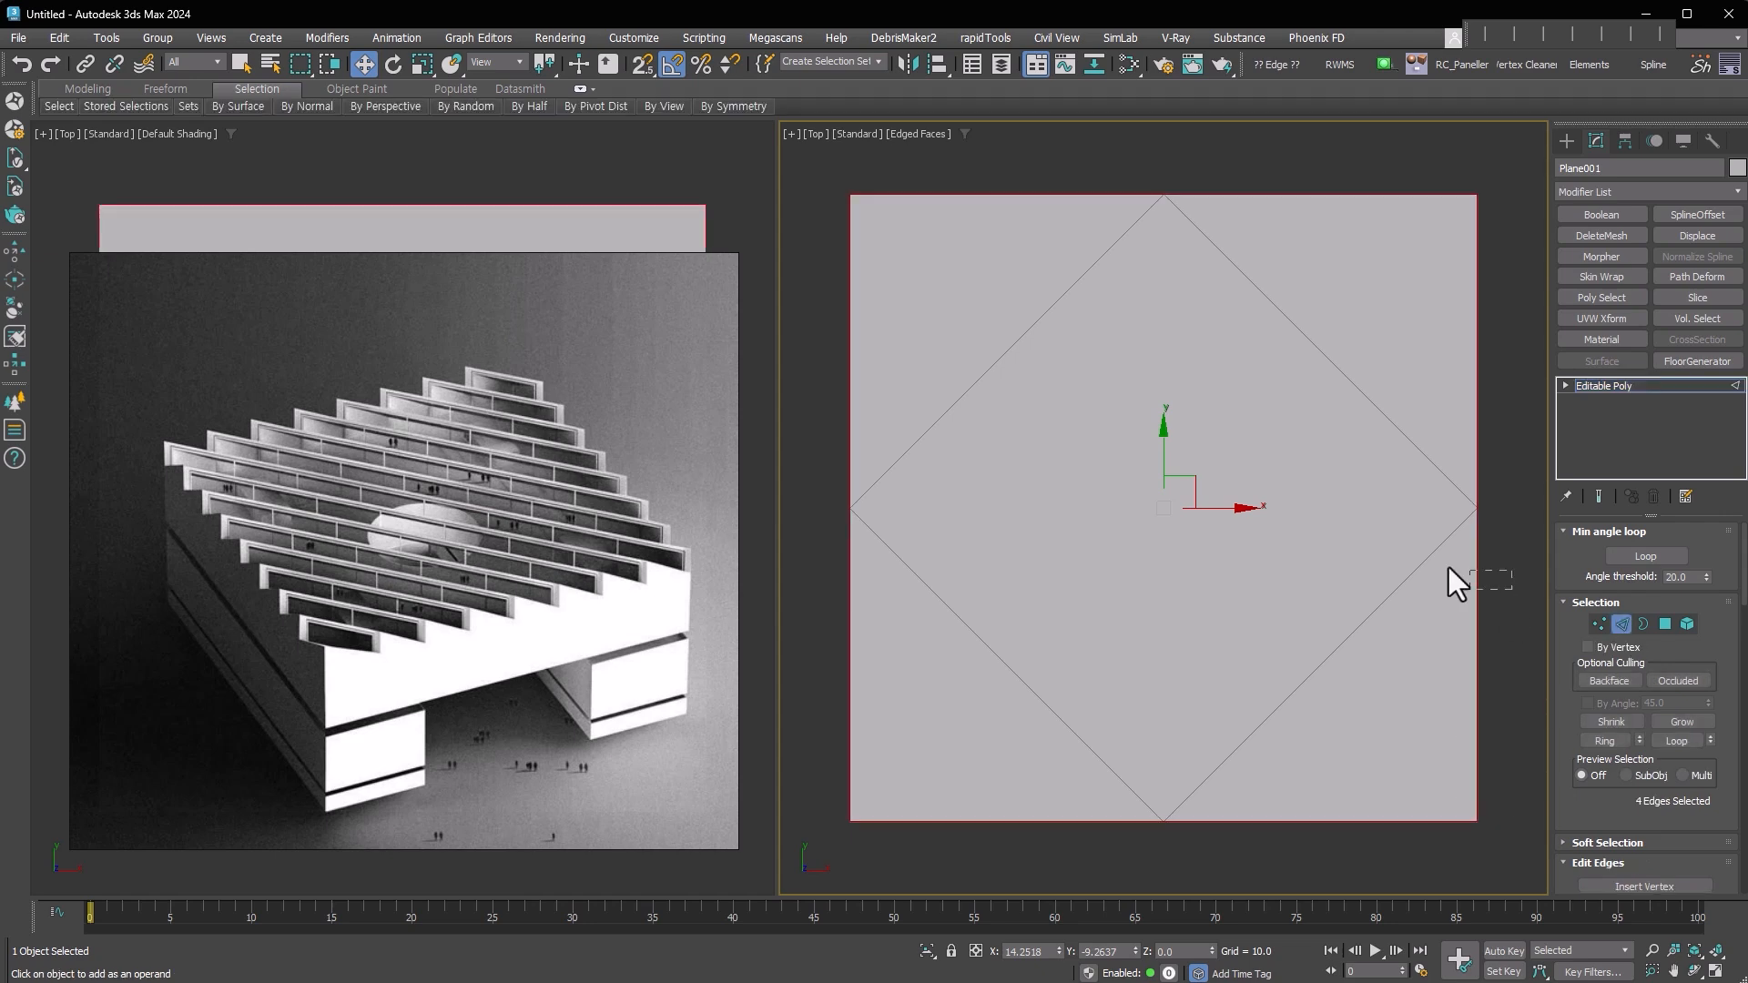
{"action": "left_click_drag", "start_coordinate": [788, 489], "coordinate": [792, 492]}
{"action": "right_click", "coordinate": [1071, 449]}
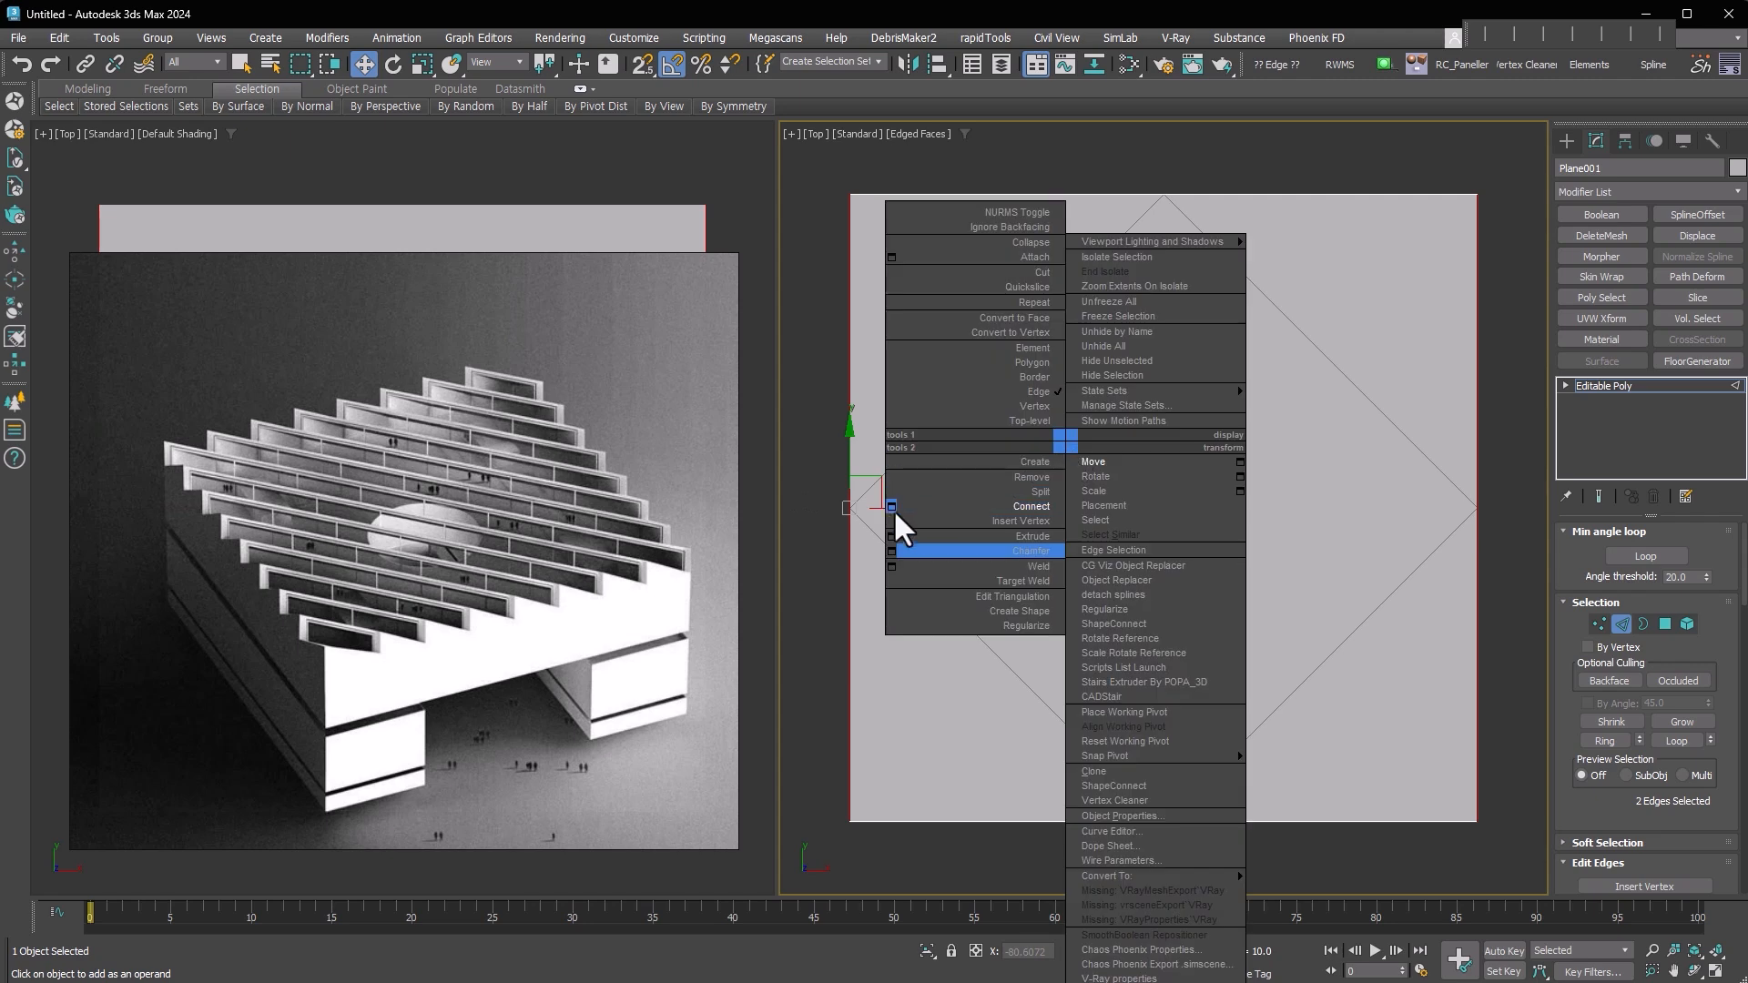
{"action": "left_click", "coordinate": [892, 506]}
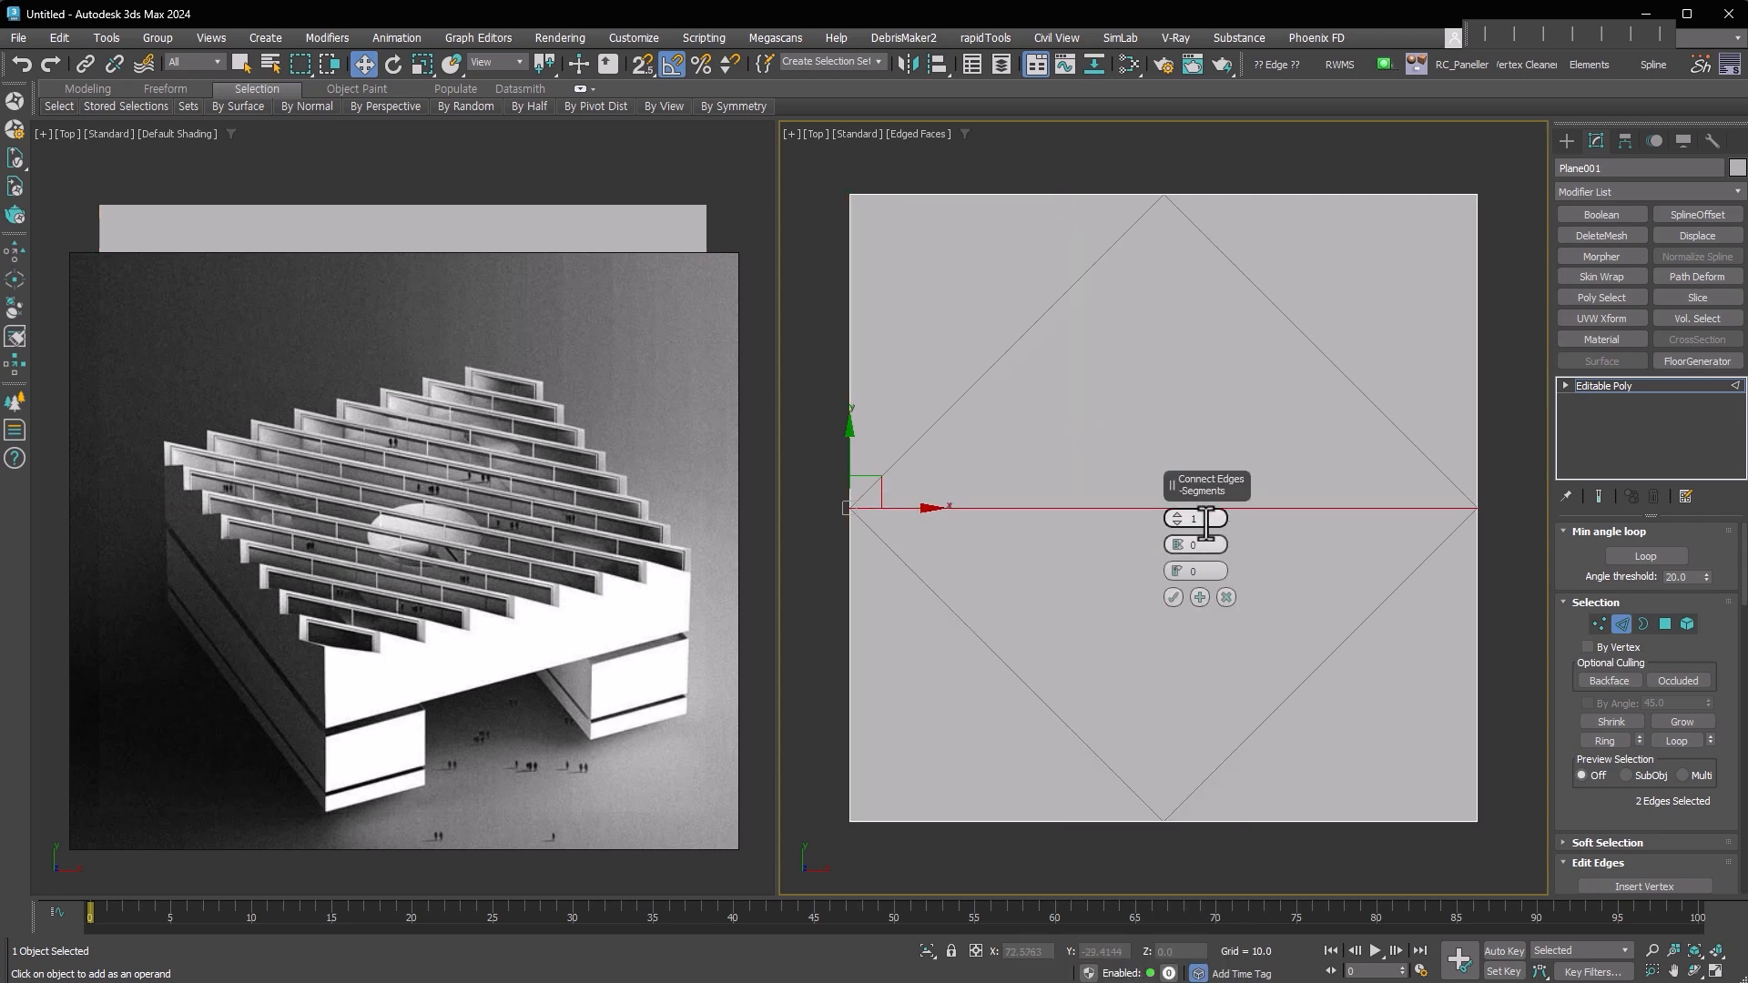
{"action": "left_click", "coordinate": [1205, 523]}
{"action": "type", "text": "5"}
{"action": "key", "text": "Return"}
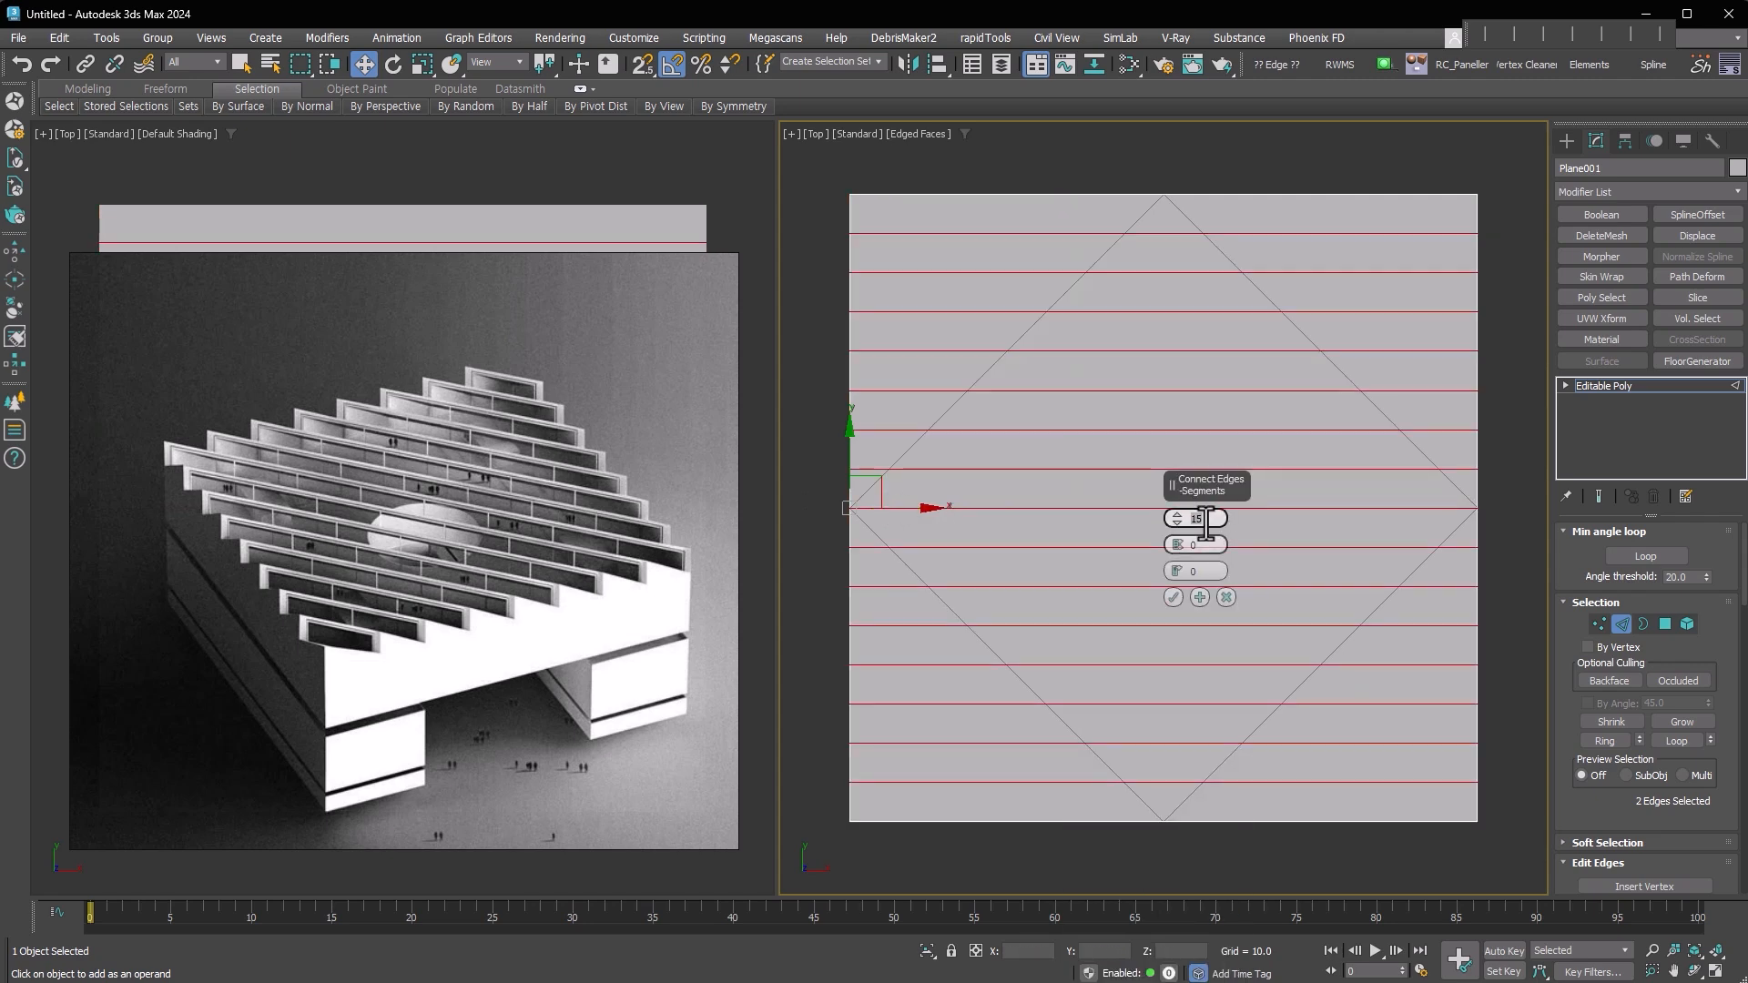
{"action": "left_click", "coordinate": [1173, 597]}
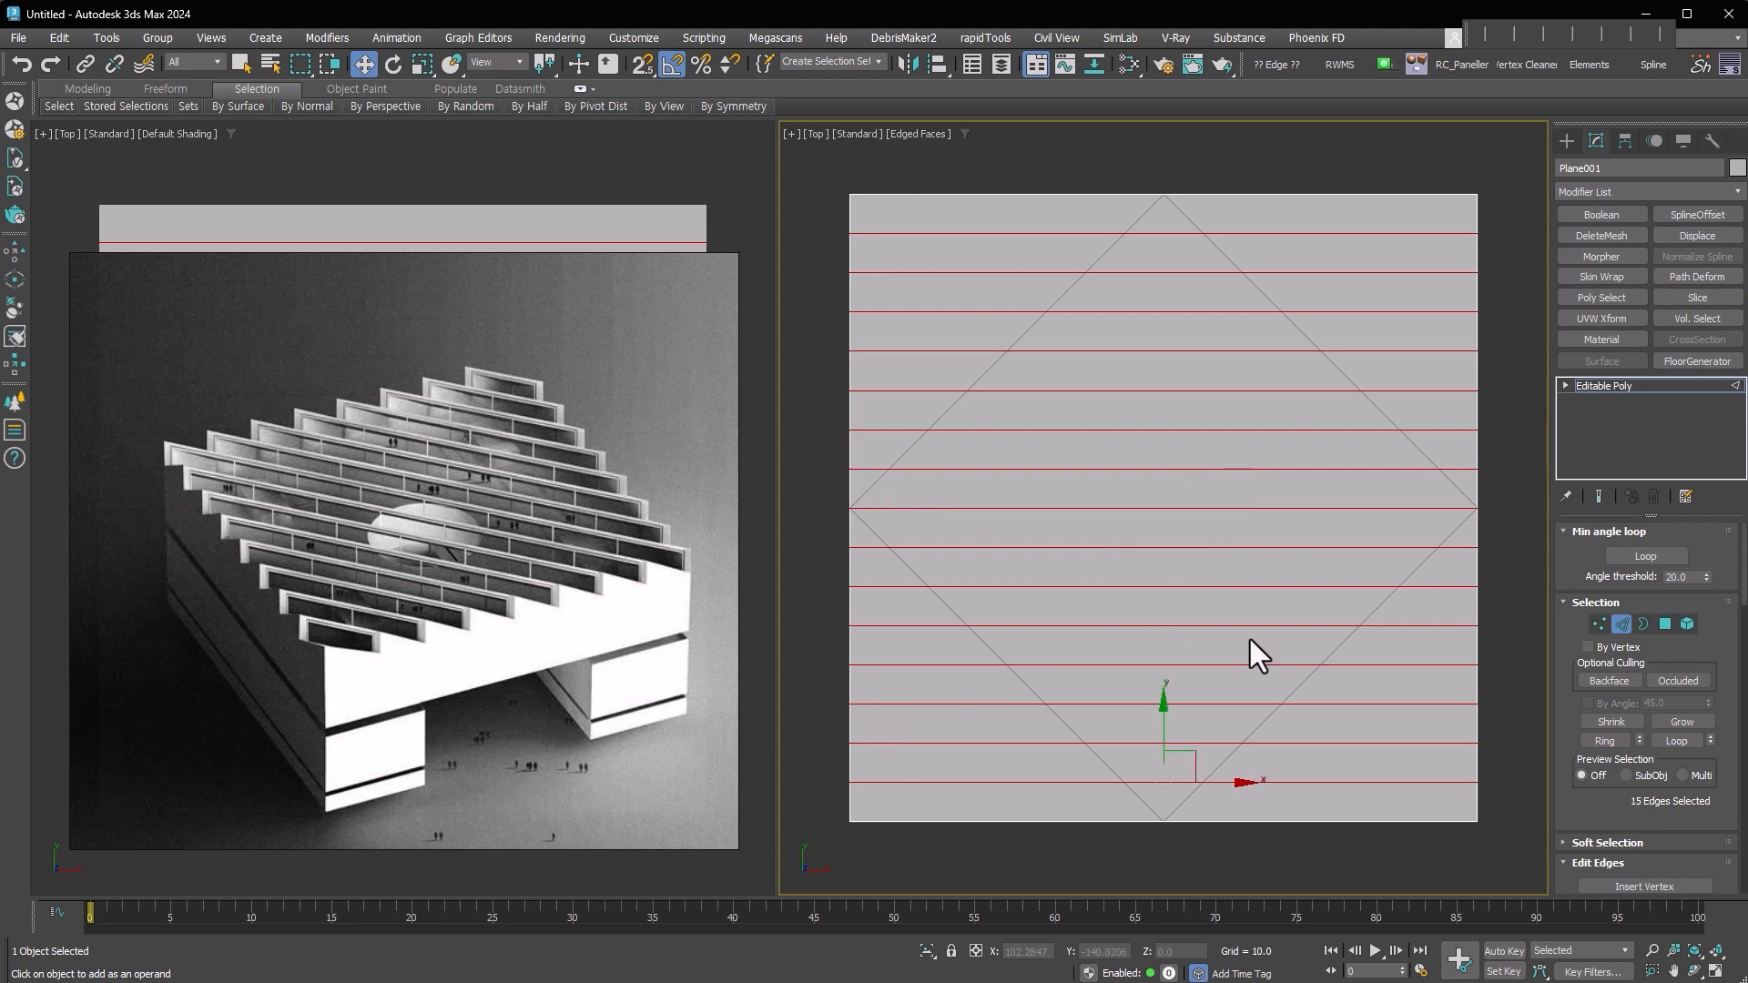
Delete every polygon of the plane except the lowest strip at the diamond's corner
{"action": "key", "text": "4"}
{"action": "left_click", "coordinate": [1277, 803]}
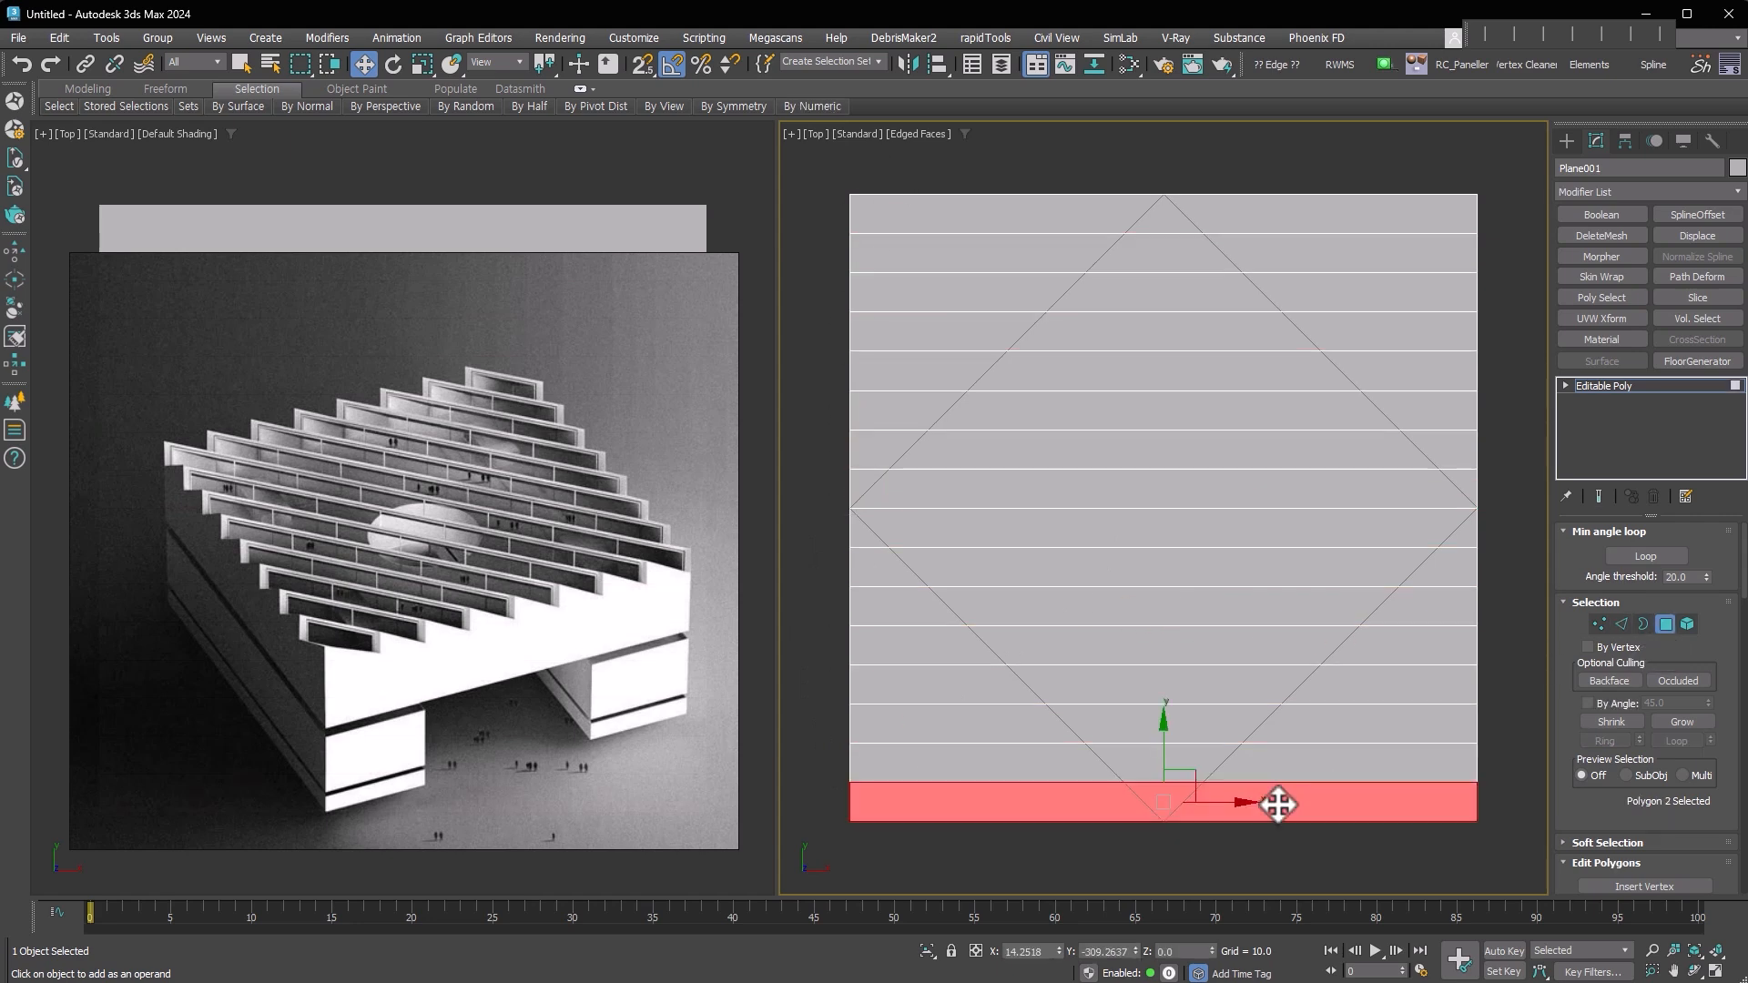
{"action": "key", "text": "ctrl+i"}
{"action": "key", "text": "Delete"}
{"action": "middle_click_drag", "start_coordinate": [1277, 803], "coordinate": [1160, 582], "text": "alt"}
{"action": "left_click", "coordinate": [1637, 388]}
{"action": "left_click", "coordinate": [1477, 803]}
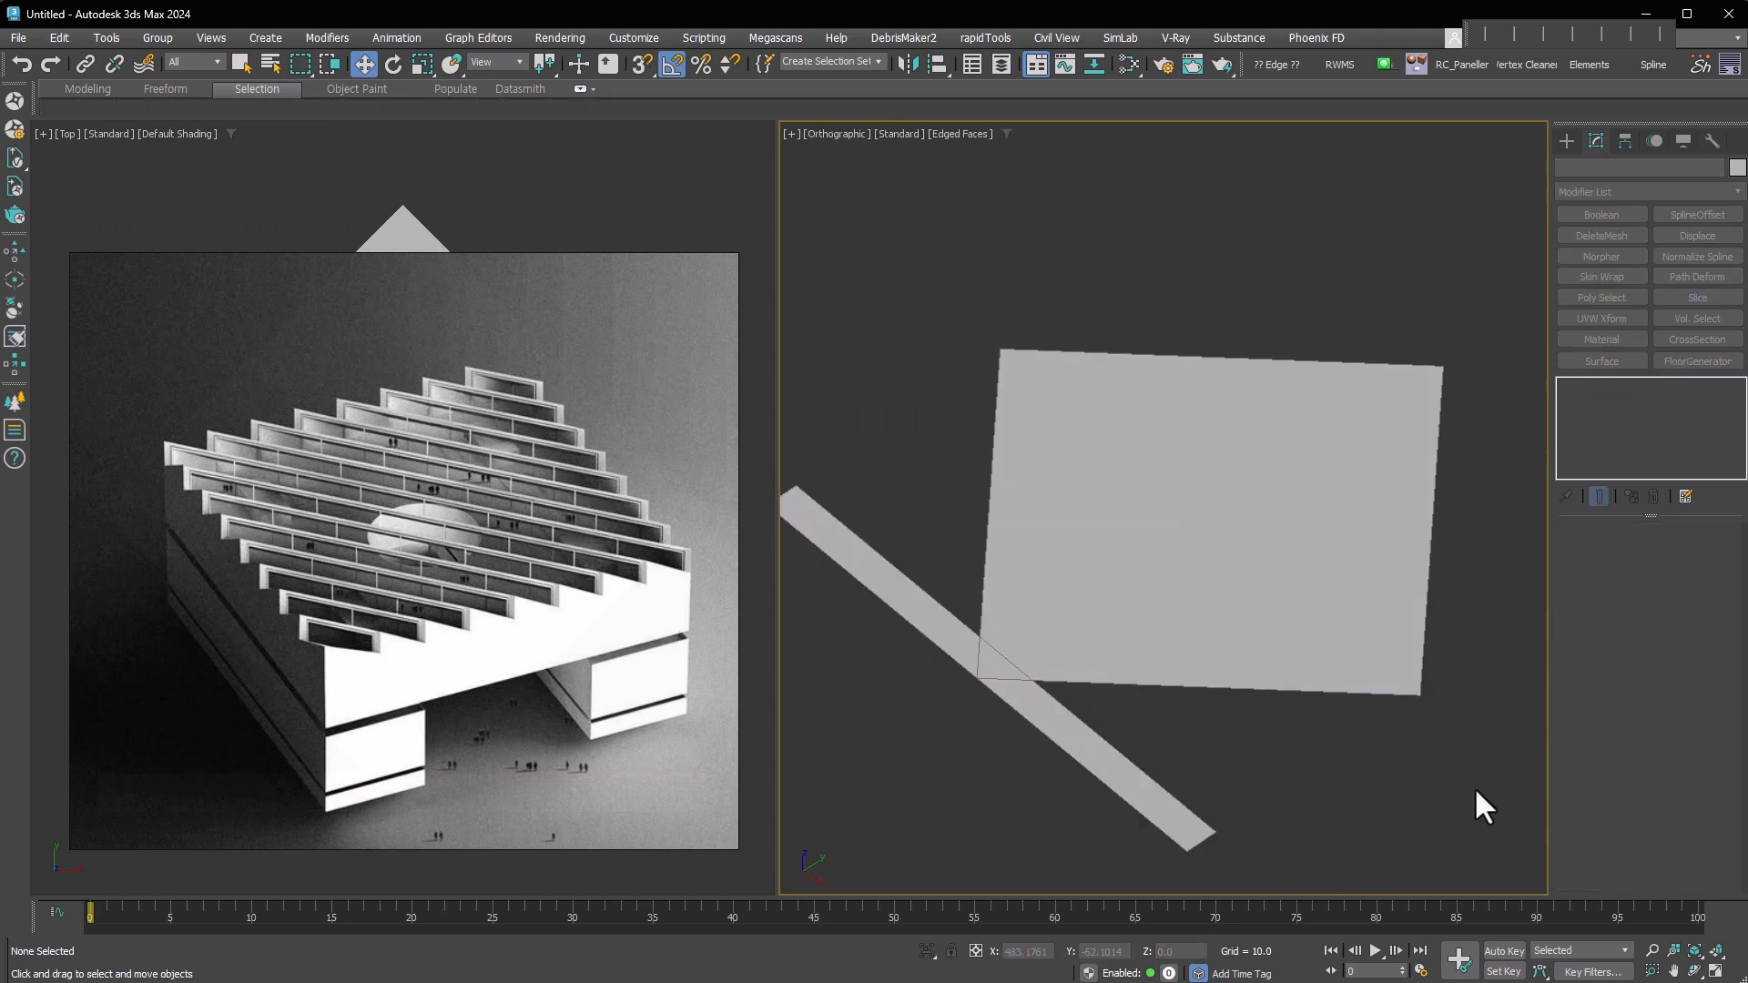
Add an Edit Poly modifier to the diamond and inset its polygon to leave a thin border
{"action": "left_click", "coordinate": [1272, 496]}
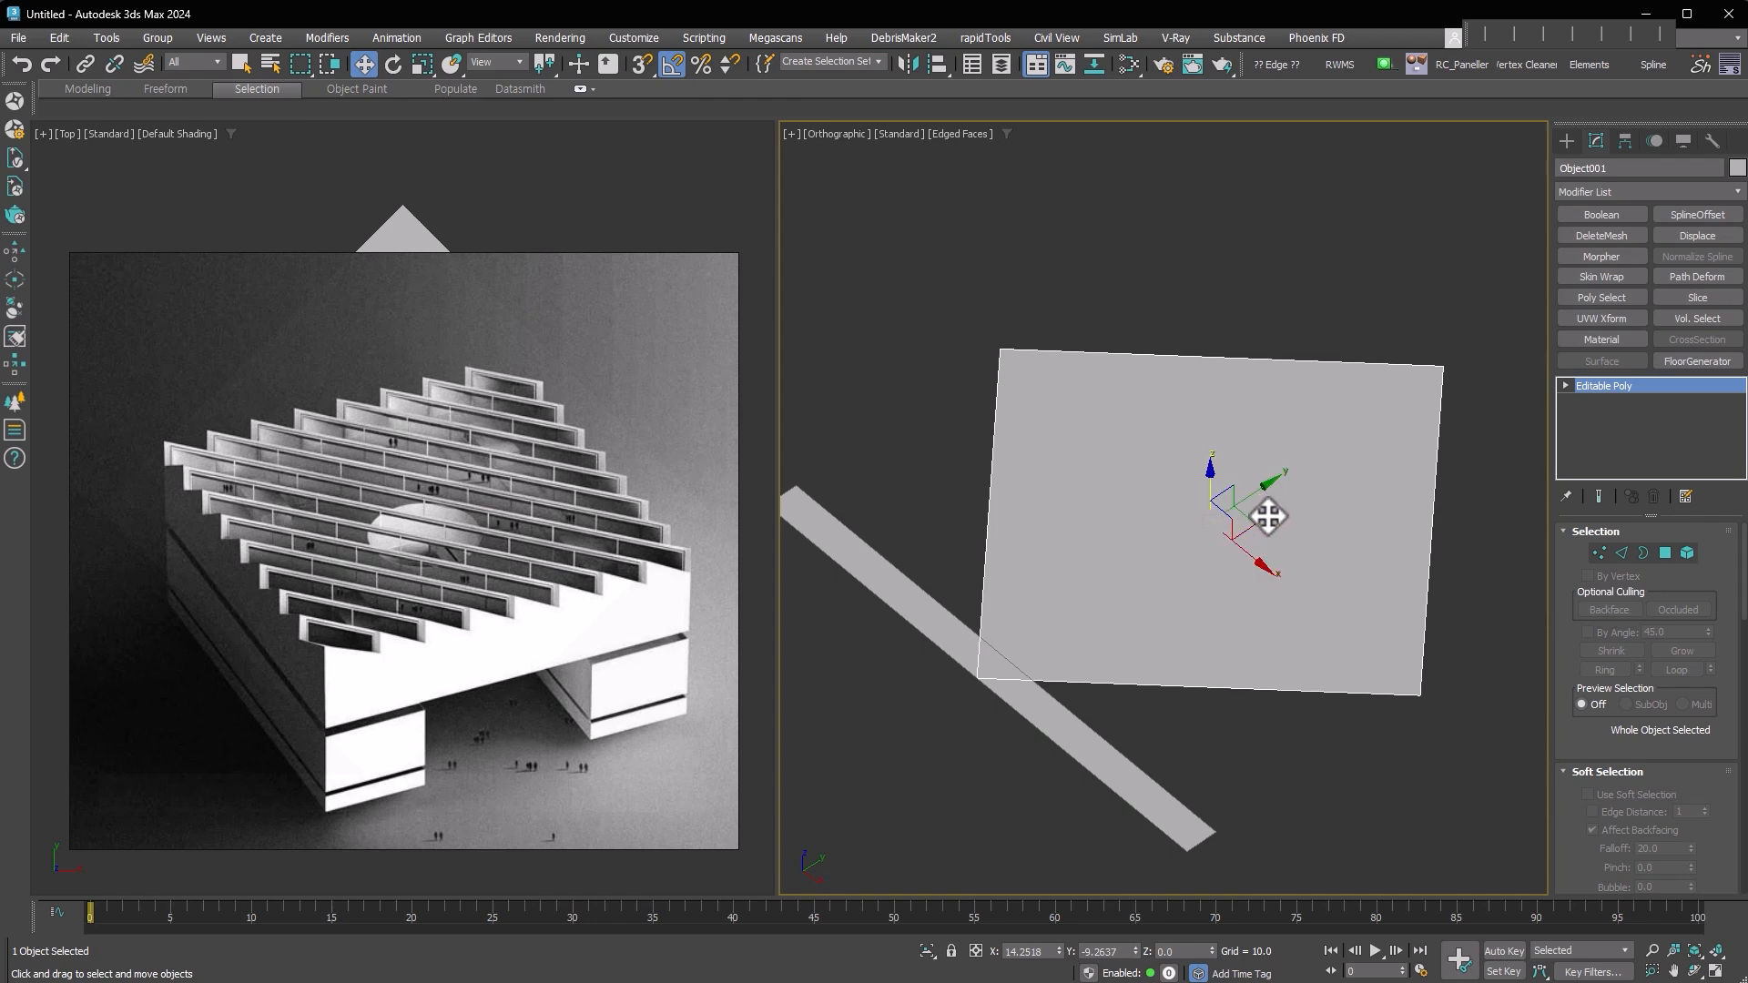
{"action": "key", "text": "alt+e"}
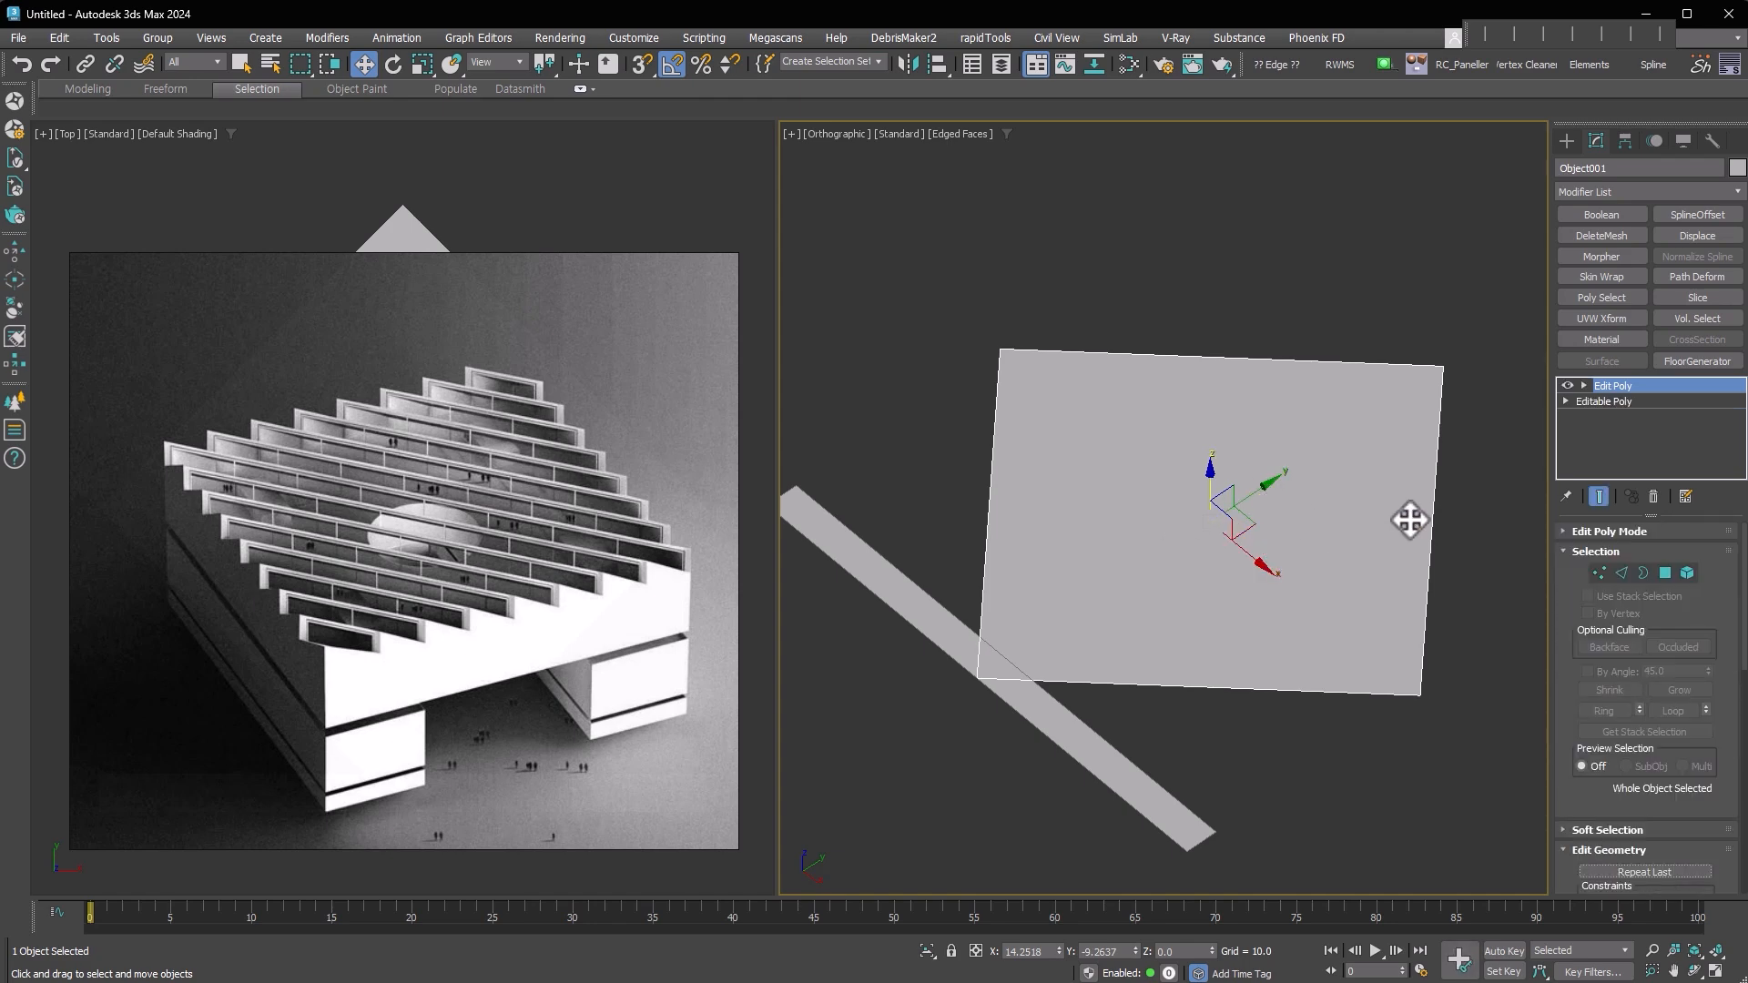
{"action": "left_click", "coordinate": [1665, 572]}
{"action": "right_click", "coordinate": [1347, 503]}
{"action": "left_click", "coordinate": [1325, 595]}
{"action": "left_click_drag", "start_coordinate": [1328, 555], "coordinate": [1370, 586]}
Detach the inset polygon as a separate object and remove the Edit Poly modifier from the diamond
{"action": "key", "text": "alt+d"}
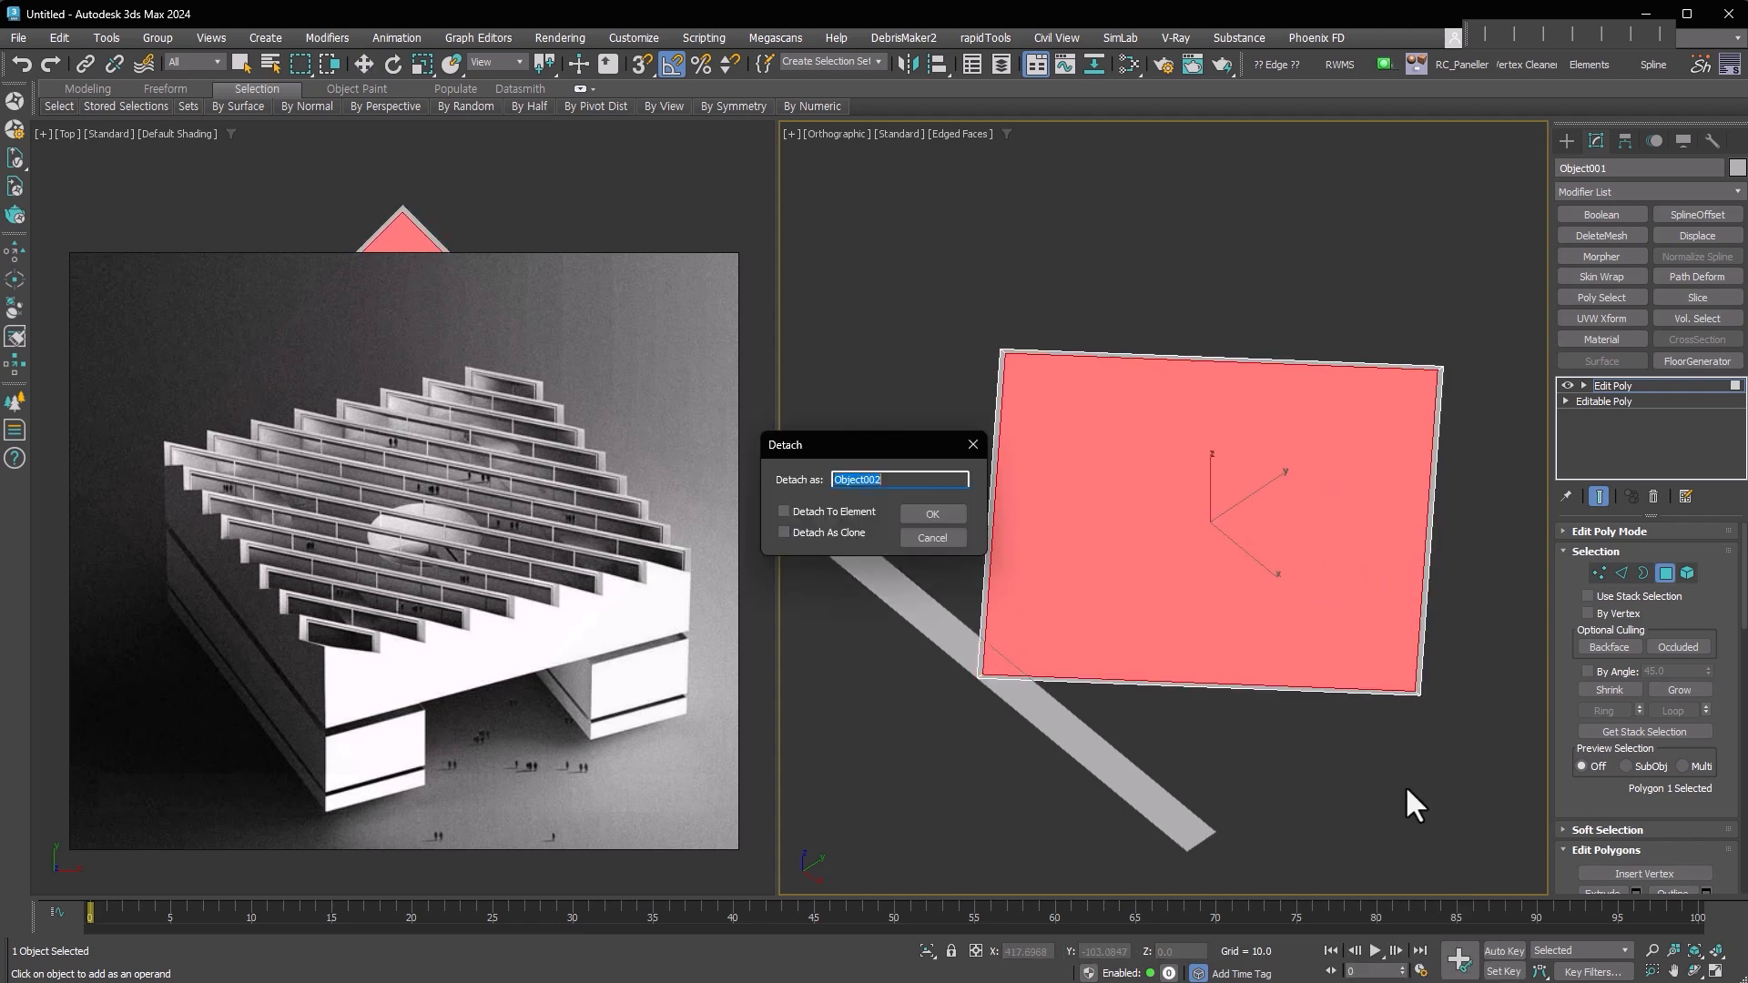
{"action": "key", "text": "Return"}
{"action": "left_click", "coordinate": [1653, 495]}
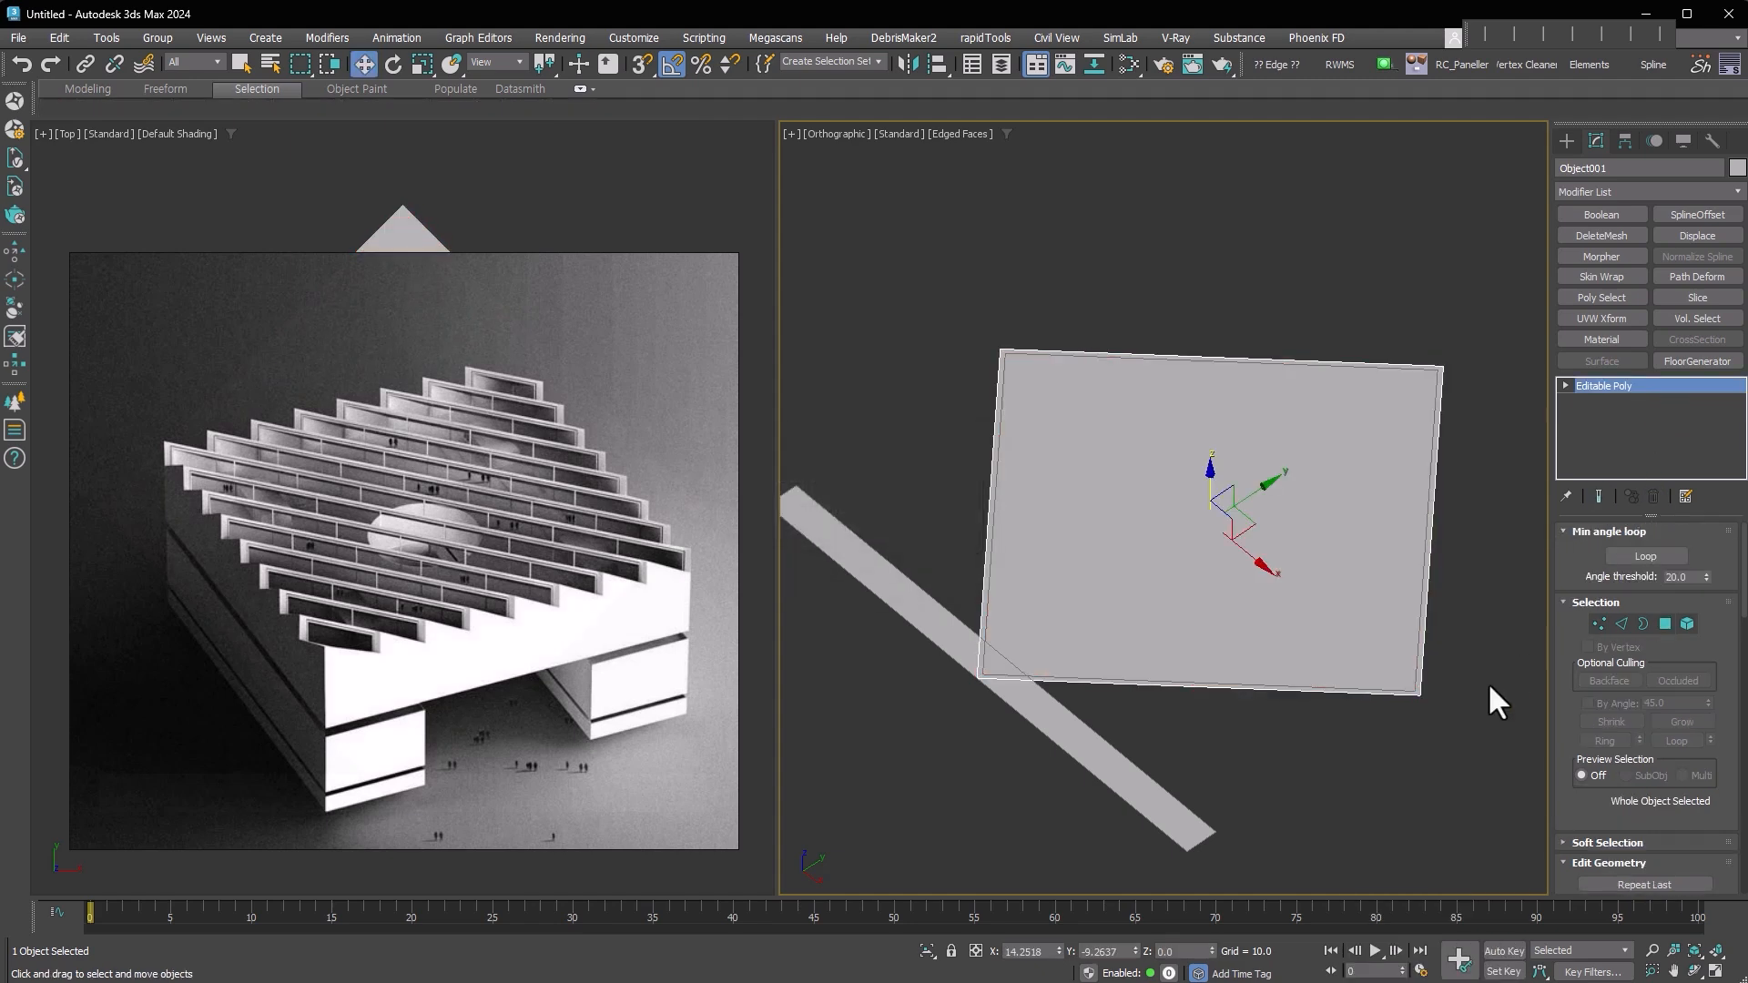
Add a Shell modifier to the outer diamond, make it see-through, and set inner amount 30 and outer amount 15
{"action": "left_click", "coordinate": [1385, 632]}
{"action": "left_click", "coordinate": [1419, 699]}
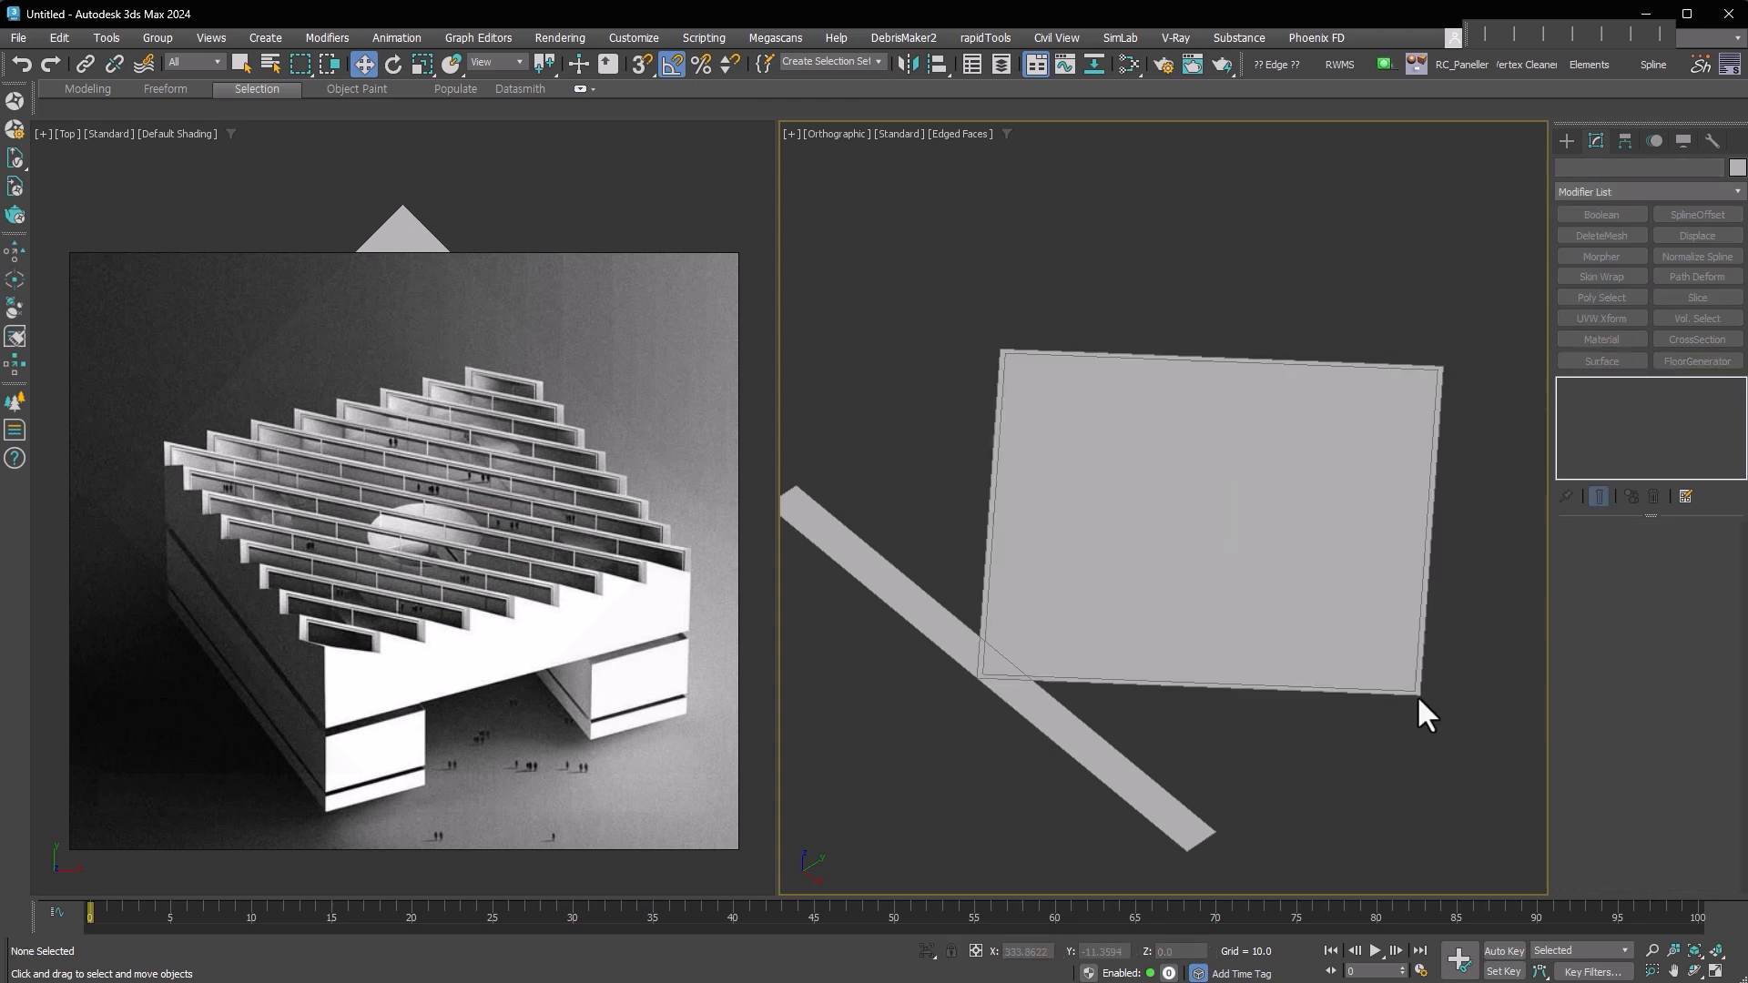
{"action": "left_click", "coordinate": [1417, 692]}
{"action": "key", "text": "shift+s"}
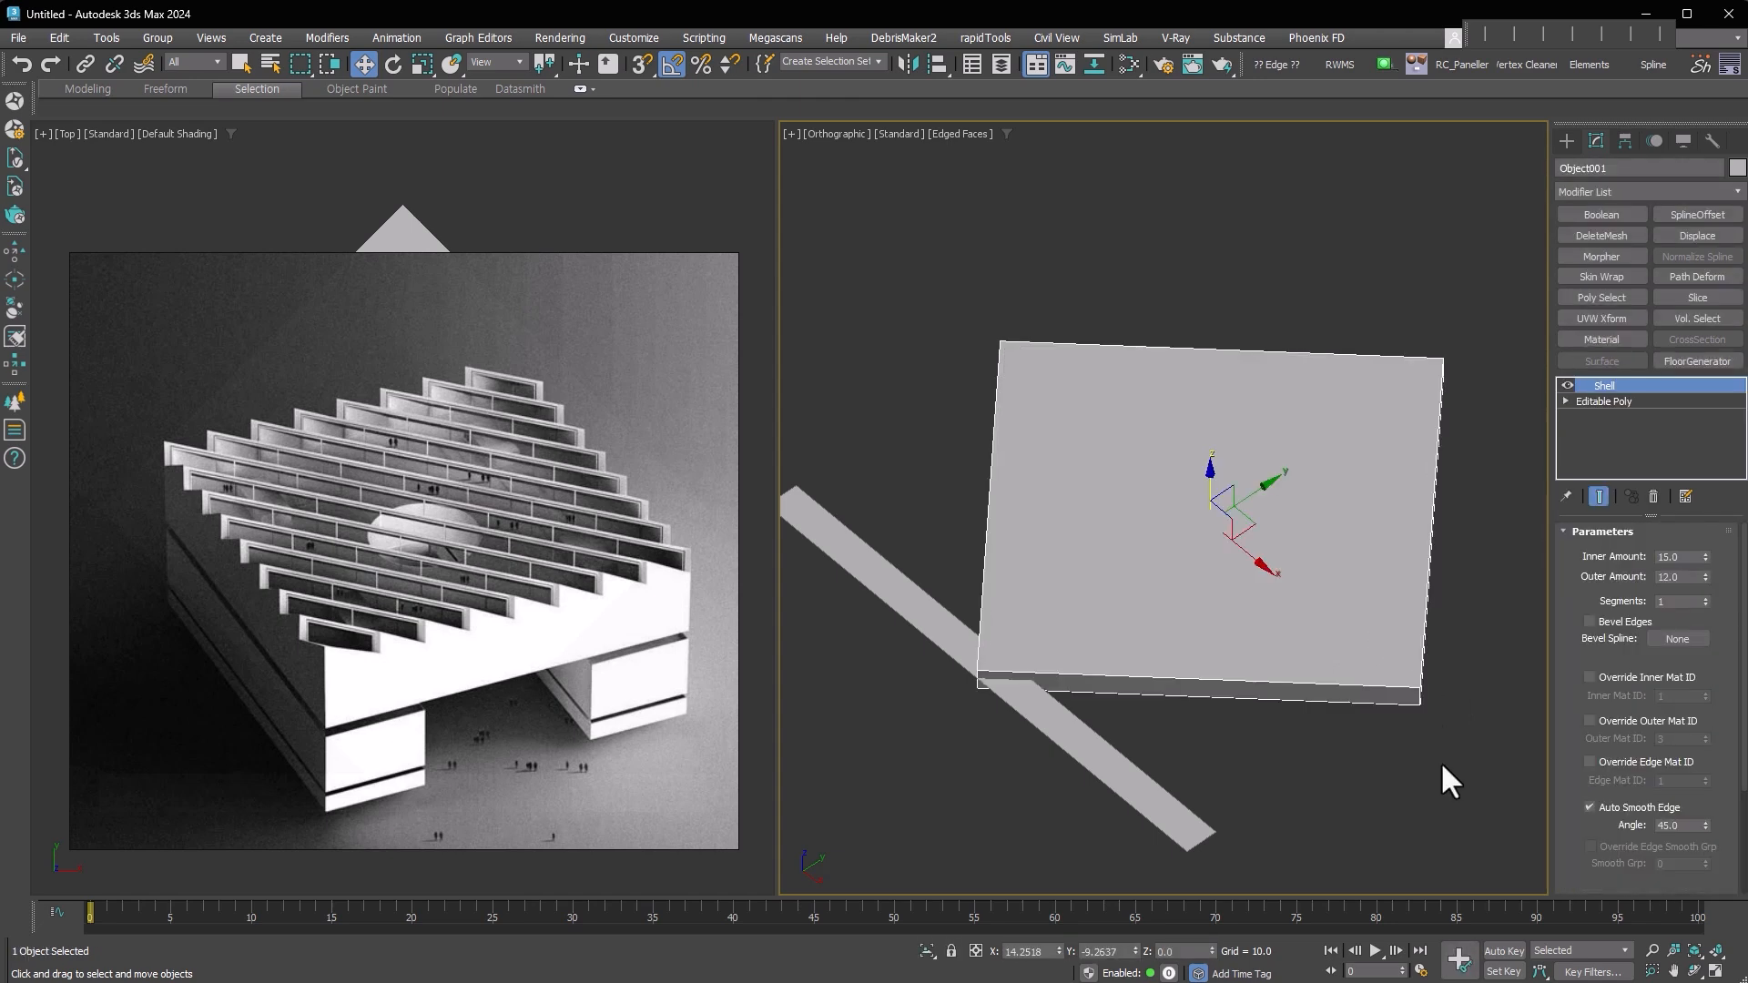
{"action": "key", "text": "alt+x"}
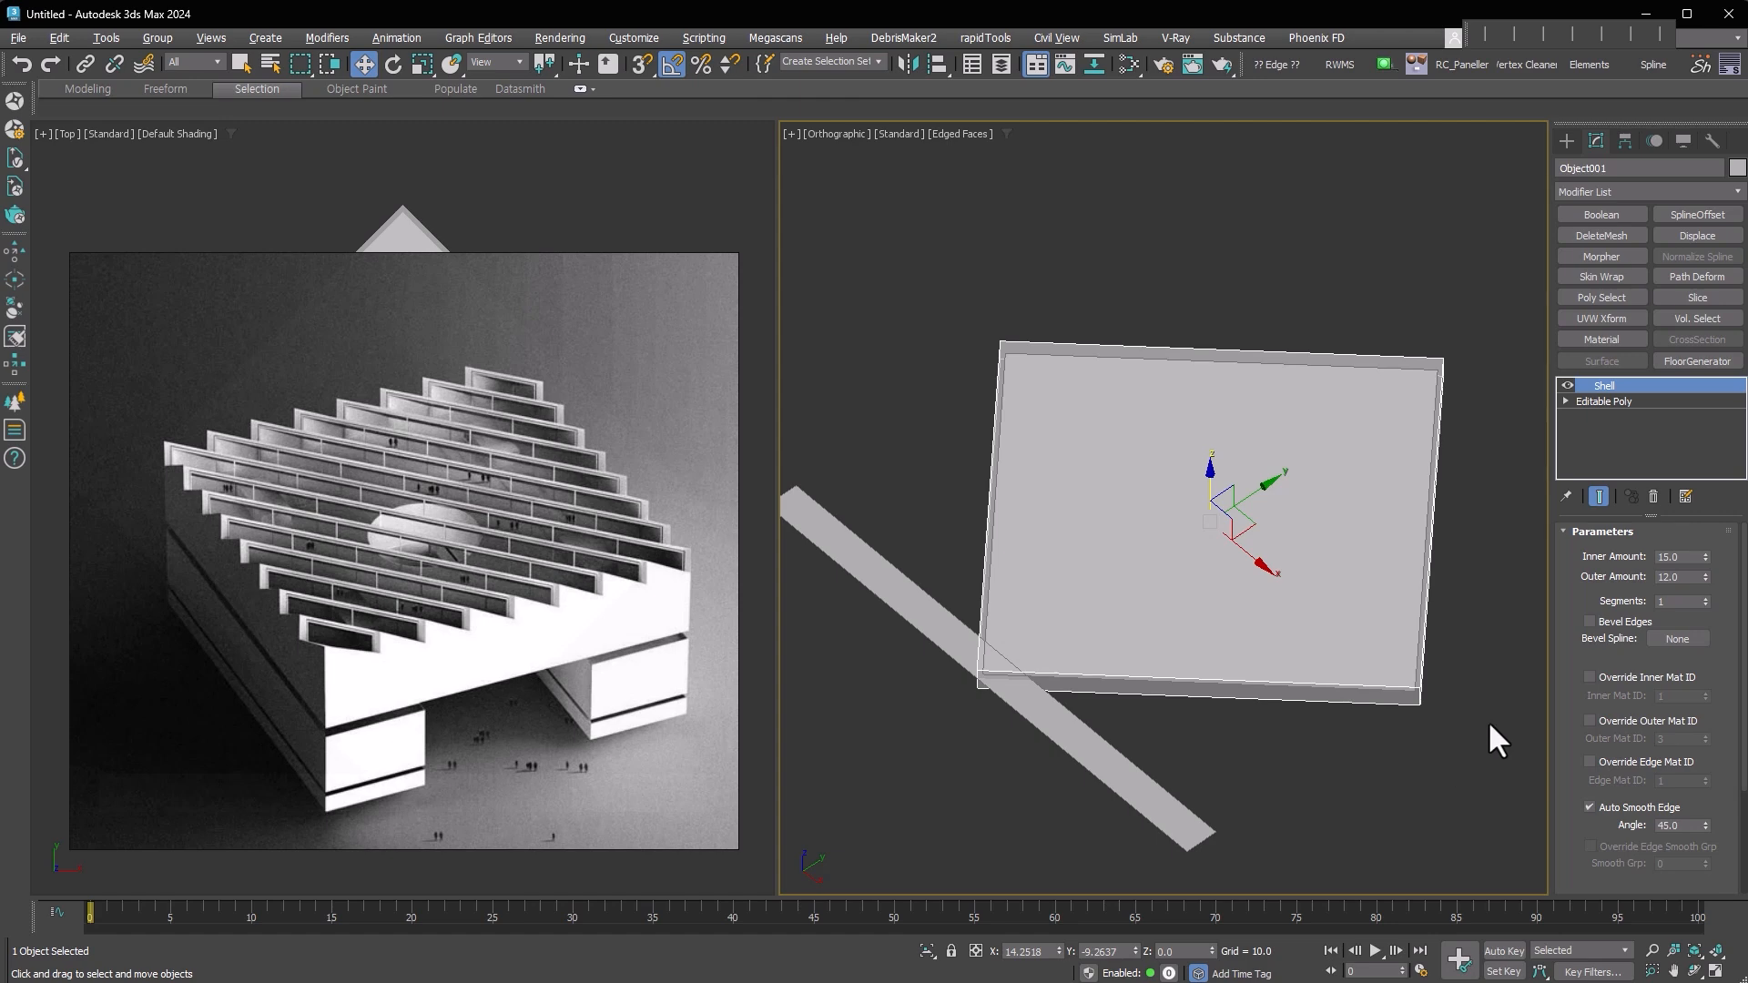
{"action": "double_click", "coordinate": [1675, 577]}
{"action": "type", "text": "15"}
{"action": "key", "text": "Return"}
{"action": "key", "text": "shift+Tab"}
{"action": "type", "text": "30"}
{"action": "key", "text": "Return"}
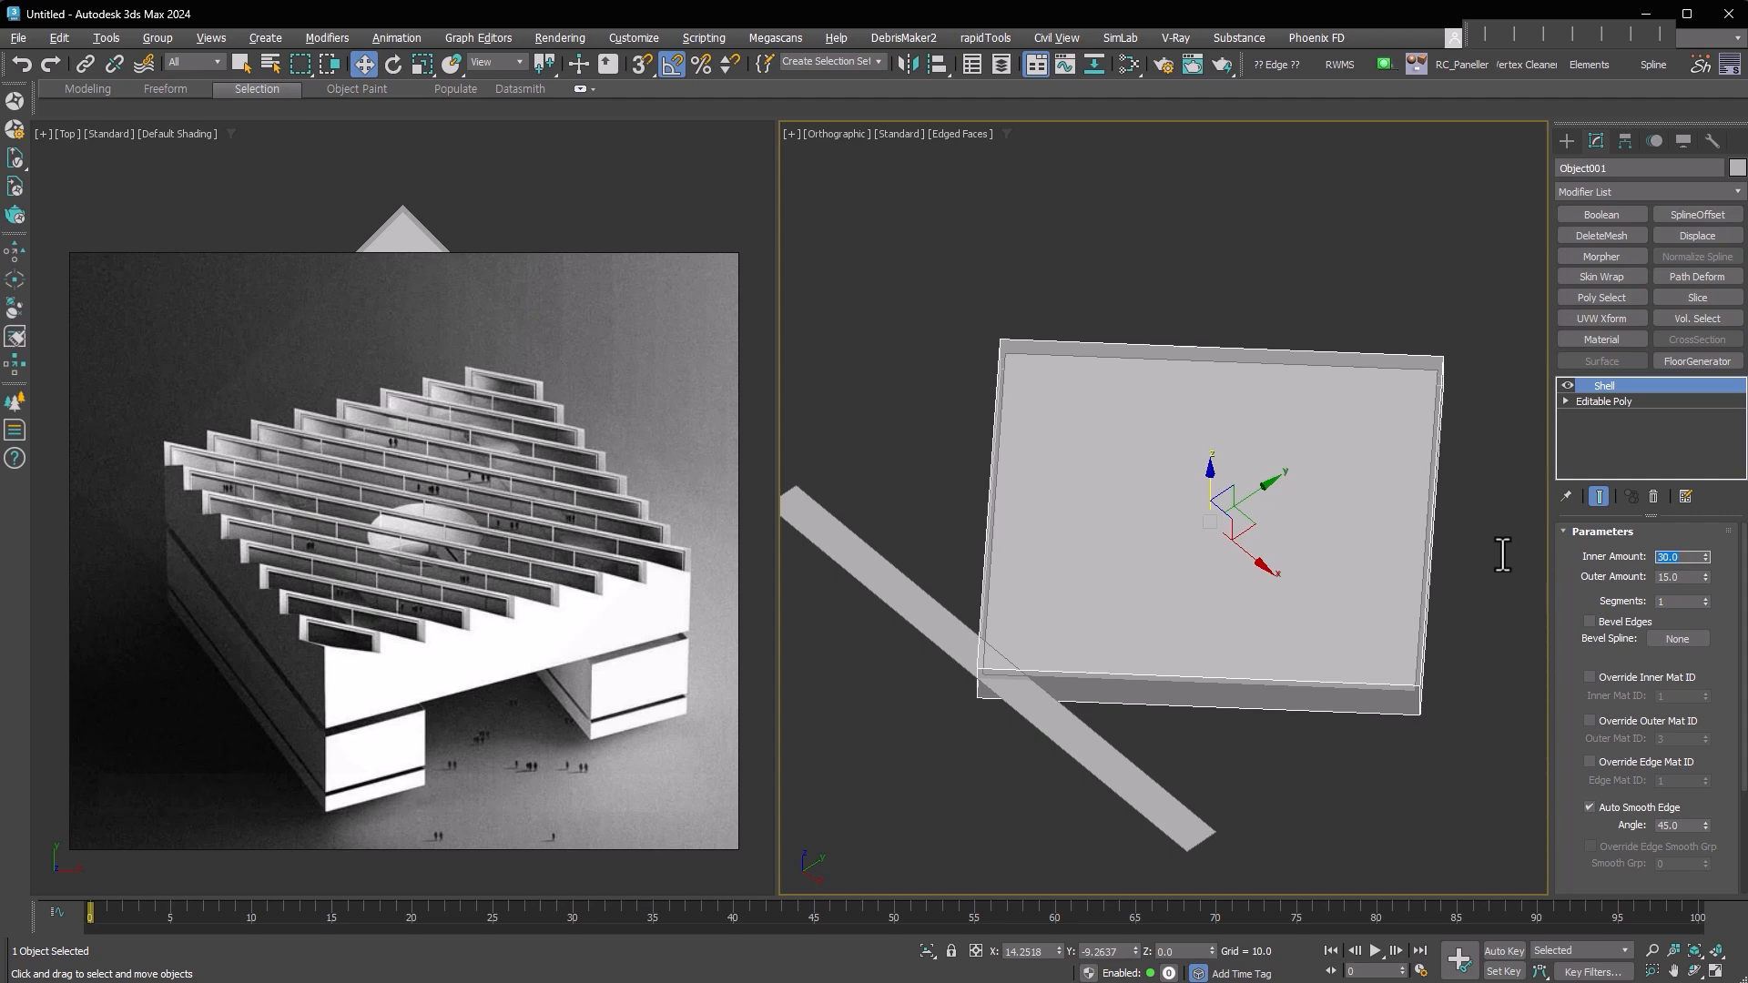
Add a Shell modifier to the smaller inset diamond with inner amount 30 and outer amount 30
{"action": "left_click", "coordinate": [1370, 664]}
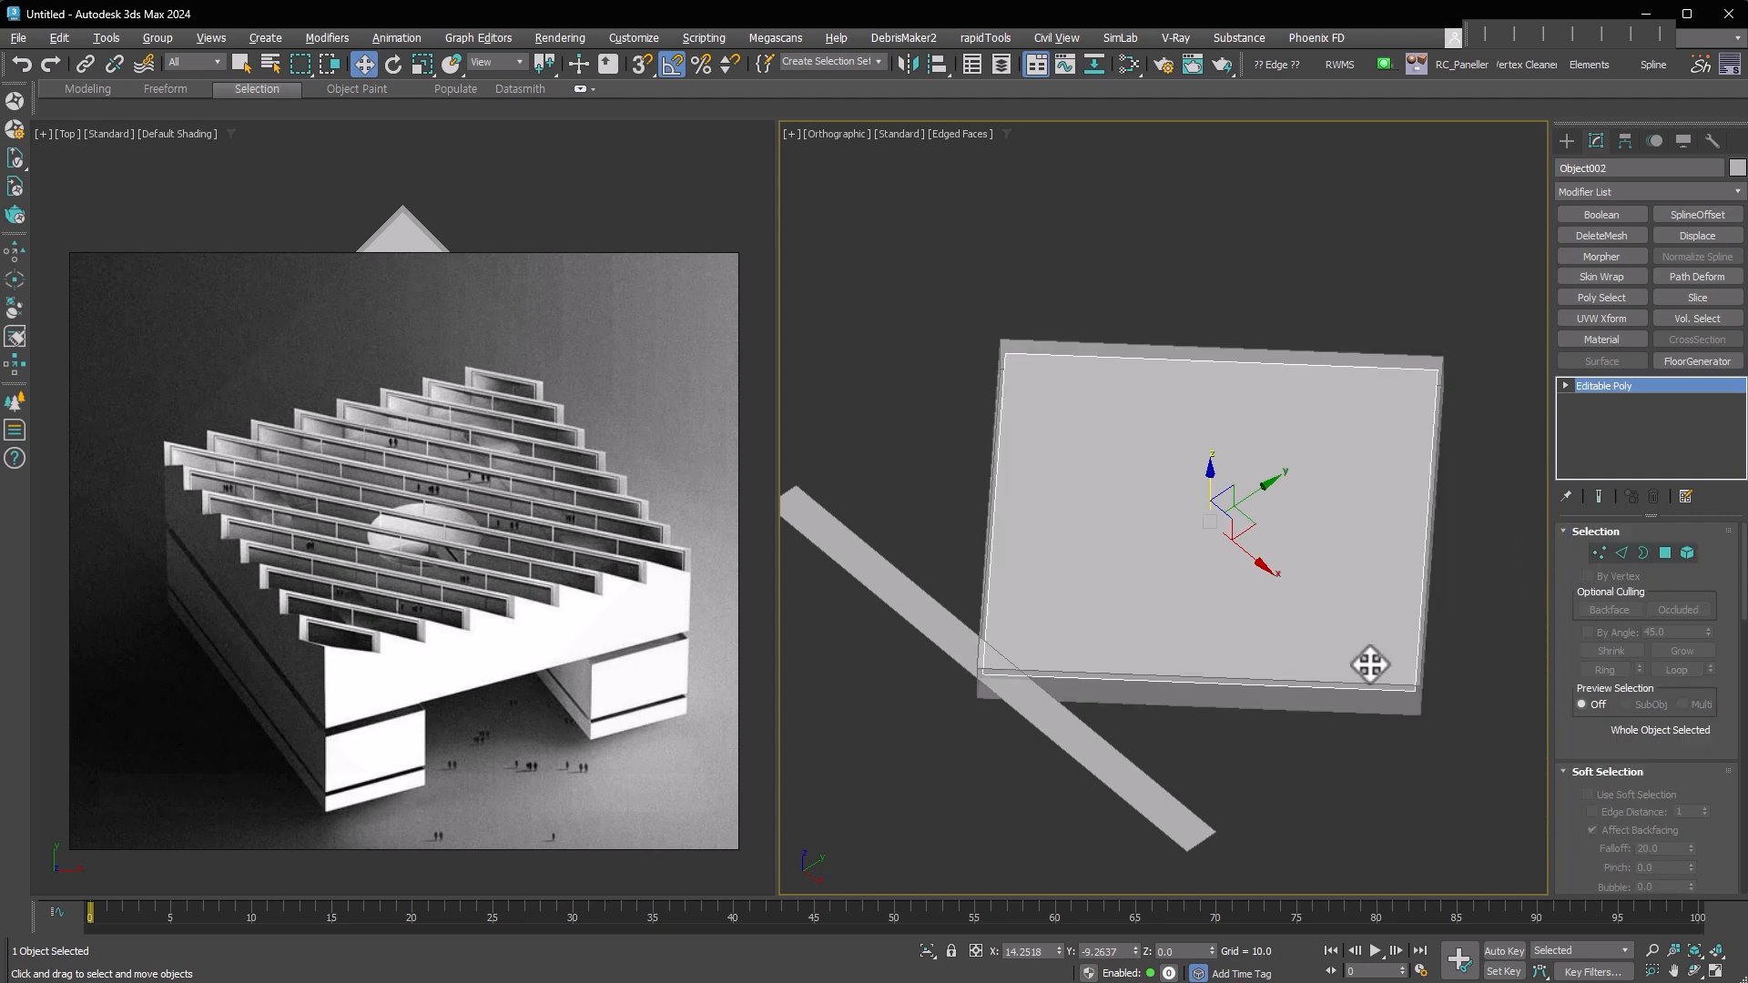
{"action": "key", "text": "shift+s"}
{"action": "double_click", "coordinate": [1673, 557]}
{"action": "type", "text": "15"}
{"action": "key", "text": "Return"}
{"action": "middle_click_drag", "start_coordinate": [1412, 656], "coordinate": [1467, 631], "text": "alt"}
{"action": "left_click_drag", "start_coordinate": [1686, 556], "coordinate": [1558, 548]}
{"action": "type", "text": "30"}
{"action": "key", "text": "Tab"}
{"action": "type", "text": "30"}
{"action": "key", "text": "Return"}
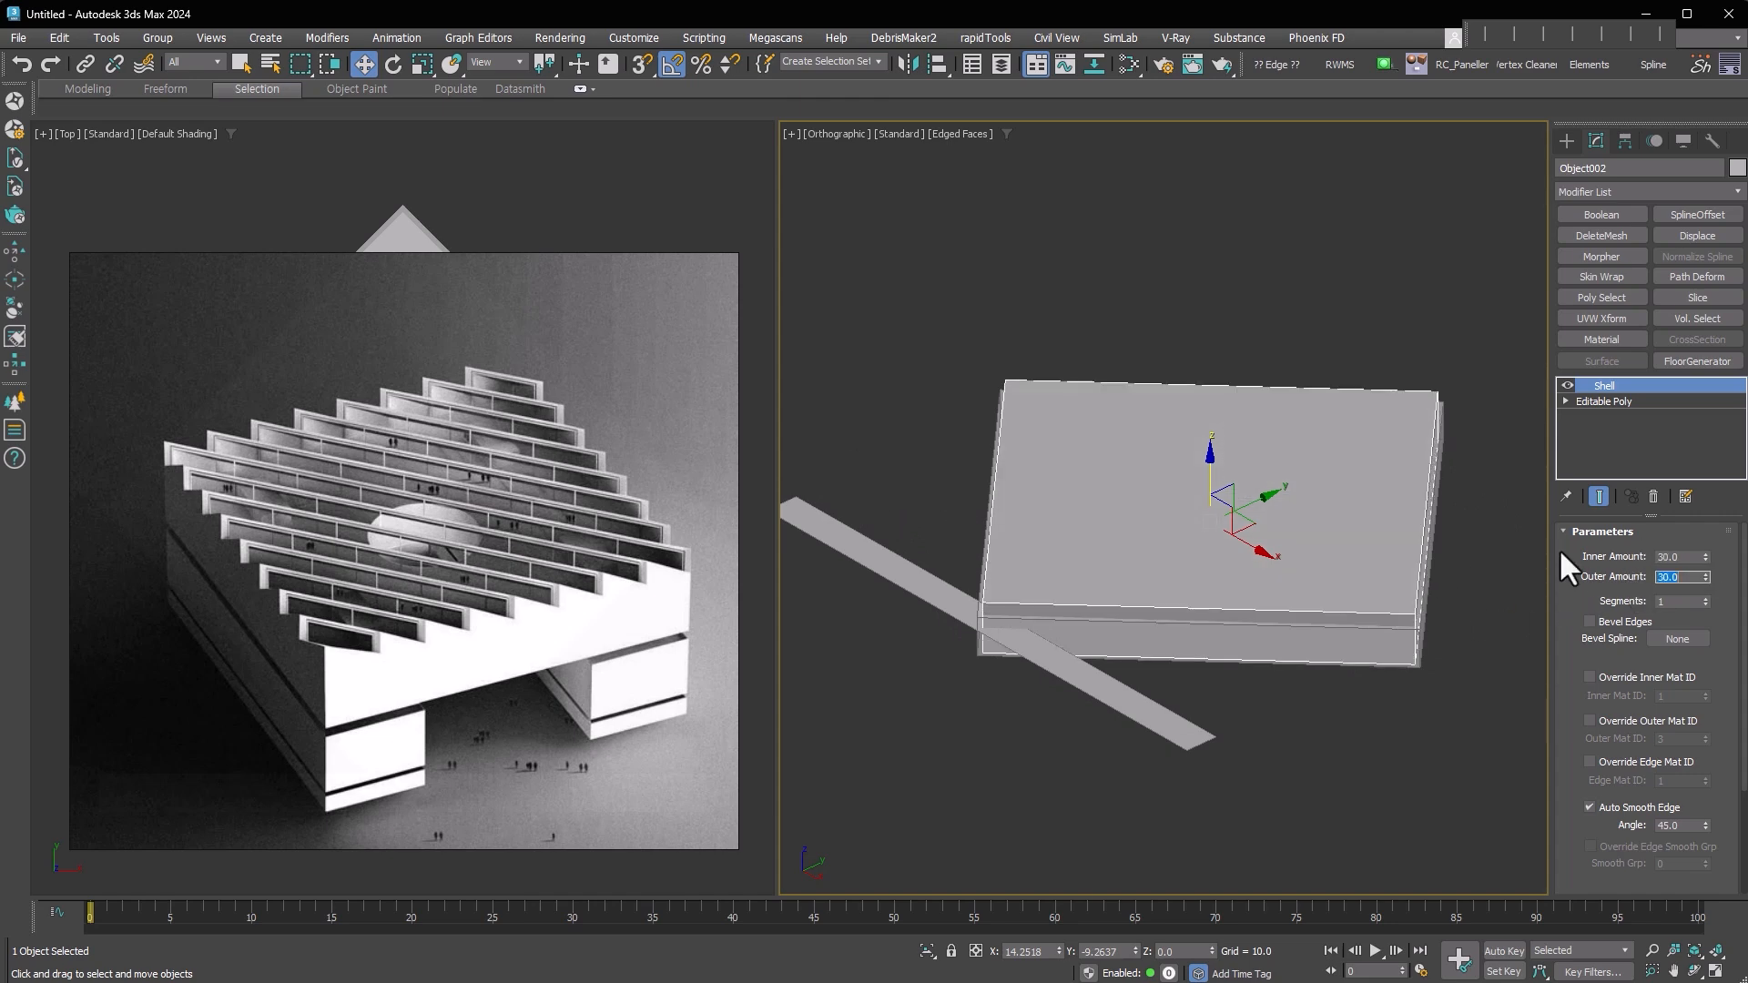
Set the outer diamond's Shell to inner amount 60 and outer amount 30
{"action": "left_click", "coordinate": [1262, 637]}
{"action": "double_click", "coordinate": [1658, 558]}
{"action": "type", "text": "60"}
{"action": "key", "text": "Tab"}
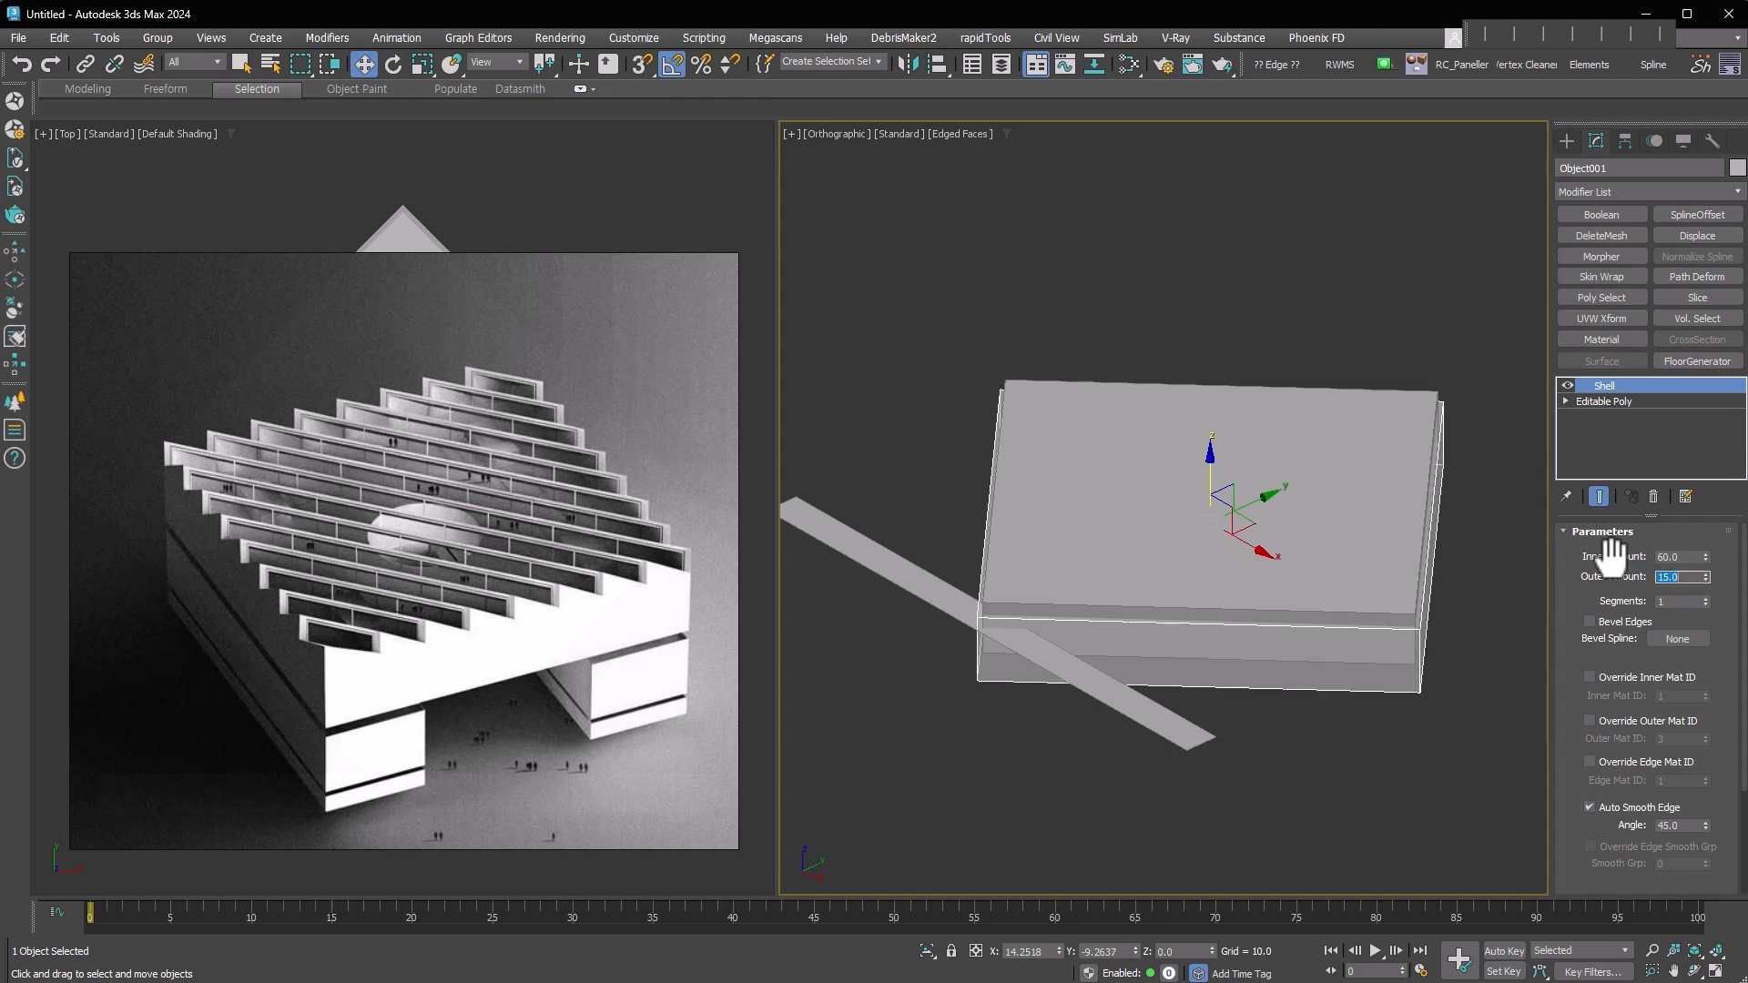
{"action": "middle_click_drag", "start_coordinate": [1443, 623], "coordinate": [1466, 455], "text": "alt"}
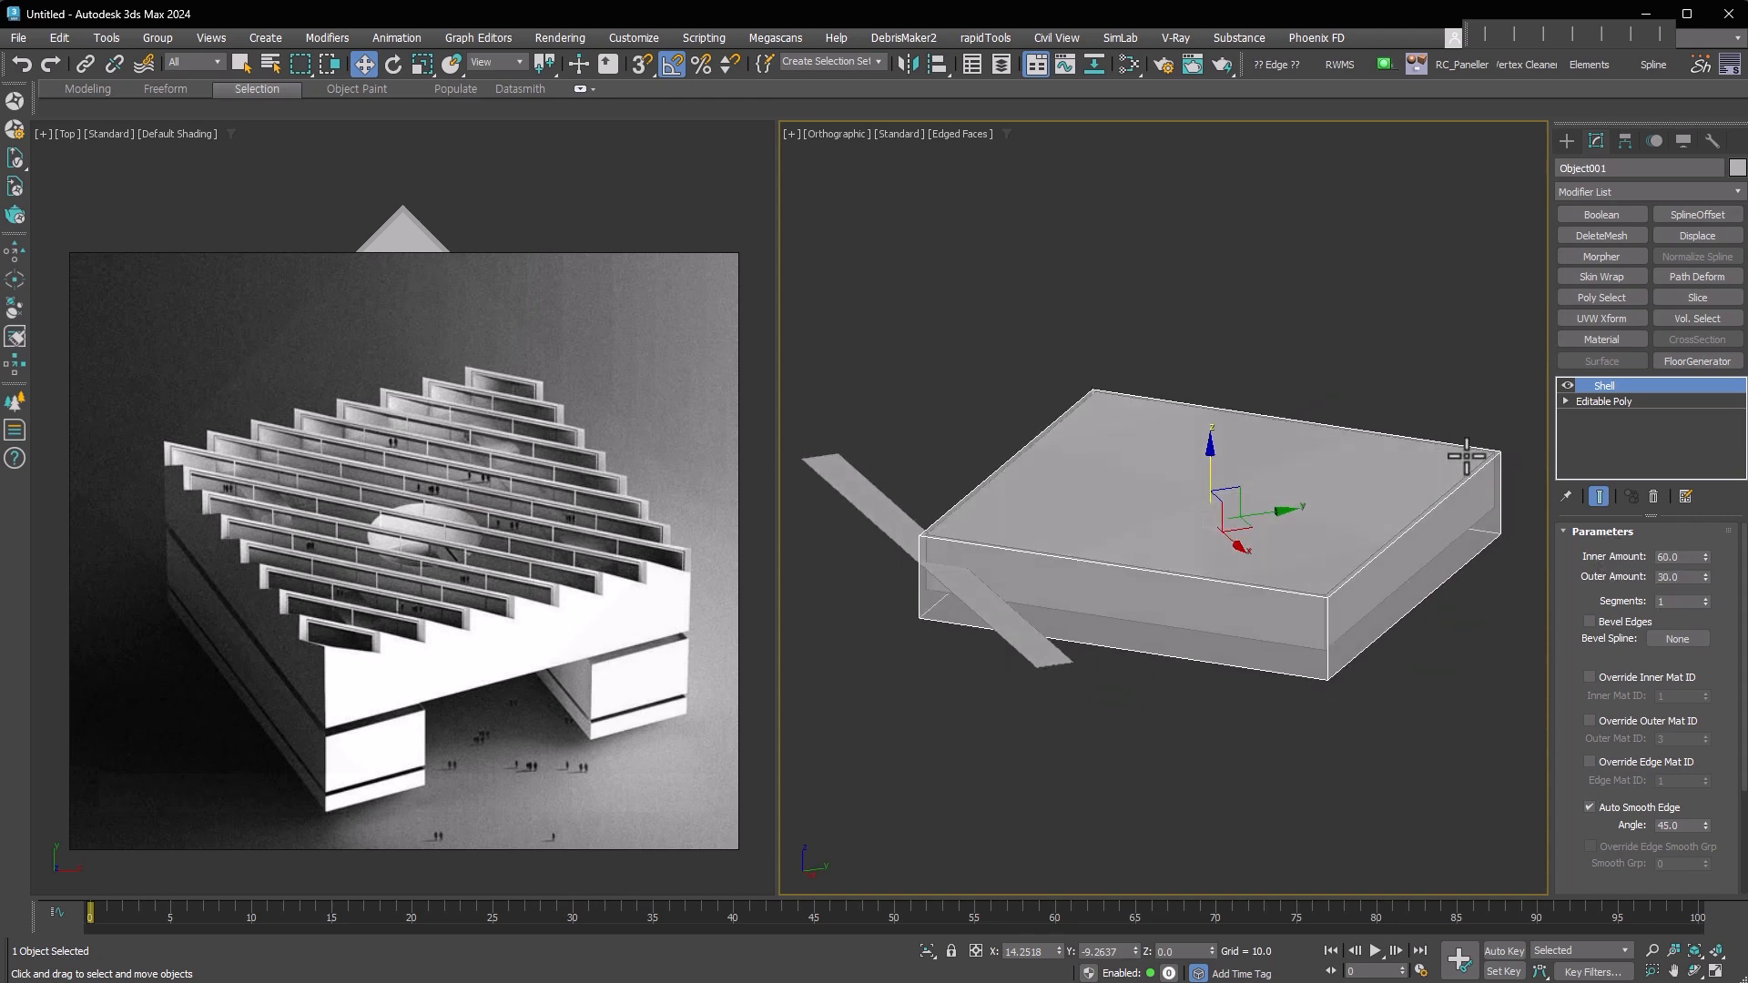
Give the strip a Shell with inner amount 0 and outer amount 30, and collapse it to an editable poly
{"action": "left_click", "coordinate": [1046, 637]}
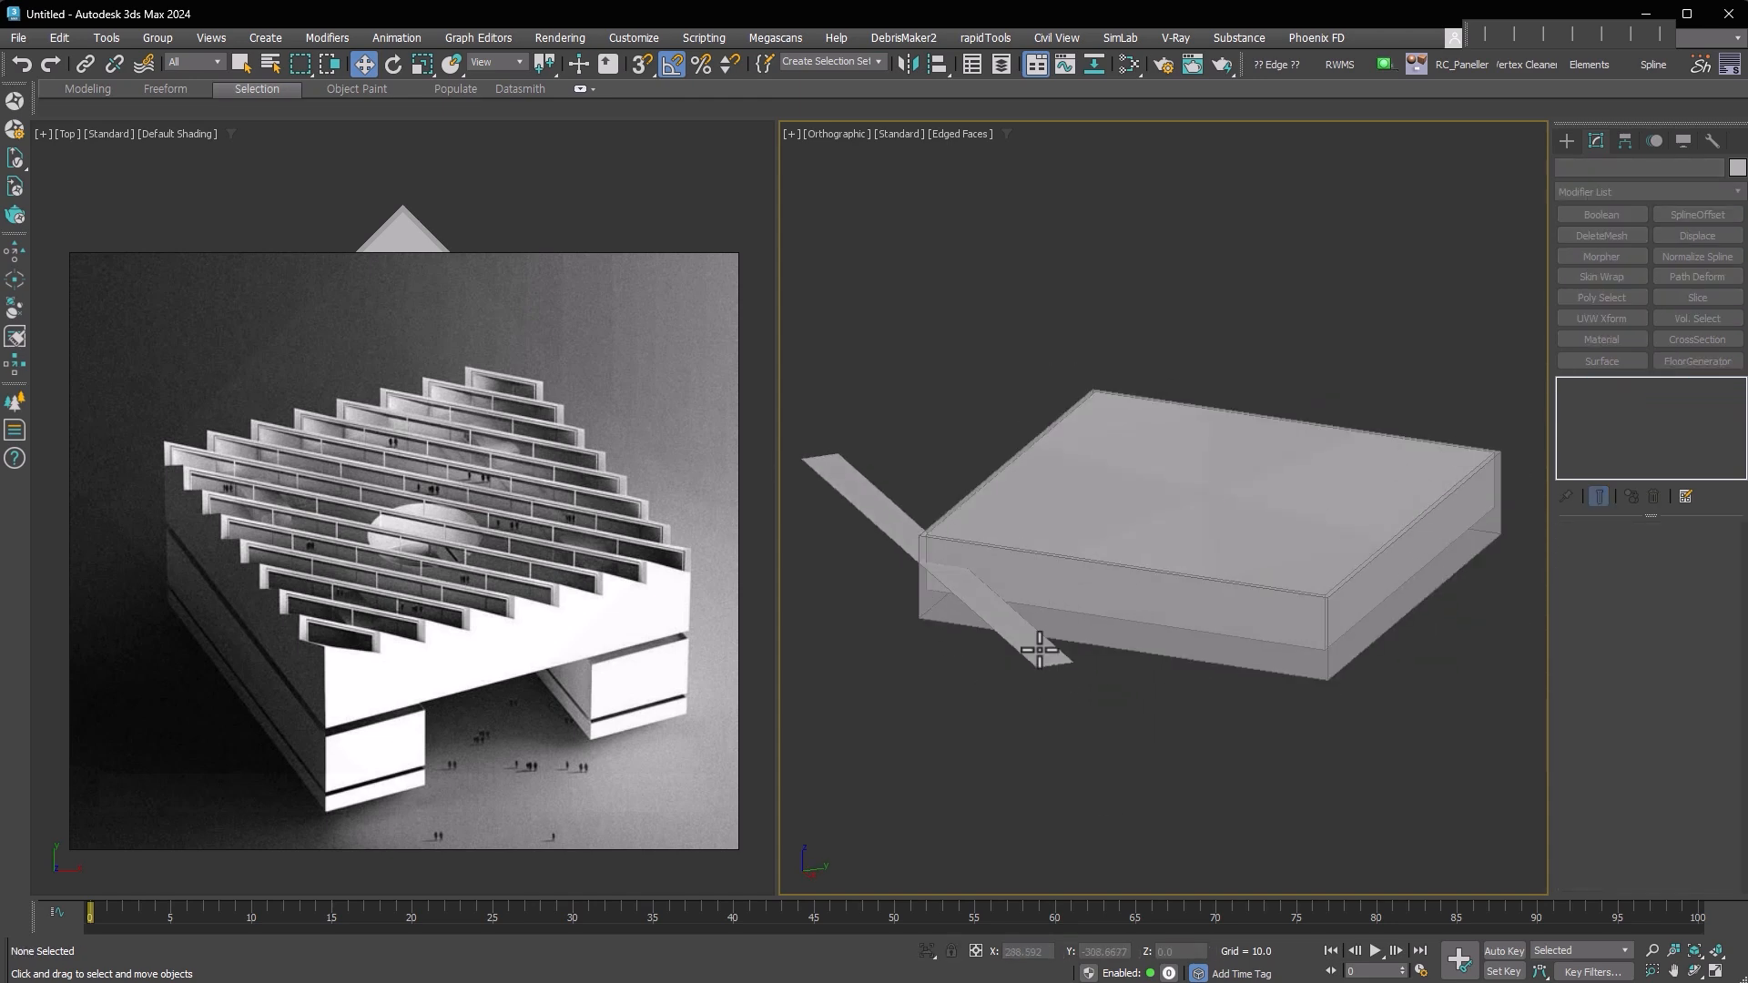
{"action": "scroll", "coordinate": [970, 541], "scroll_direction": "up", "scroll_amount": 3}
{"action": "middle_click_drag", "start_coordinate": [970, 541], "coordinate": [1082, 530]}
{"action": "middle_click_drag", "start_coordinate": [1311, 744], "coordinate": [1262, 730]}
{"action": "key", "text": "shift+s"}
{"action": "right_click", "coordinate": [1707, 556]}
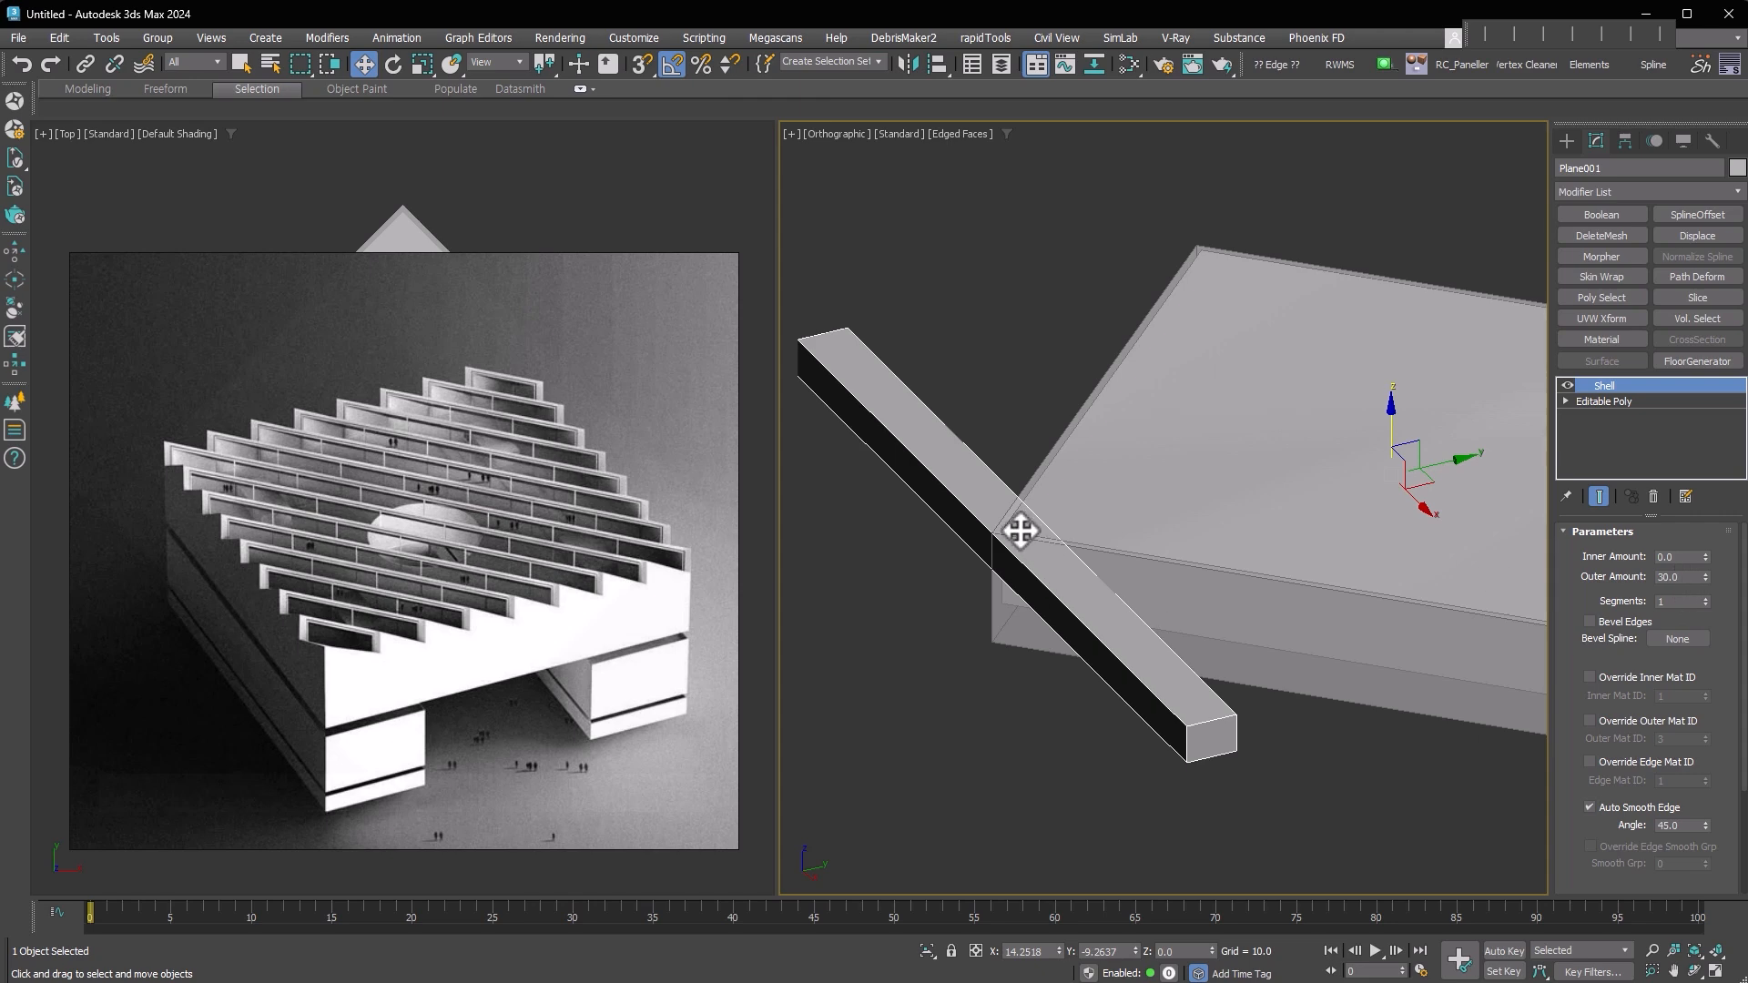
{"action": "middle_click_drag", "start_coordinate": [1201, 624], "coordinate": [1212, 619], "text": "alt"}
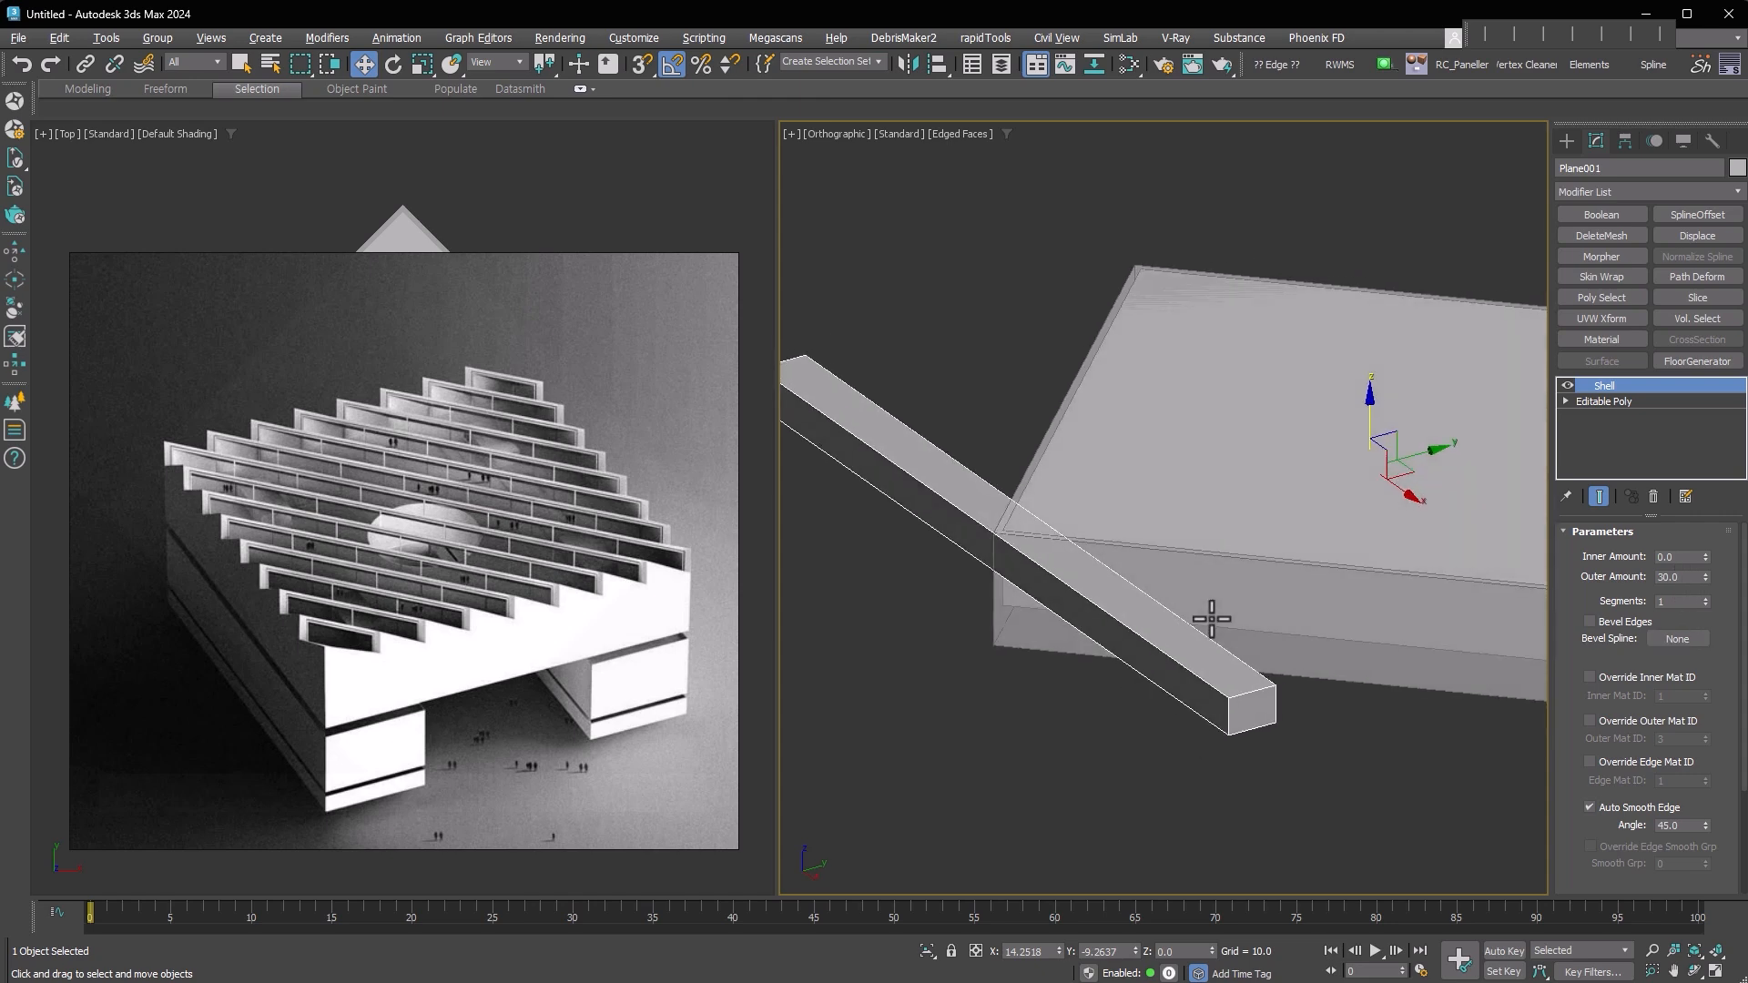
{"action": "key", "text": "shift+e"}
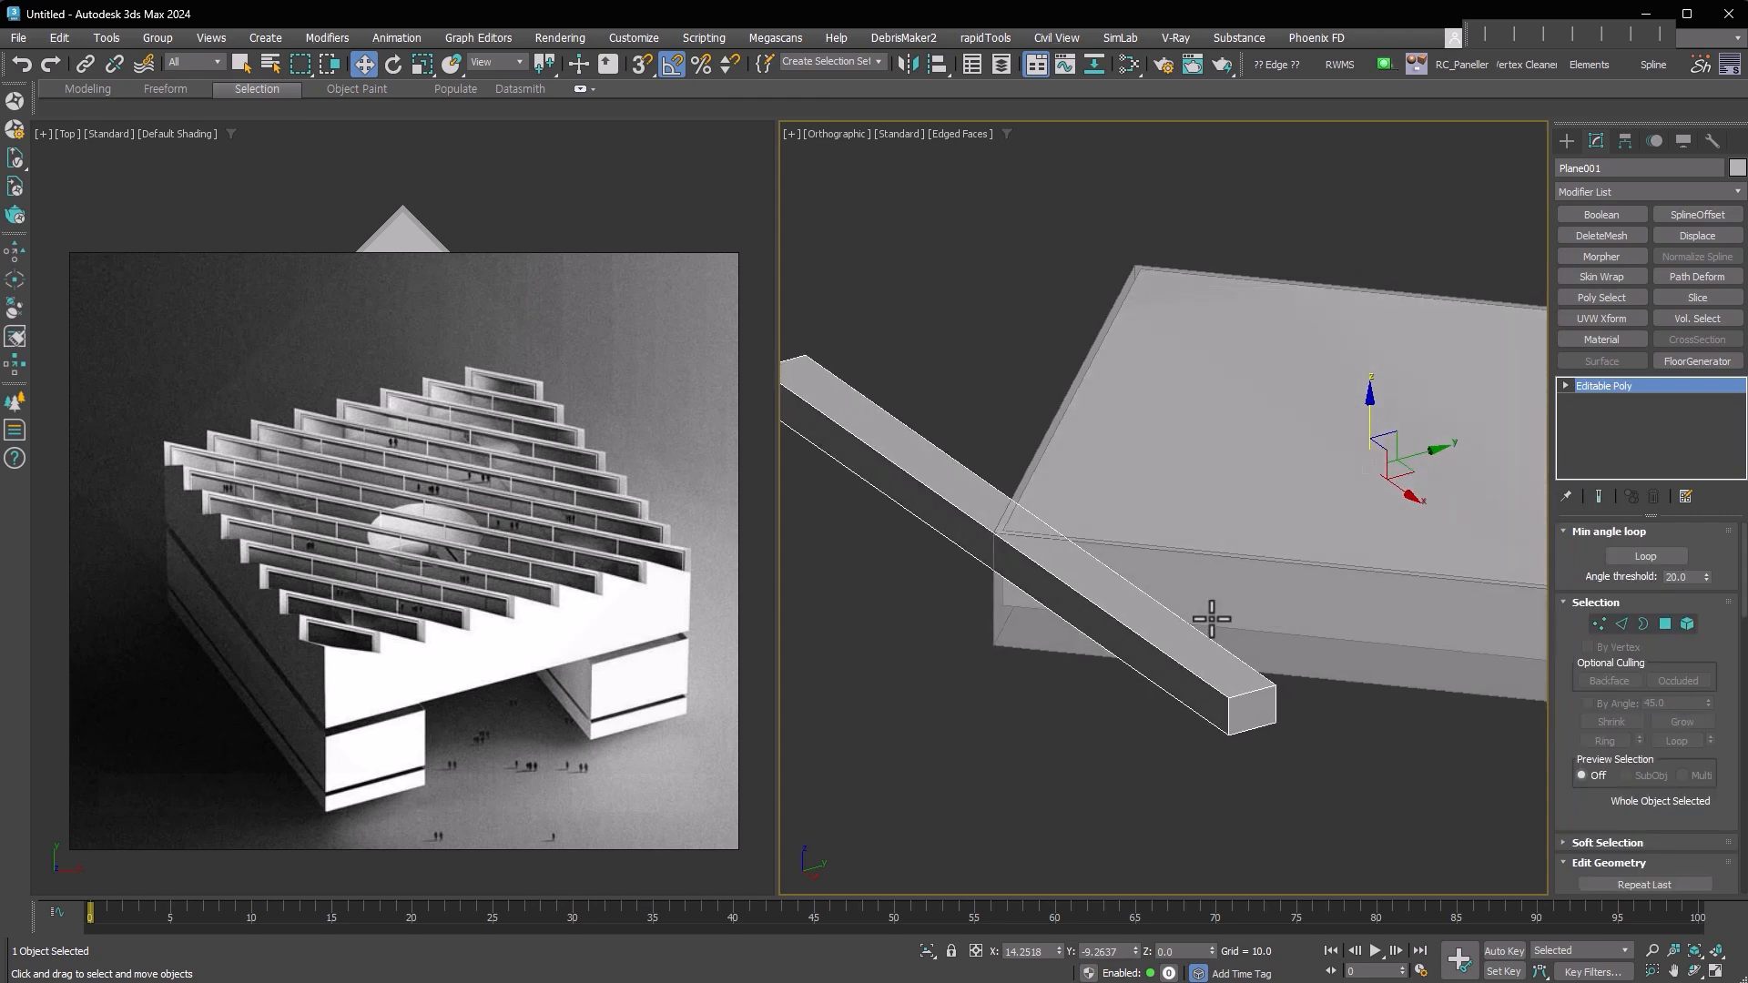
Delete the strip's top face and remove its lower outer long edge to leave a triangular wedge profile
{"action": "left_click", "coordinate": [1665, 623]}
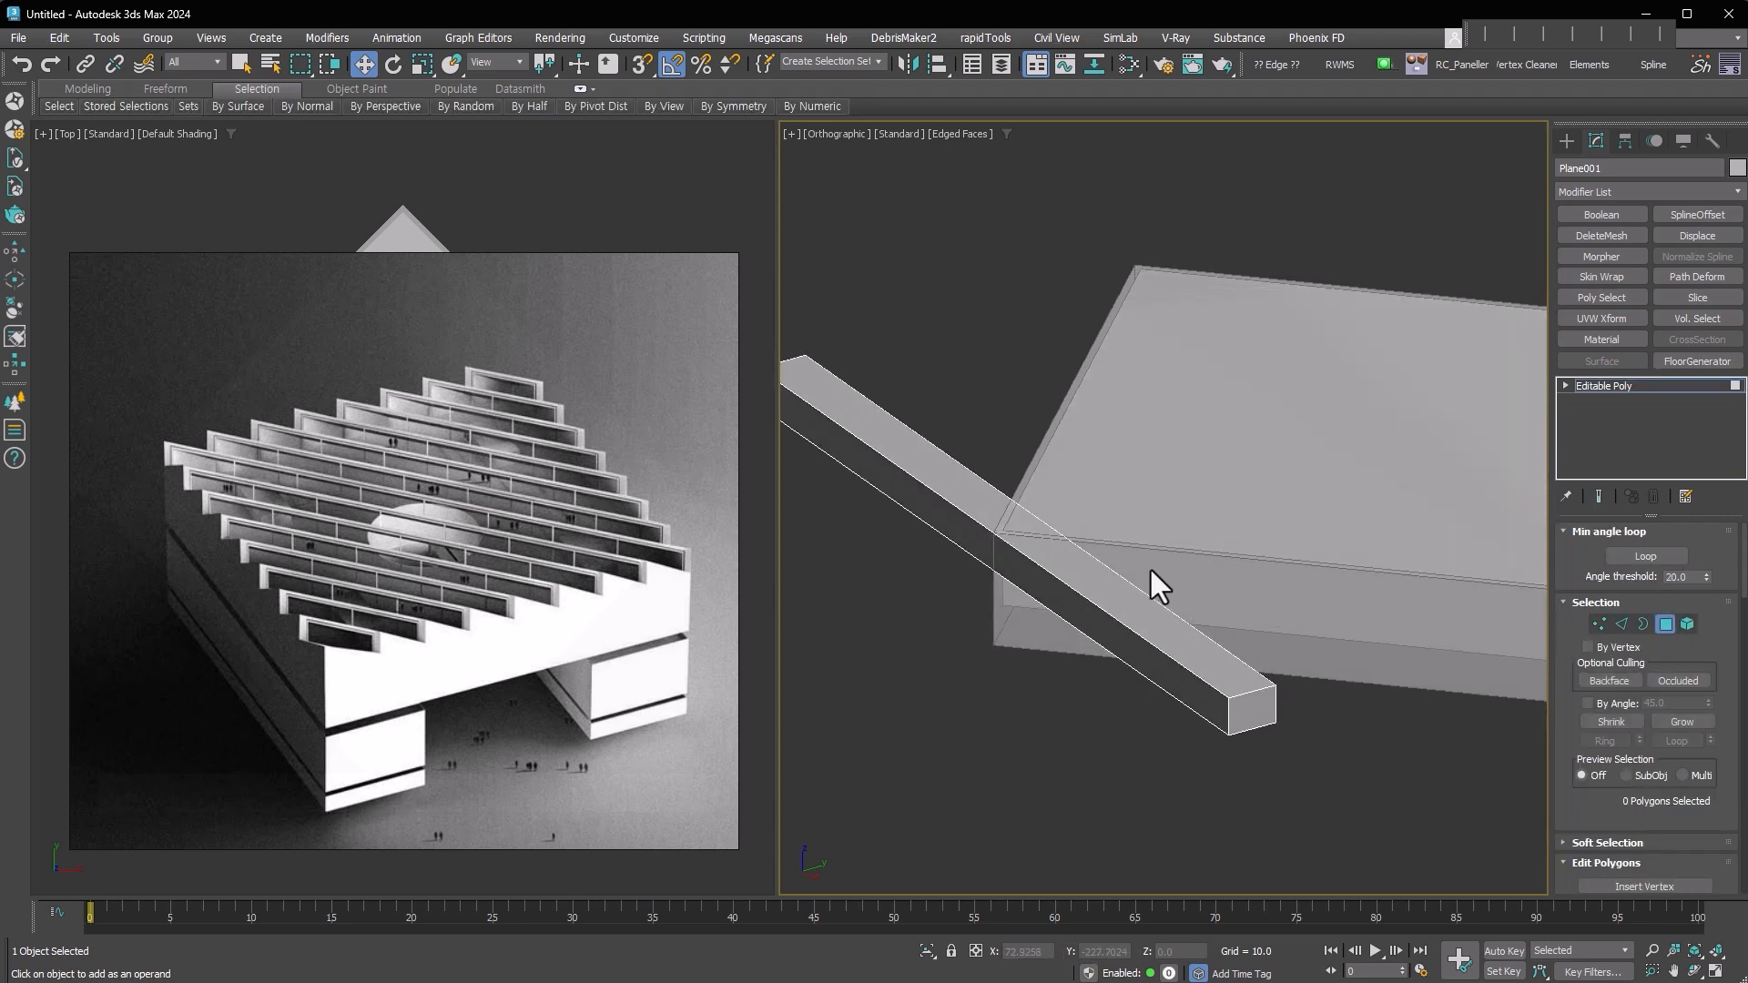
{"action": "left_click", "coordinate": [1621, 624]}
{"action": "left_click", "coordinate": [1113, 661]}
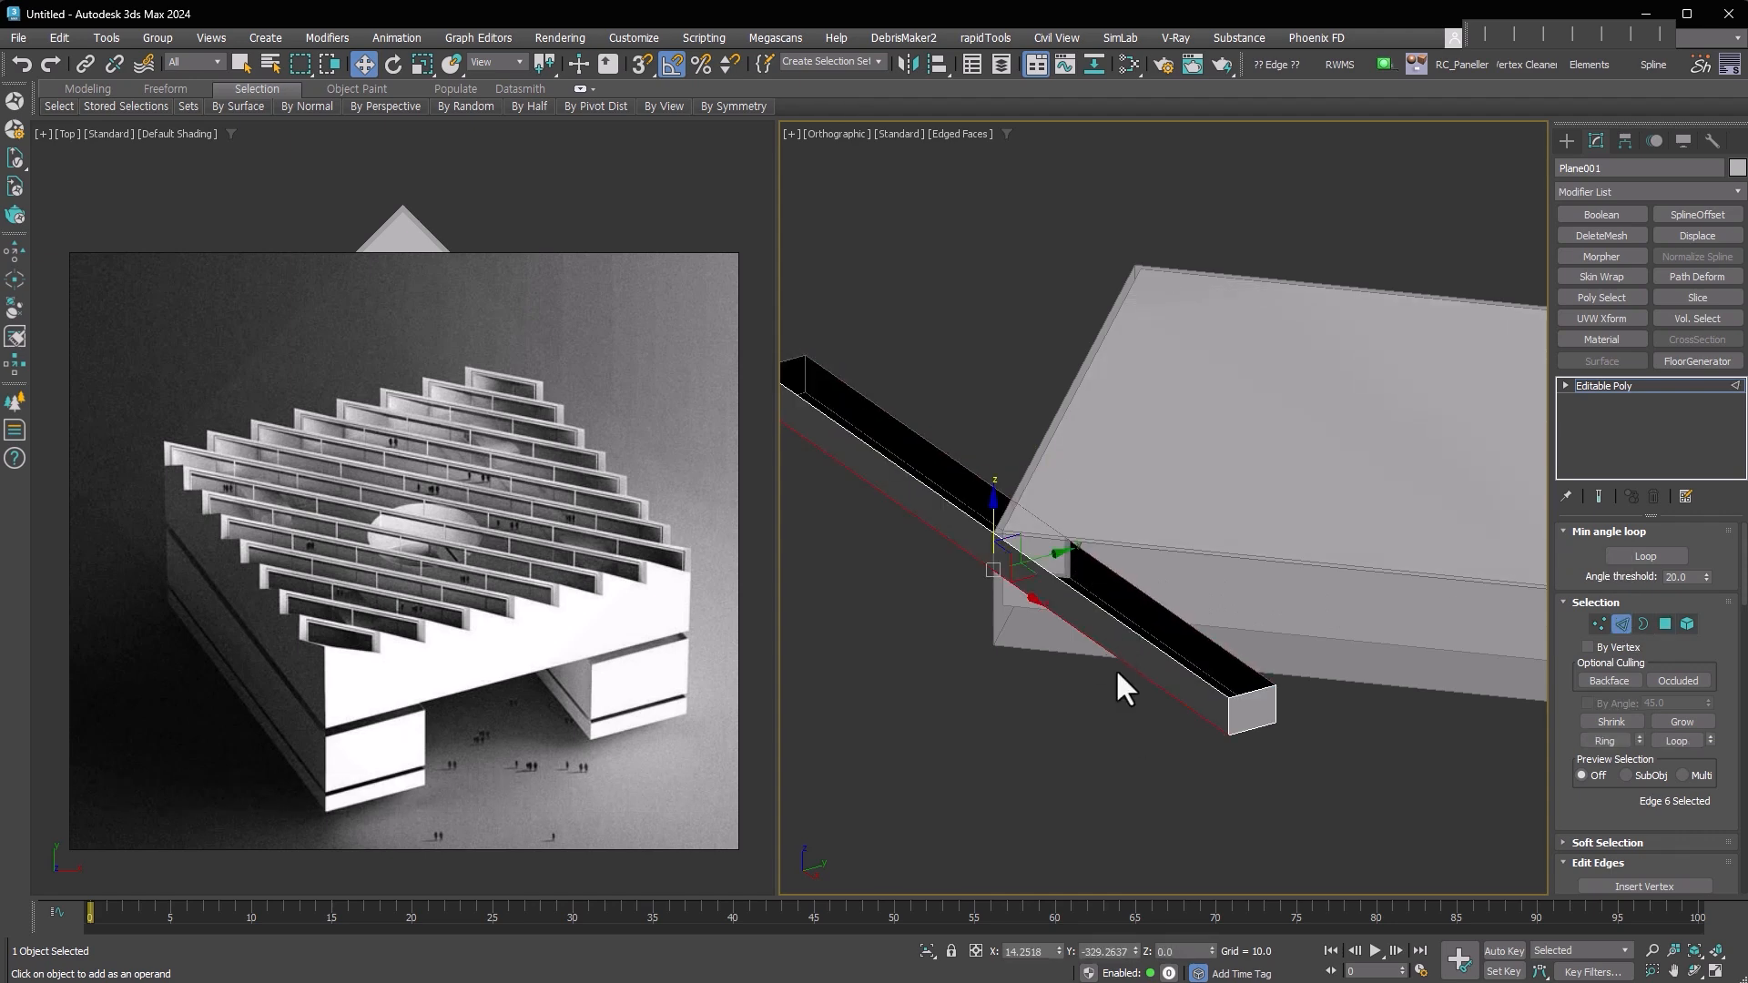
{"action": "scroll", "coordinate": [1616, 701], "scroll_direction": "down", "scroll_amount": 5}
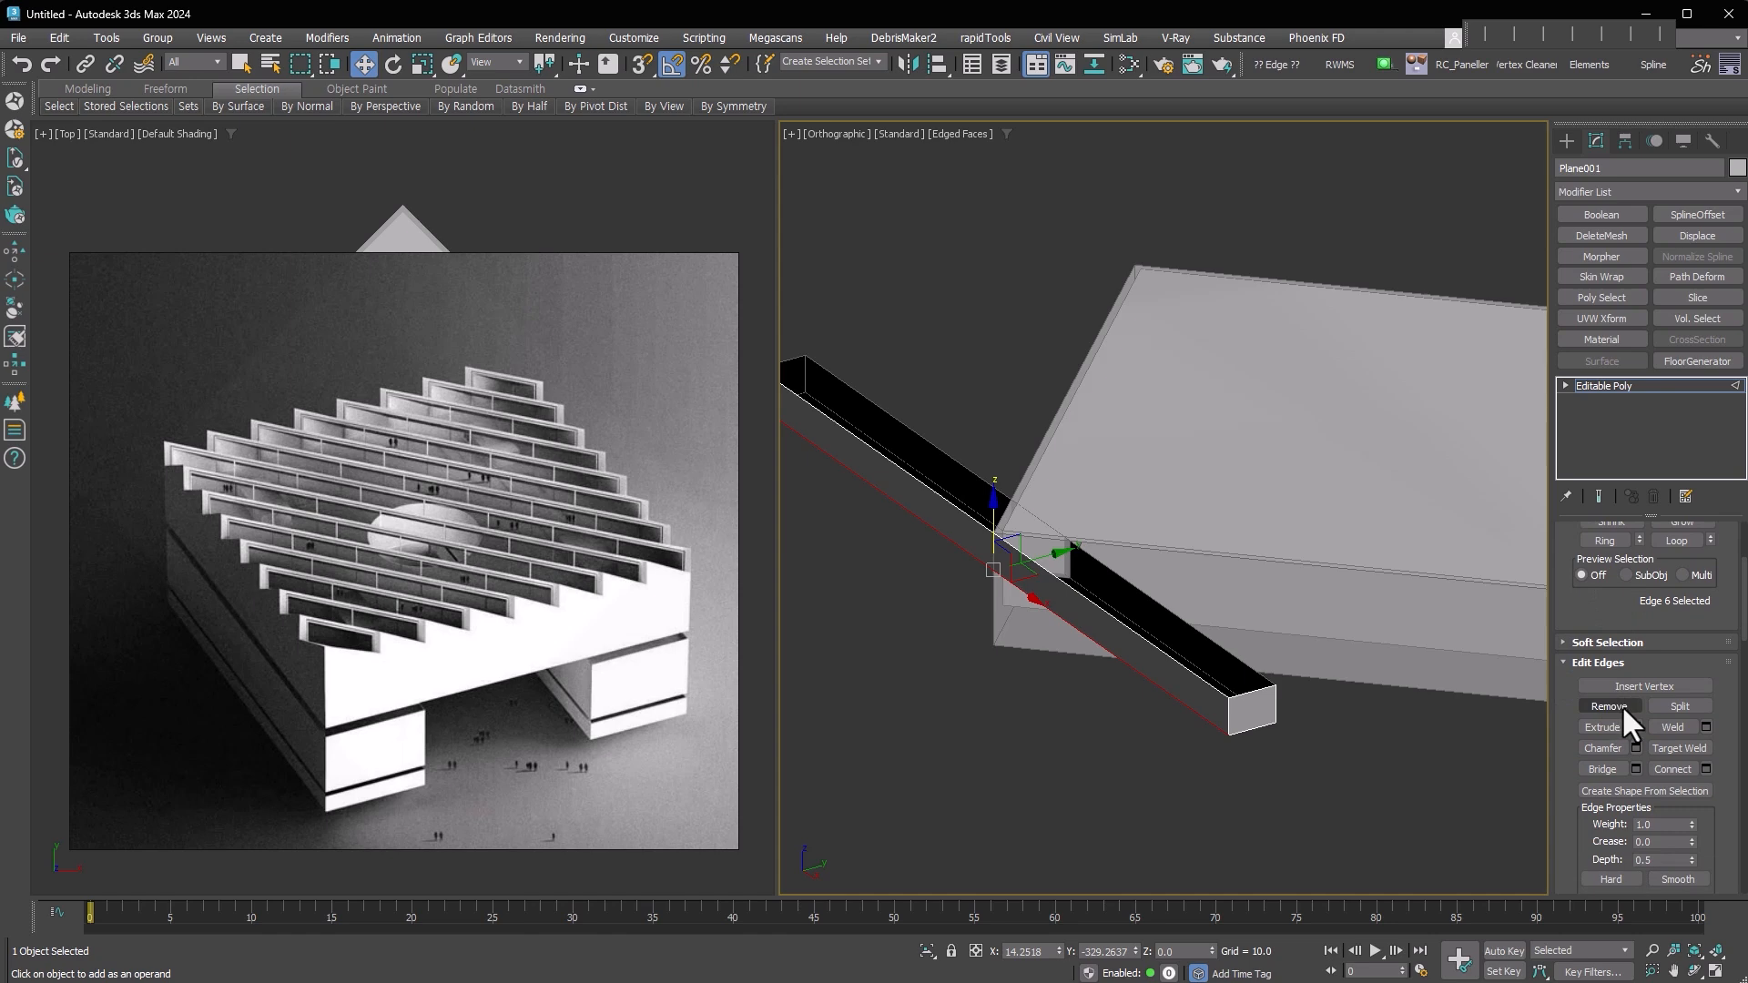
{"action": "left_click", "coordinate": [1610, 707]}
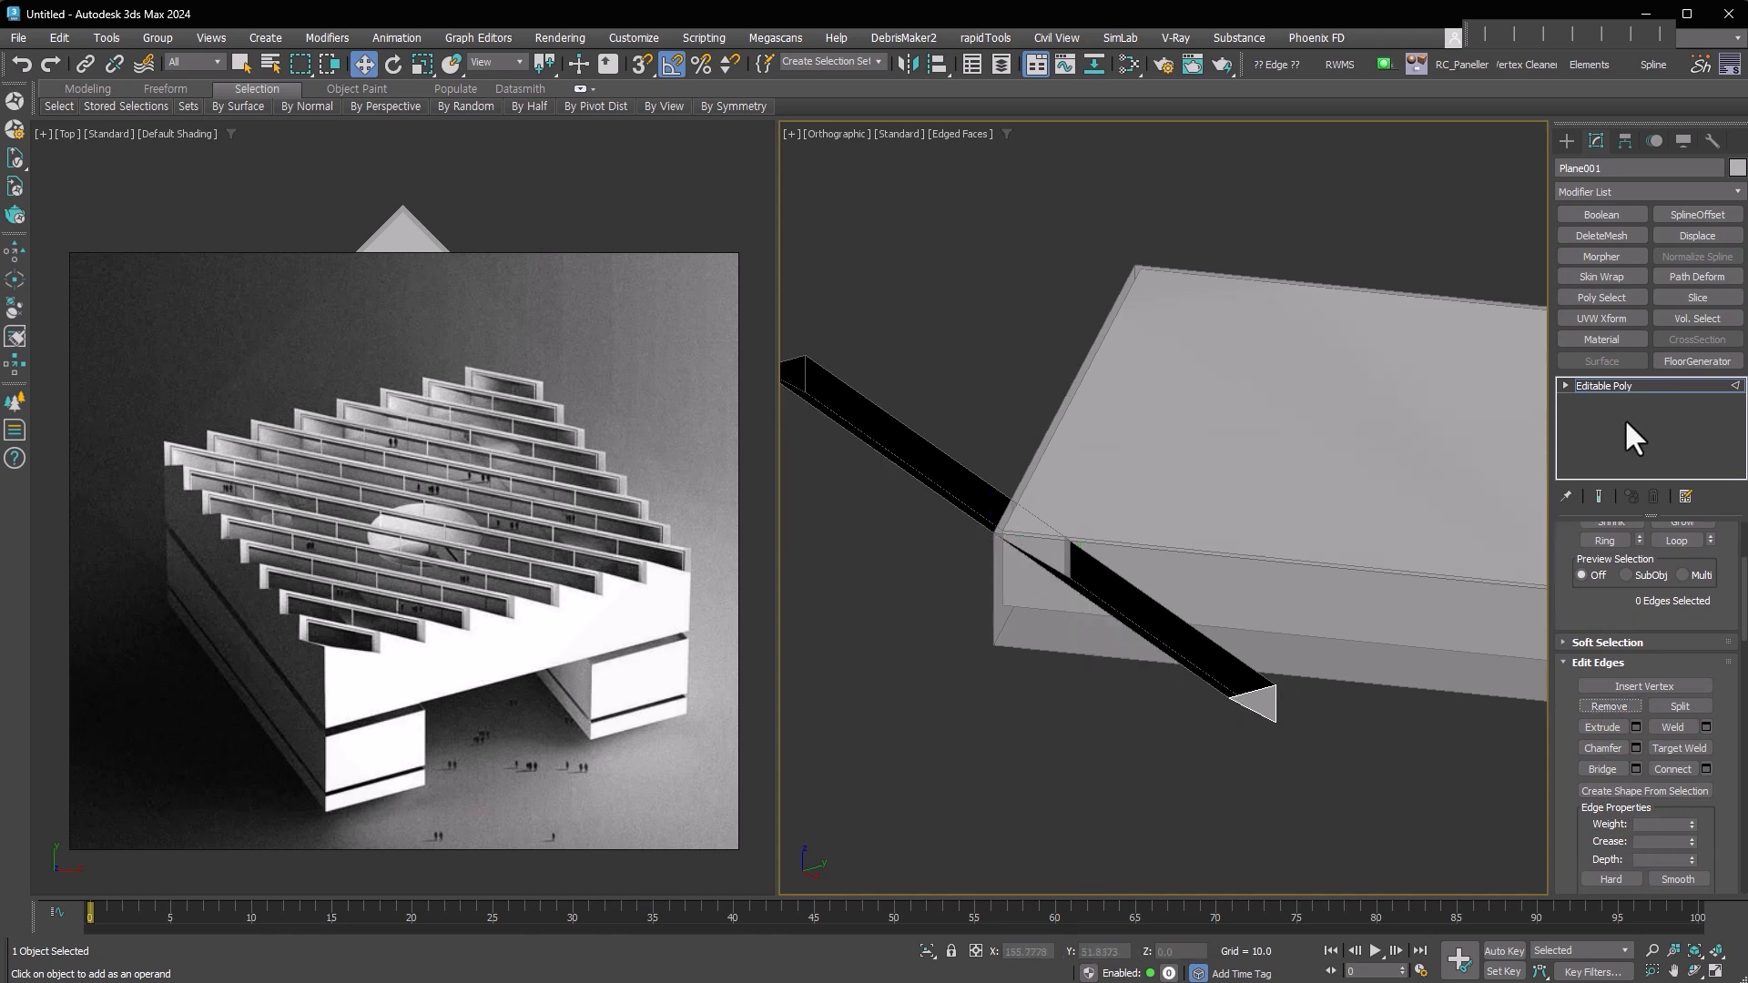
Add an Array modifier to the wedge strip with an X count of 1 and a Y count of 16
{"action": "left_click", "coordinate": [1607, 386]}
{"action": "scroll", "coordinate": [1299, 572], "scroll_direction": "down", "scroll_amount": 3}
{"action": "middle_click_drag", "start_coordinate": [1299, 572], "coordinate": [1262, 597], "text": "alt"}
{"action": "key", "text": "alt+a"}
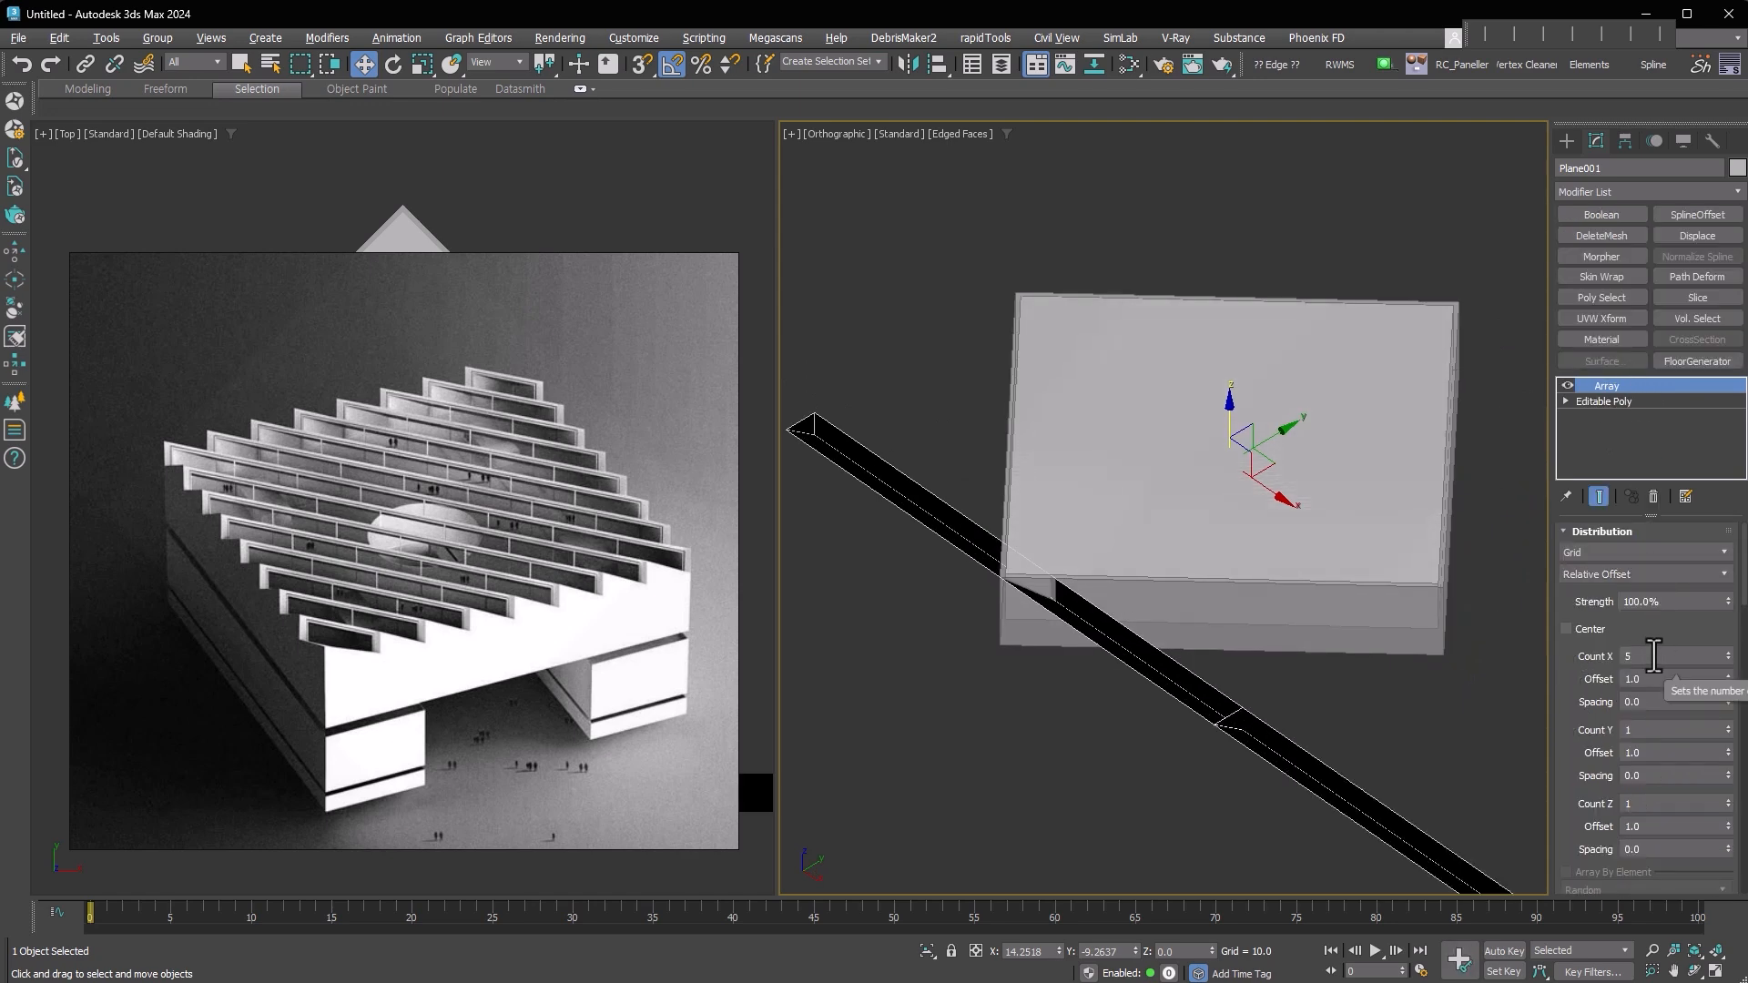
{"action": "right_click", "coordinate": [1729, 657]}
{"action": "left_click", "coordinate": [1662, 729]}
{"action": "type", "text": "16"}
{"action": "key", "text": "Return"}
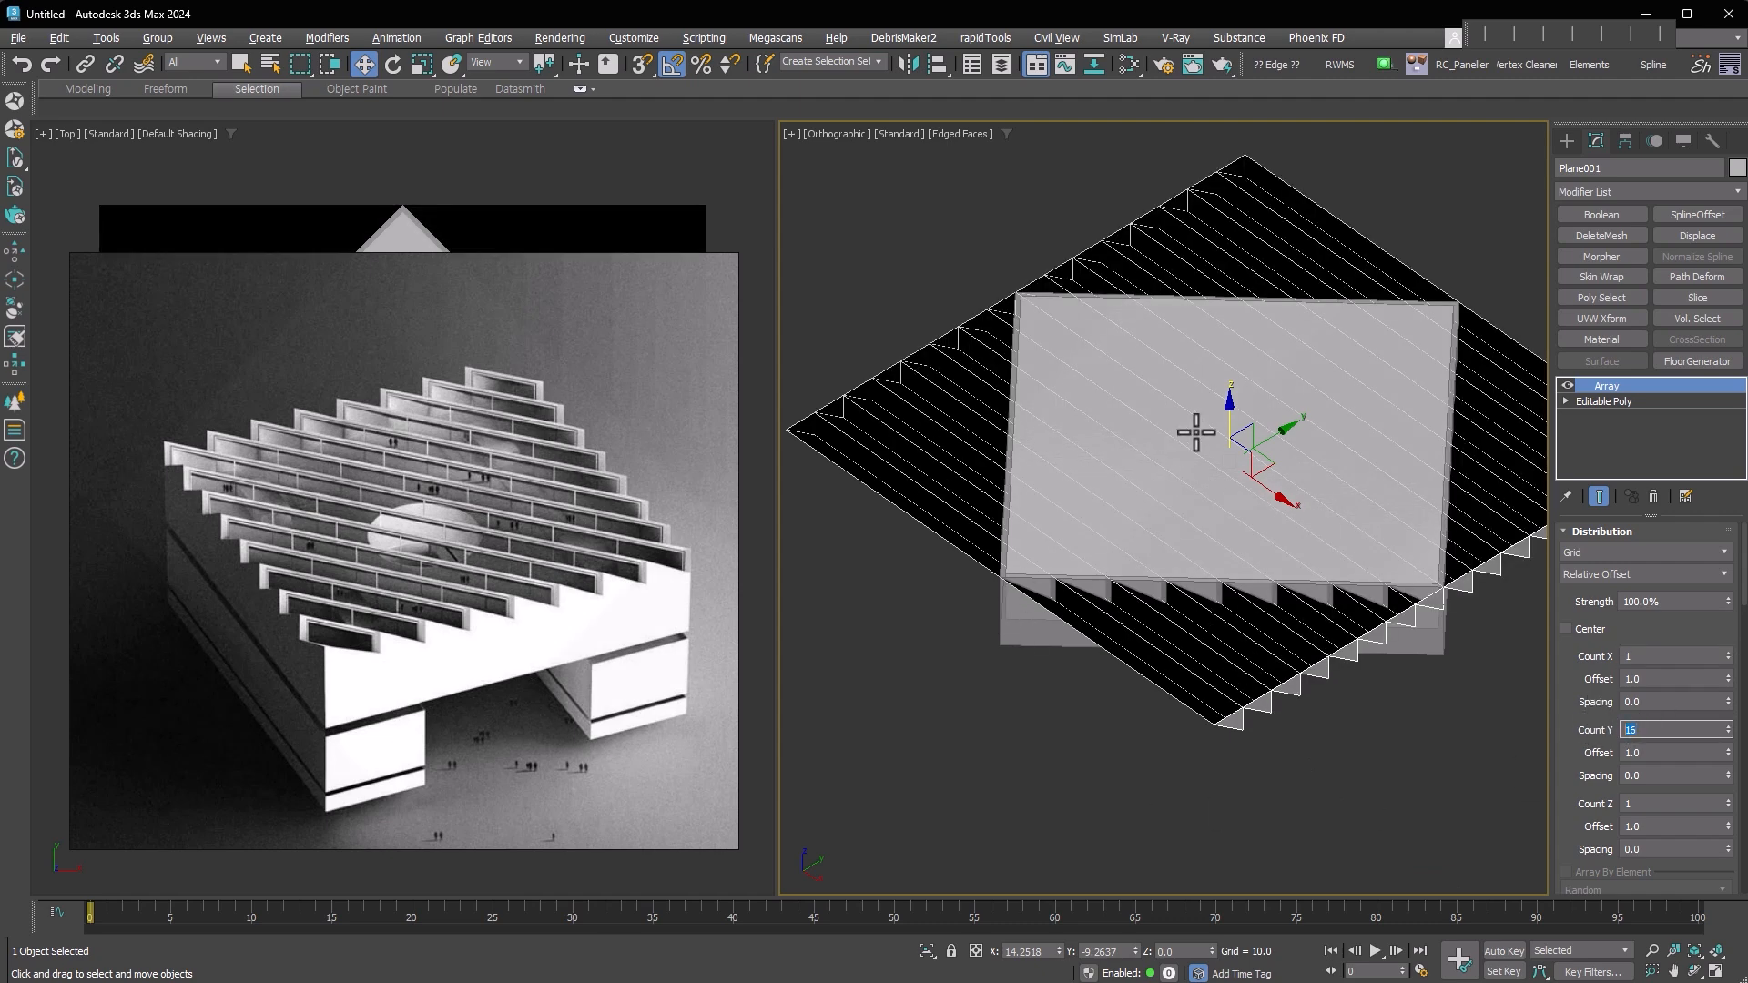
Collapse the arrayed wedges to an editable poly and weld all of their vertices
{"action": "middle_click_drag", "start_coordinate": [1397, 674], "coordinate": [1352, 692]}
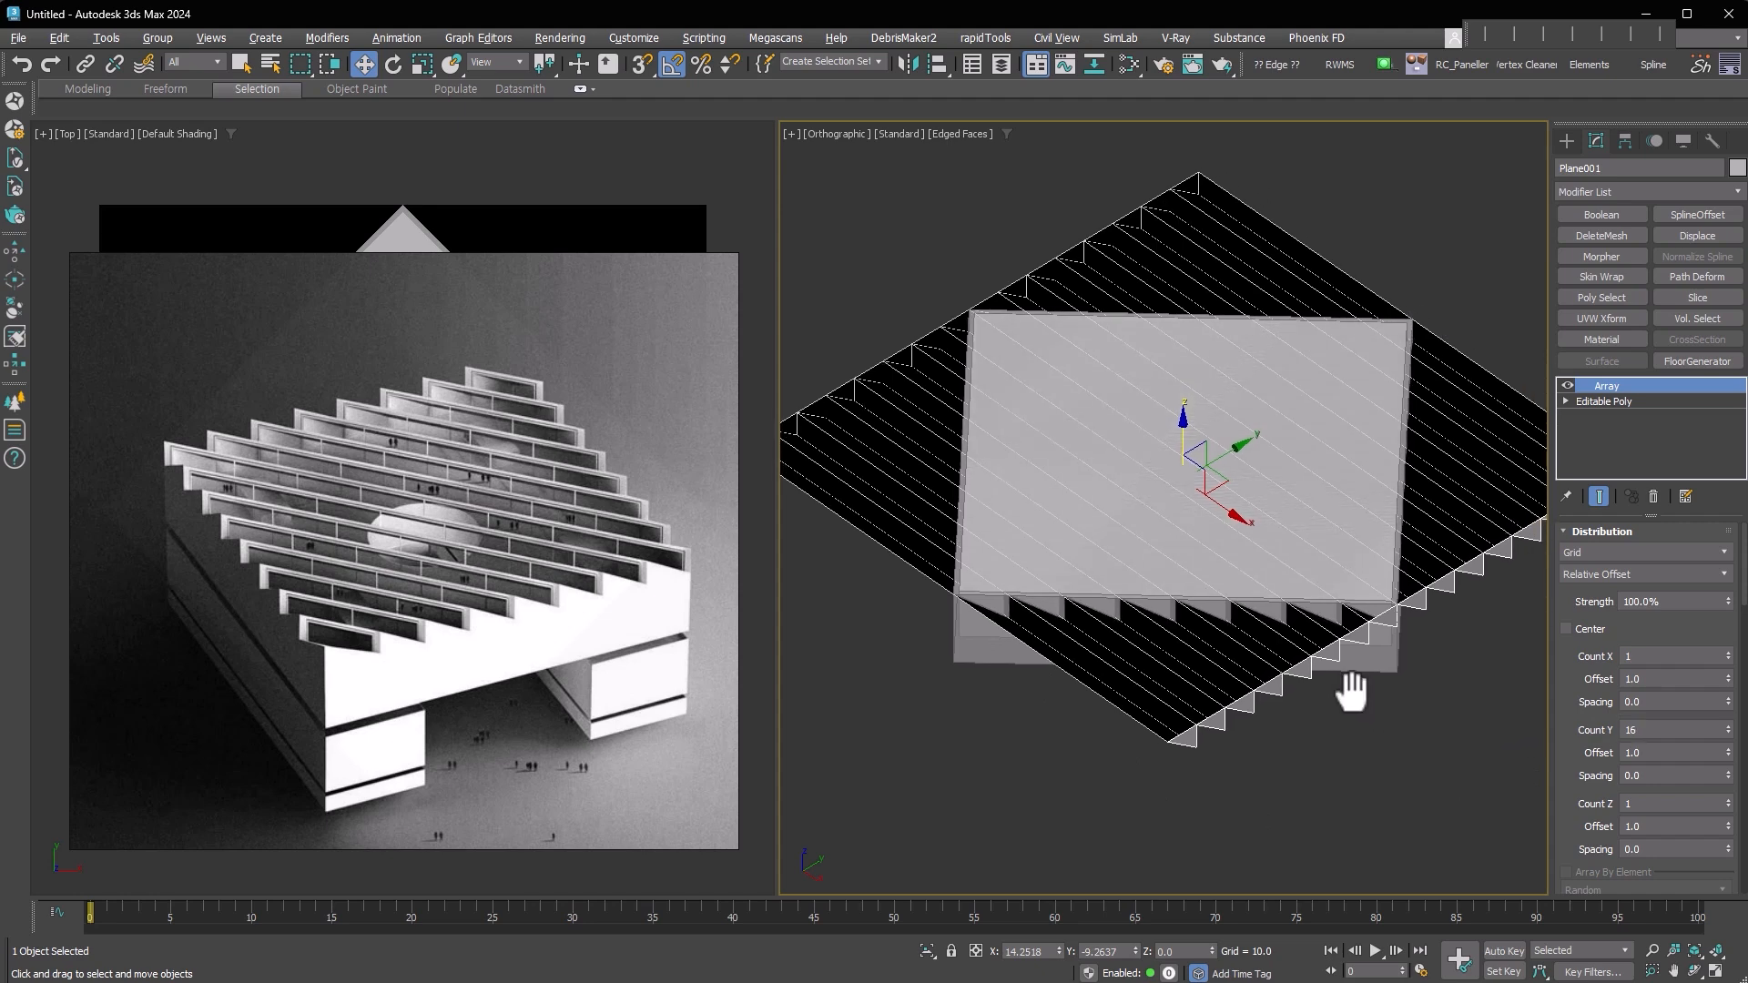
{"action": "key", "text": "alt+e"}
{"action": "key", "text": "1"}
{"action": "key", "text": "ctrl+a"}
{"action": "left_click", "coordinate": [1674, 705]}
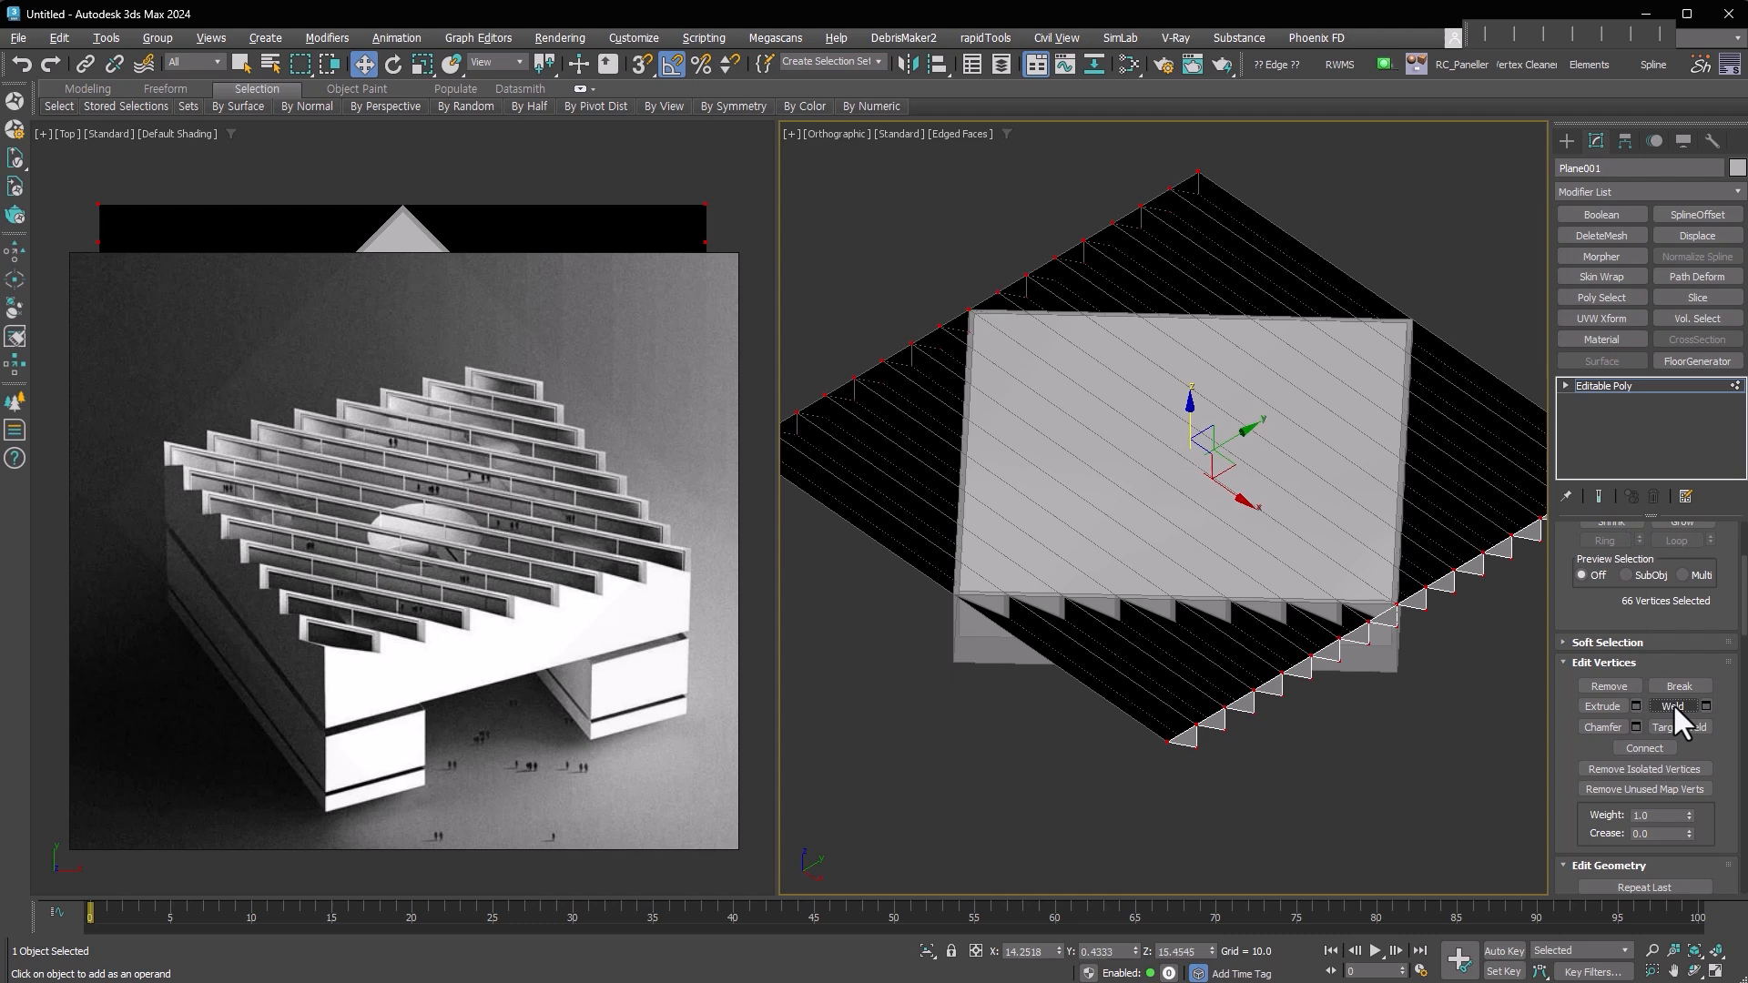
Extrude the wedge array's open border upward about 41 units and cap it
{"action": "left_click", "coordinate": [1566, 385]}
{"action": "left_click", "coordinate": [1610, 432]}
{"action": "left_click", "coordinate": [1448, 343]}
{"action": "scroll", "coordinate": [1211, 296], "scroll_direction": "down", "scroll_amount": 2}
{"action": "middle_click_drag", "start_coordinate": [1211, 296], "coordinate": [1115, 455]}
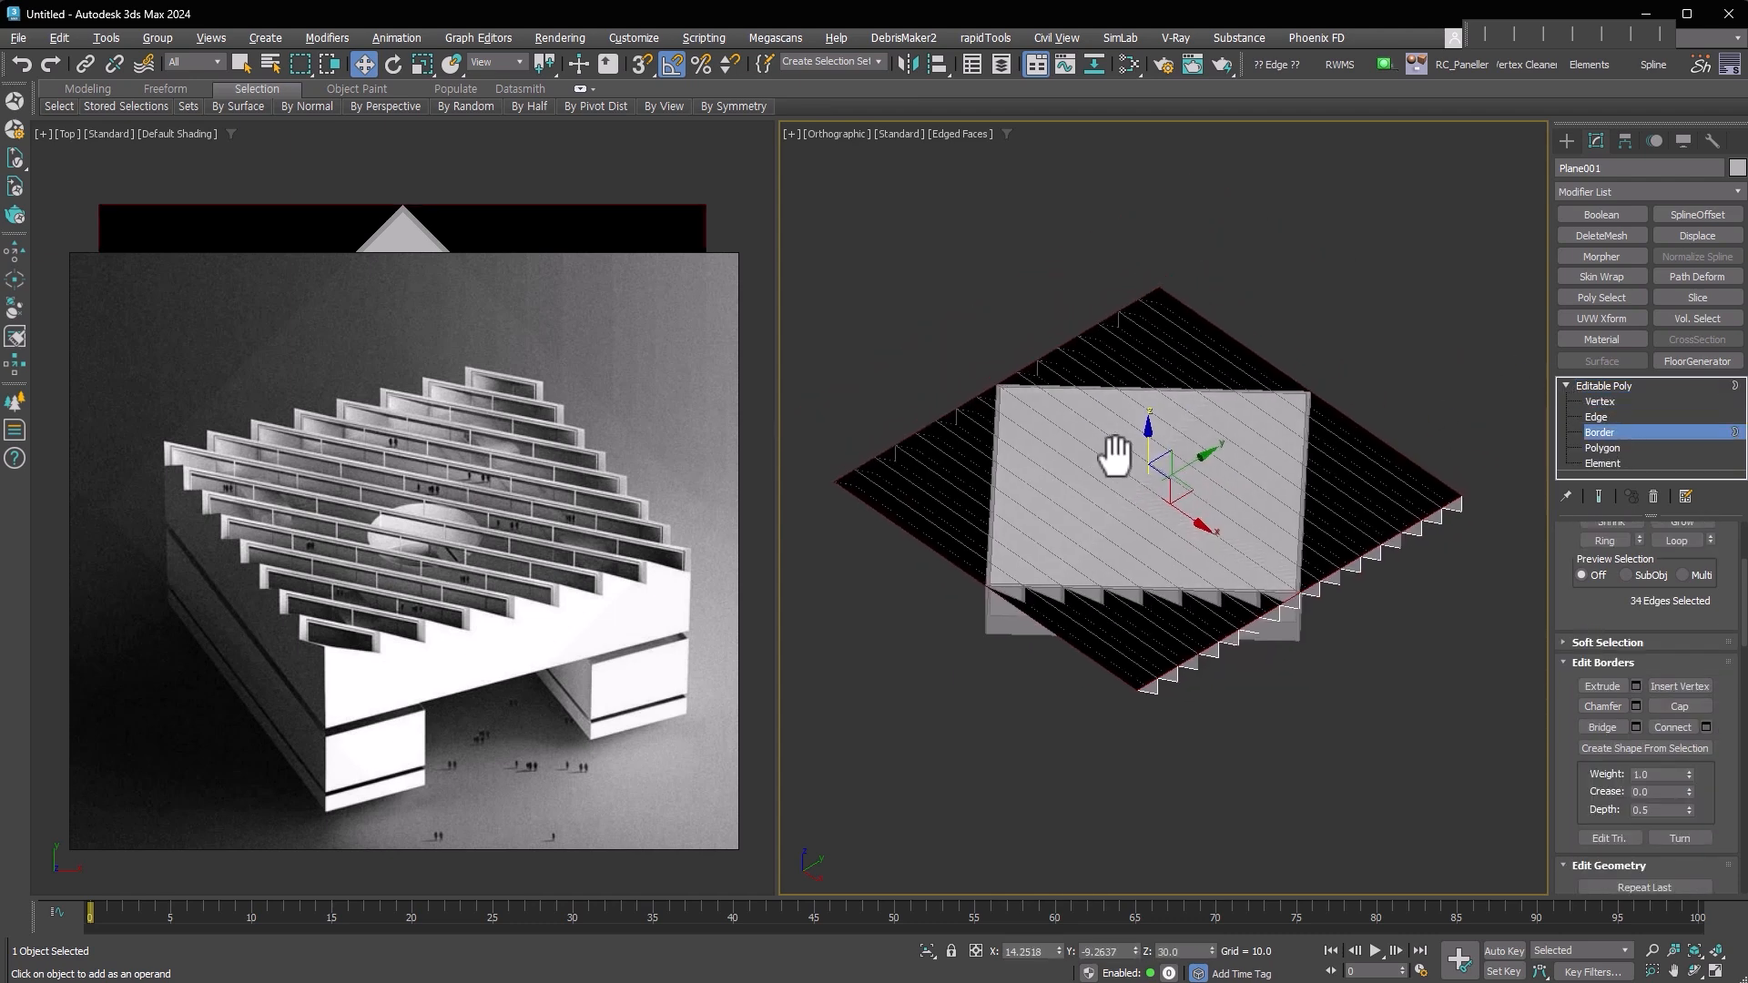
{"action": "left_click_drag", "start_coordinate": [1148, 448], "coordinate": [1145, 425], "text": "shift"}
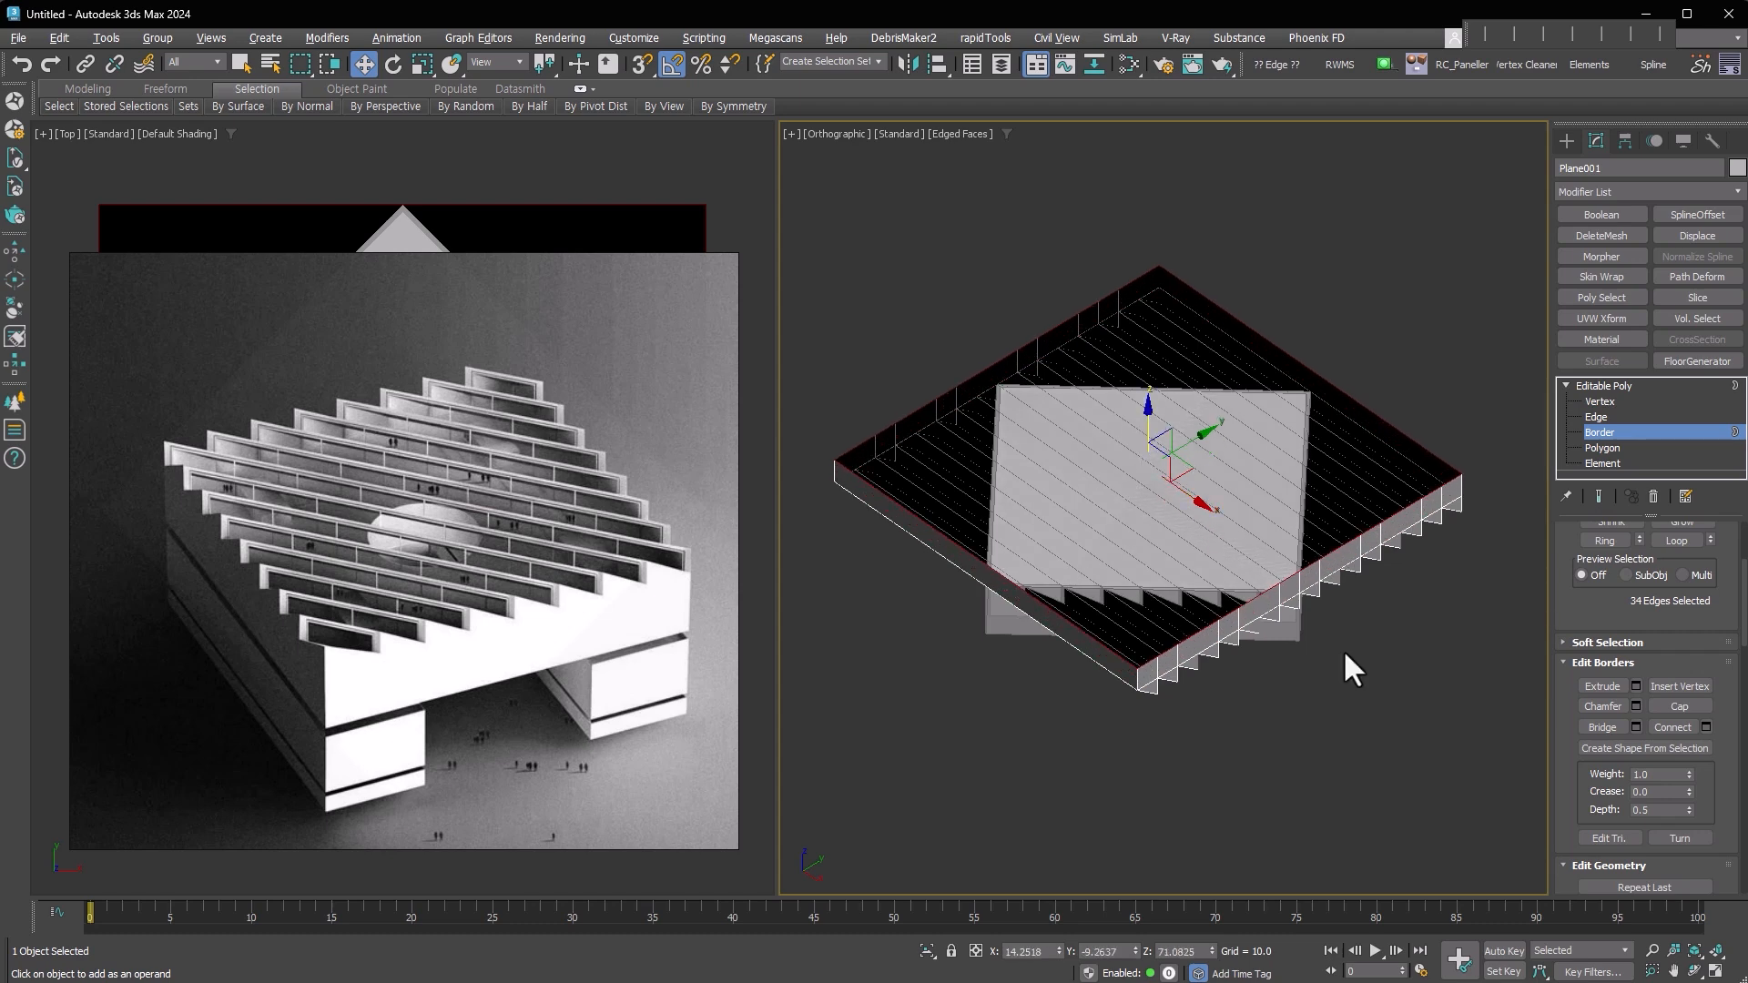
{"action": "left_click", "coordinate": [1668, 708]}
{"action": "key", "text": "3"}
Make the capped wedge array see-through and clone it in place as a copy named Plane002
{"action": "key", "text": "alt+x"}
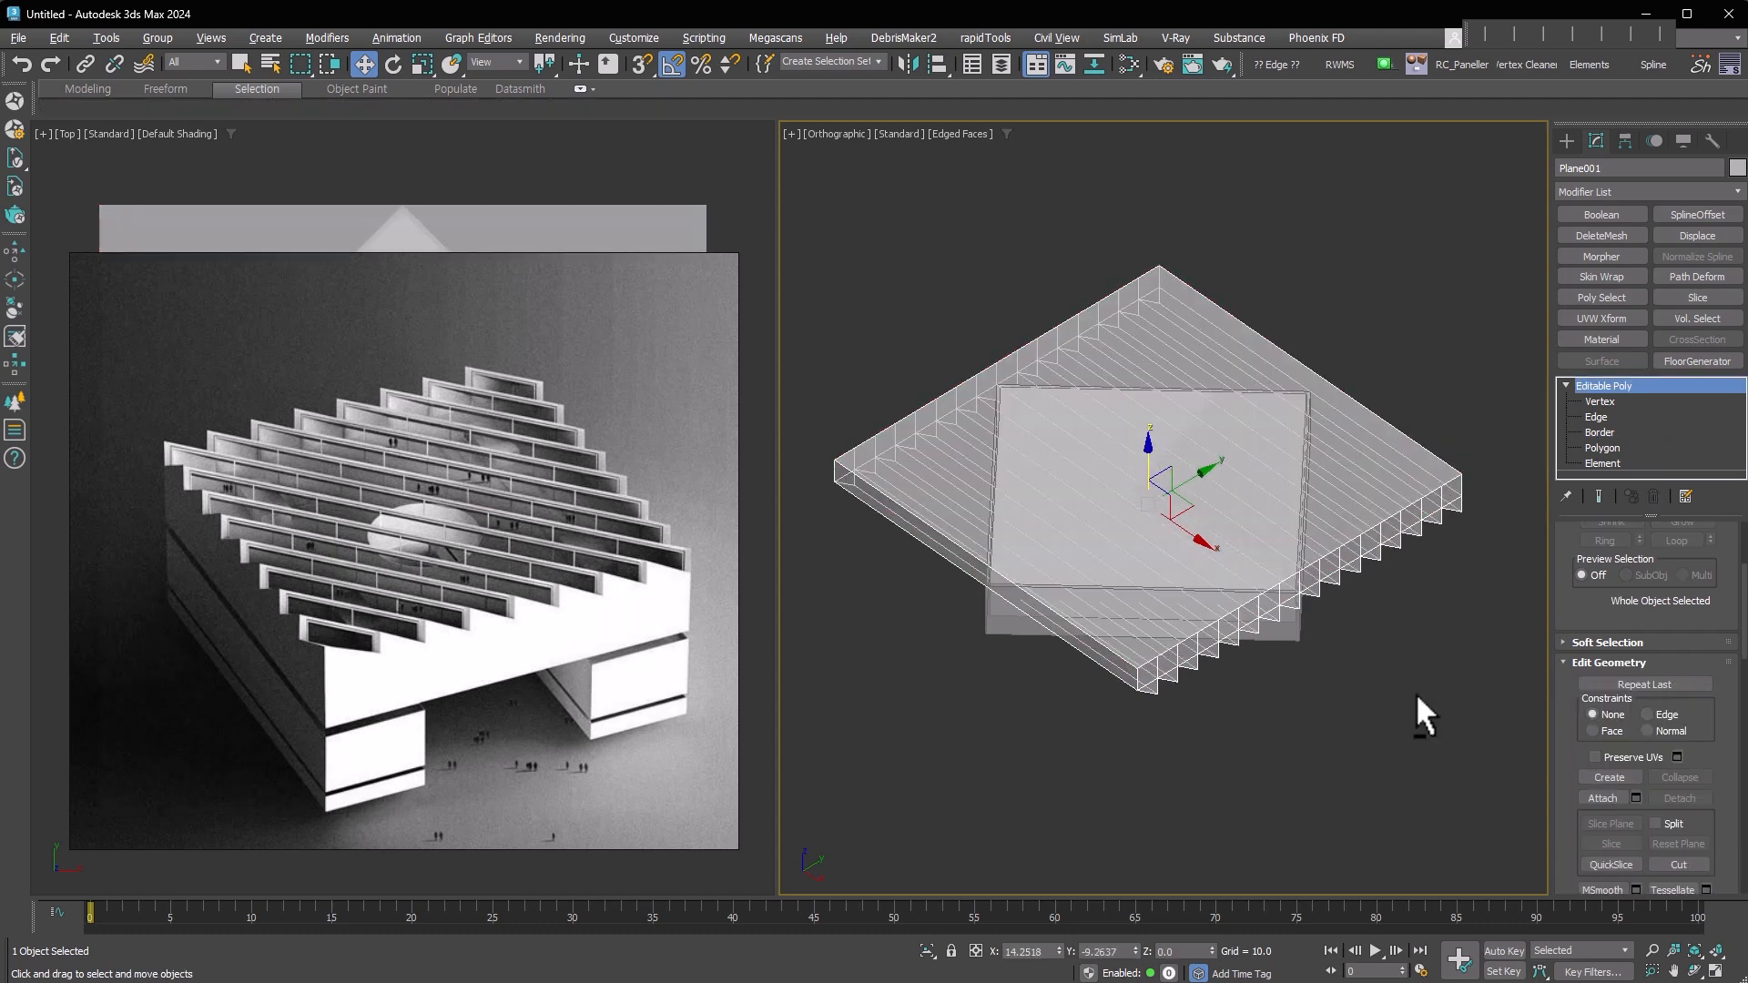
{"action": "key", "text": "ctrl+v"}
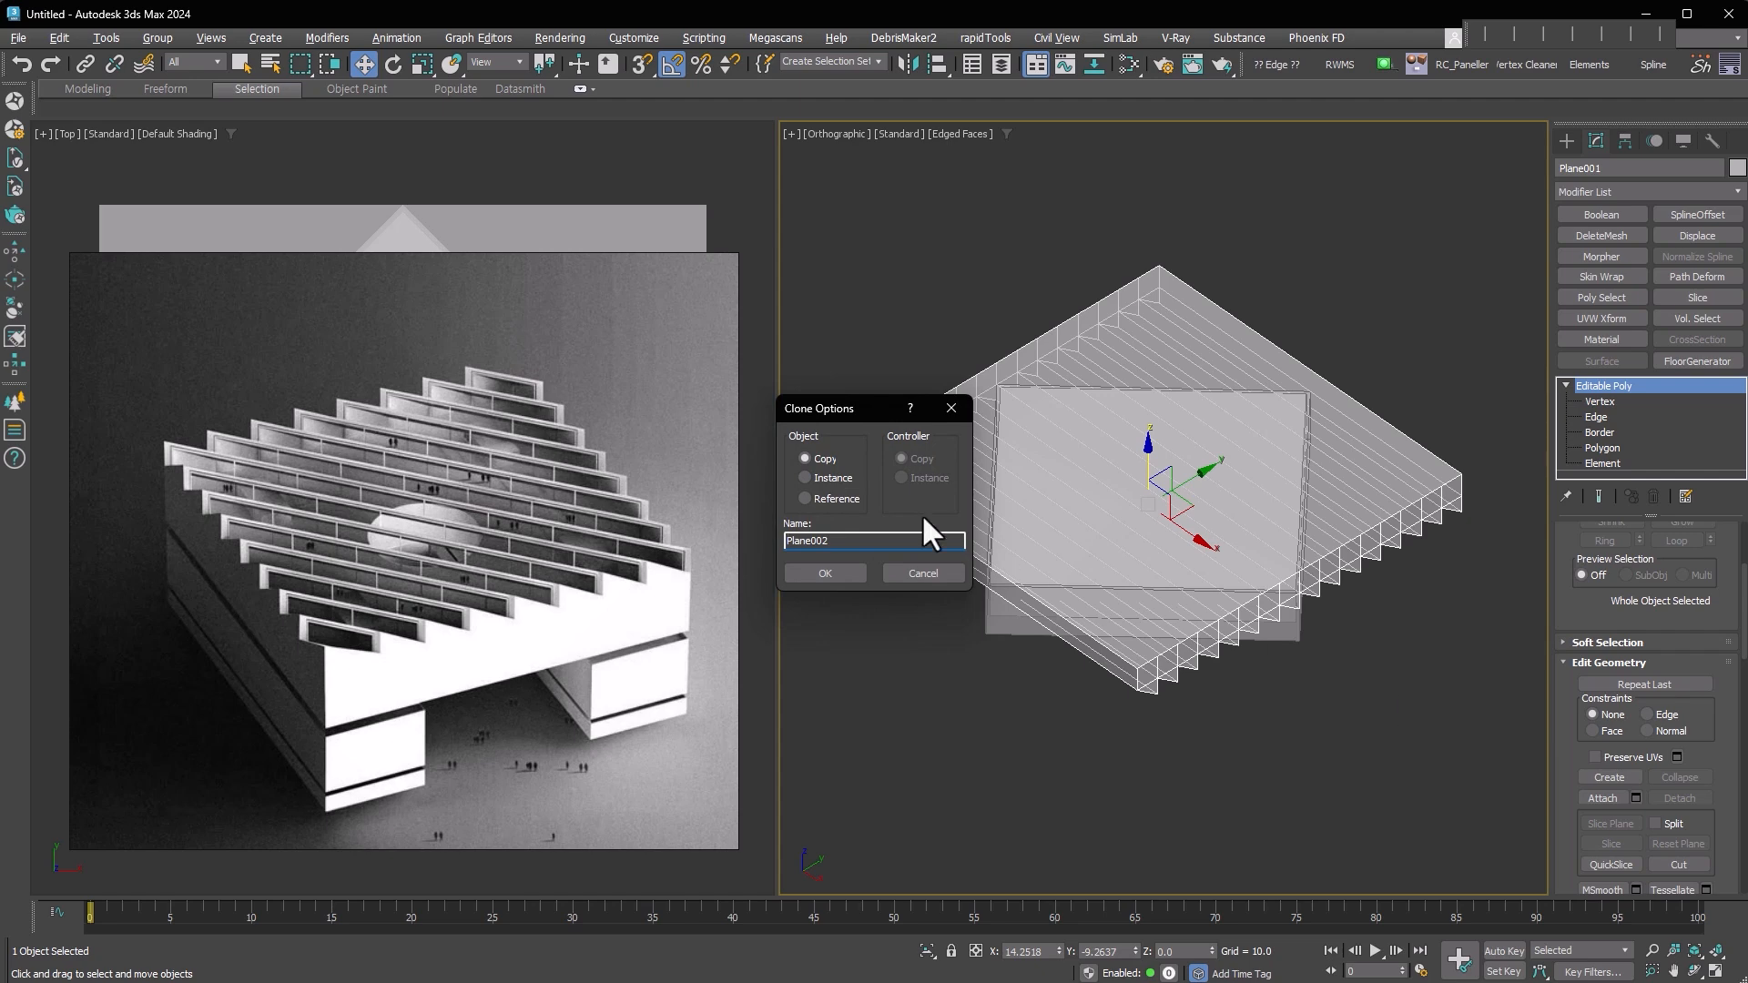
{"action": "left_click", "coordinate": [825, 572]}
Subtract one copy of the wedge array from the outer diamond with a Boolean modifier and collapse the result
{"action": "left_click", "coordinate": [1228, 714]}
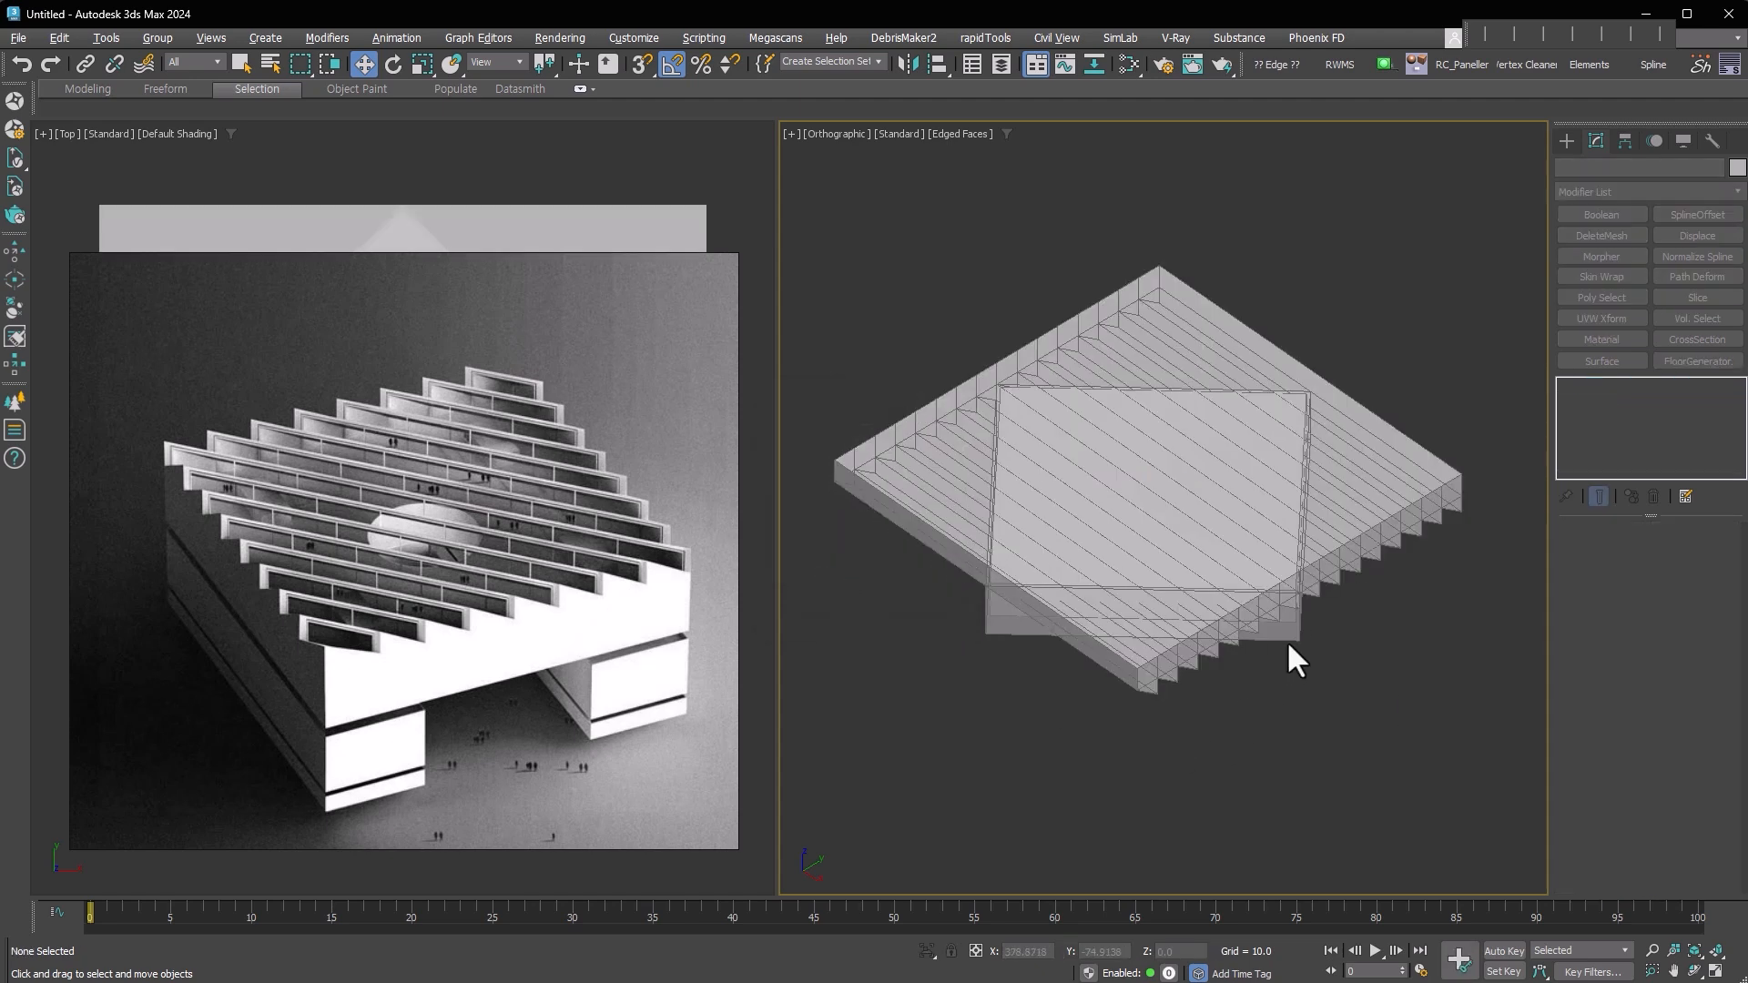
{"action": "left_click", "coordinate": [1295, 632]}
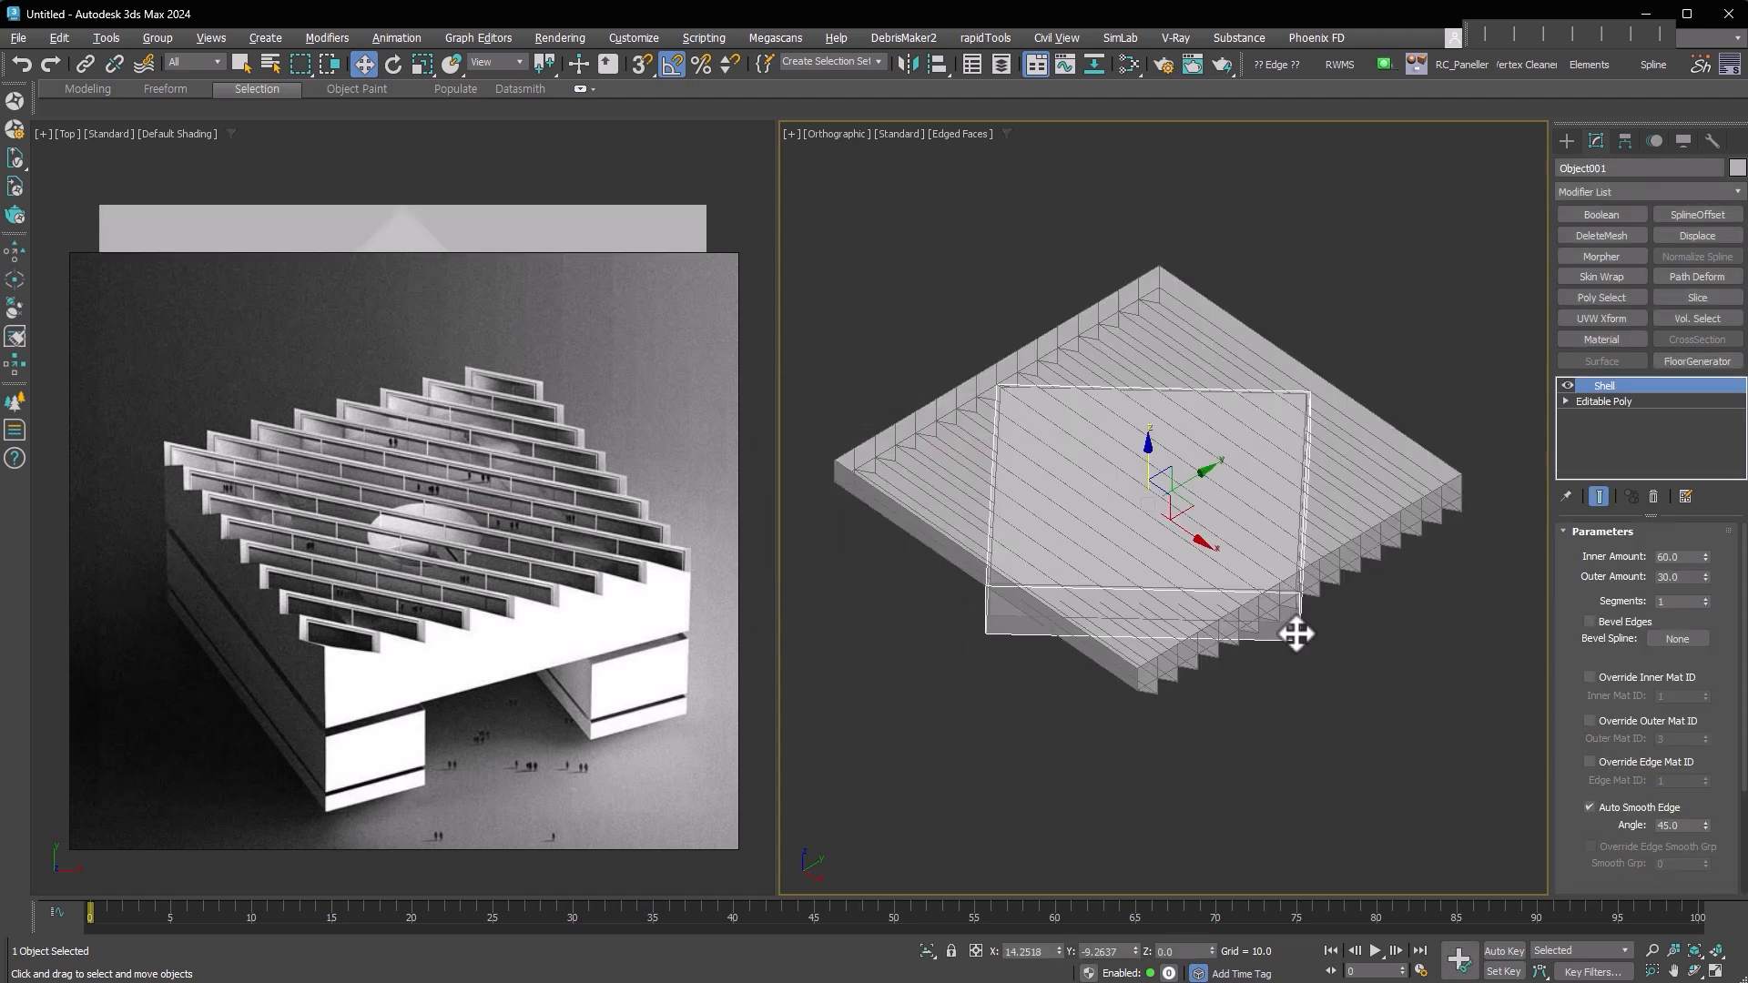
{"action": "left_click", "coordinate": [1600, 215]}
{"action": "left_click", "coordinate": [1699, 555]}
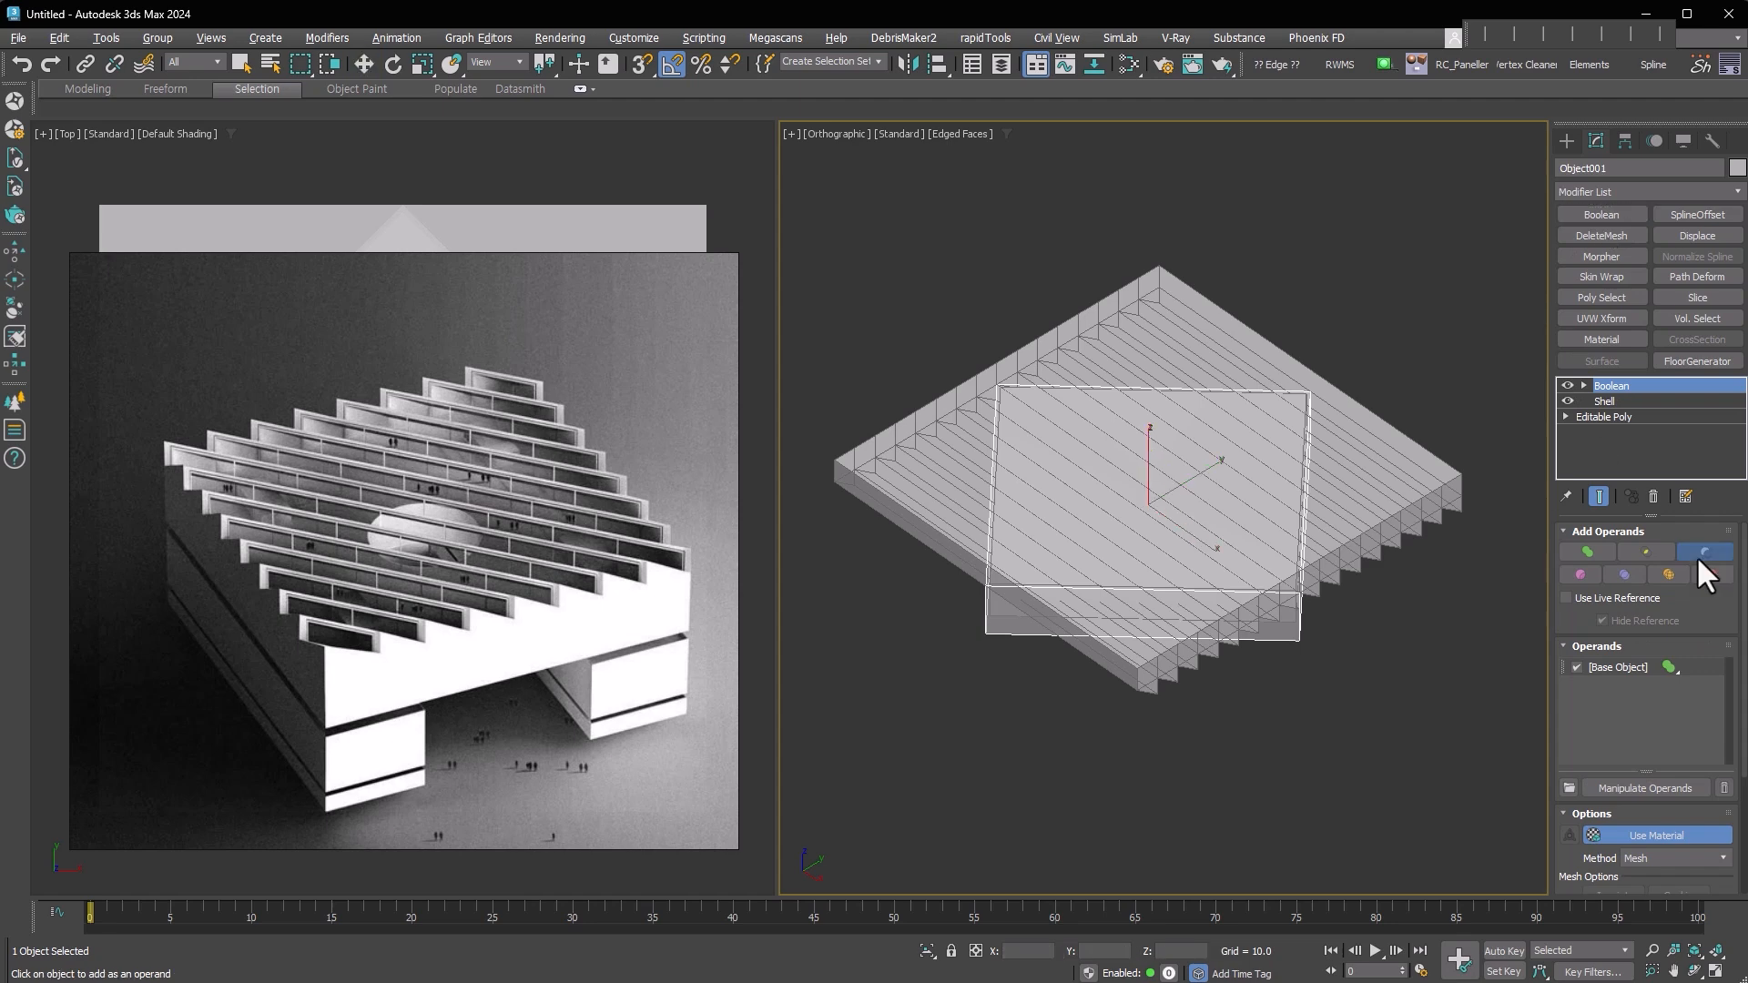
{"action": "left_click", "coordinate": [1424, 499]}
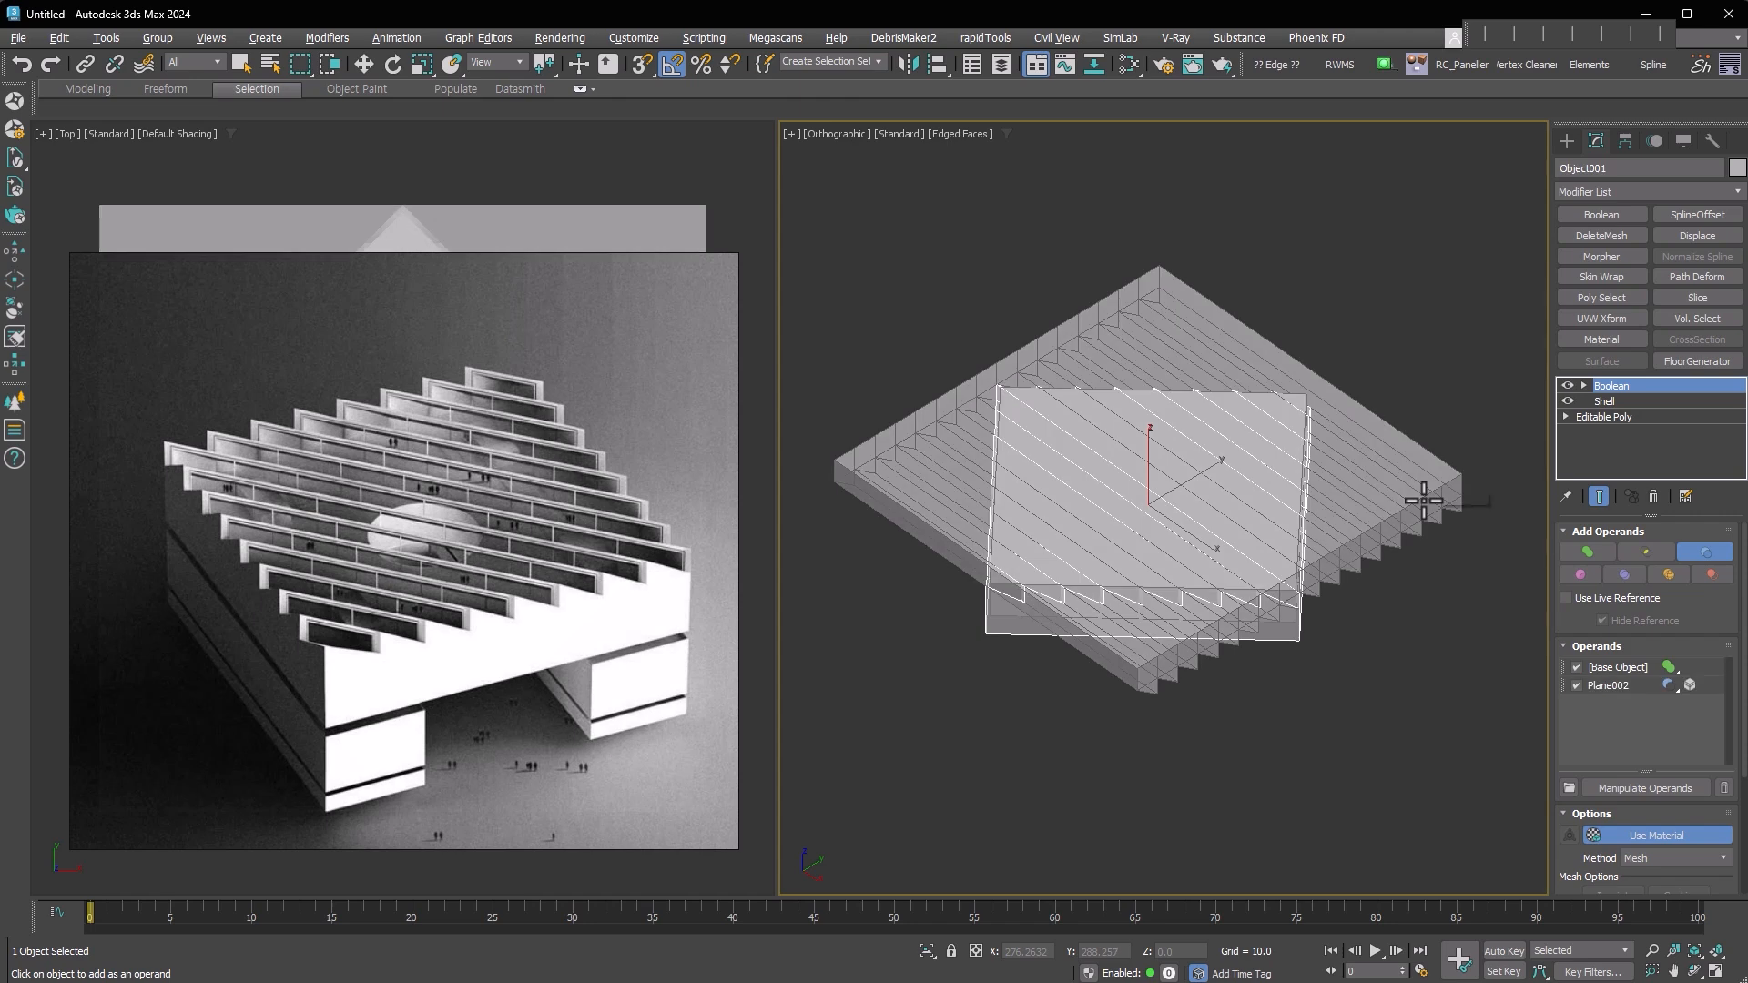
{"action": "key", "text": "ctrl+e"}
Subtract the remaining wedge array from the inner diamond with a Boolean modifier and collapse it to an editable poly
{"action": "left_click", "coordinate": [1284, 623]}
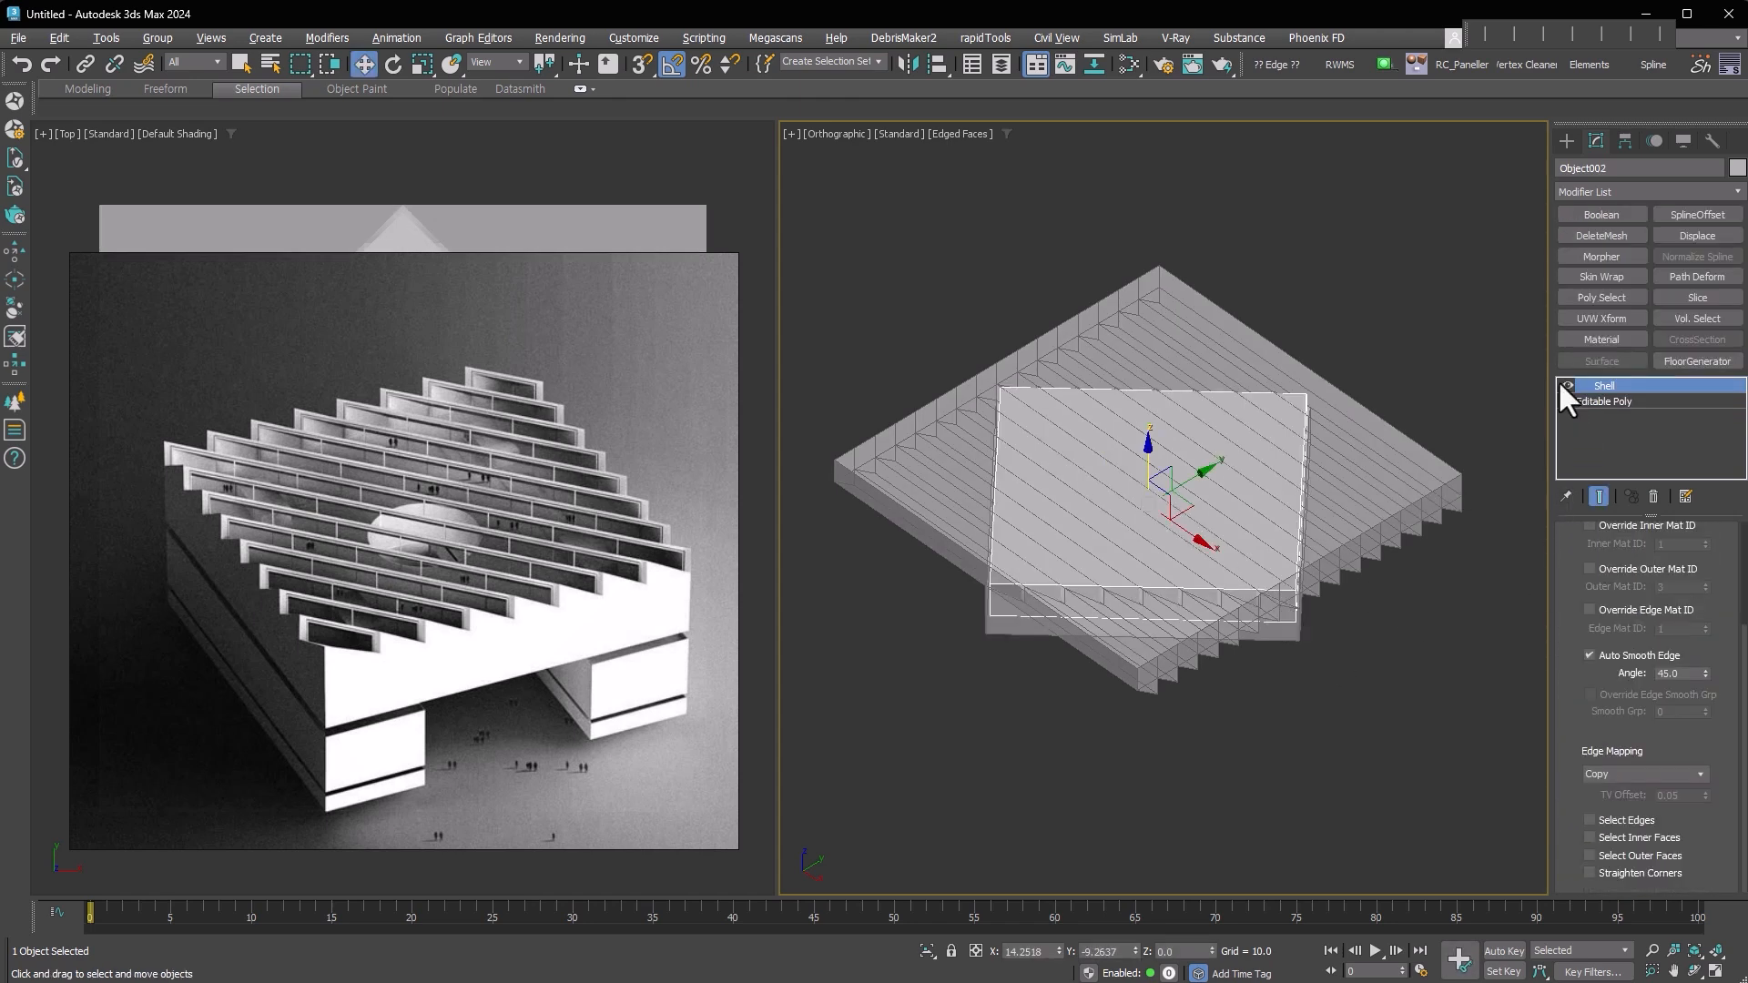
{"action": "left_click", "coordinate": [1589, 219]}
{"action": "left_click", "coordinate": [1698, 552]}
{"action": "left_click", "coordinate": [1425, 494]}
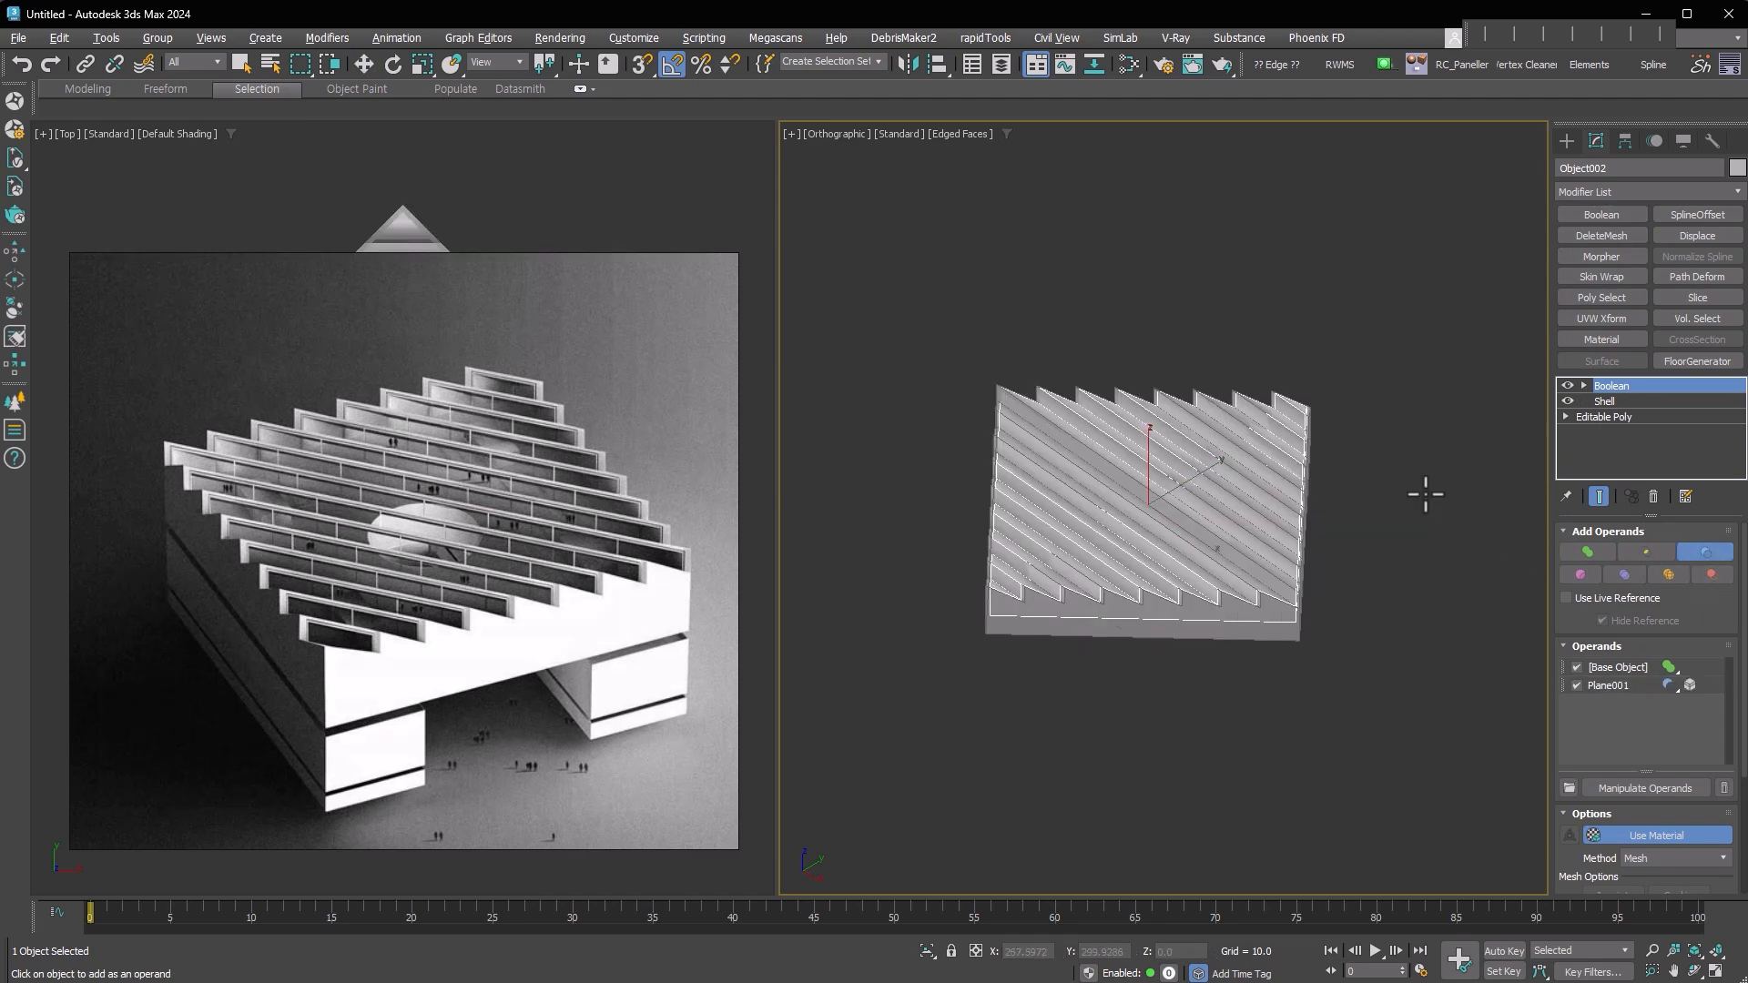
{"action": "key", "text": "ctrl+e"}
Move the inner wedge-cut block down about 6 units so its beams sit inside the outer ones
{"action": "middle_click_drag", "start_coordinate": [1207, 620], "coordinate": [1291, 585], "text": "alt"}
{"action": "scroll", "coordinate": [1196, 496], "scroll_direction": "up", "scroll_amount": 3}
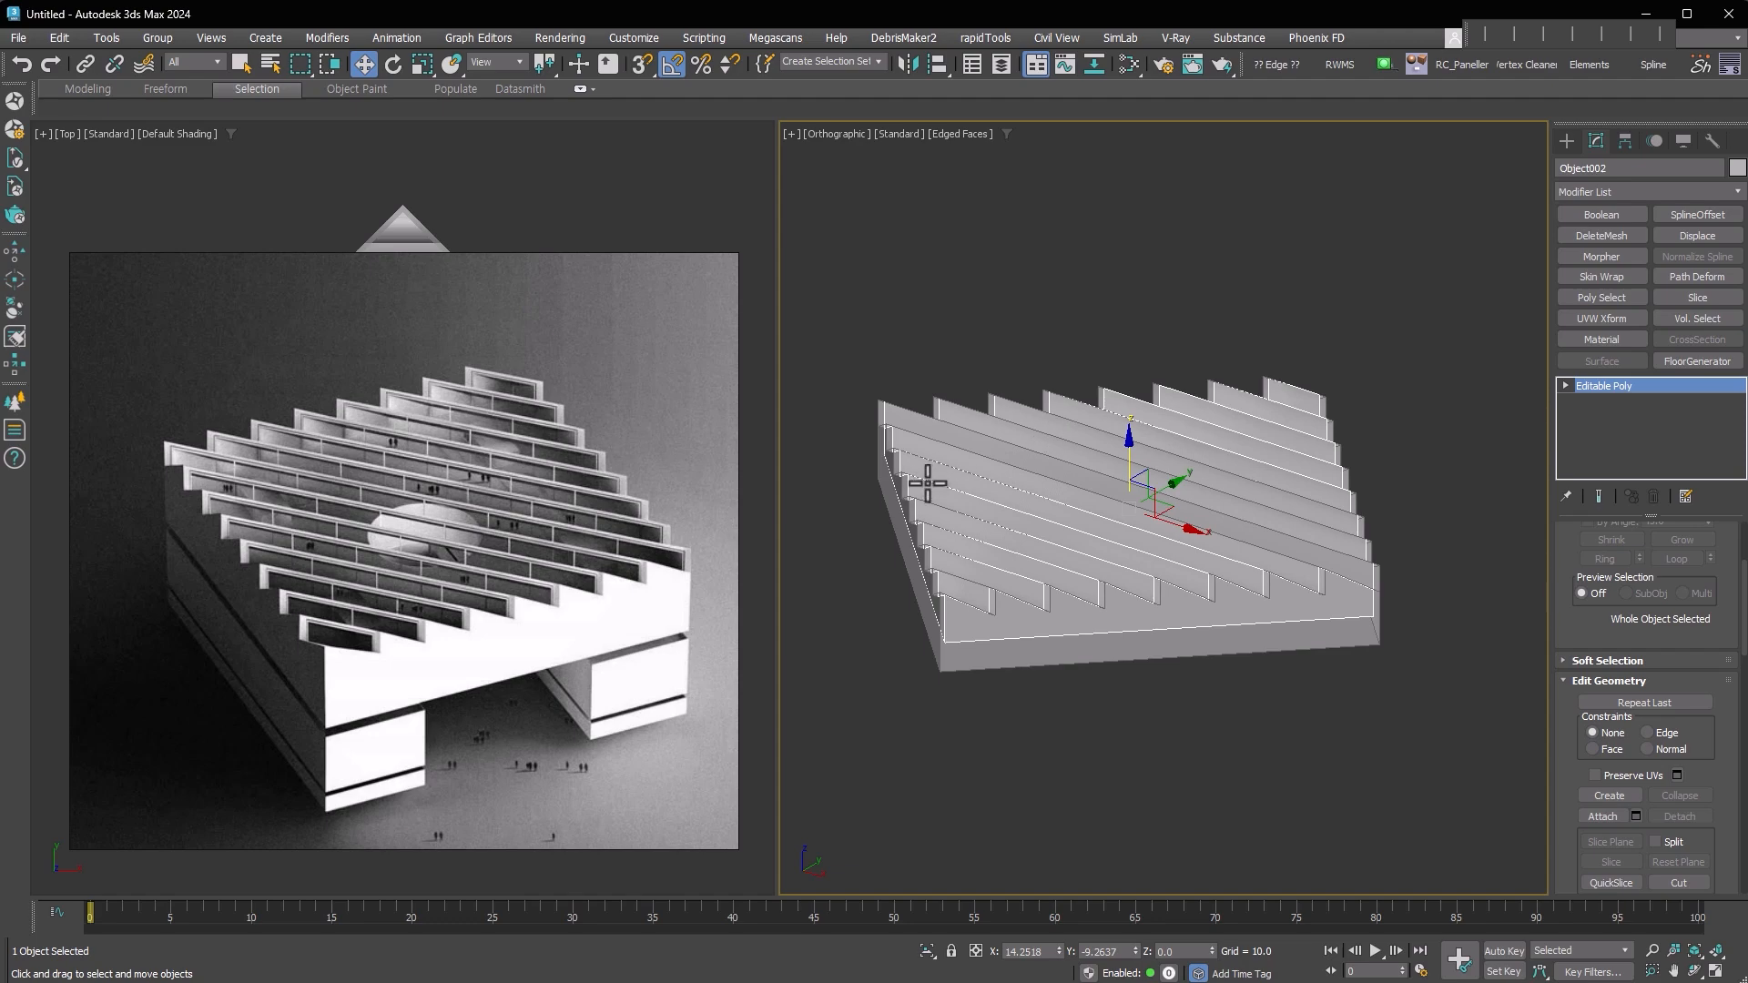
{"action": "middle_click_drag", "start_coordinate": [1007, 500], "coordinate": [1139, 528], "text": "alt"}
{"action": "scroll", "coordinate": [1139, 530], "scroll_direction": "up", "scroll_amount": 3}
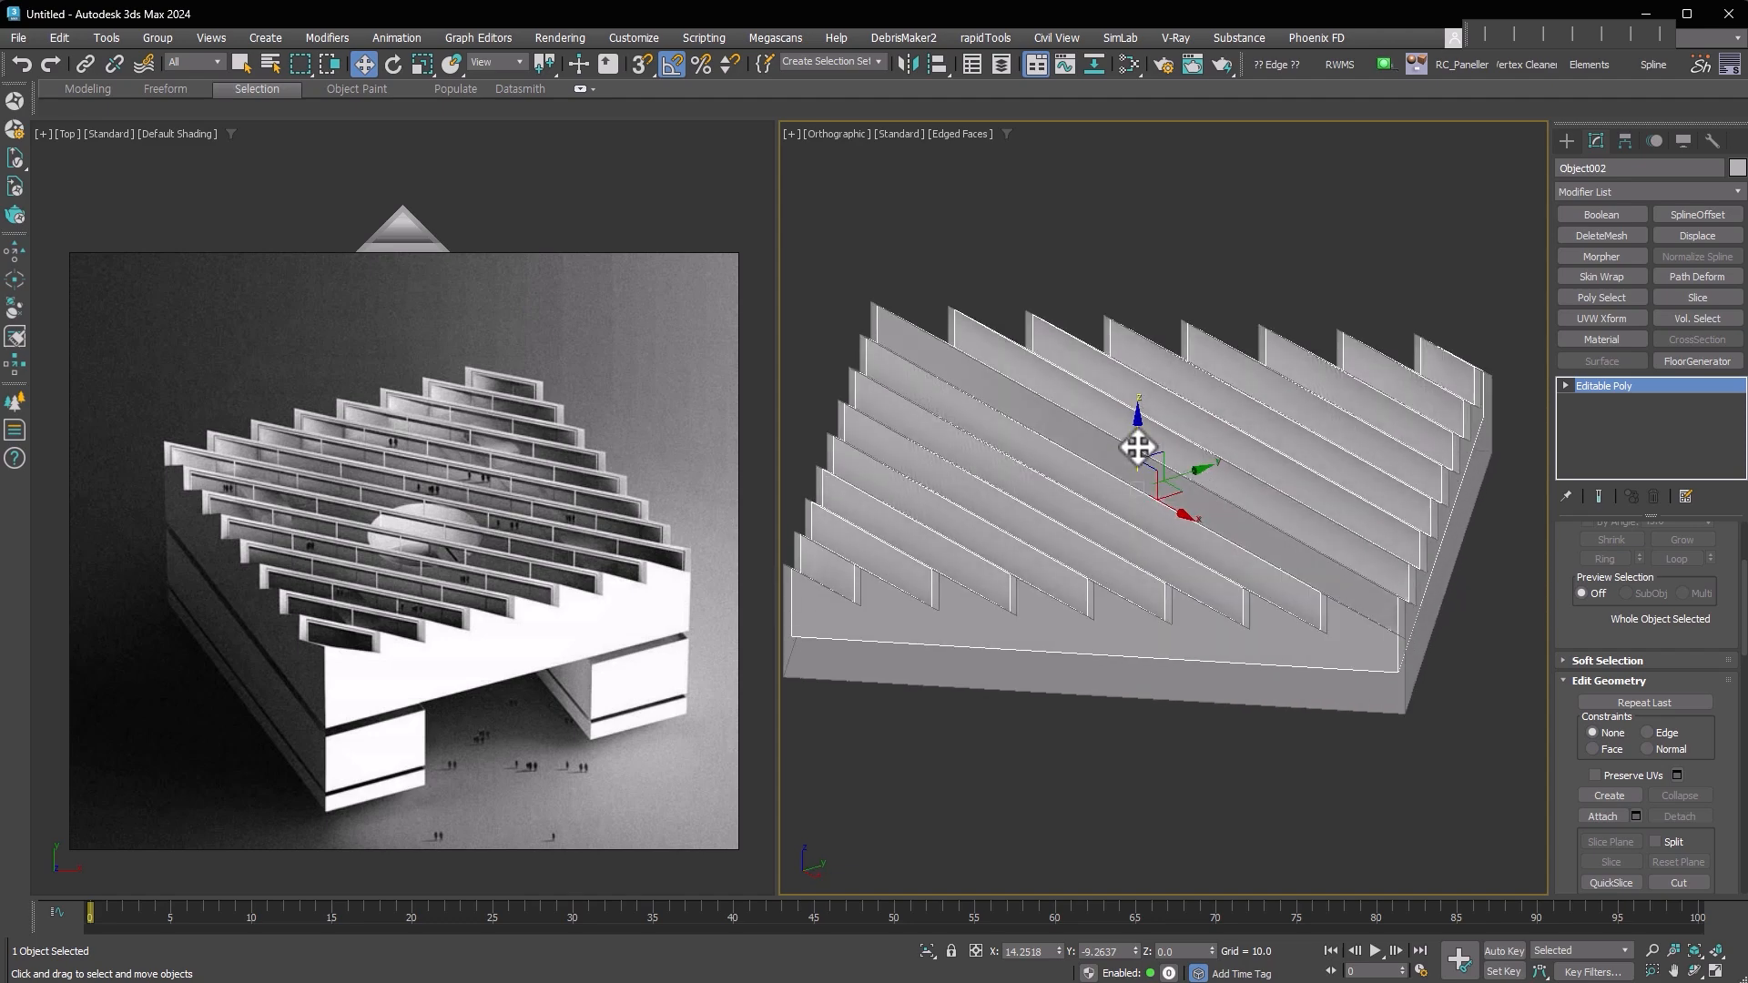
{"action": "middle_click_drag", "start_coordinate": [1138, 448], "coordinate": [1171, 452]}
{"action": "left_click_drag", "start_coordinate": [1170, 452], "coordinate": [1166, 457]}
{"action": "middle_click_drag", "start_coordinate": [1135, 632], "coordinate": [1171, 636], "text": "alt"}
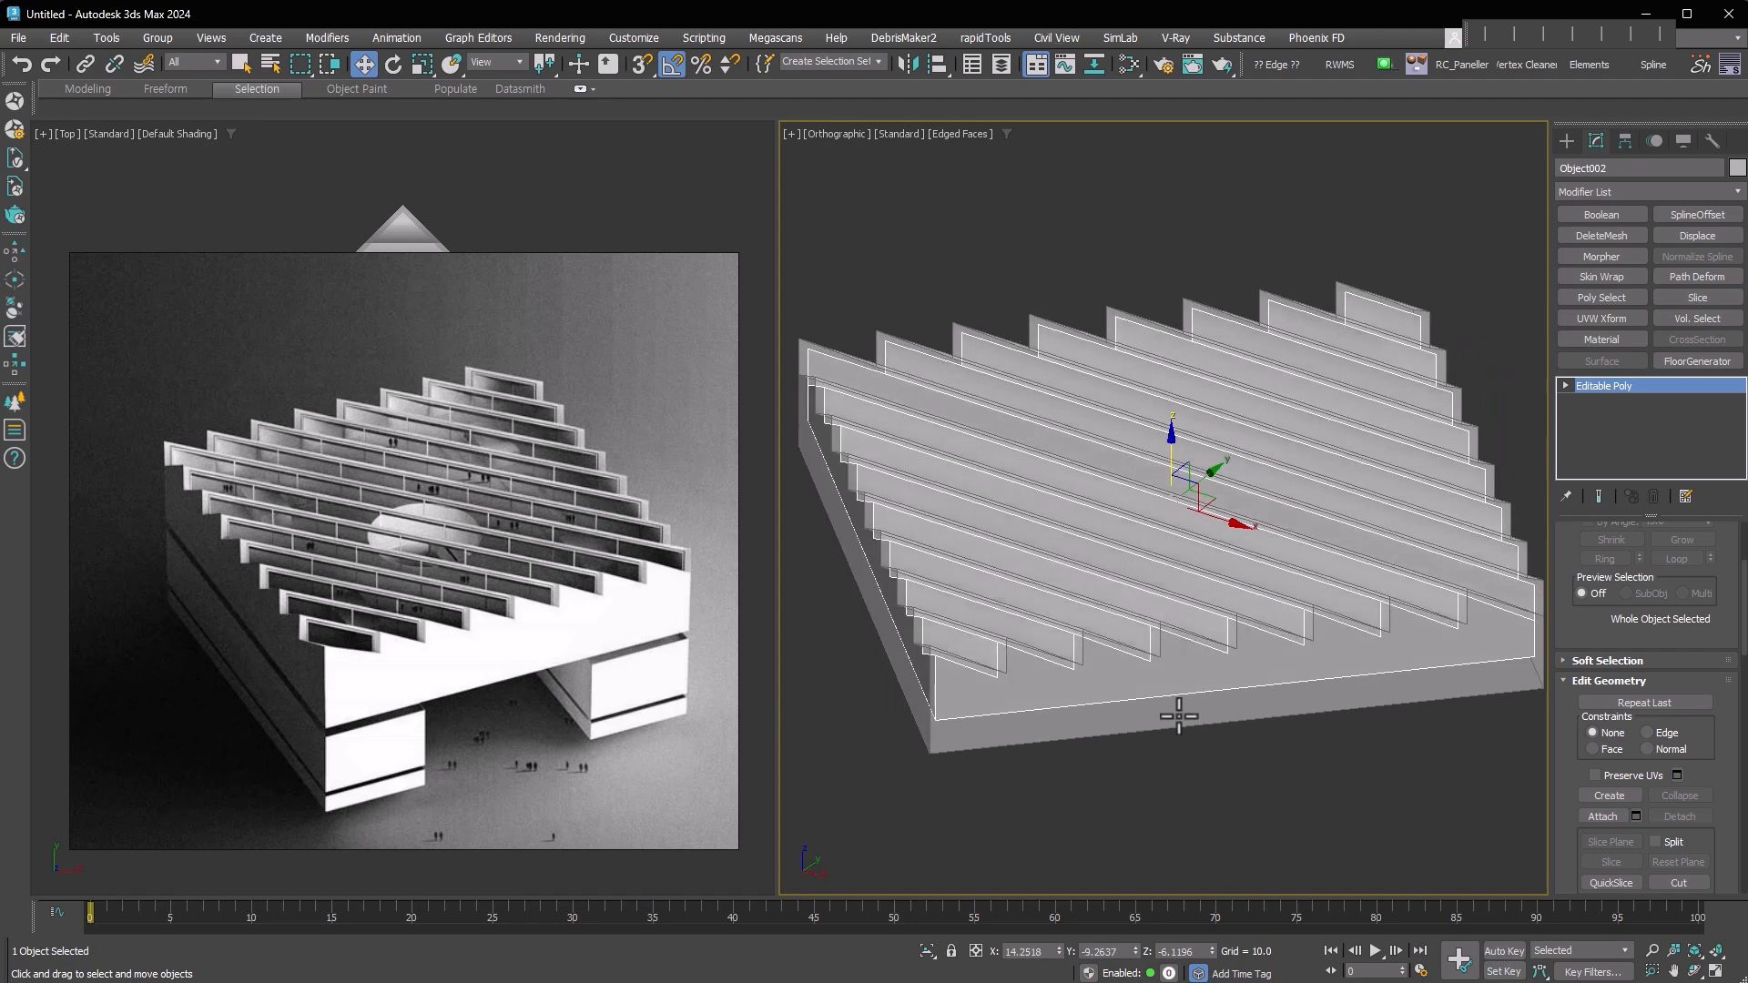
Subtract the inner block from the outer building with a Boolean modifier and collapse the result to an editable poly
{"action": "left_click", "coordinate": [1253, 706]}
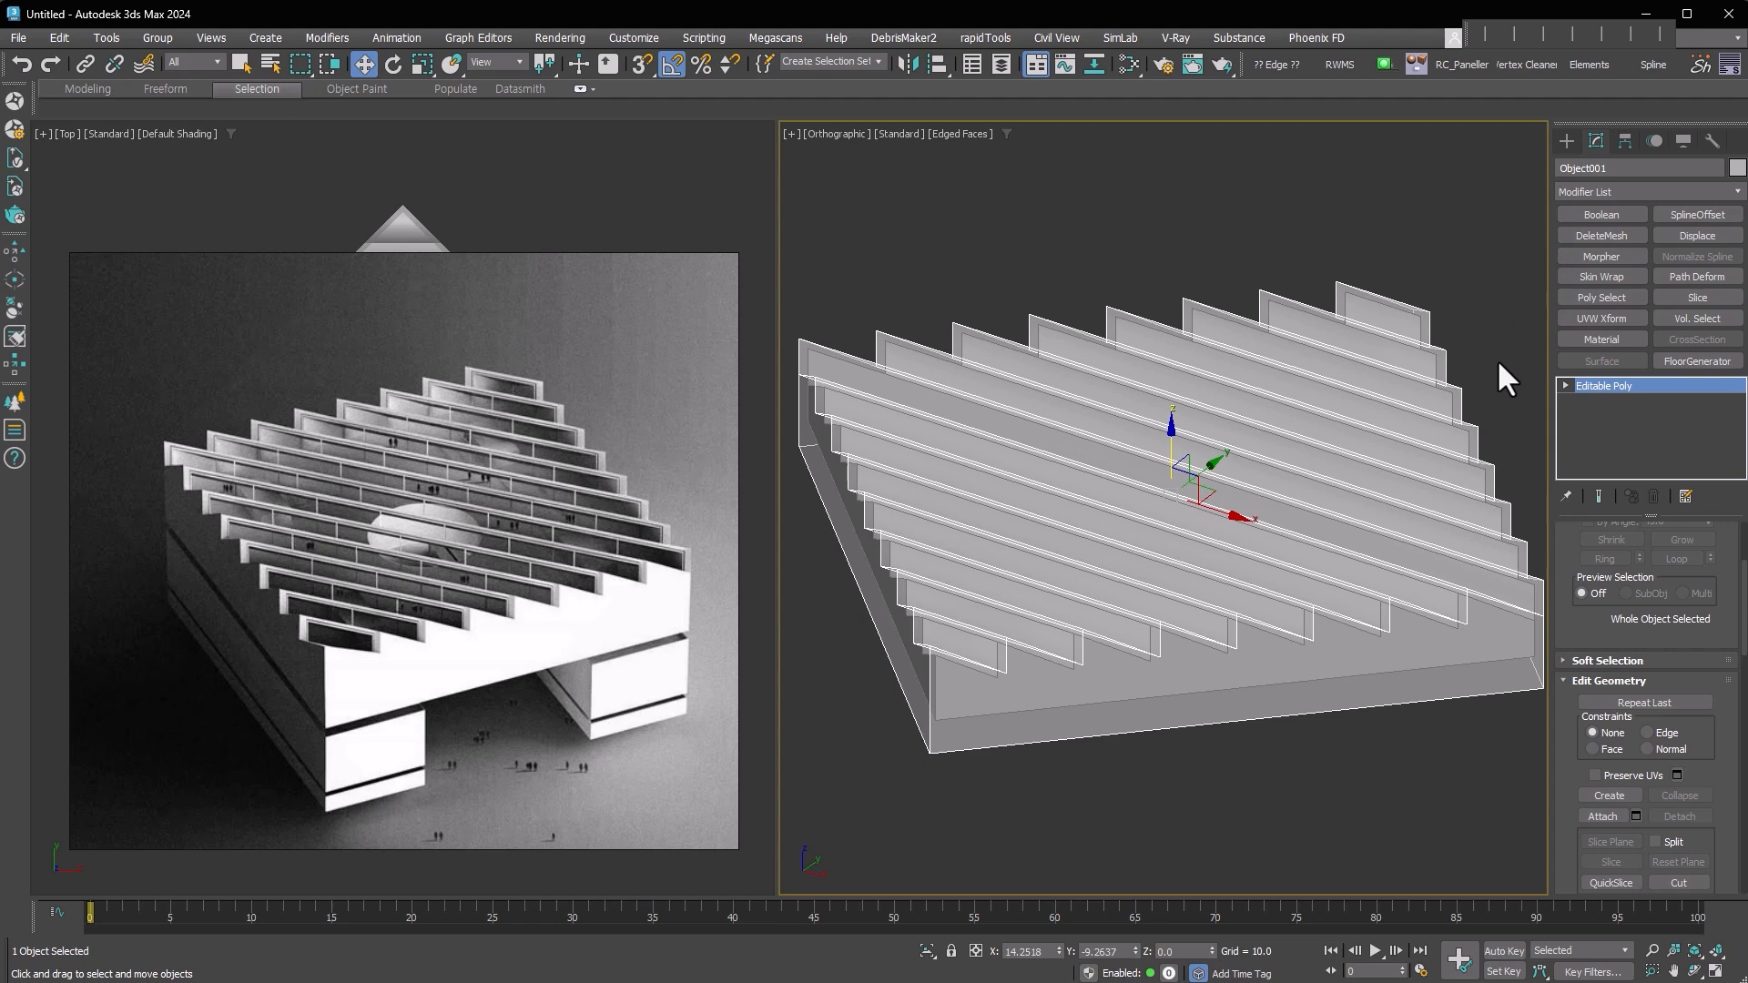
{"action": "left_click", "coordinate": [1602, 215]}
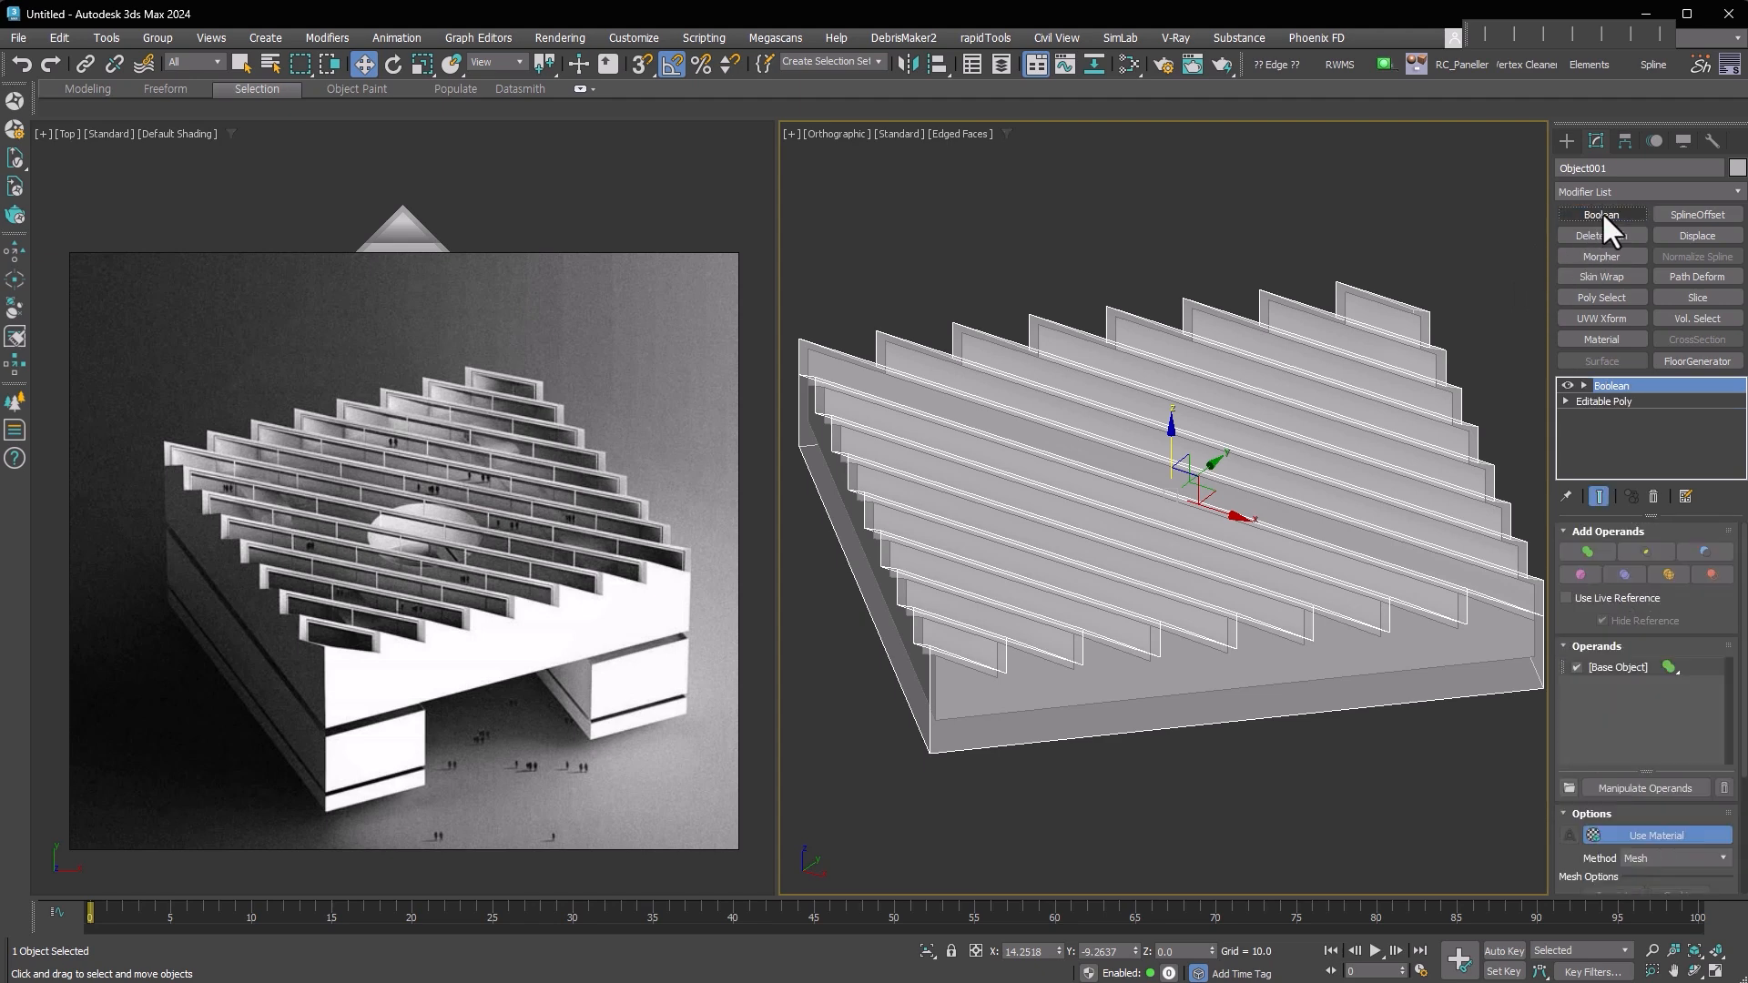
{"action": "left_click", "coordinate": [1704, 551]}
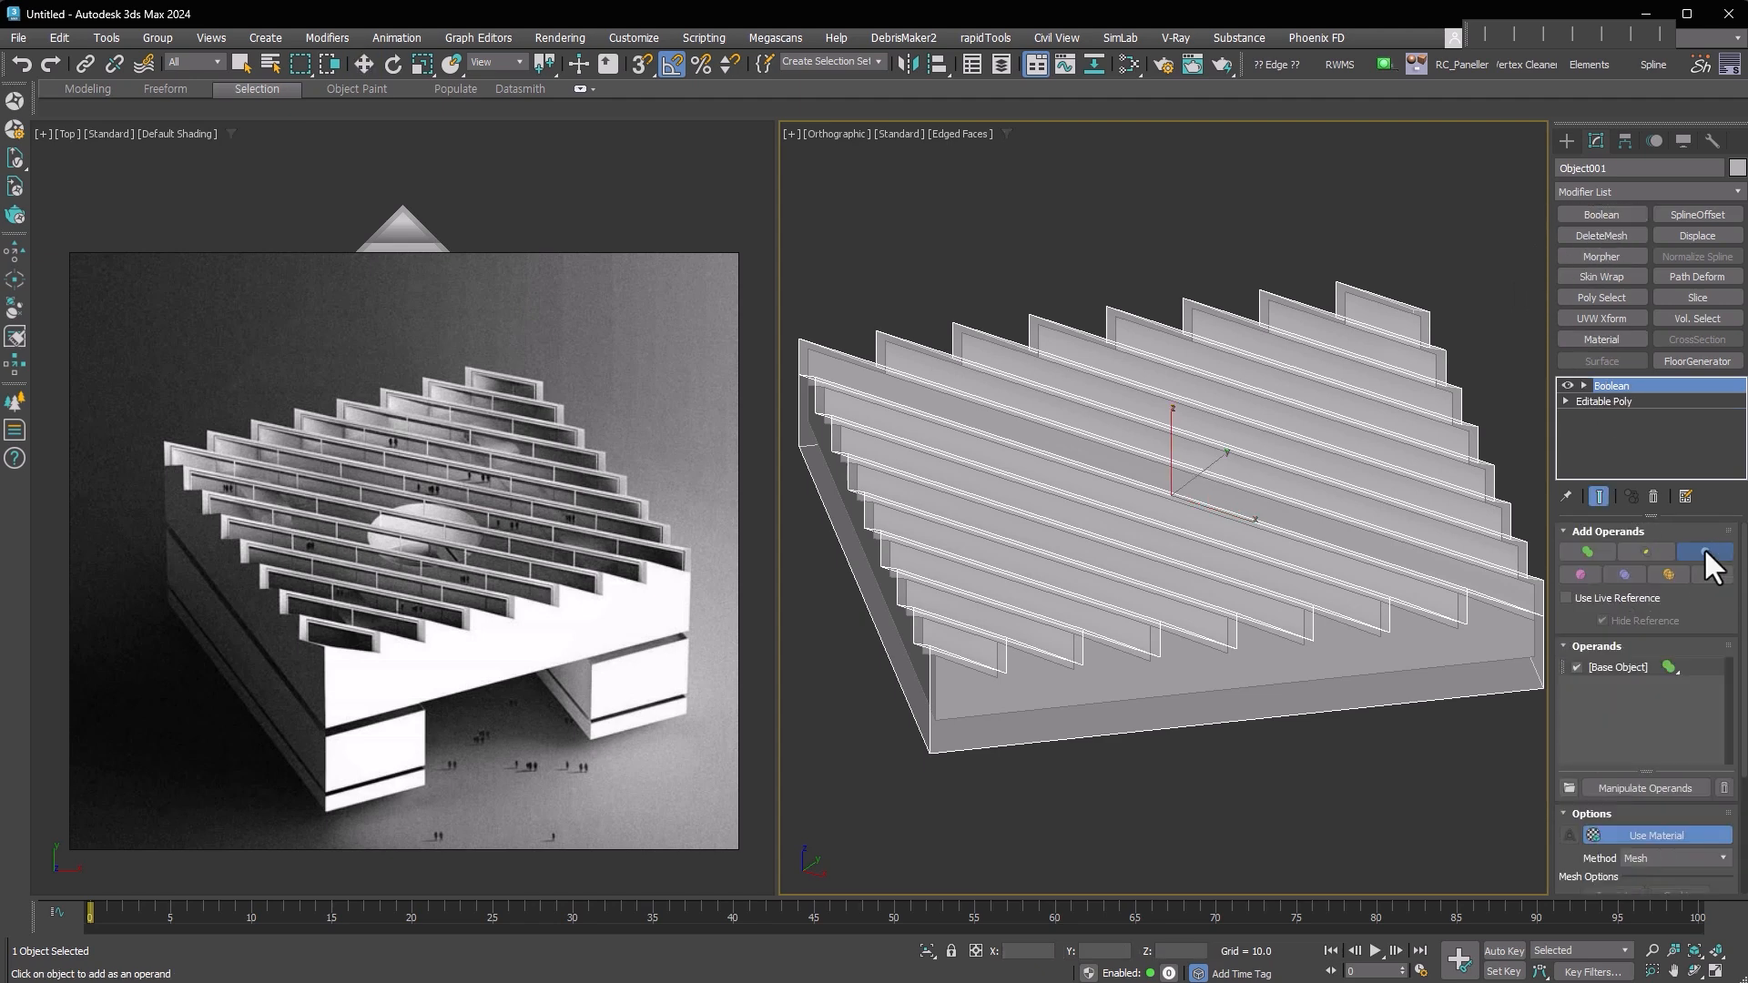
{"action": "left_click", "coordinate": [1200, 692]}
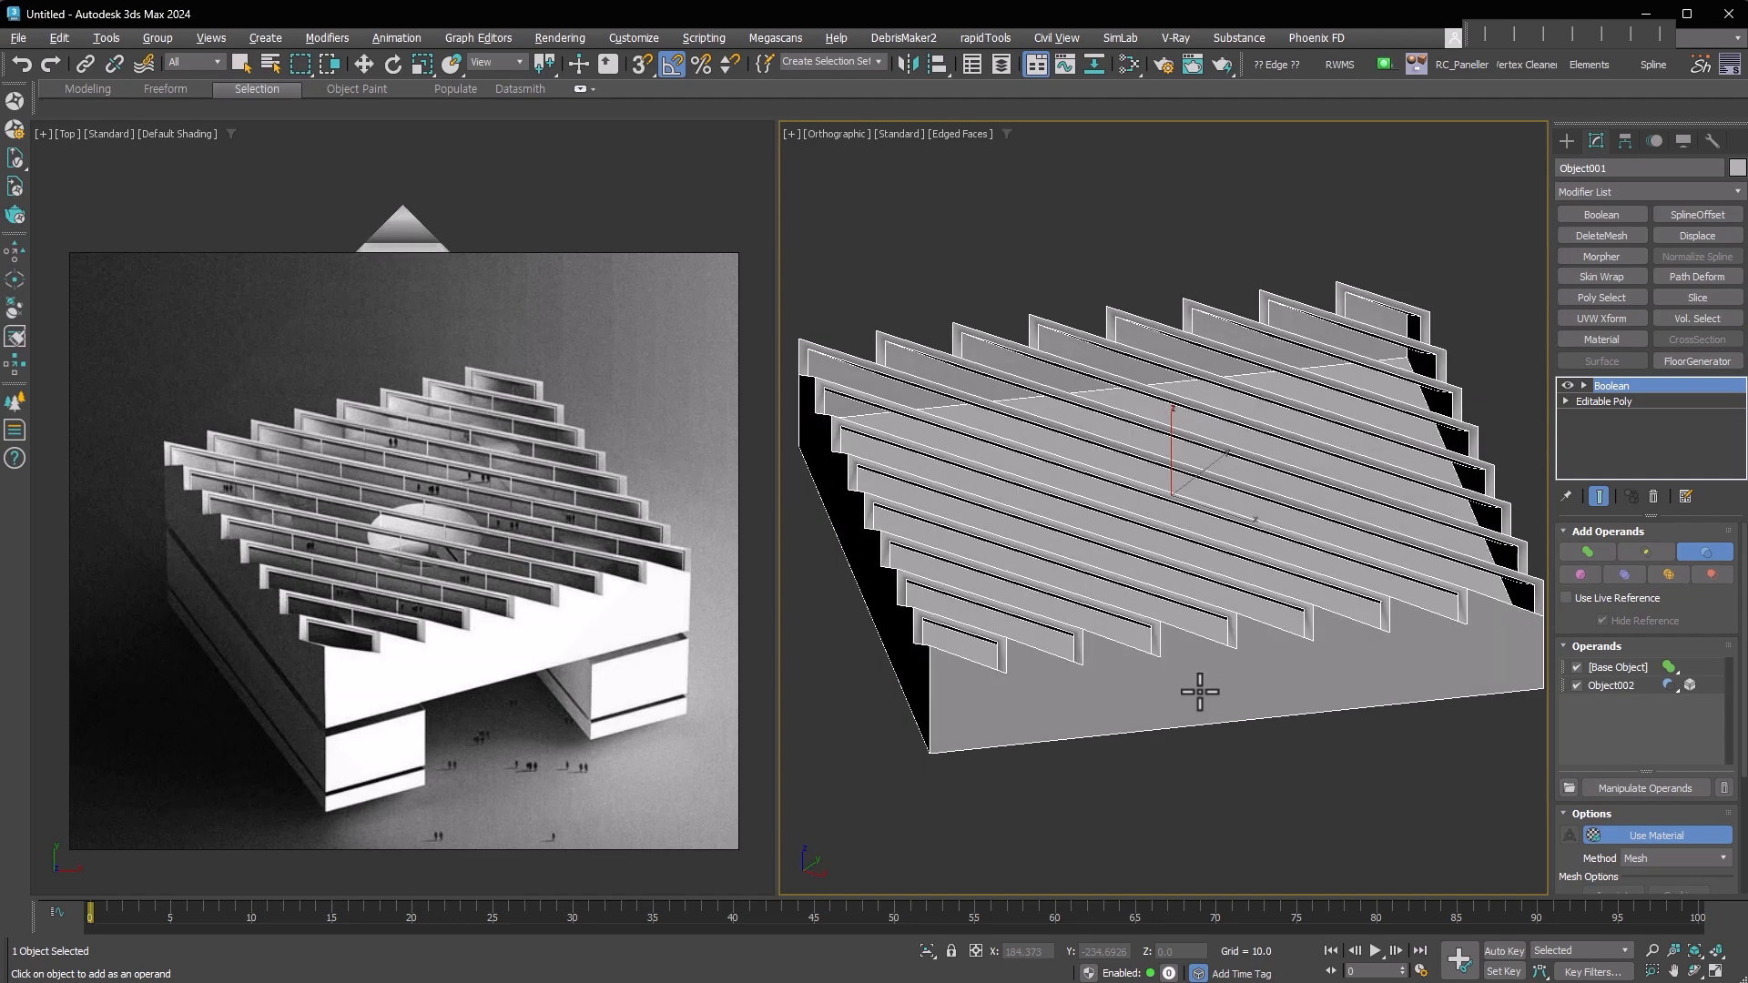
{"action": "mouse_move", "coordinate": [1104, 593]}
{"action": "middle_mouse_down", "text": "alt"}
{"action": "mouse_move", "coordinate": [1163, 592]}
{"action": "mouse_move", "coordinate": [1081, 585]}
{"action": "middle_mouse_up", "text": "alt"}
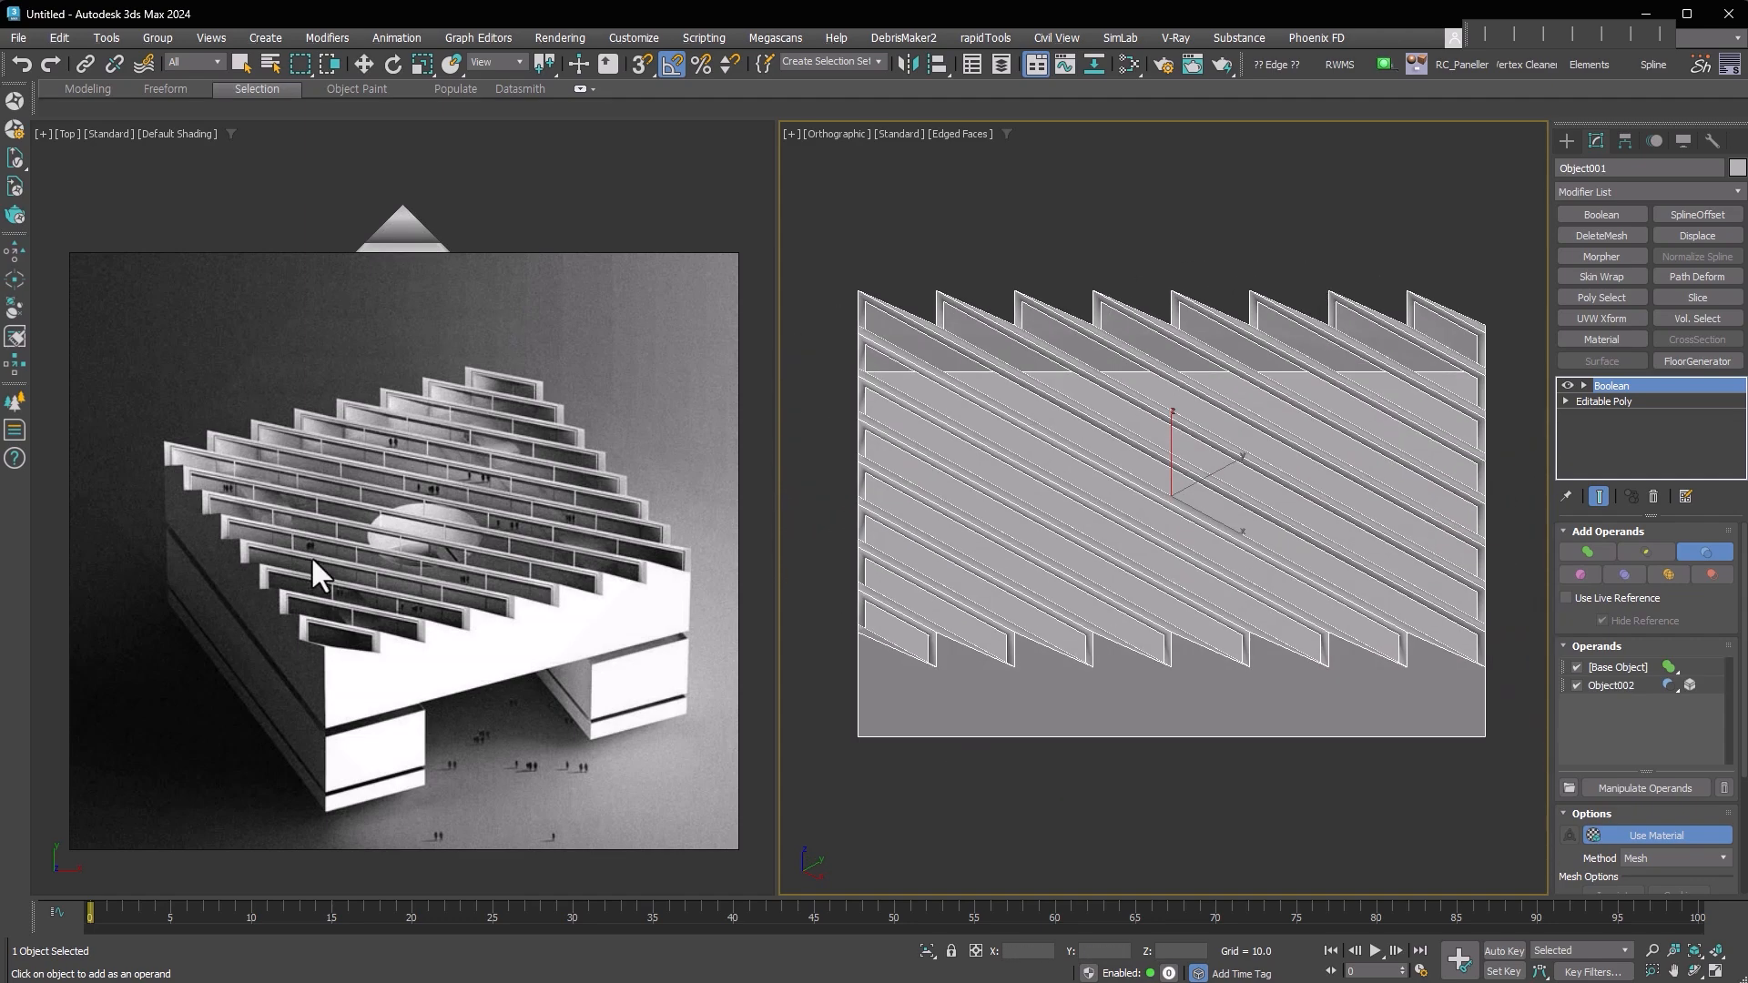
{"action": "middle_click_drag", "start_coordinate": [1036, 473], "coordinate": [1165, 511], "text": "alt"}
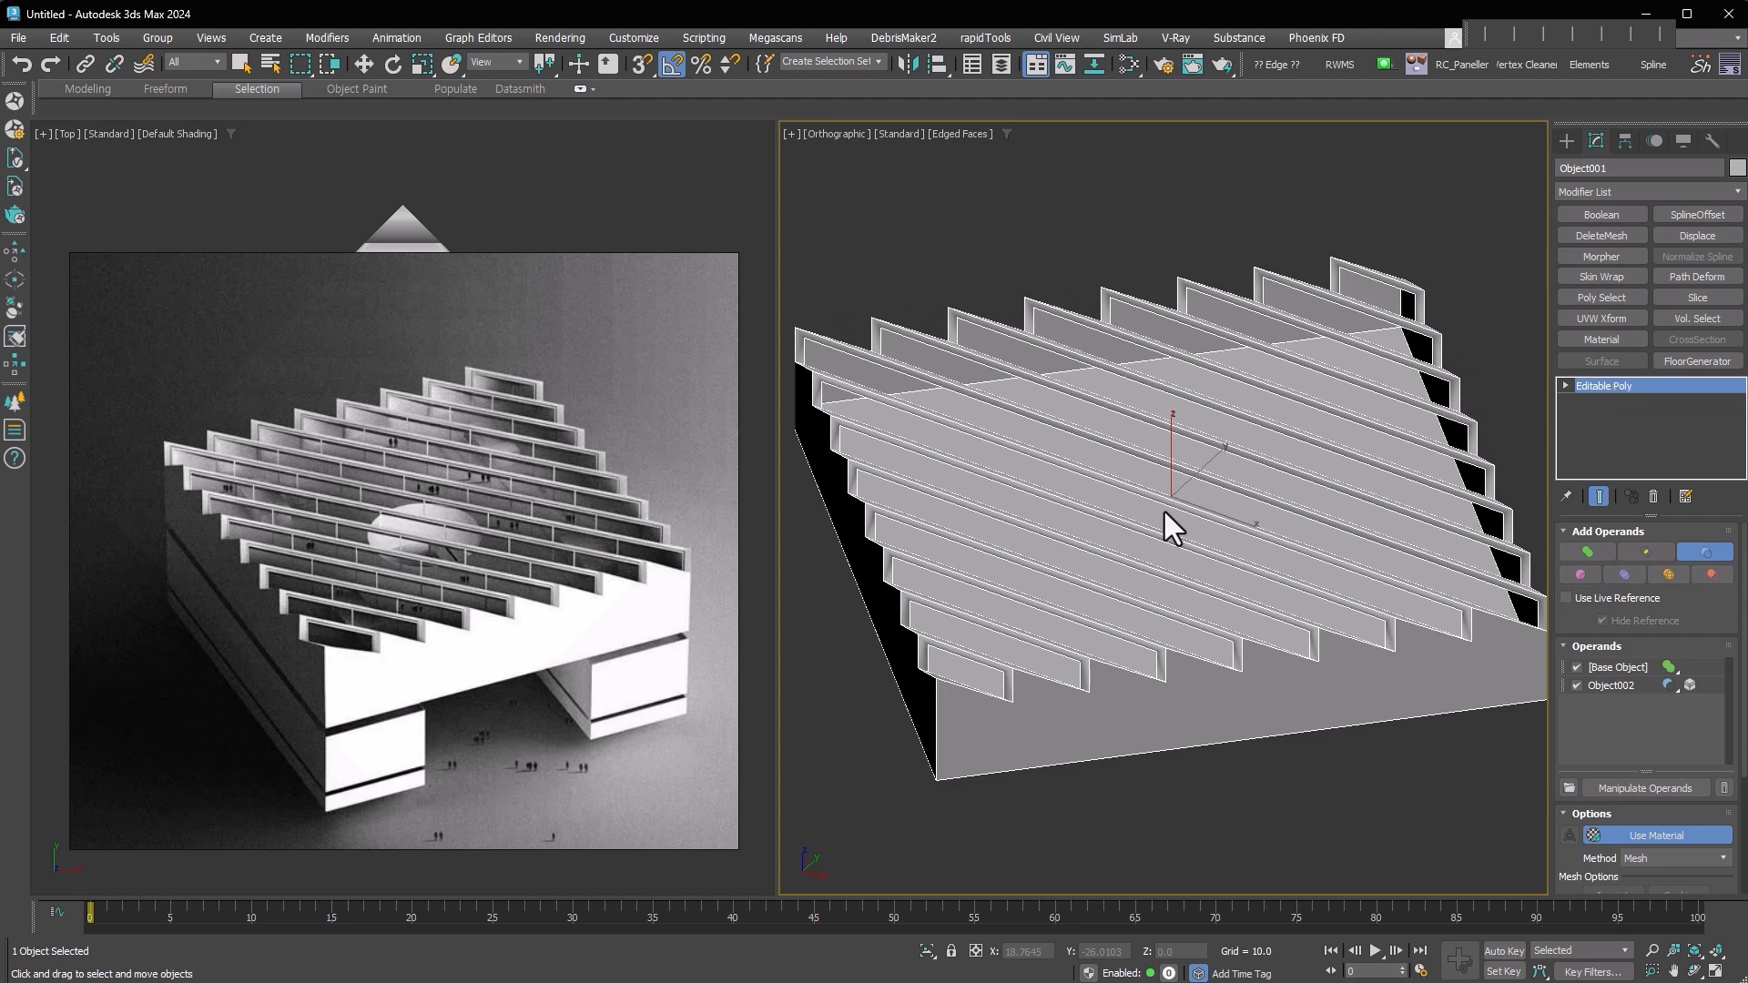
{"action": "key", "text": "w"}
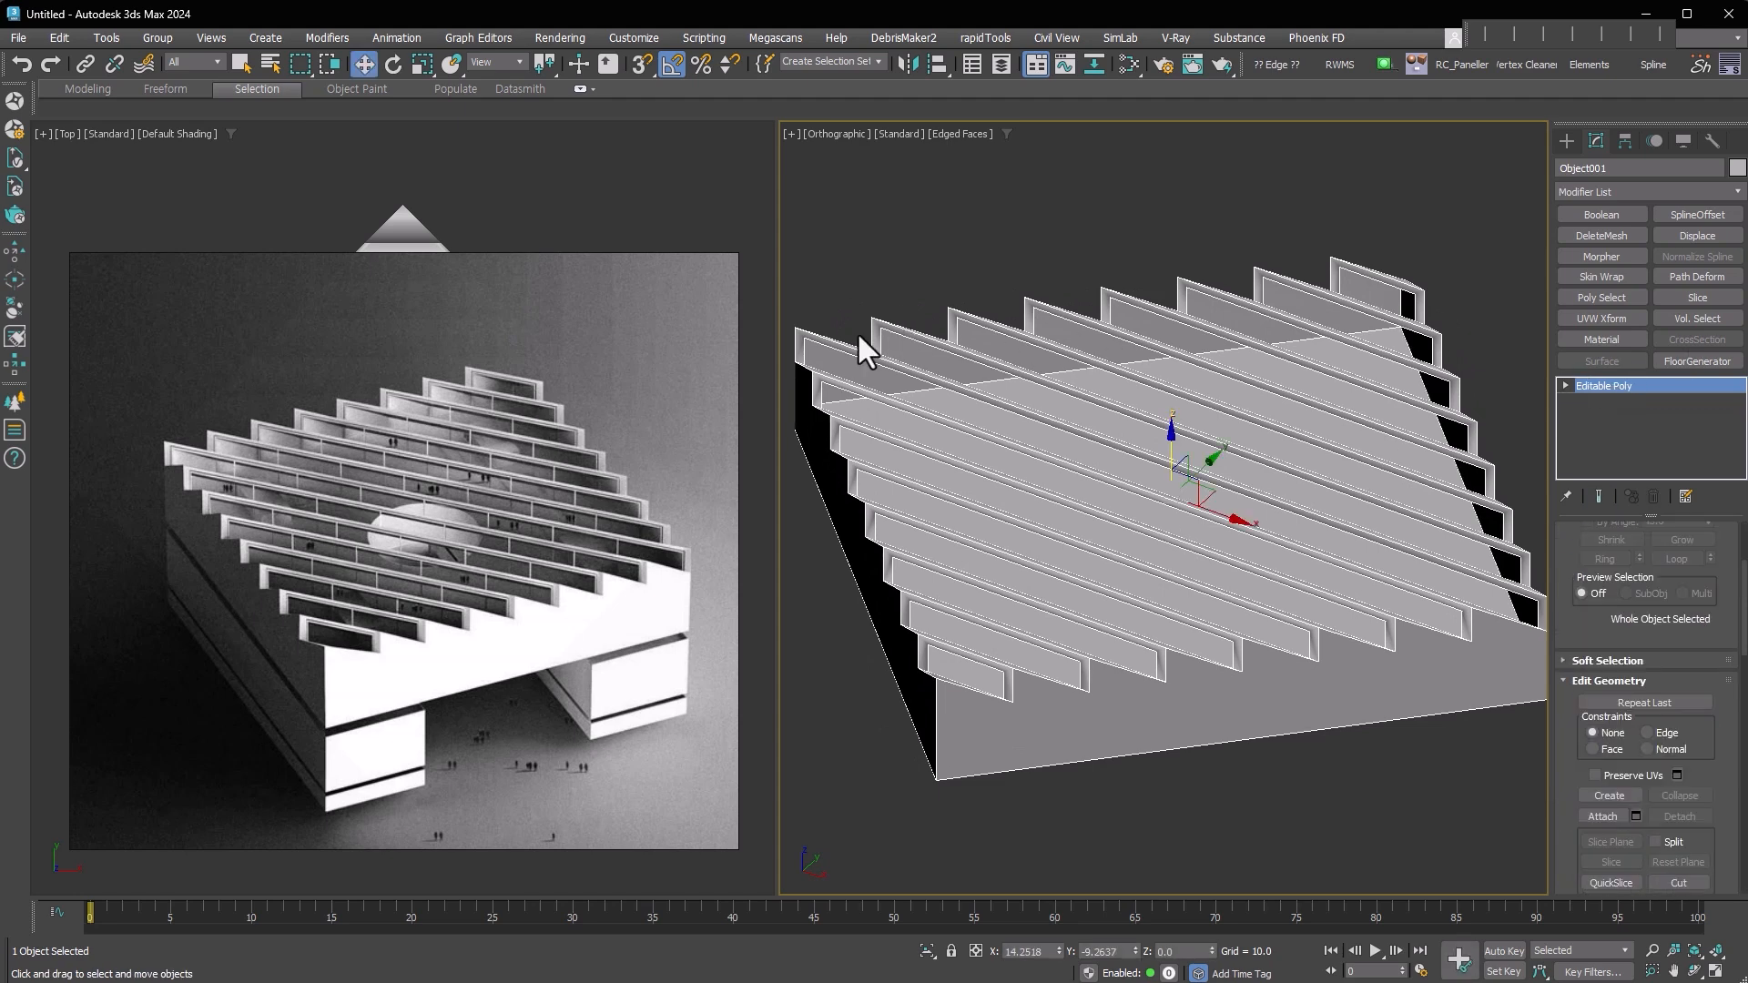
Select all polygons of the hollowed building and correct their smoothing groups so the faces shade flat
{"action": "scroll", "coordinate": [856, 331], "scroll_direction": "up", "scroll_amount": 4}
{"action": "middle_click_drag", "start_coordinate": [866, 343], "coordinate": [1054, 333]}
{"action": "left_click", "coordinate": [1566, 386]}
{"action": "left_click", "coordinate": [1604, 448]}
{"action": "key", "text": "ctrl+a"}
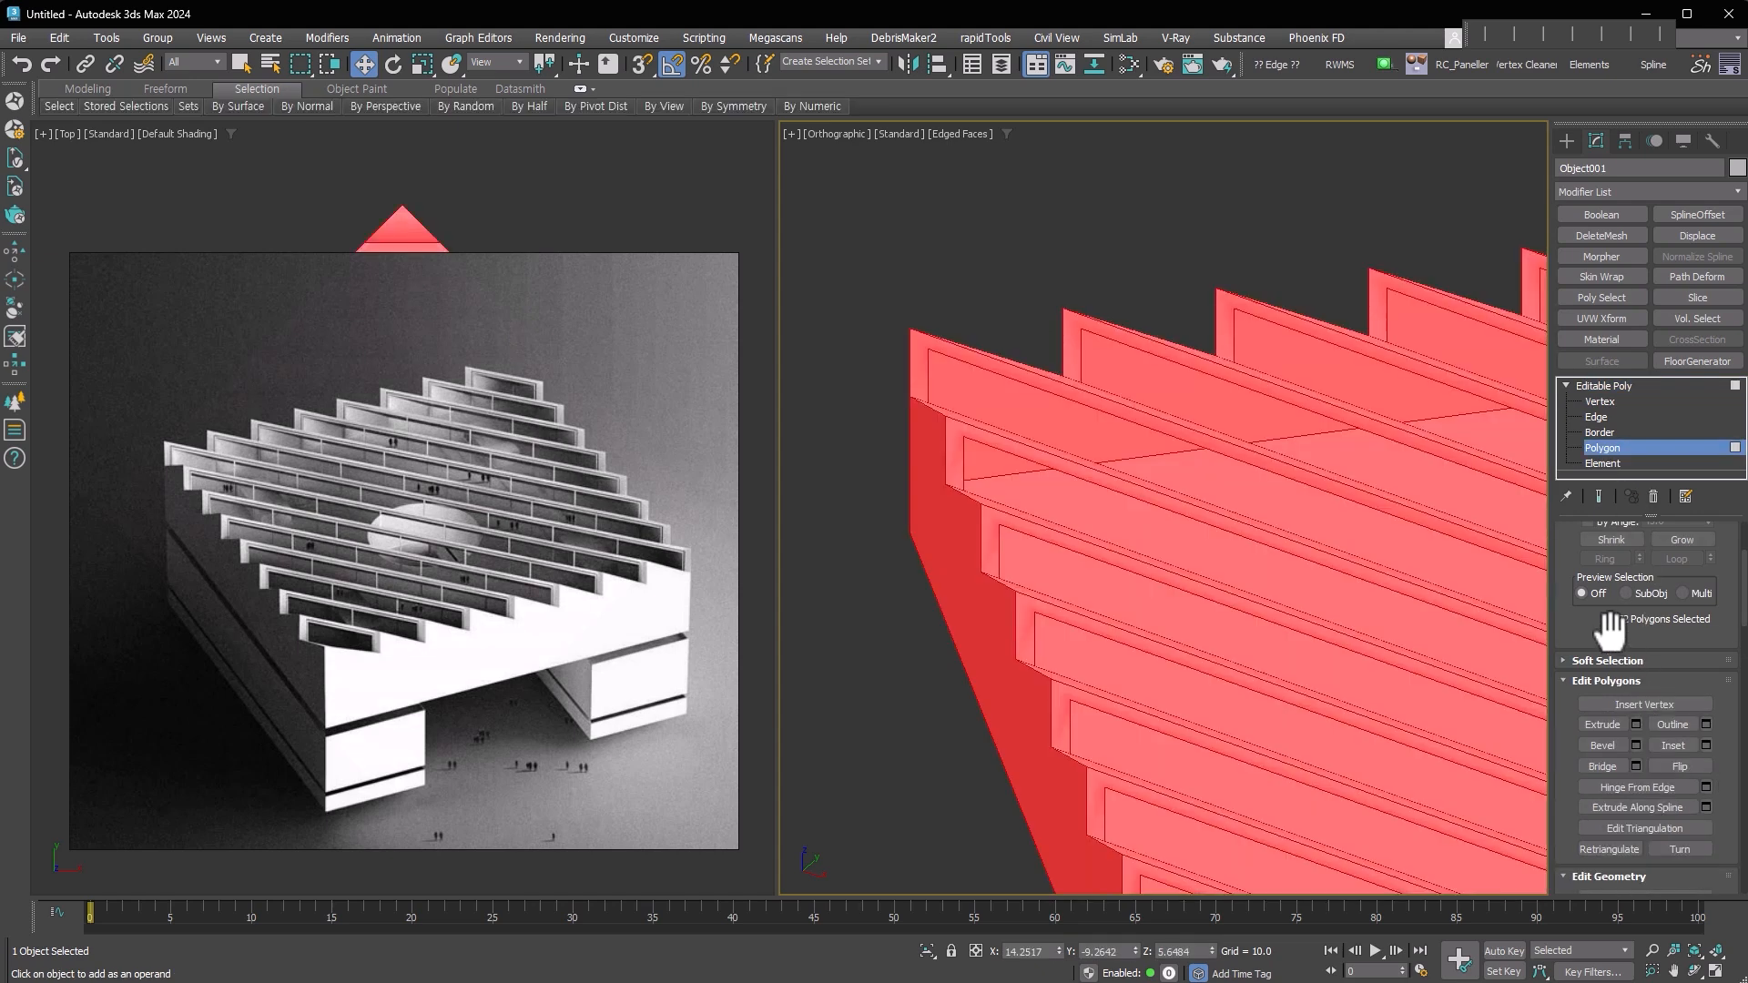
{"action": "scroll", "coordinate": [1609, 629], "scroll_direction": "down", "scroll_amount": 6}
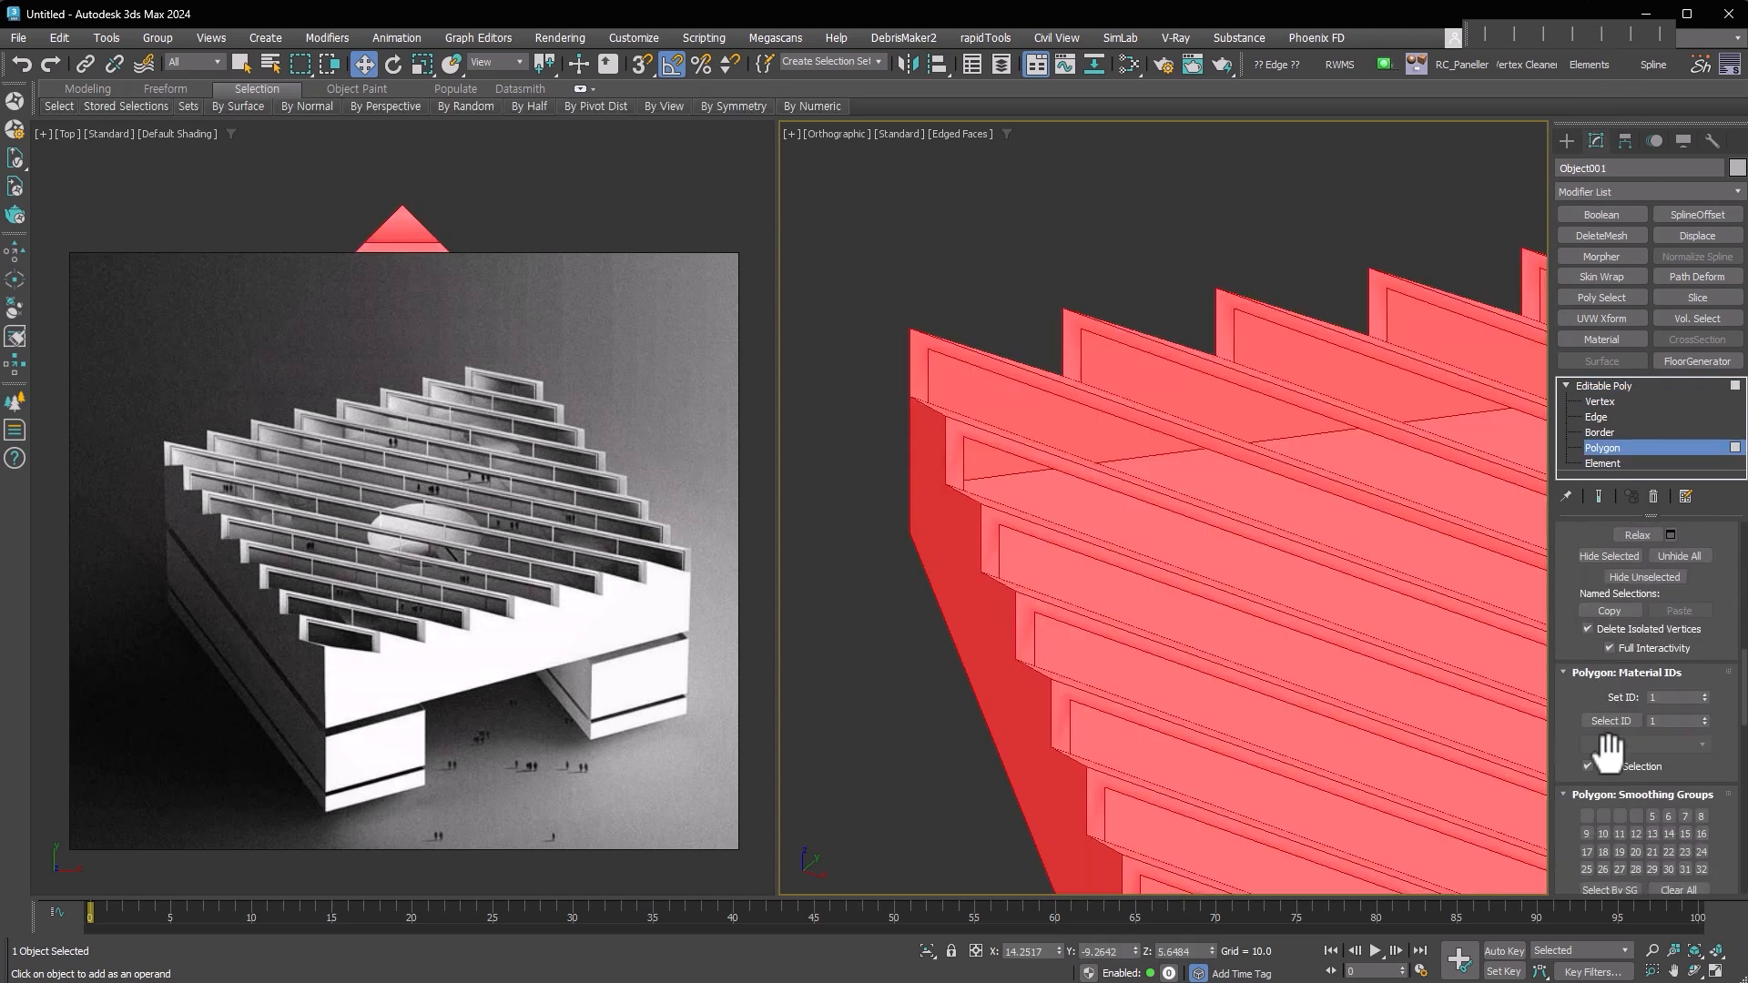
{"action": "scroll", "coordinate": [1574, 706], "scroll_direction": "down", "scroll_amount": 2}
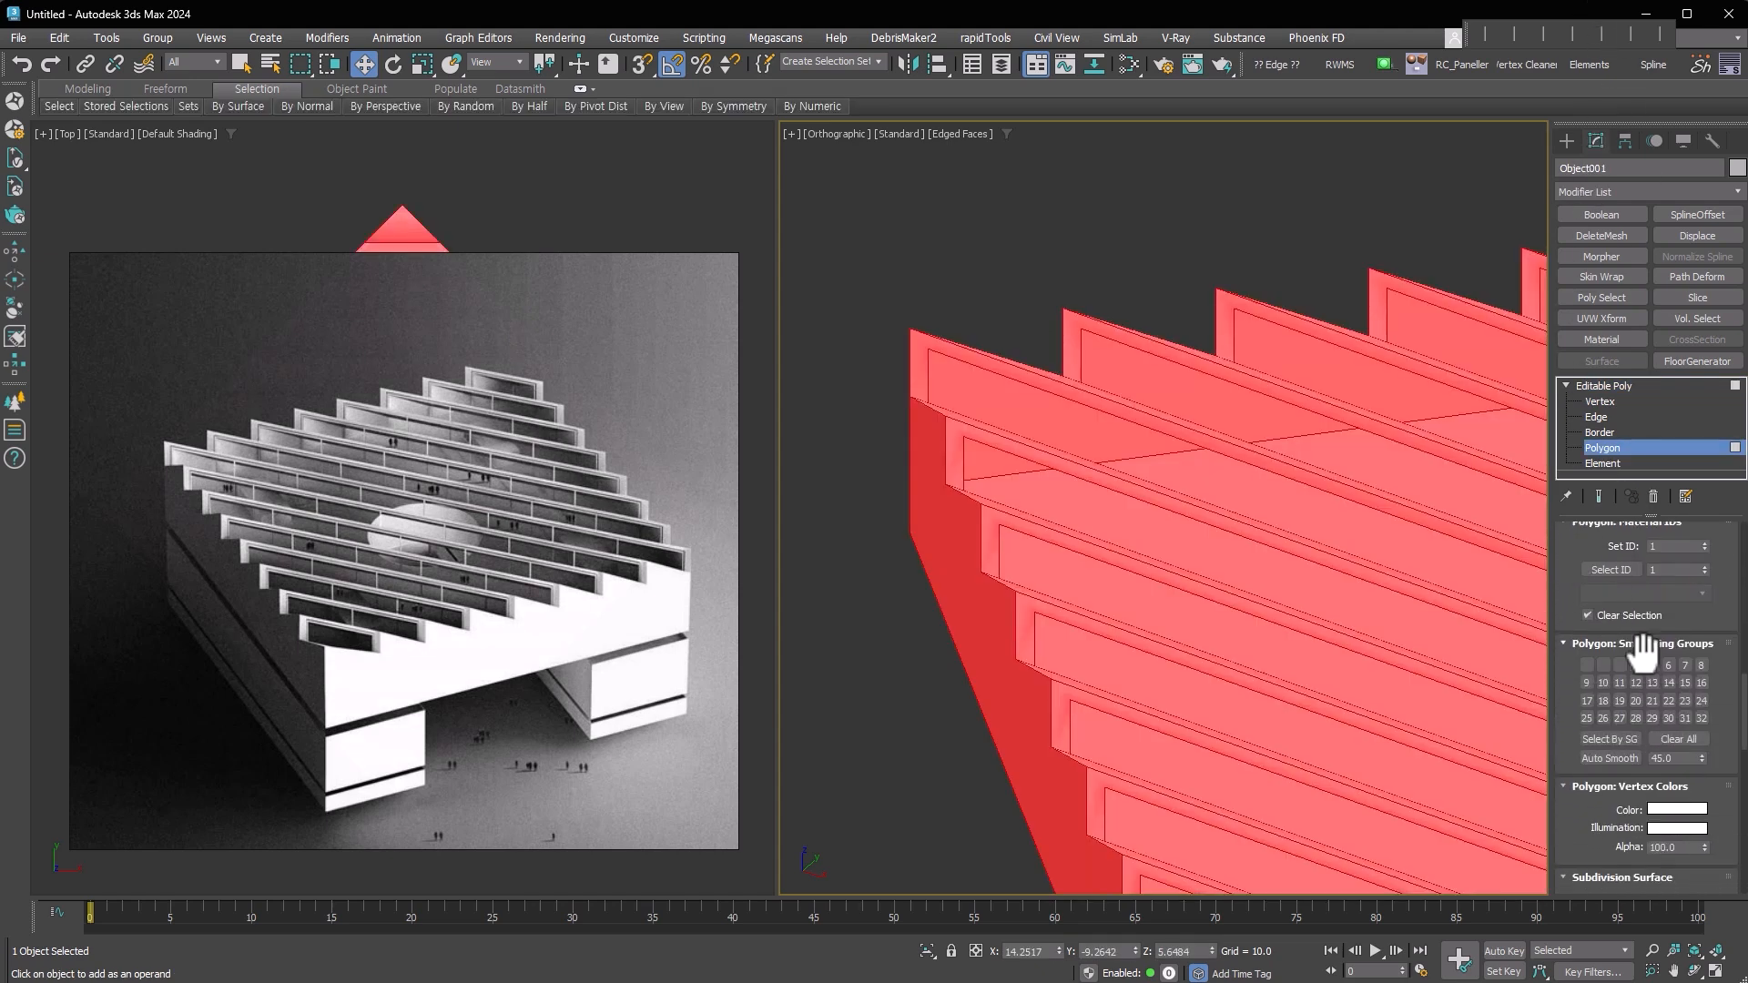
{"action": "left_click", "coordinate": [1666, 445]}
Select the hollowed building's beam frame faces that face the front view, using perspective-based polygon selection
{"action": "middle_click_drag", "start_coordinate": [1254, 503], "coordinate": [1108, 401]}
{"action": "scroll", "coordinate": [1292, 729], "scroll_direction": "down", "scroll_amount": 2}
{"action": "middle_click_drag", "start_coordinate": [1251, 726], "coordinate": [1085, 702]}
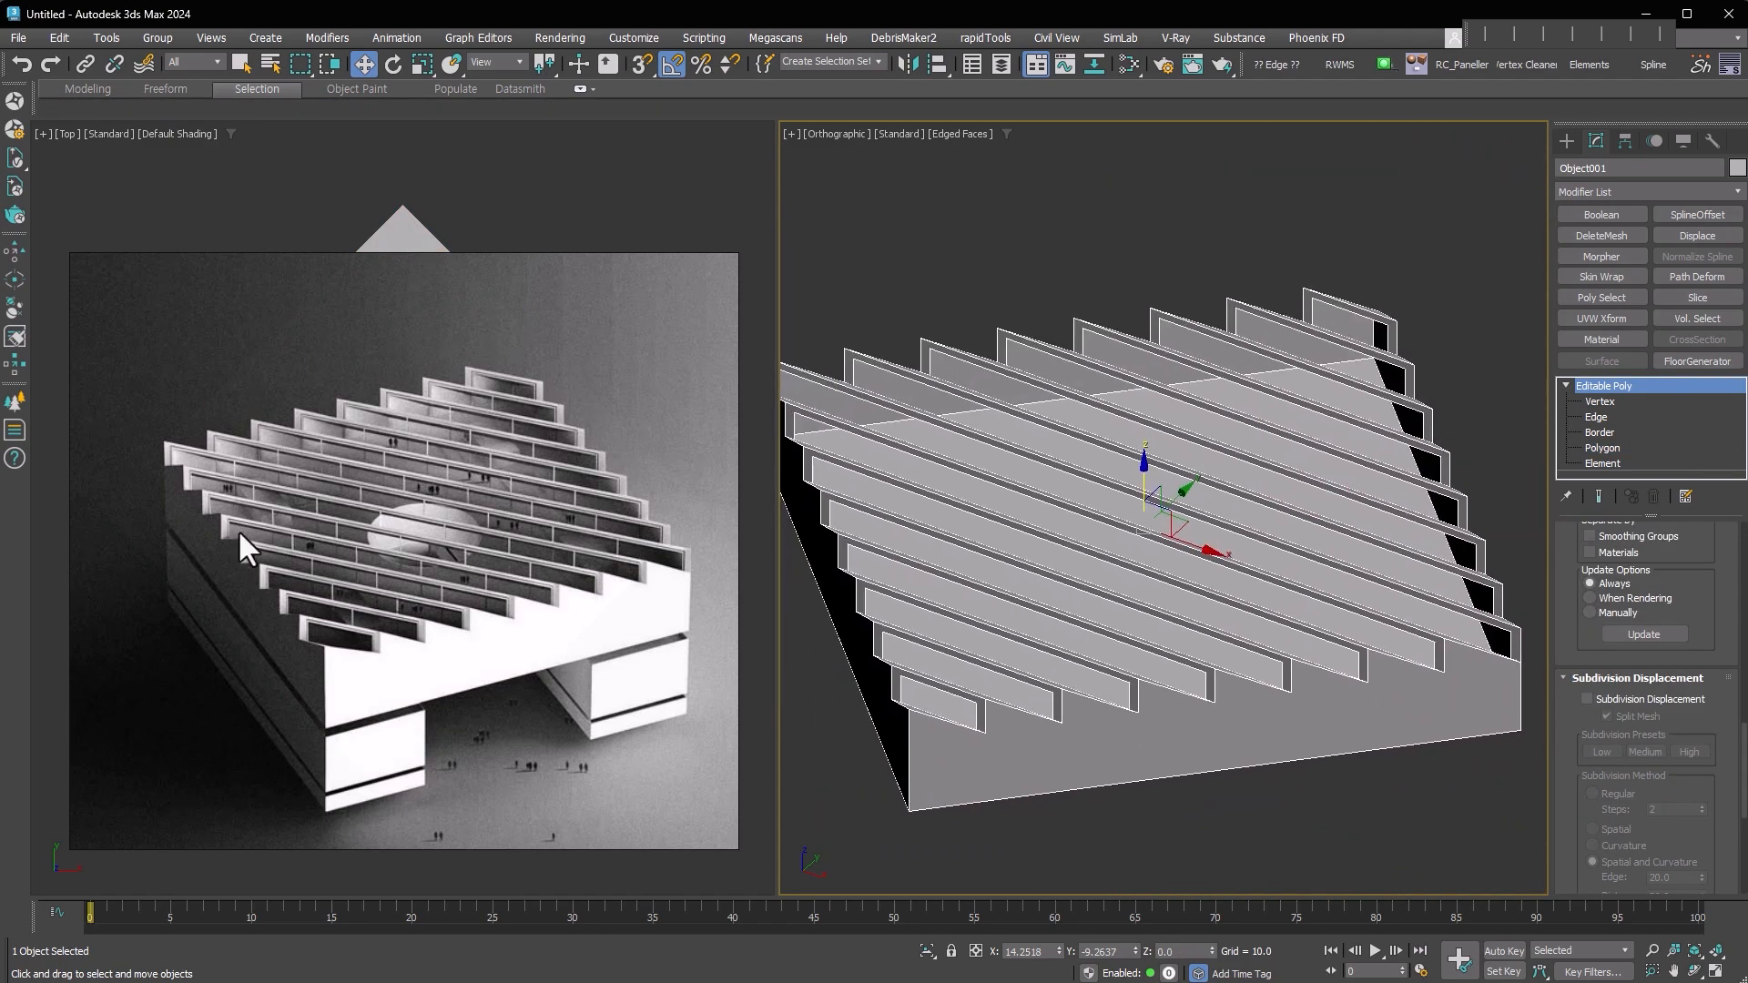
{"action": "middle_click_drag", "start_coordinate": [816, 676], "coordinate": [894, 670], "text": "alt"}
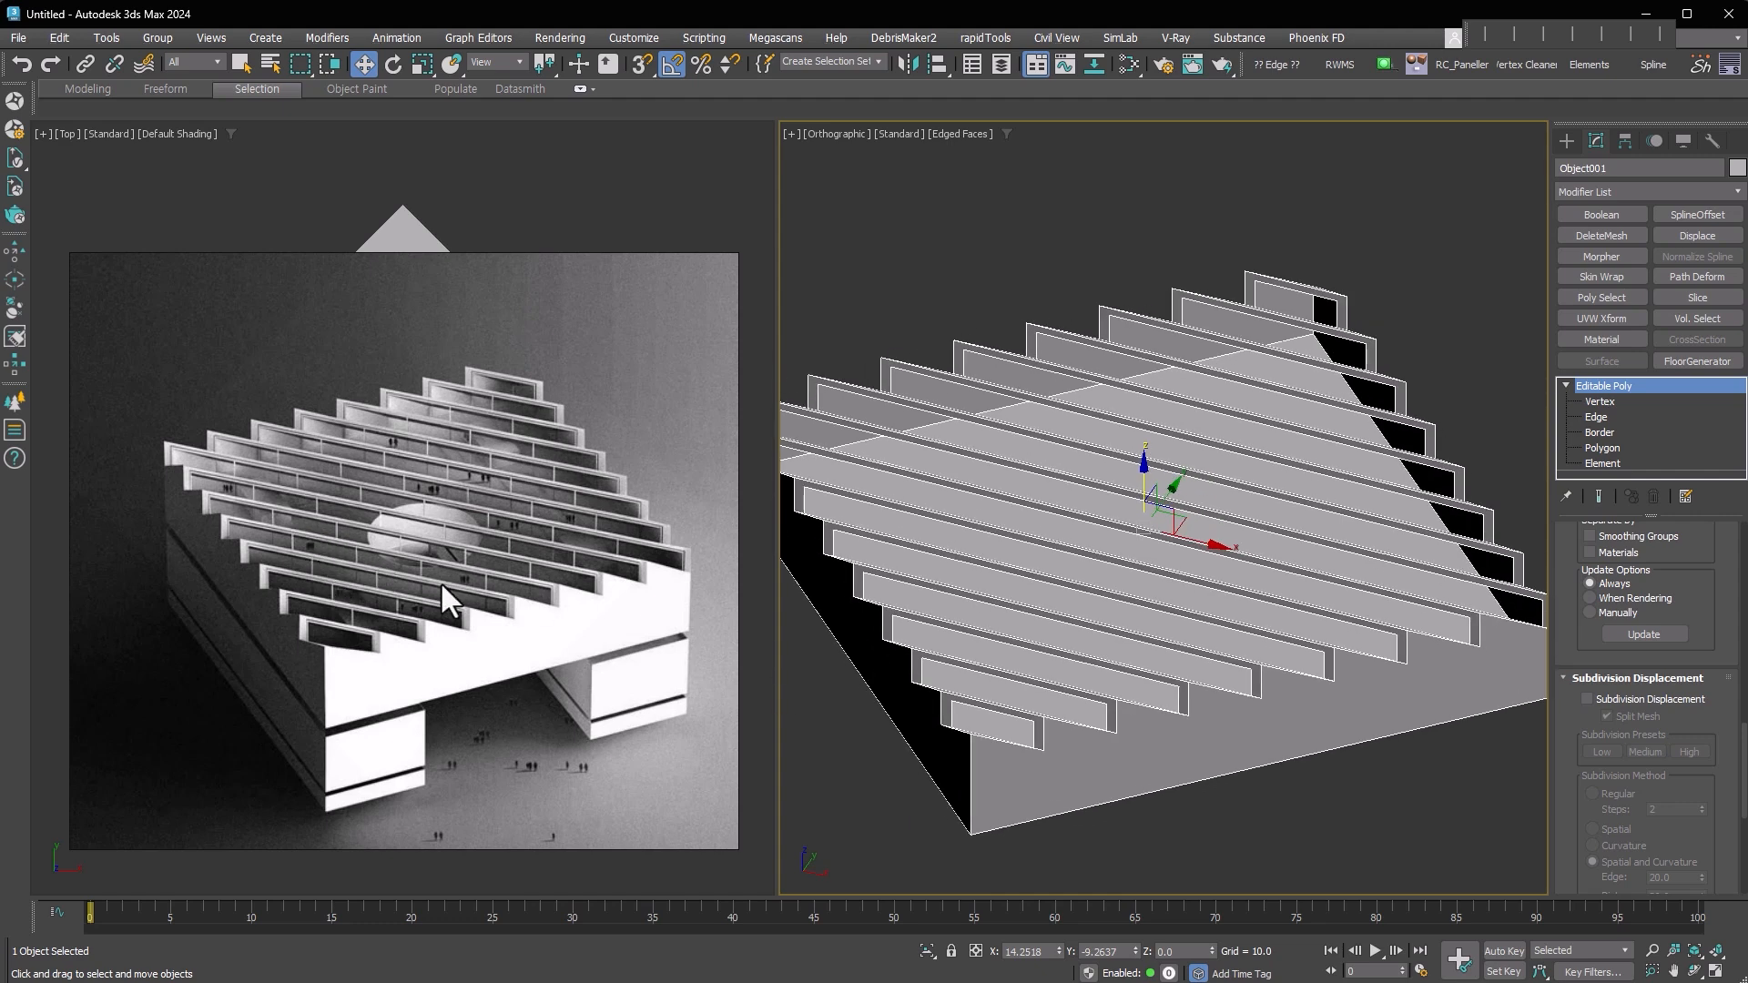
{"action": "key", "text": "t"}
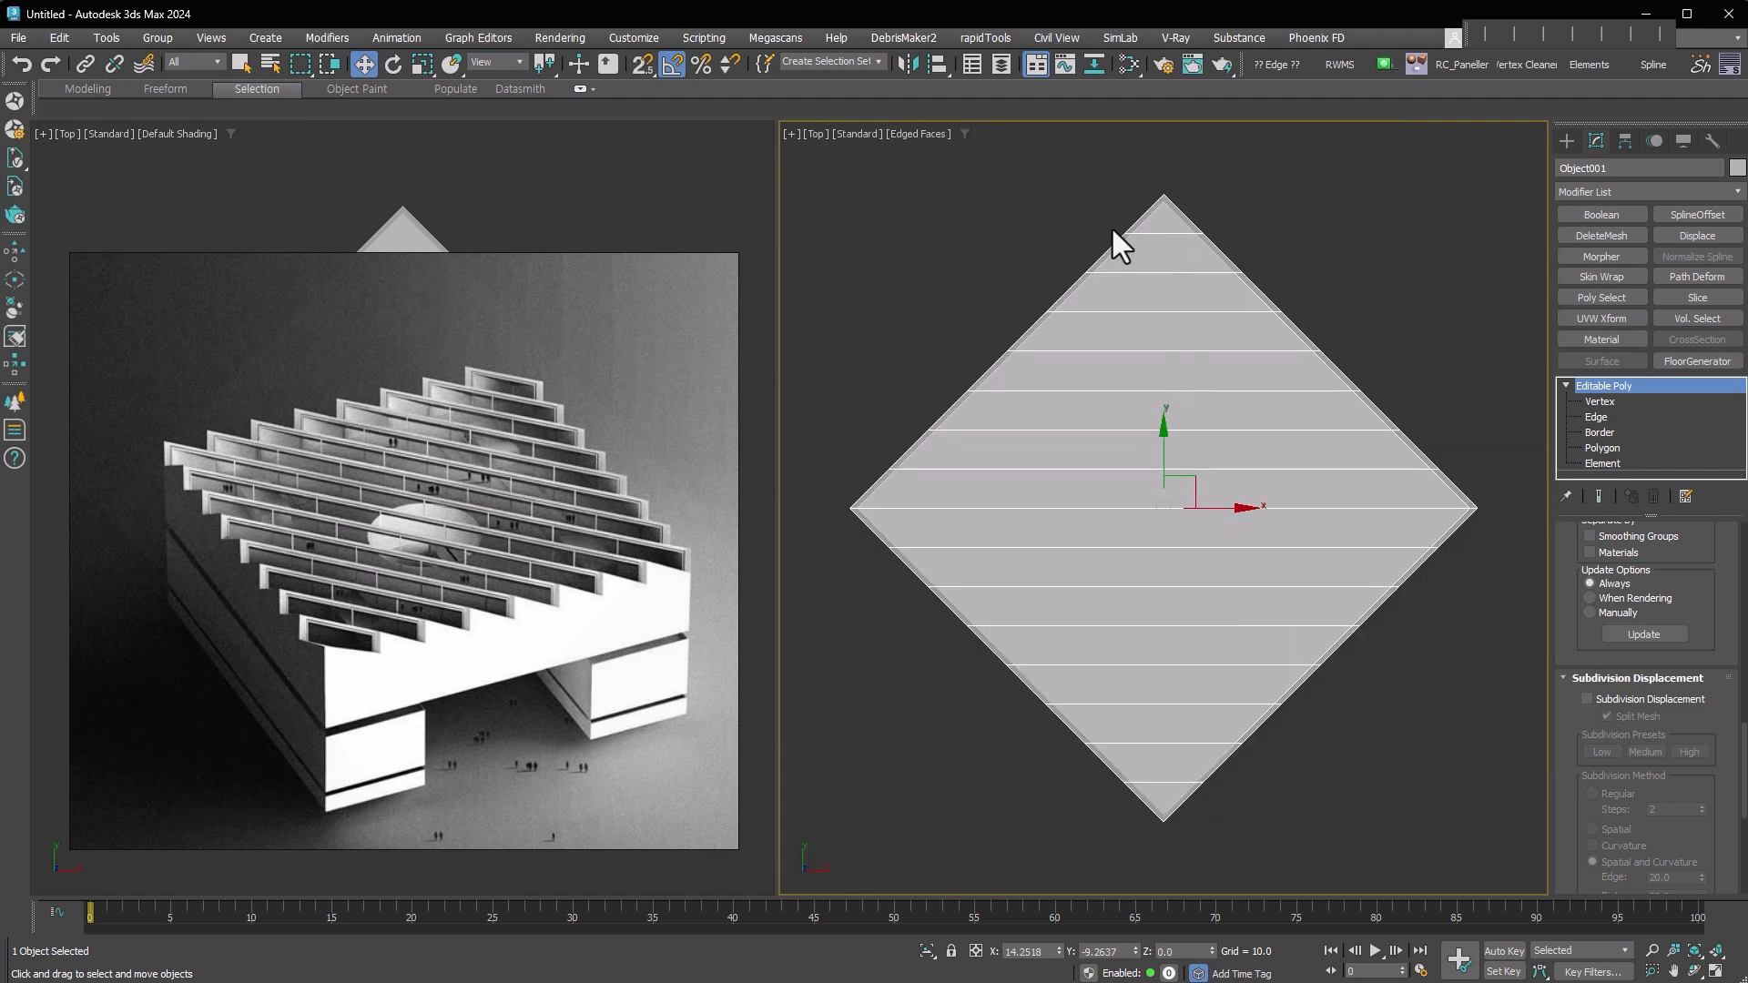
{"action": "key", "text": "f"}
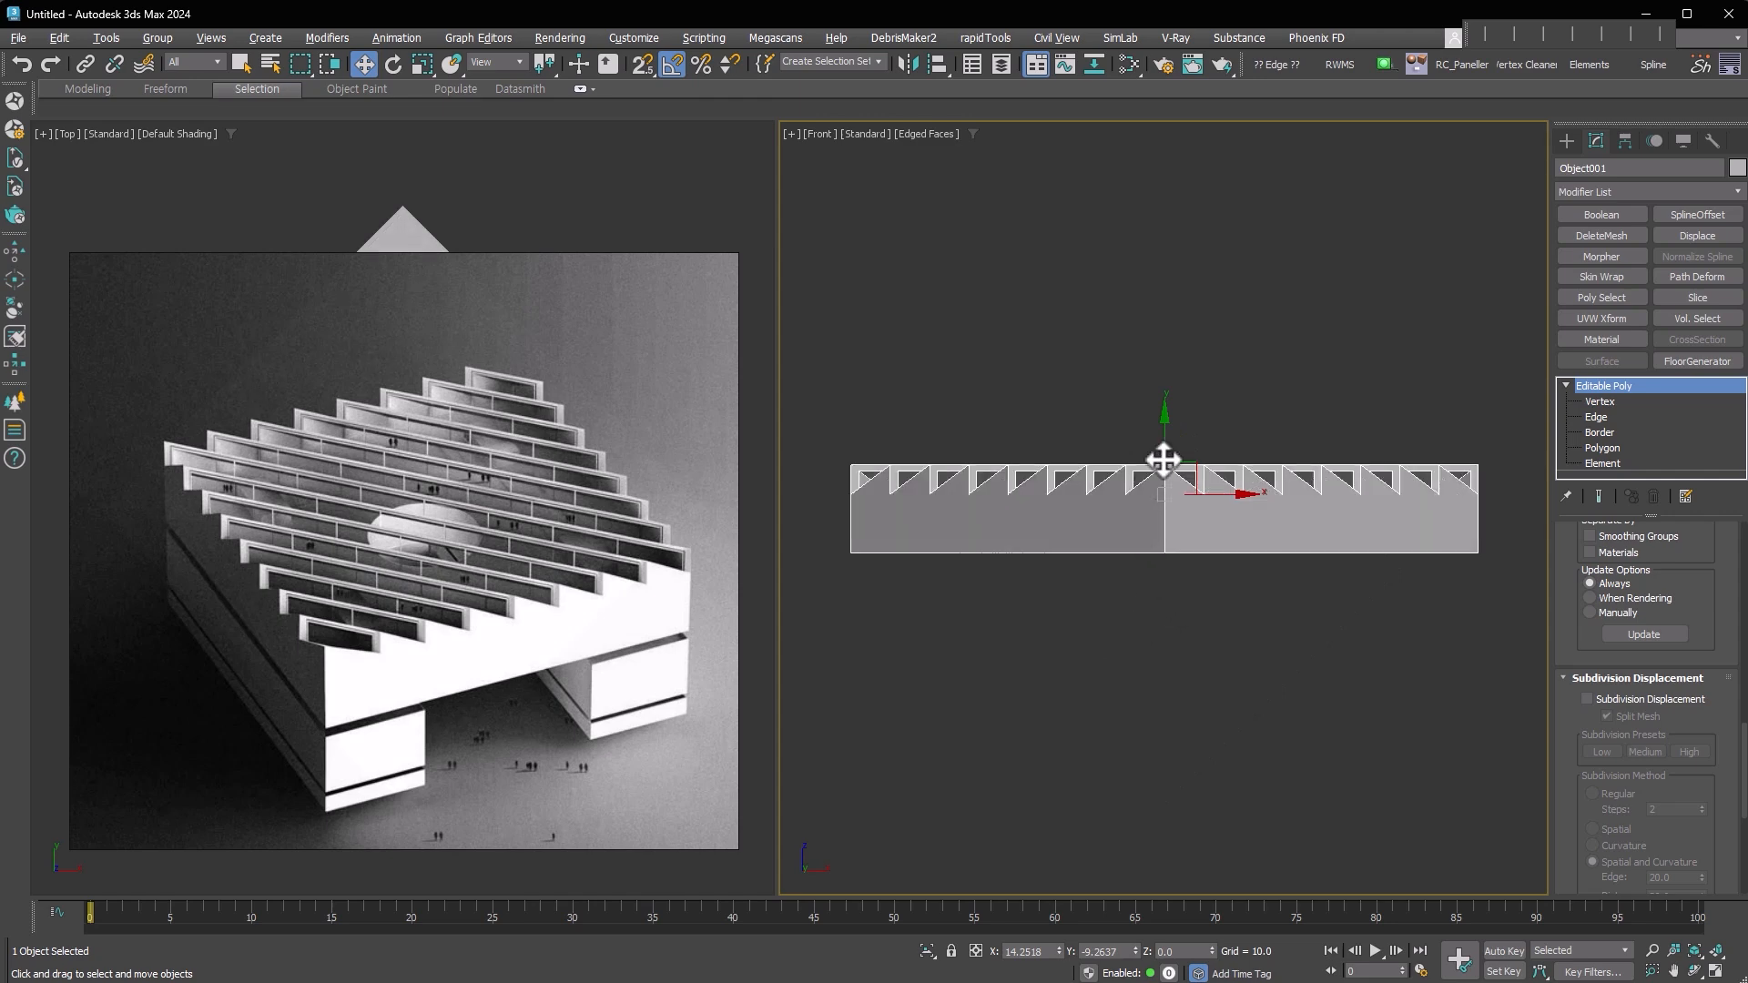
{"action": "left_click", "coordinate": [1601, 448]}
{"action": "left_click", "coordinate": [904, 272]}
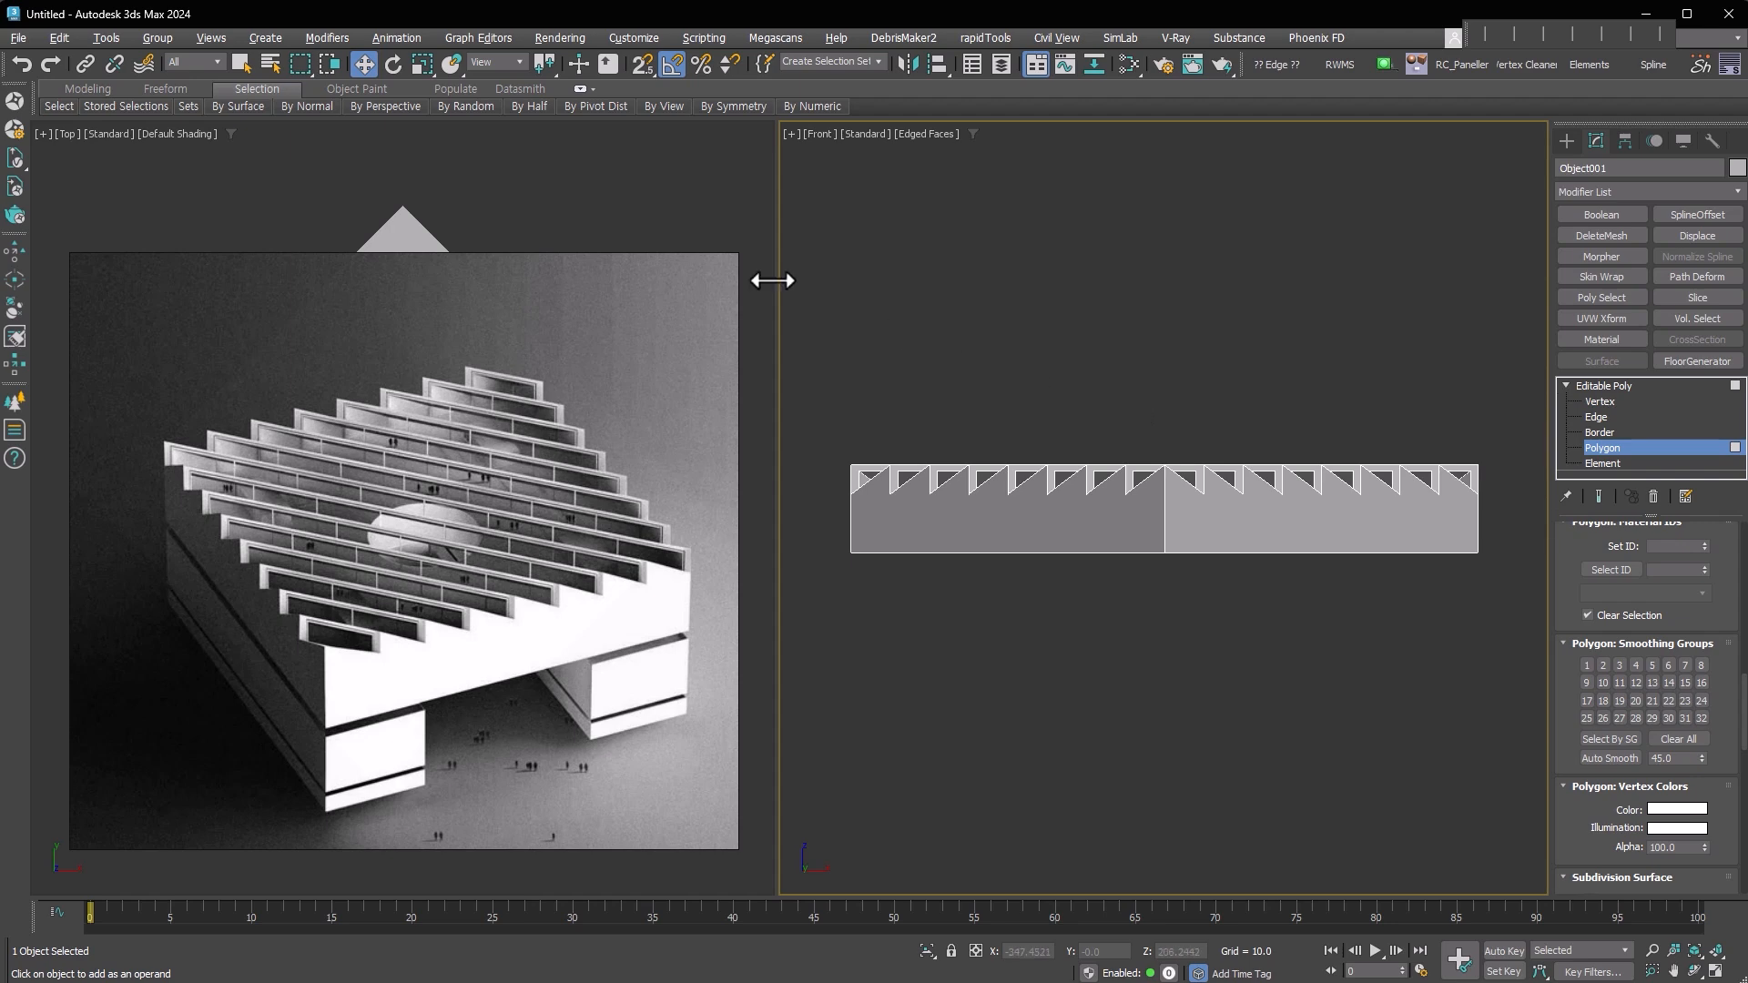
{"action": "mouse_move", "coordinate": [392, 106]}
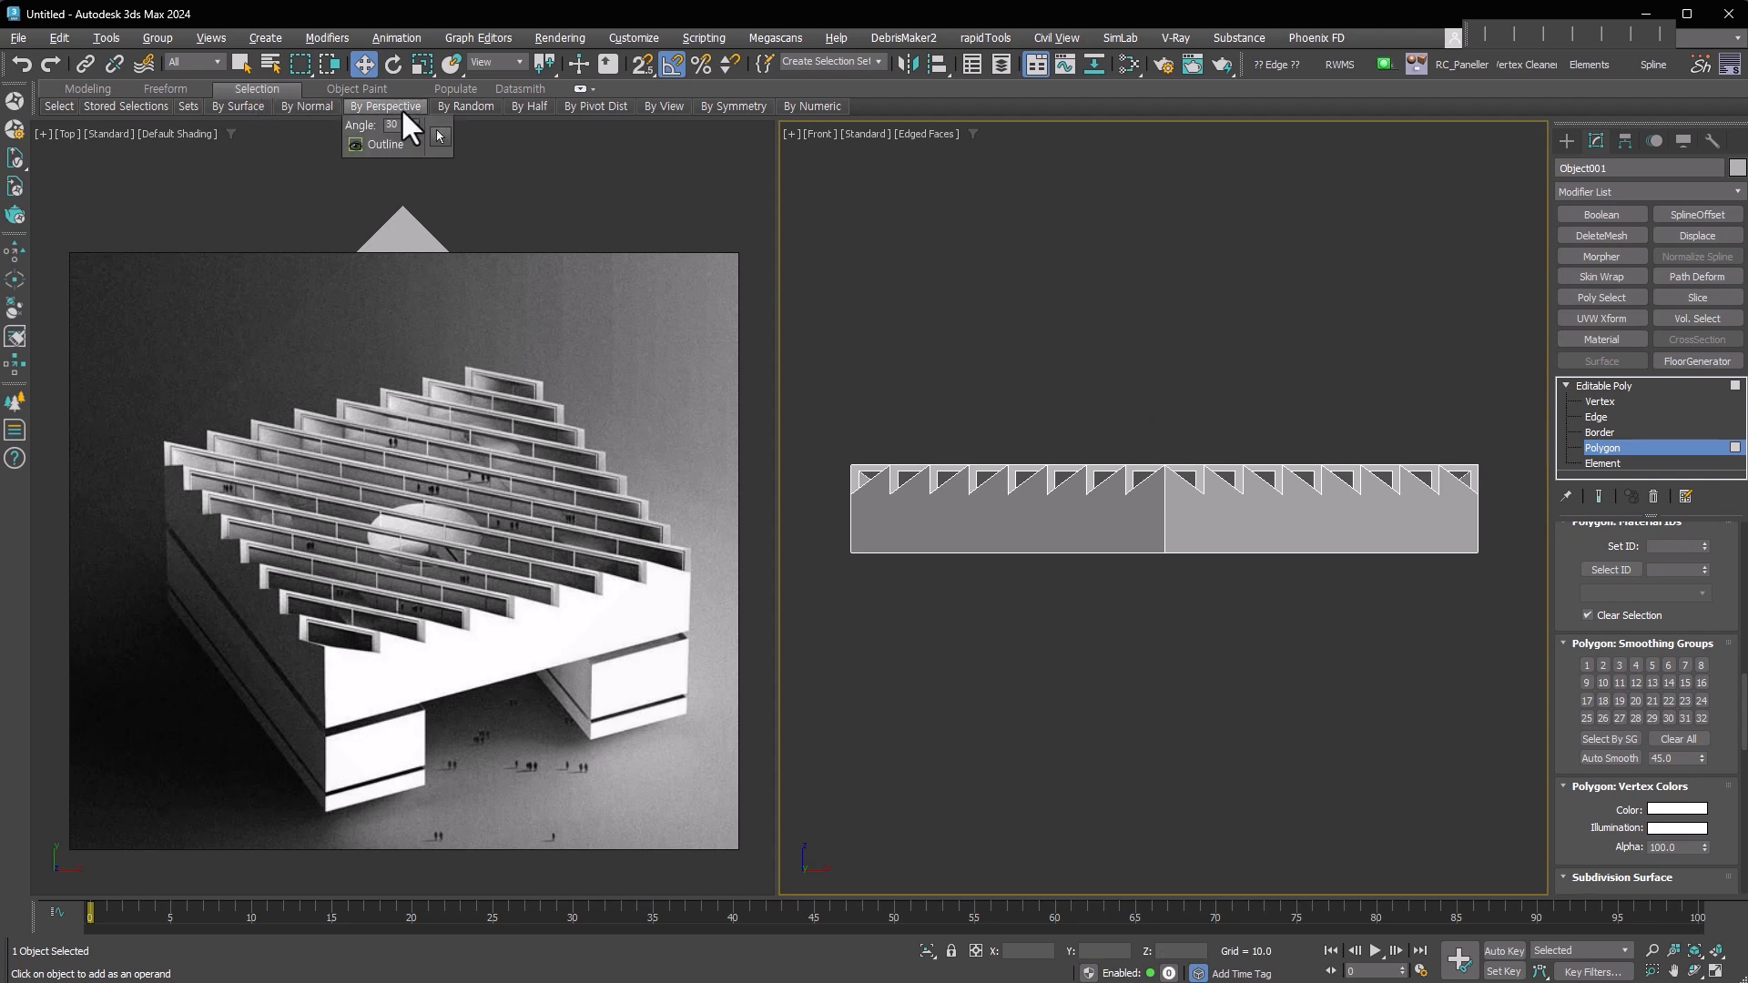
{"action": "left_click", "coordinate": [441, 135]}
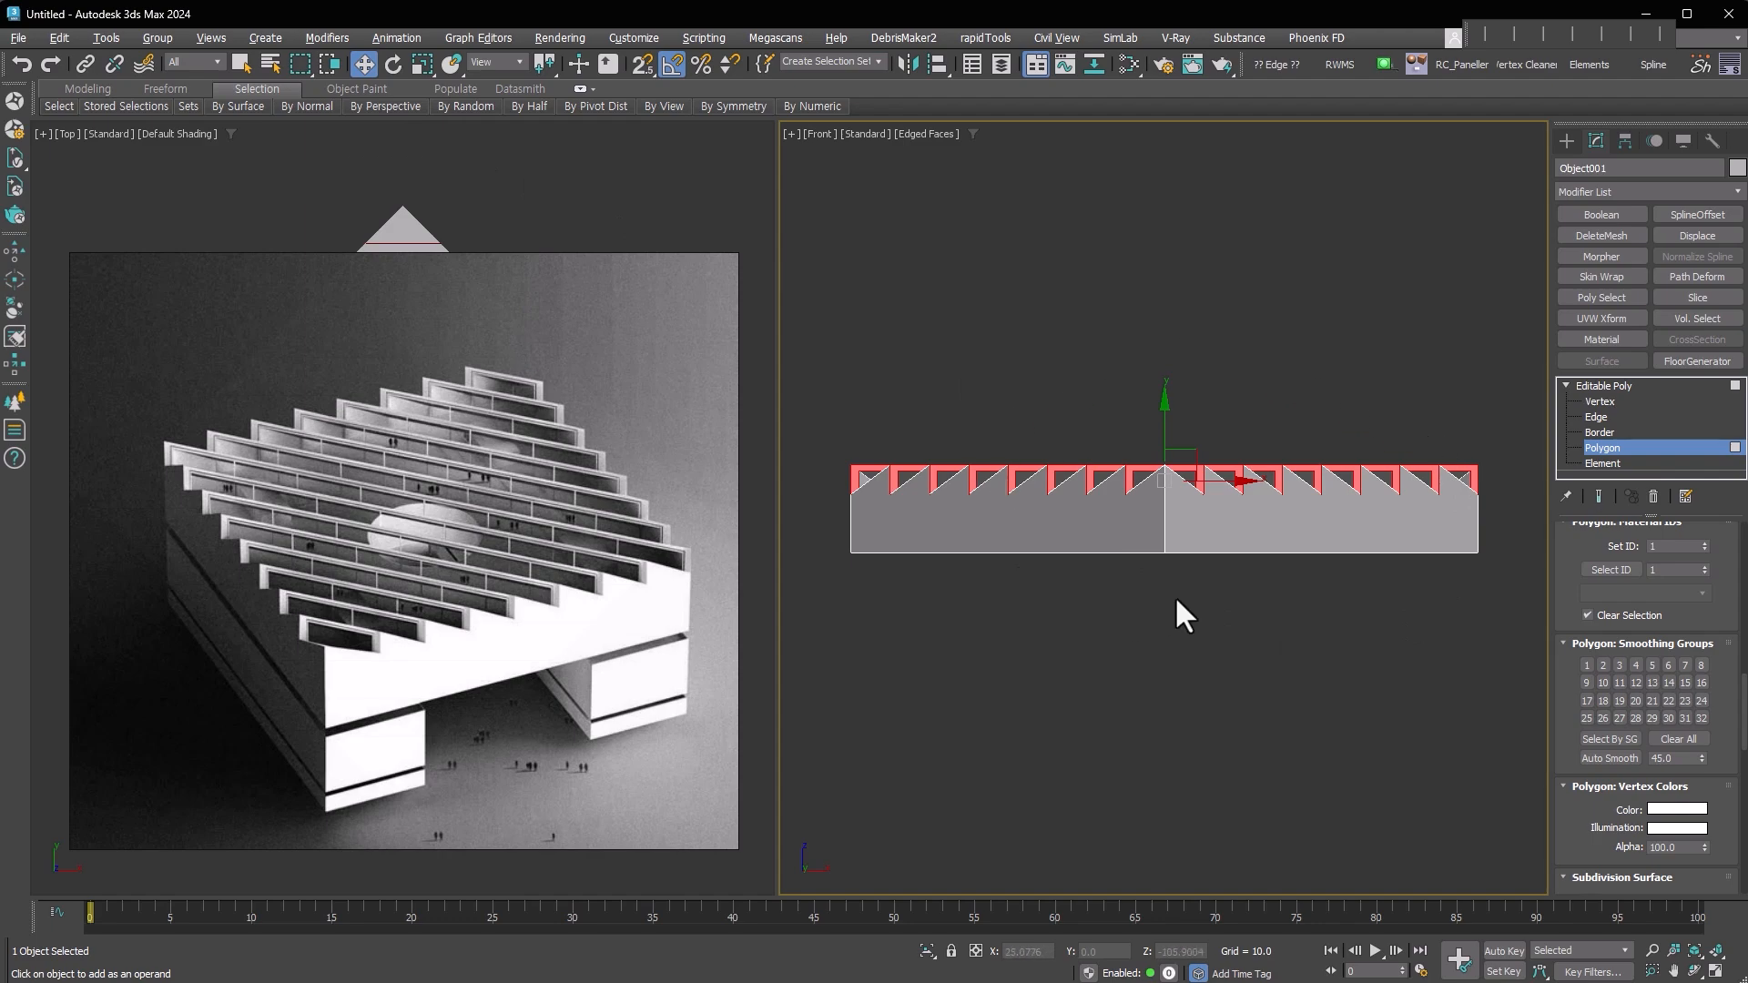
Detach the selected beam frame faces as a clone and isolate the new object
{"action": "middle_click_drag", "start_coordinate": [1218, 546], "coordinate": [1187, 585], "text": "alt"}
{"action": "key", "text": "alt+d"}
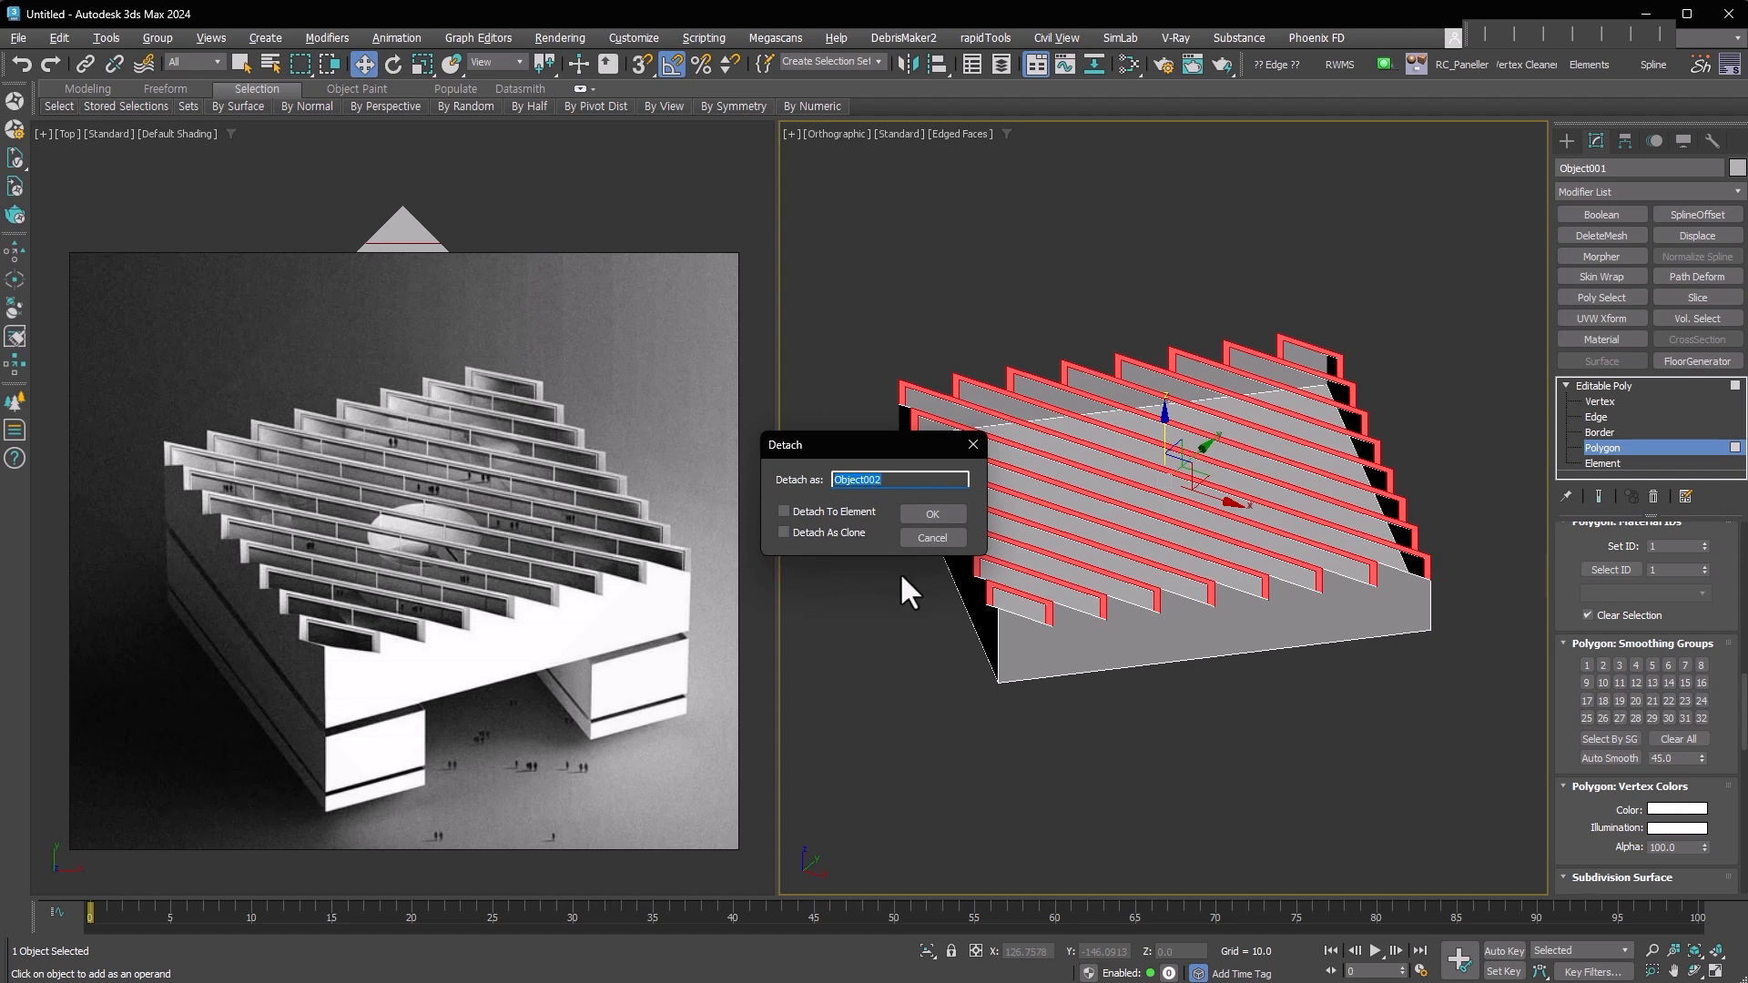
{"action": "left_click", "coordinate": [812, 530]}
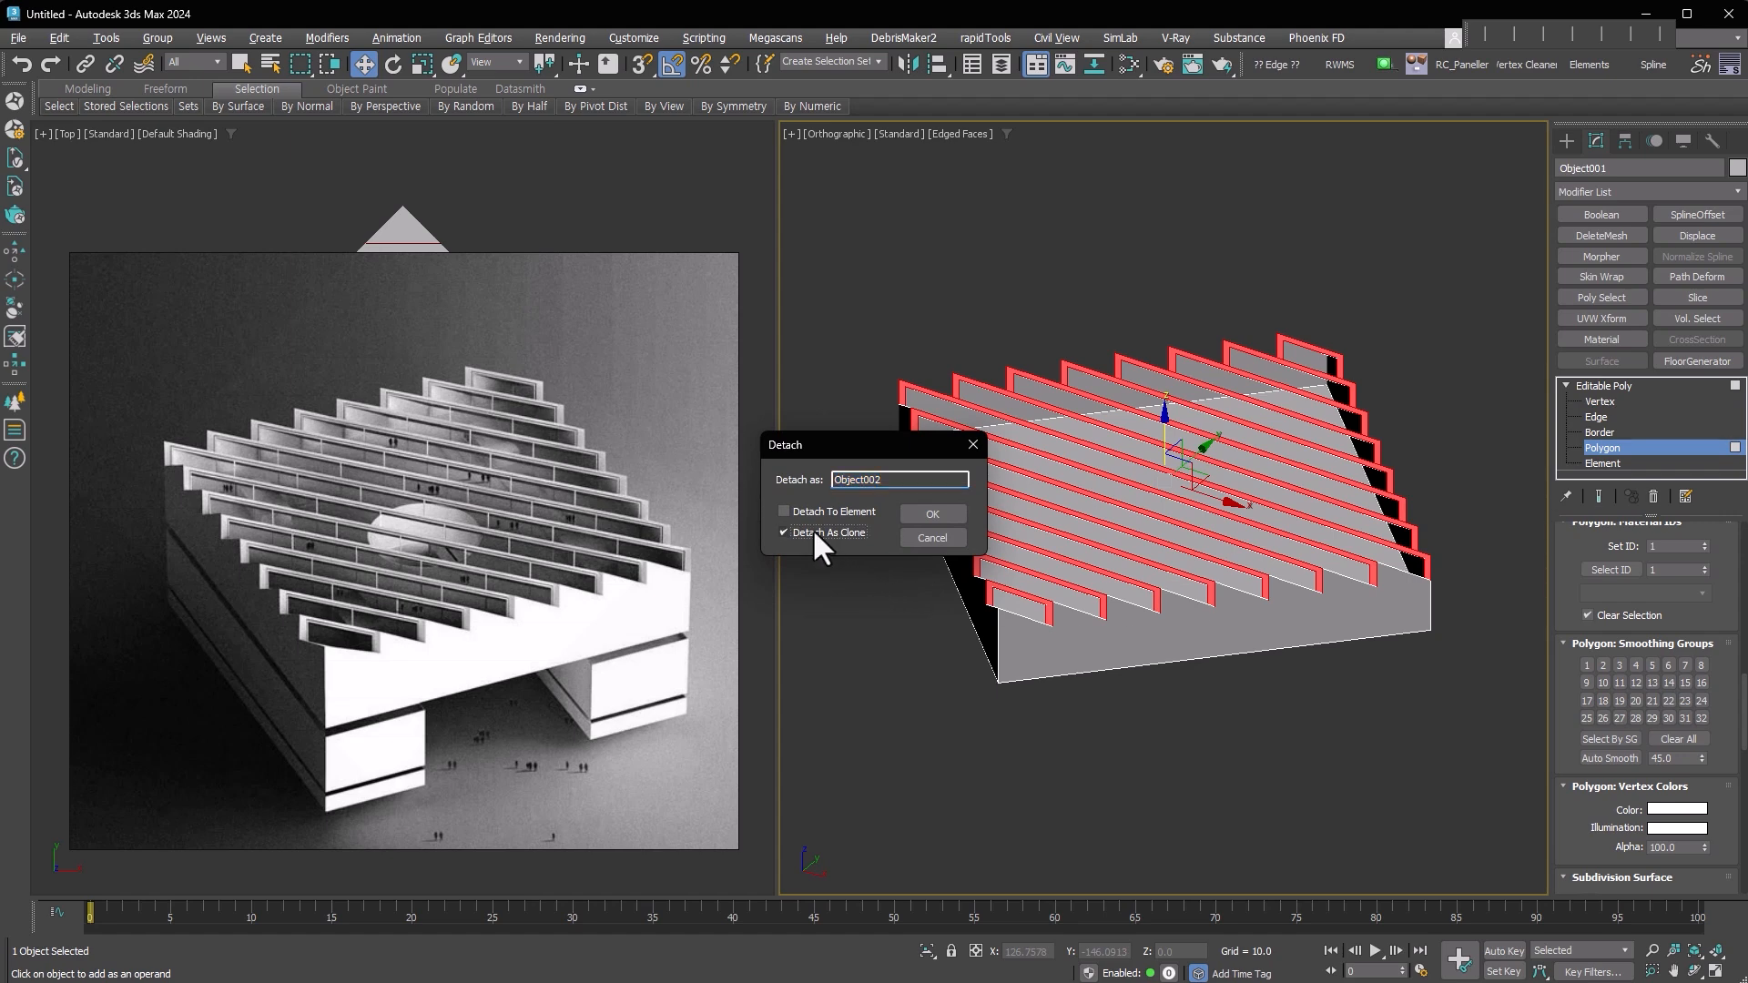
{"action": "left_click", "coordinate": [927, 513]}
{"action": "left_click", "coordinate": [1341, 358]}
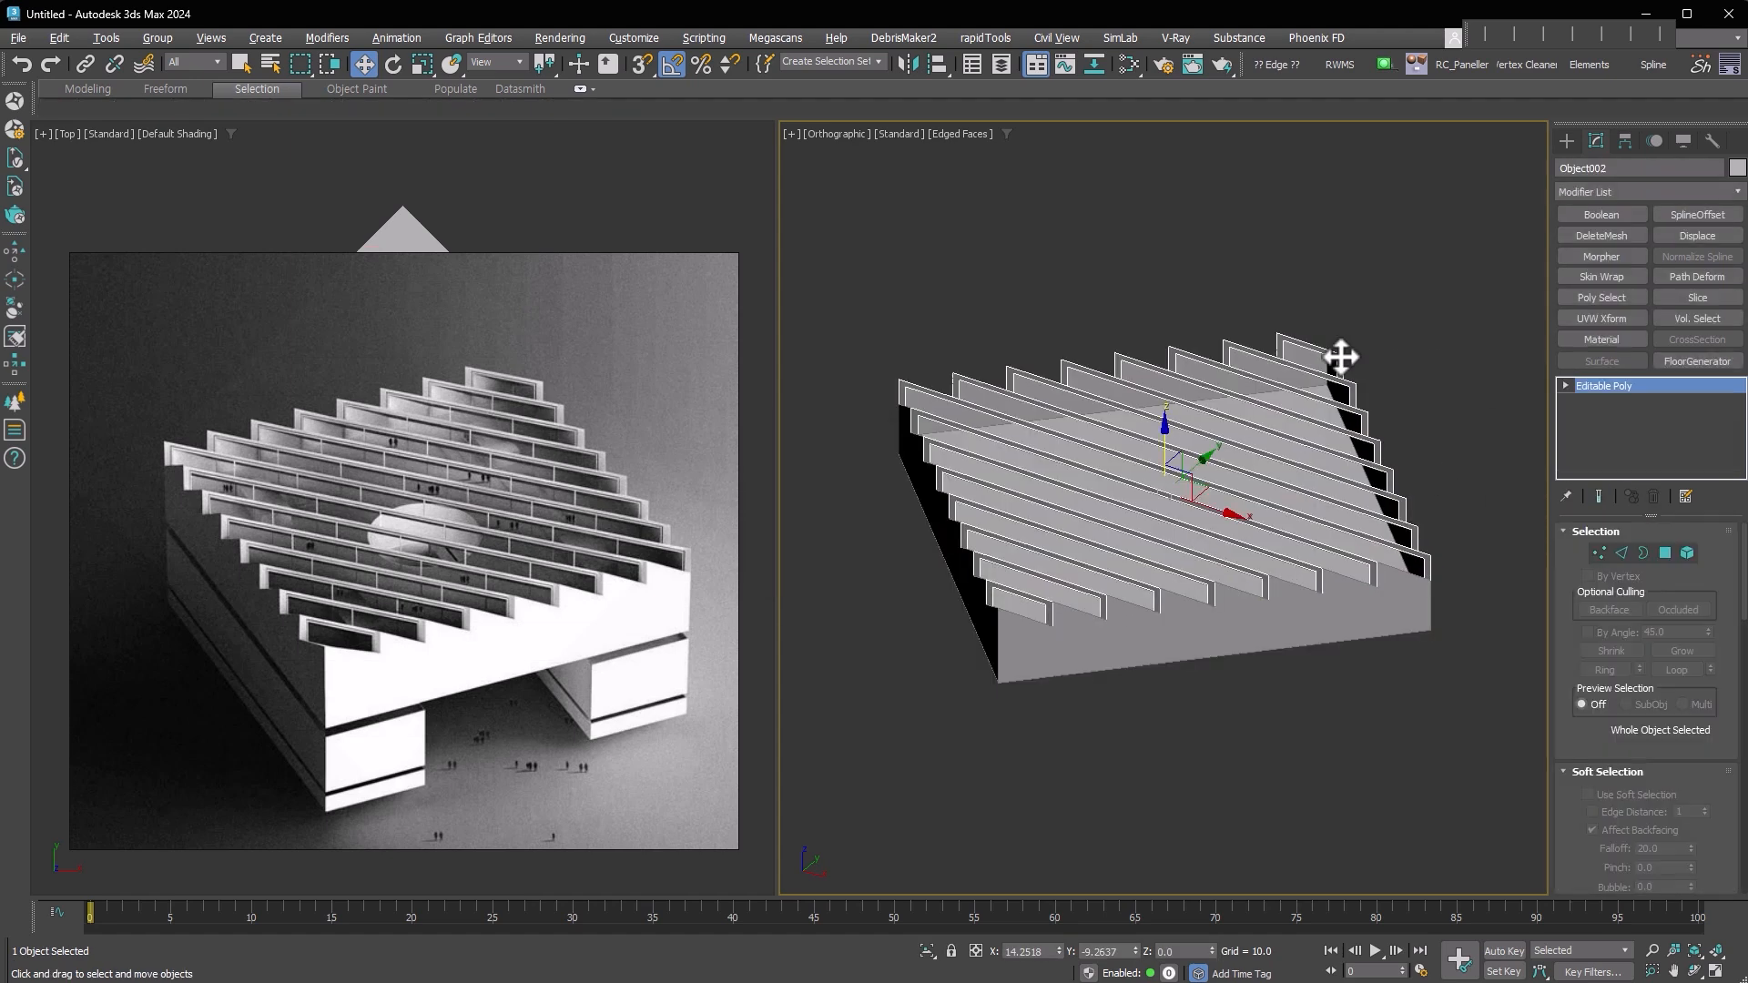
{"action": "right_click", "coordinate": [1106, 428]}
{"action": "left_click", "coordinate": [1154, 254]}
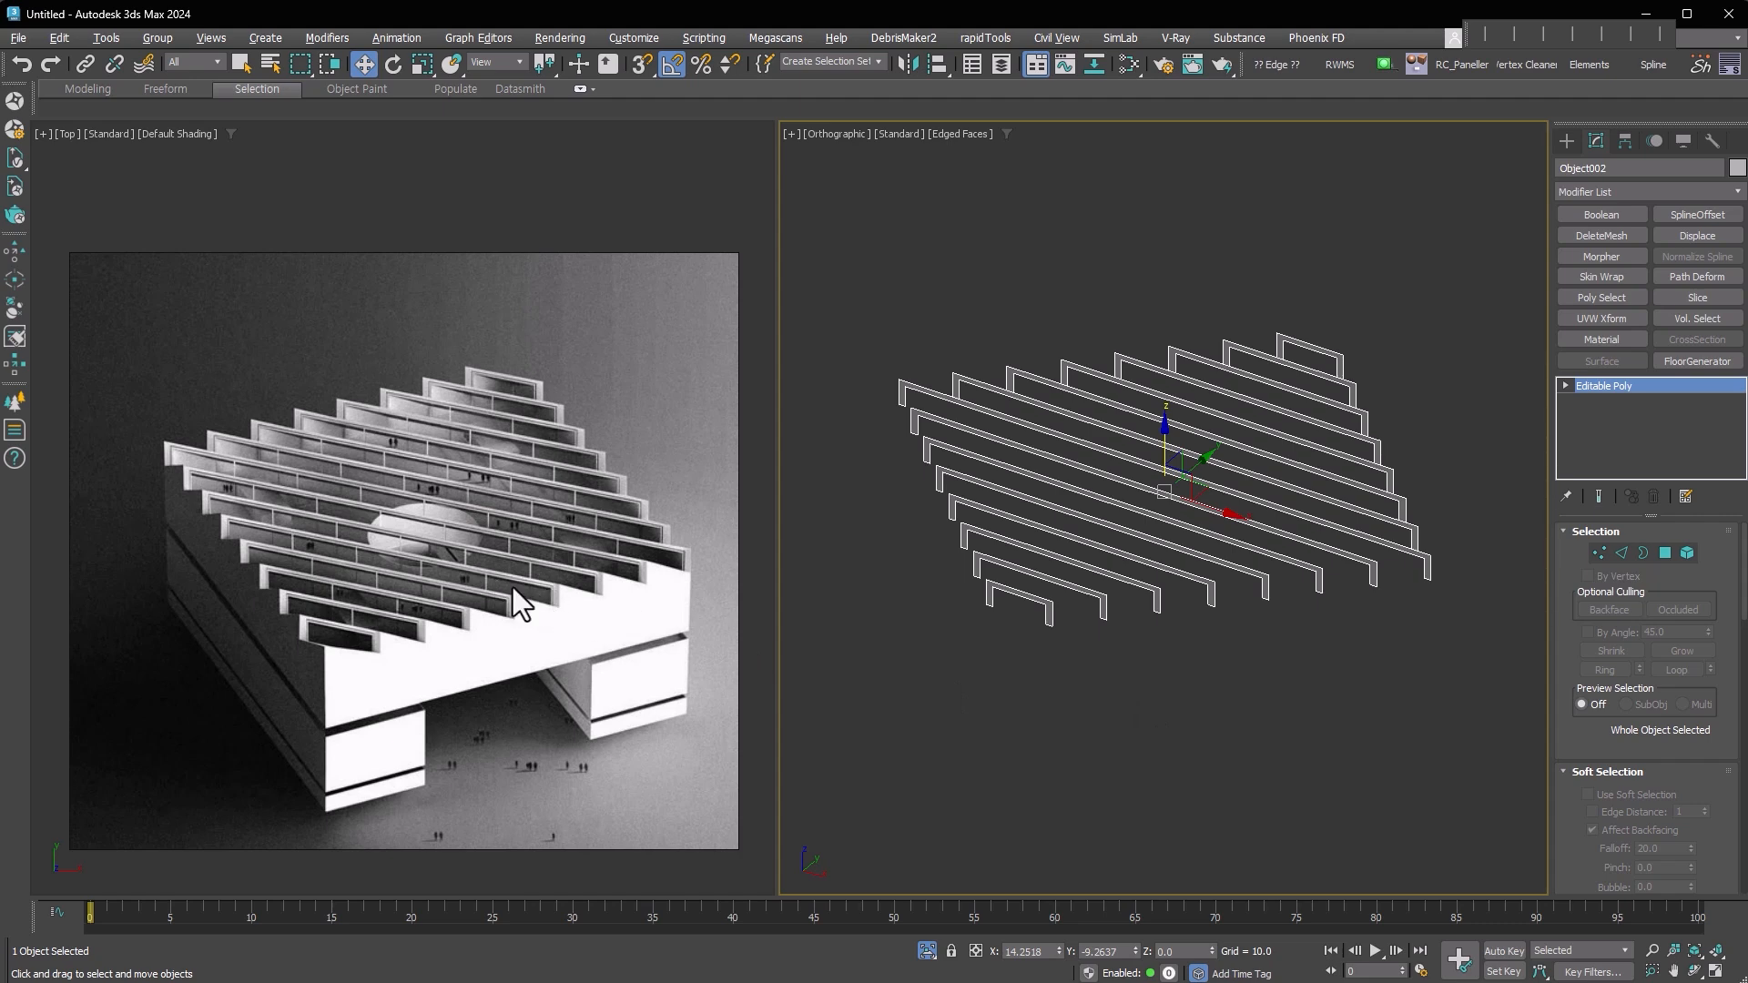
Mirror the detached frame faces with a Symmetry modifier on the Z axis only and collapse it to an editable poly
{"action": "key", "text": "f"}
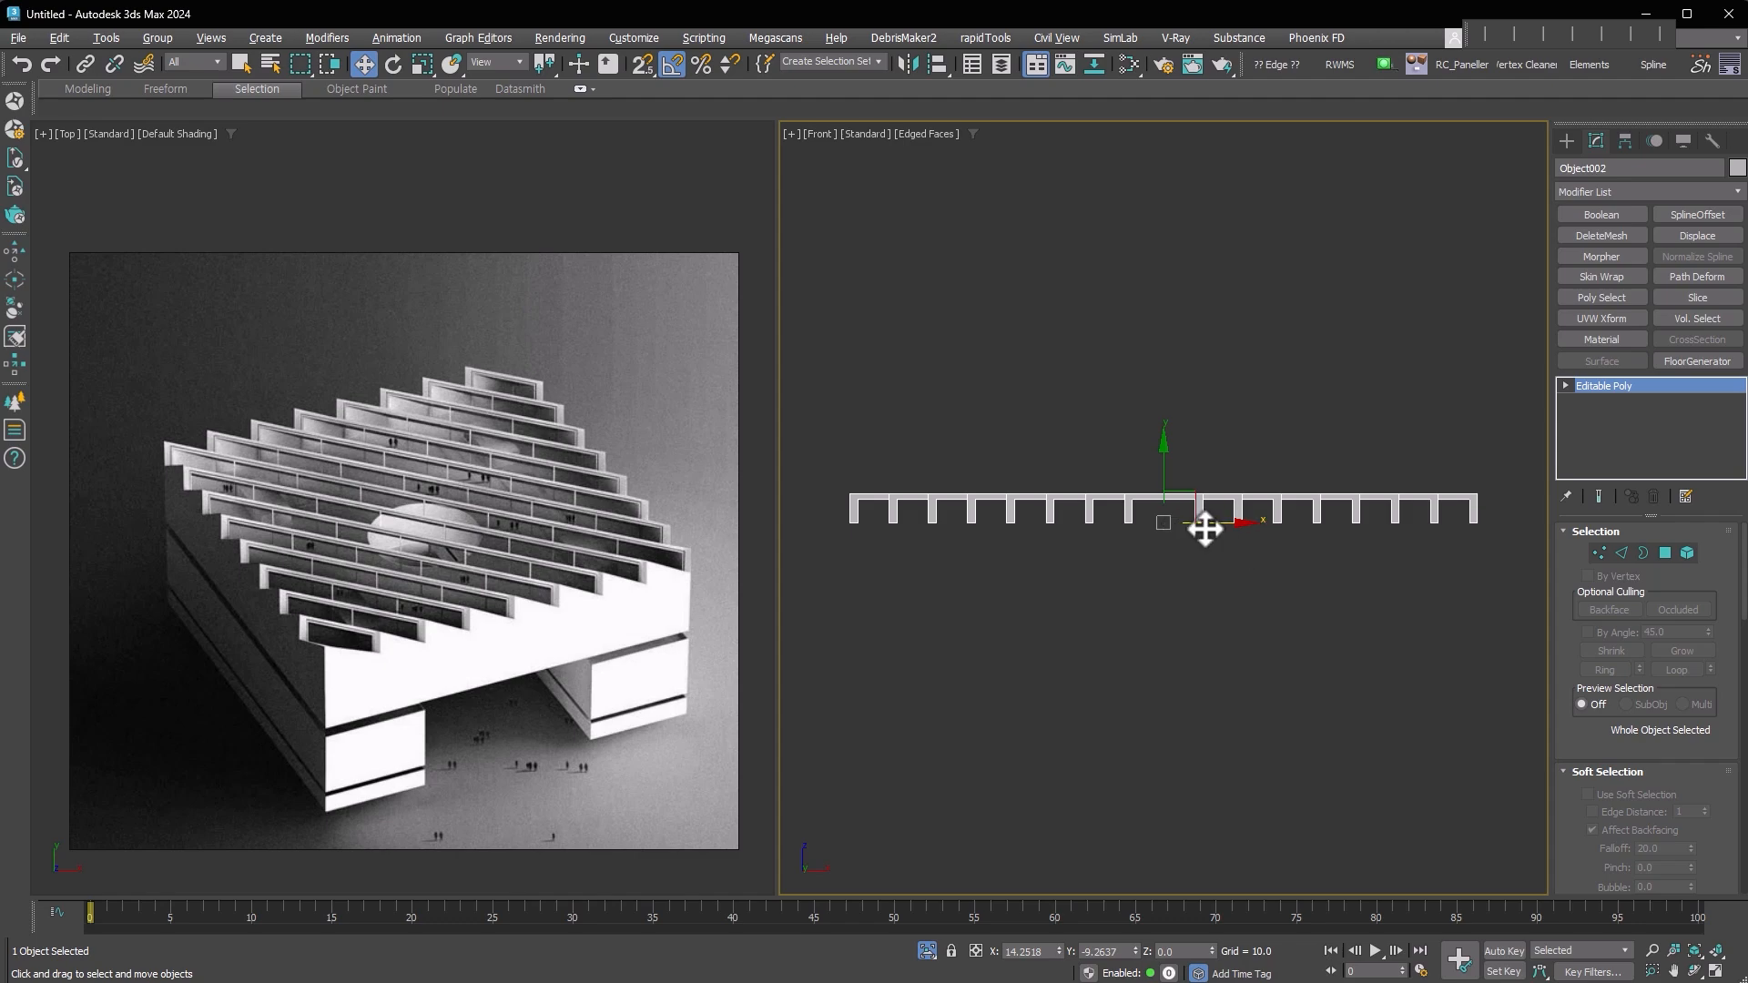
{"action": "key", "text": "alt+s"}
{"action": "left_click", "coordinate": [1595, 592]}
{"action": "left_click", "coordinate": [1598, 637]}
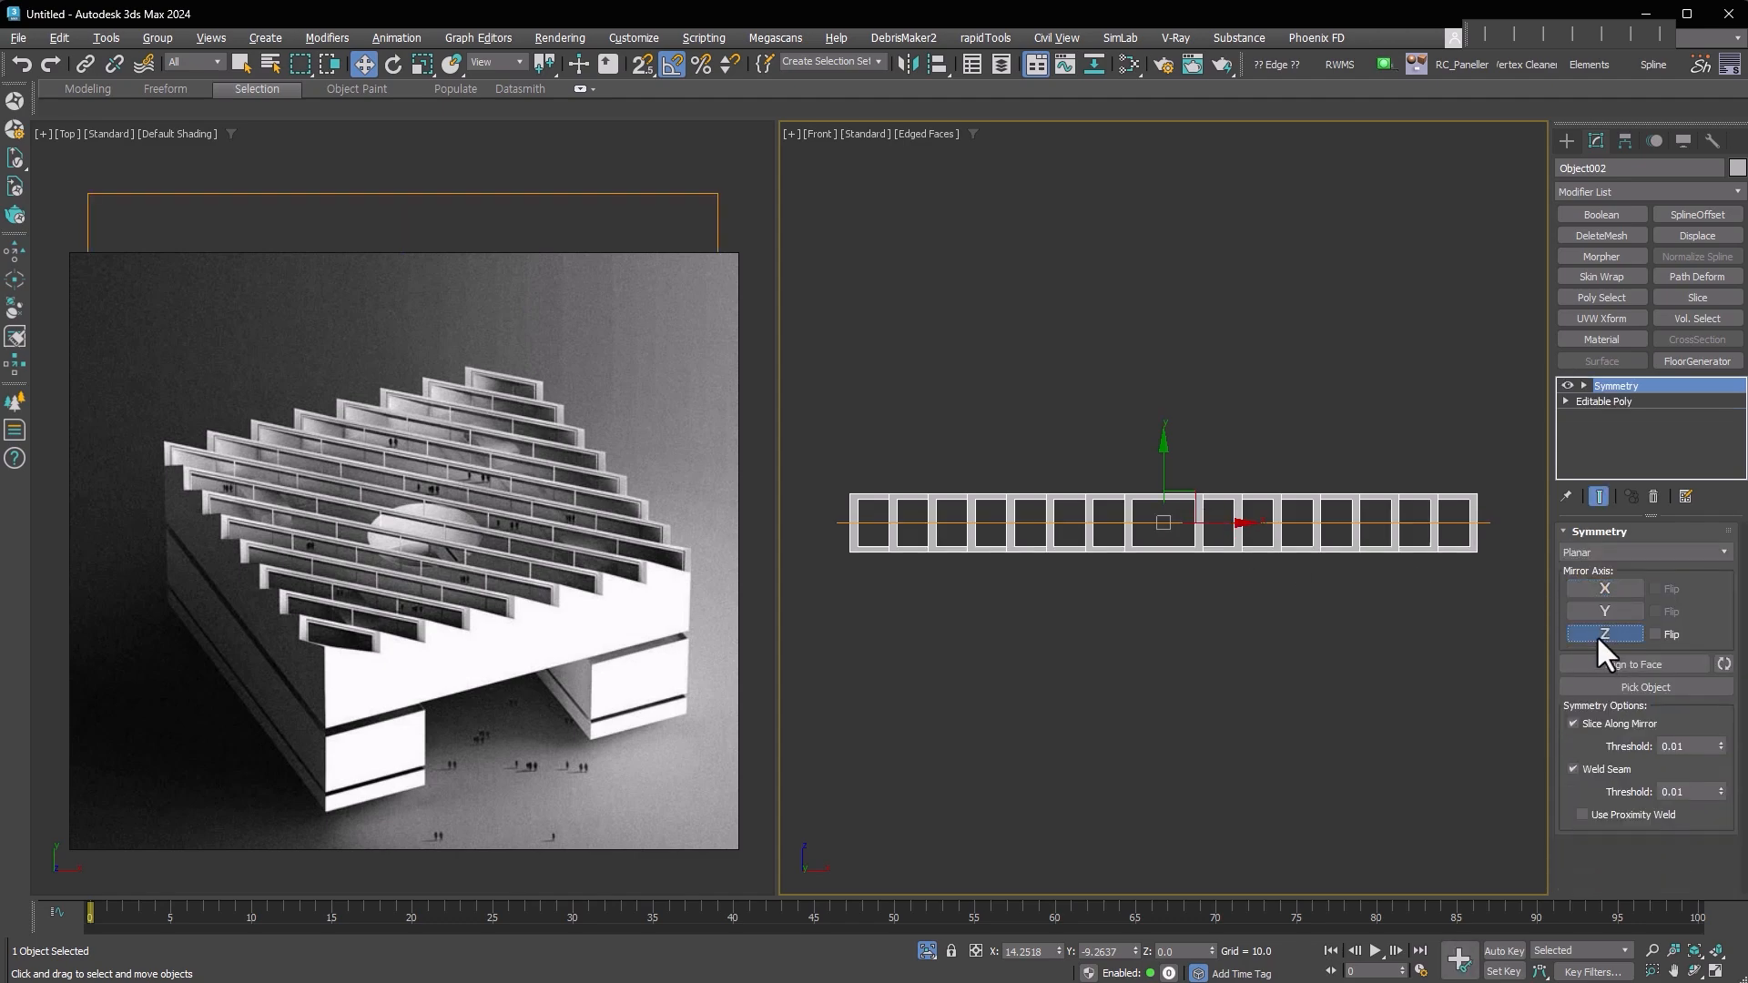
{"action": "middle_click_drag", "start_coordinate": [1302, 577], "coordinate": [1234, 627], "text": "alt"}
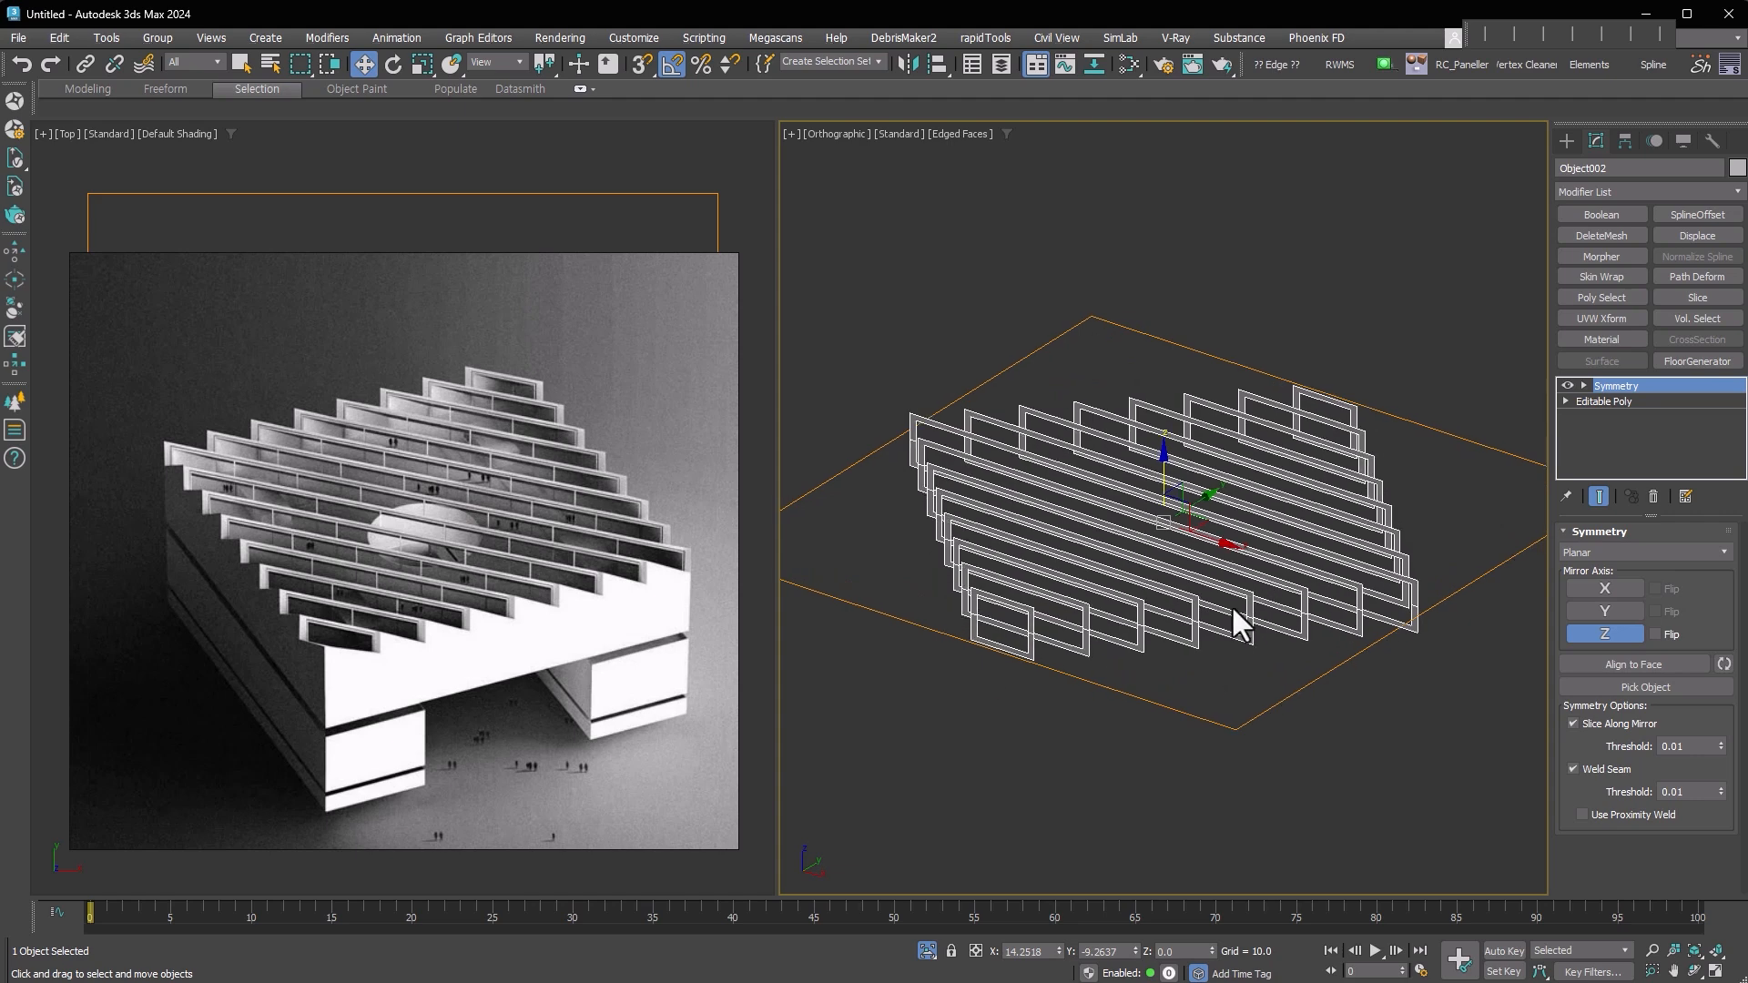
{"action": "key", "text": "alt+c"}
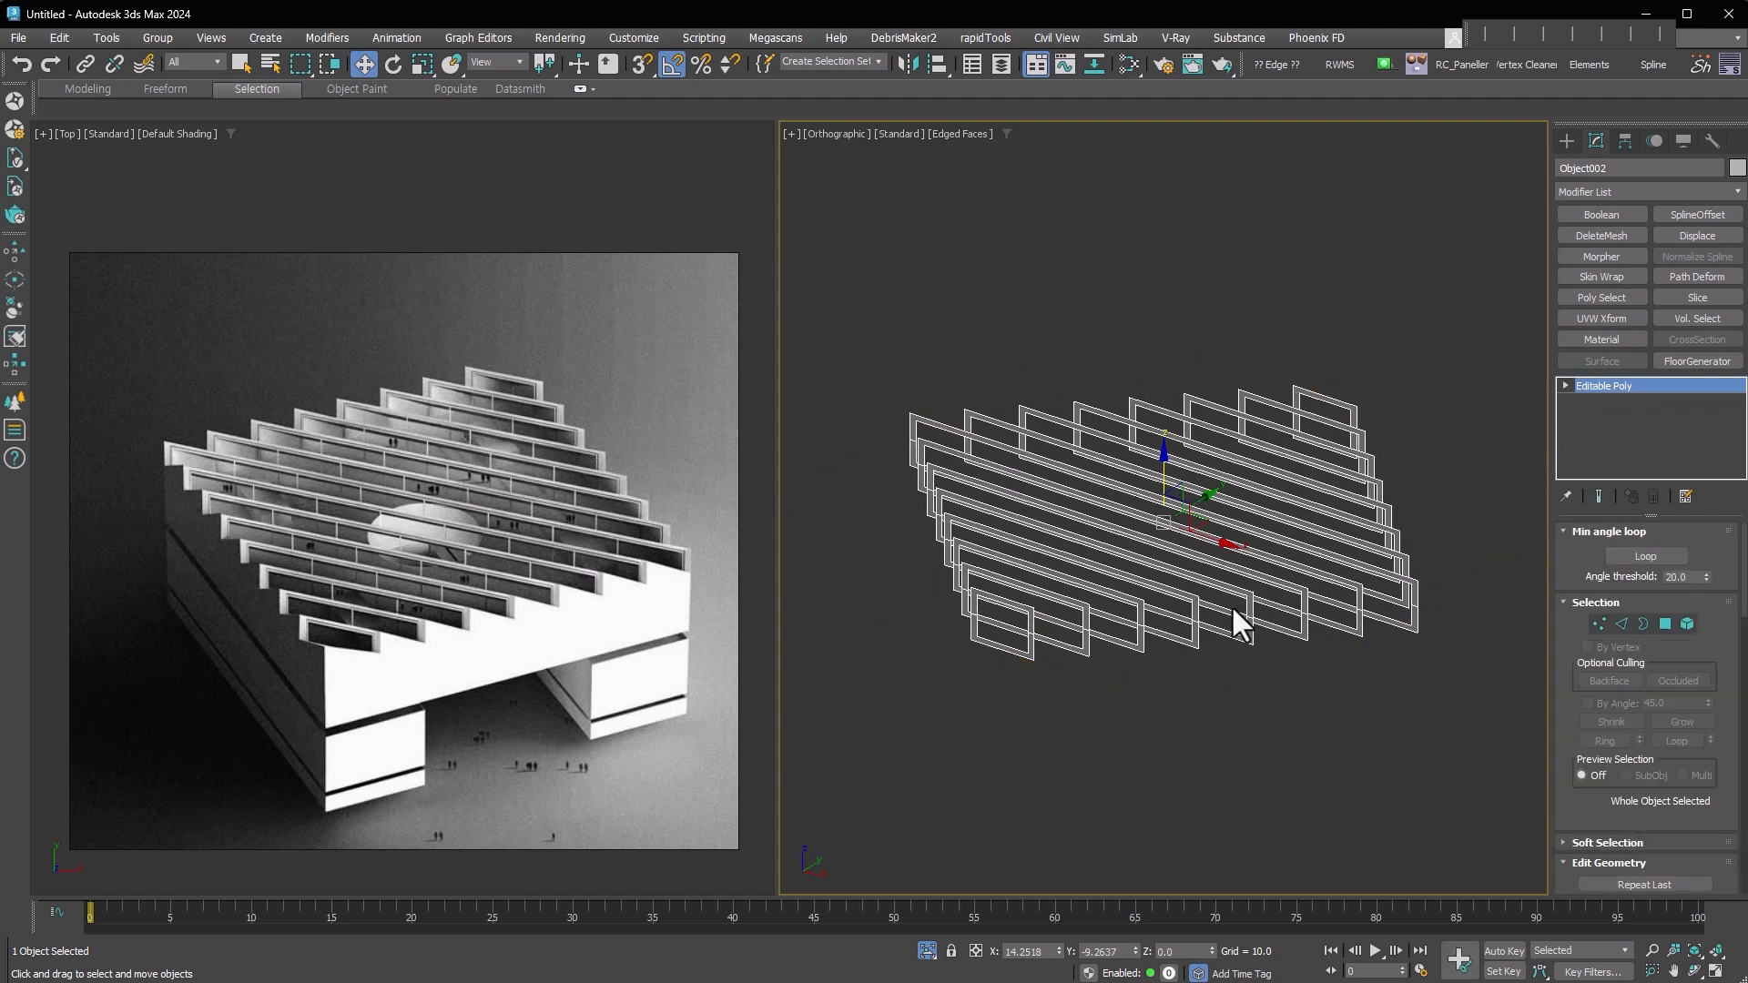
Cap the open inner borders of all the mirrored beam frames
{"action": "left_click", "coordinate": [1643, 624]}
{"action": "left_click", "coordinate": [1327, 452]}
{"action": "scroll", "coordinate": [1600, 706], "scroll_direction": "down", "scroll_amount": 5}
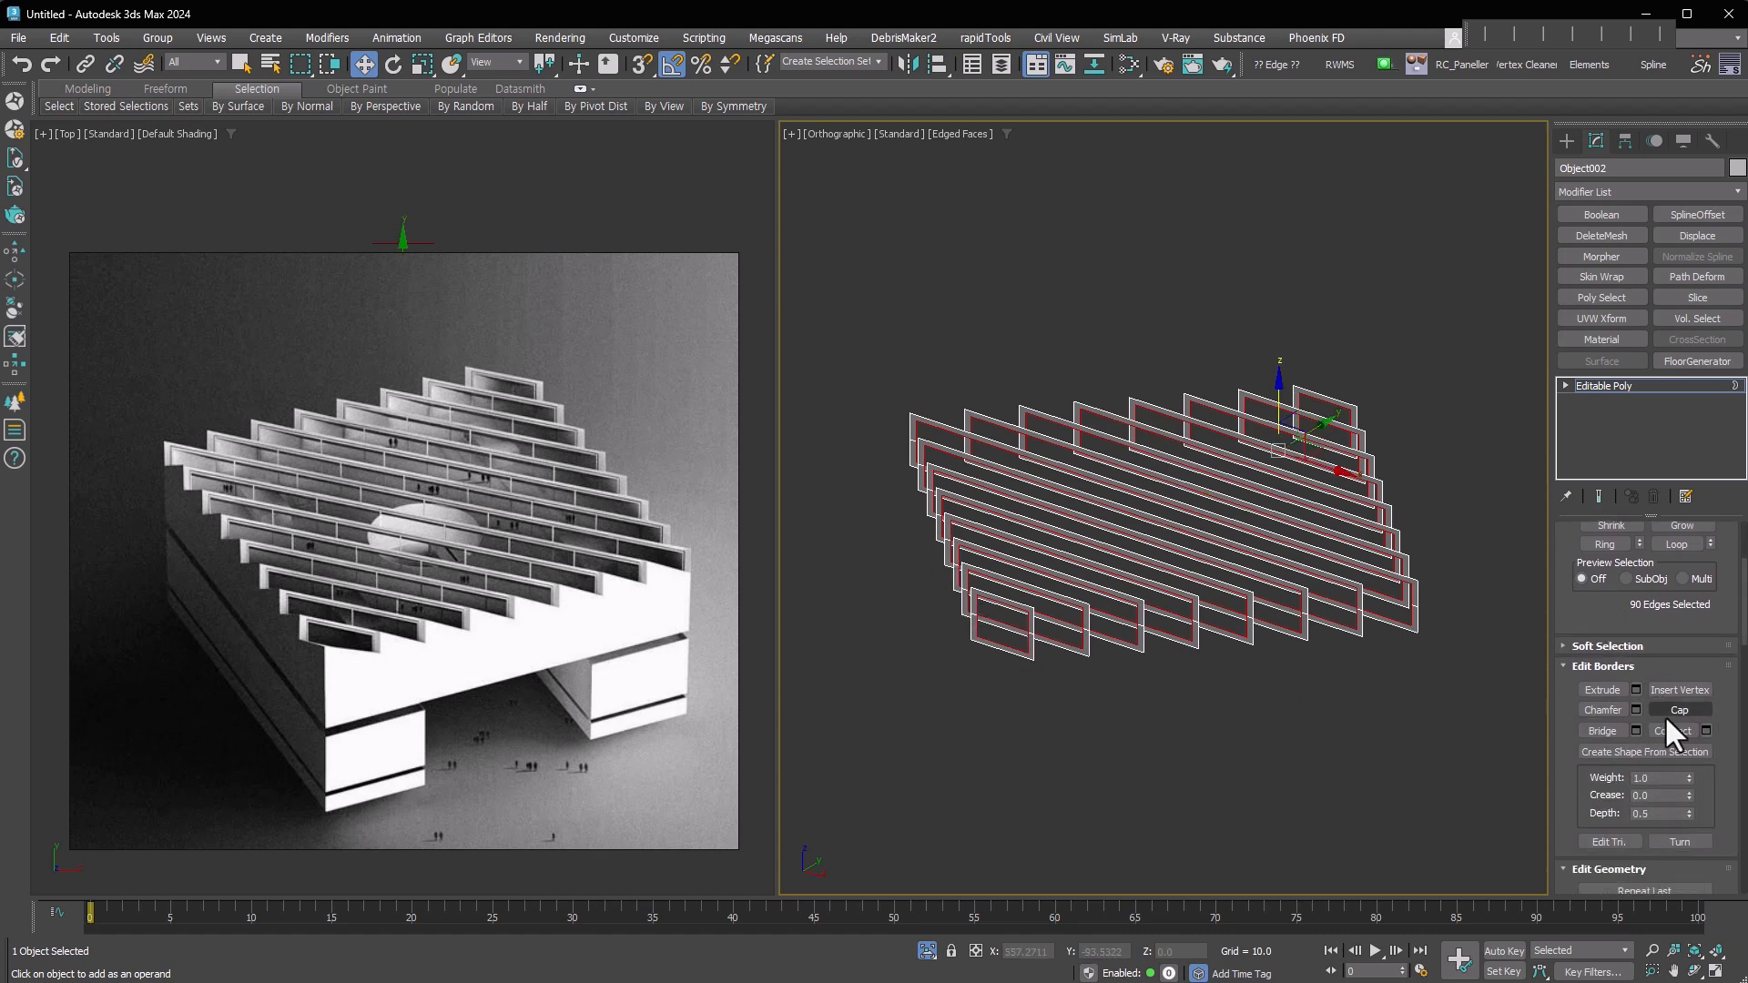
{"action": "left_click", "coordinate": [1678, 711]}
{"action": "scroll", "coordinate": [1600, 781], "scroll_direction": "up", "scroll_amount": 5}
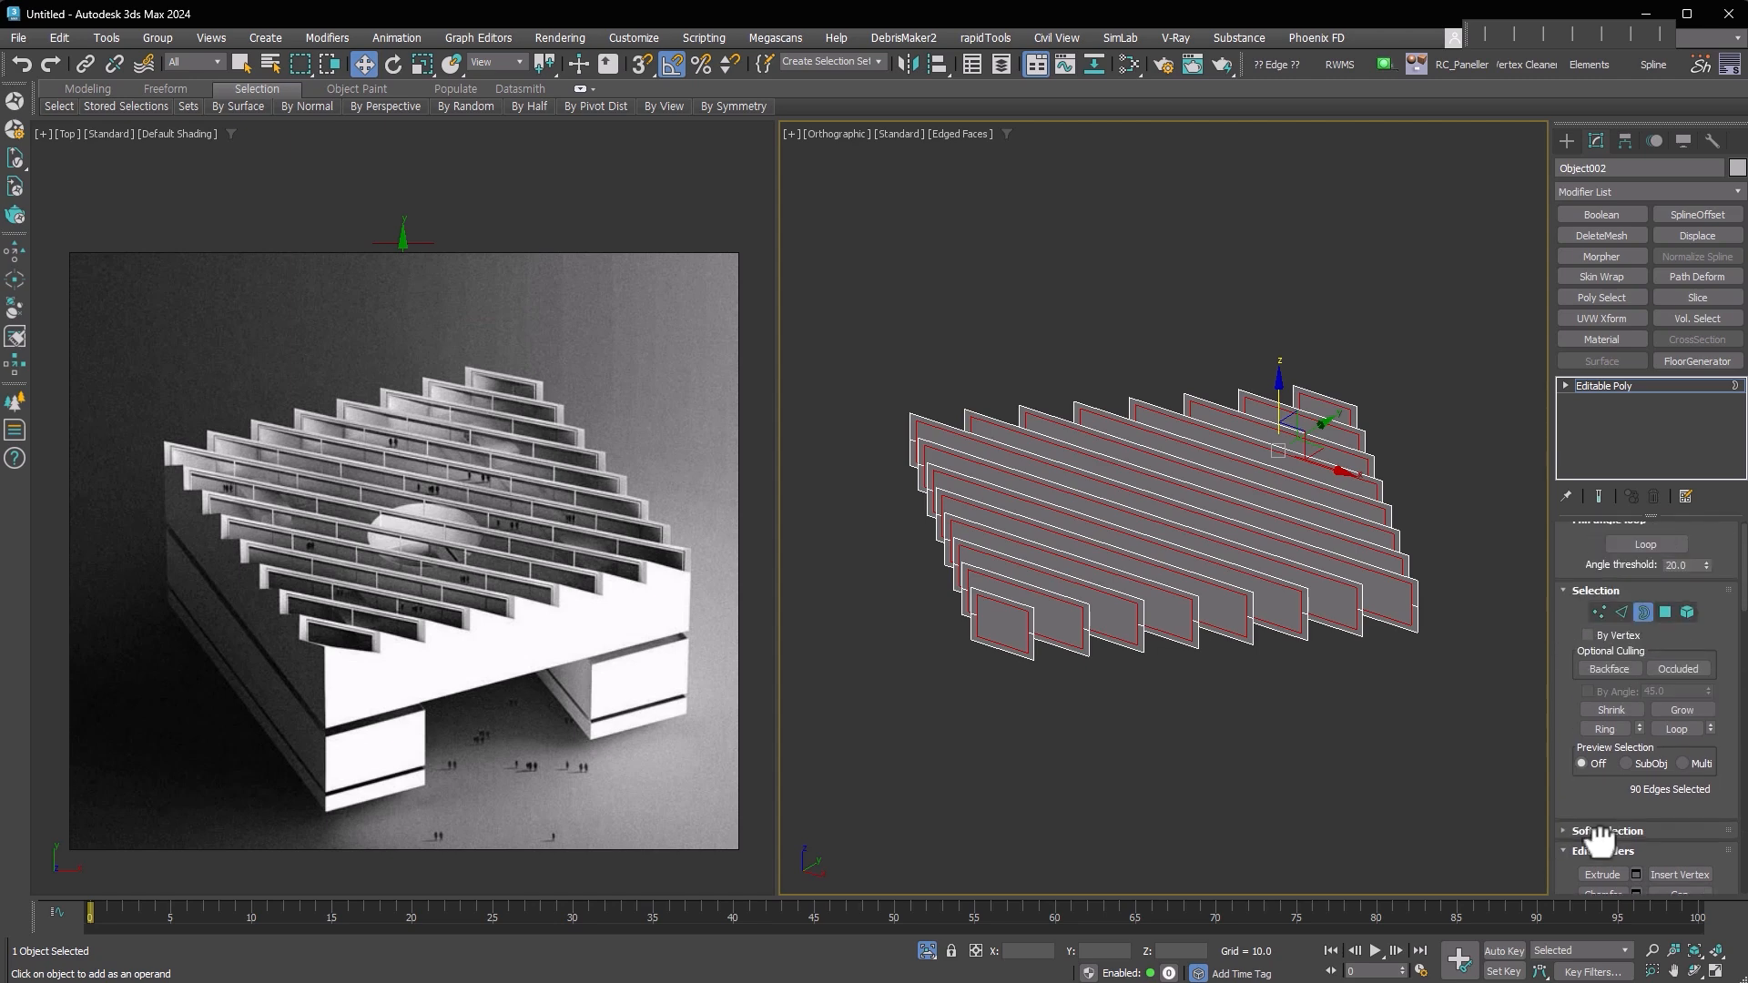
{"action": "left_click", "coordinate": [1066, 613]}
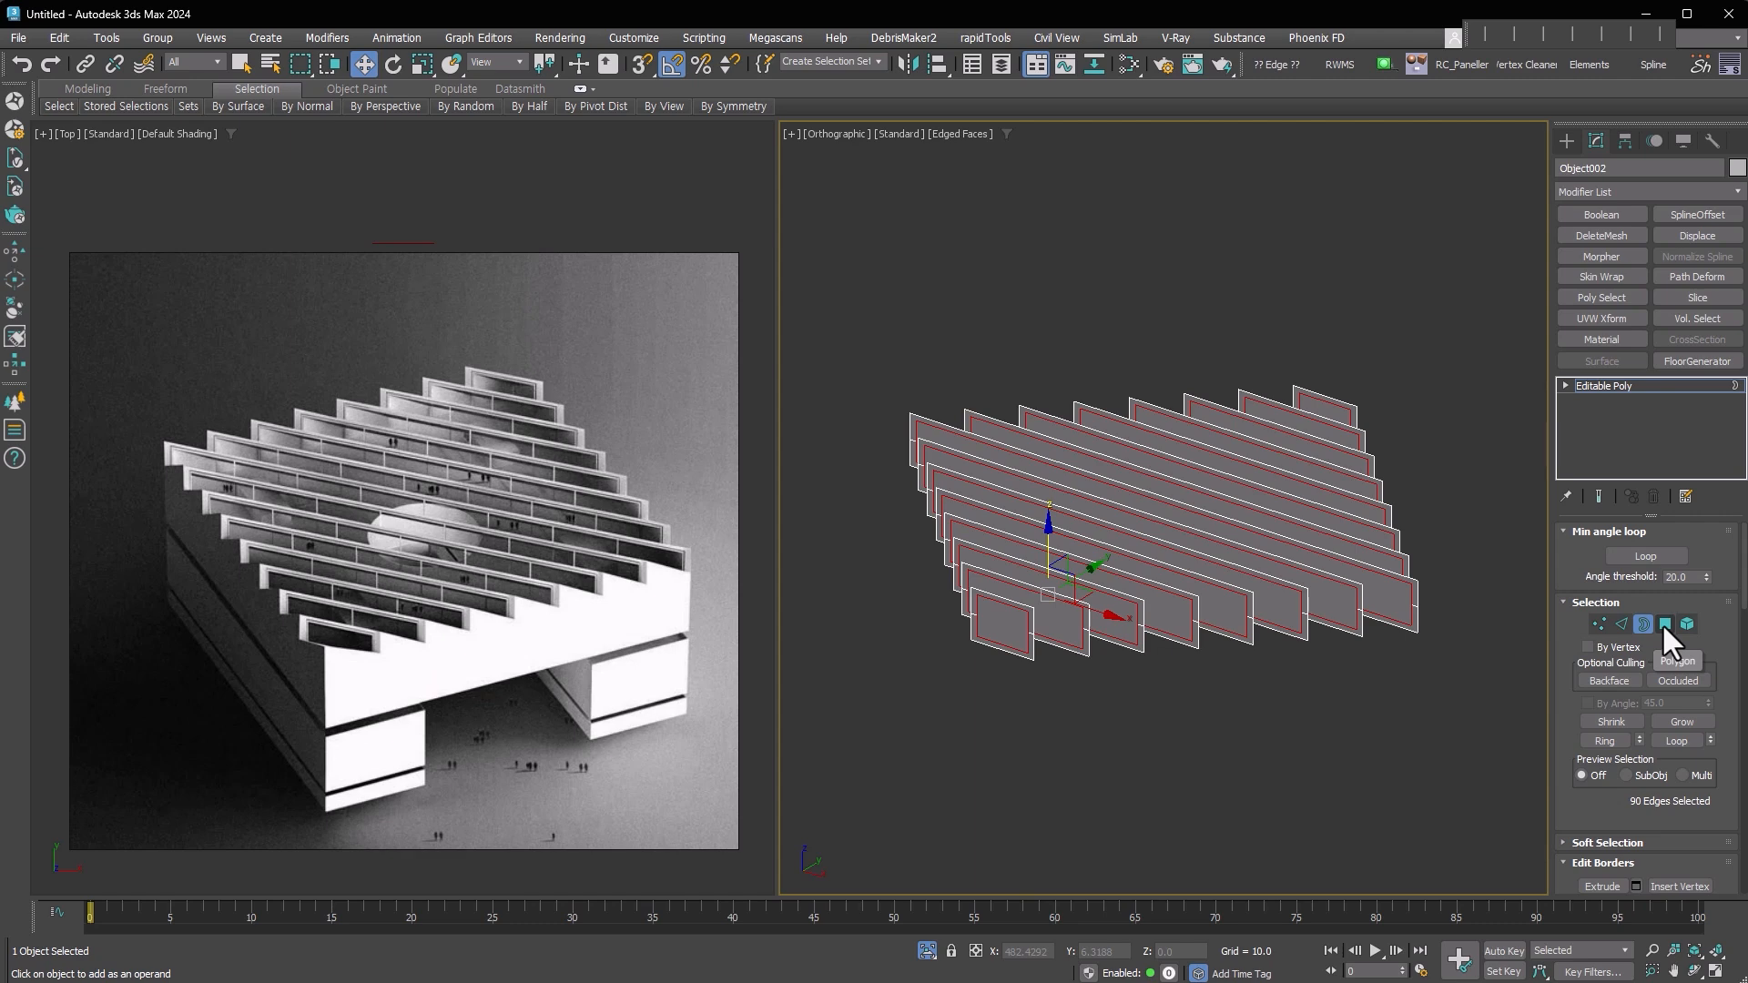
Select the capped faces, invert the selection and delete the surrounding frame polygons
{"action": "left_click", "coordinate": [1662, 622]}
{"action": "left_click", "coordinate": [1264, 409]}
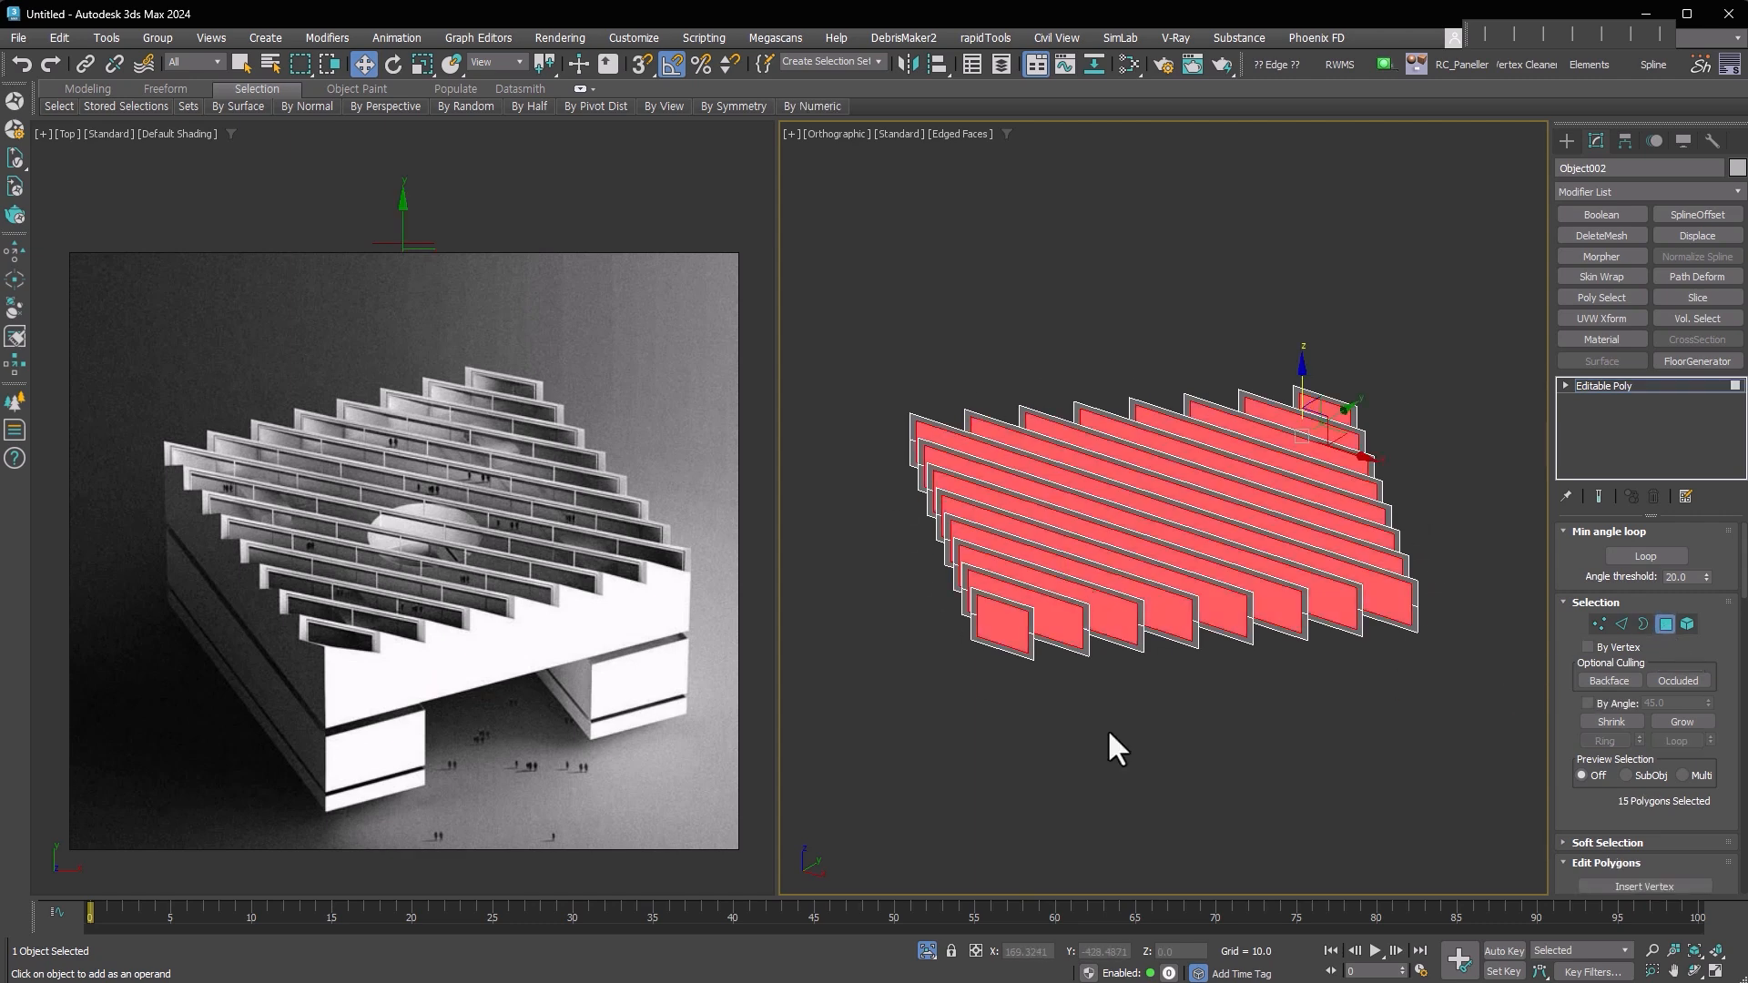
{"action": "key", "text": "ctrl+i"}
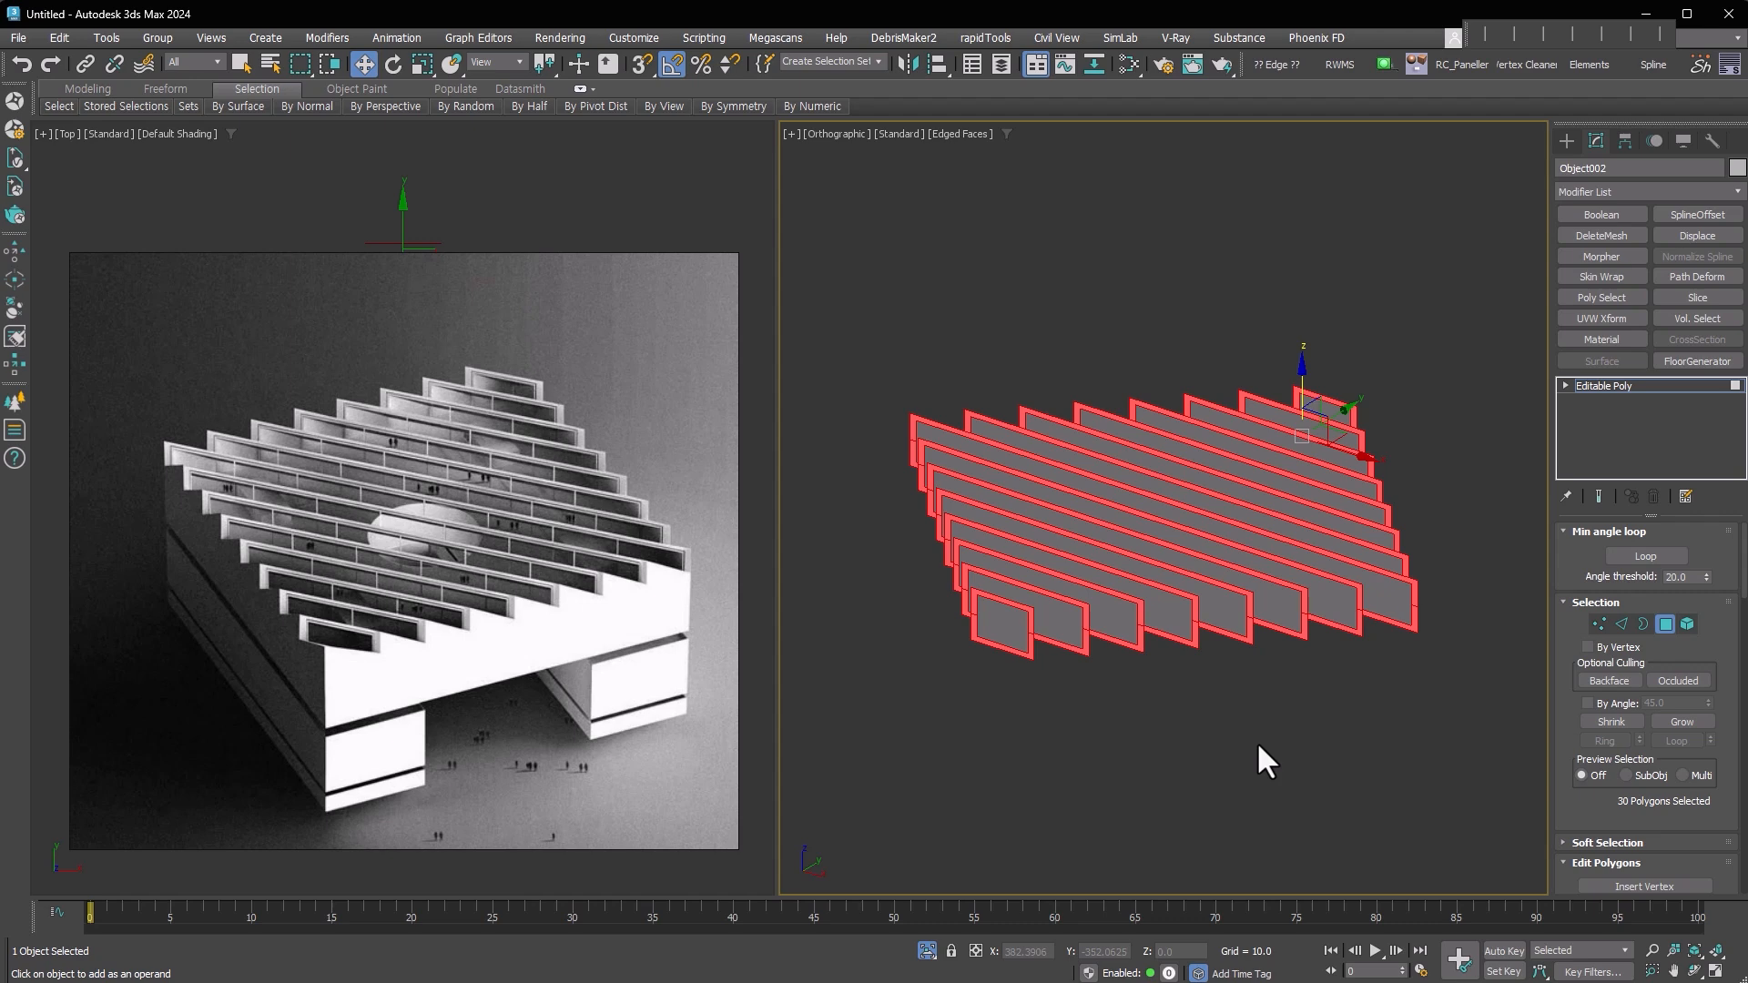
{"action": "left_click", "coordinate": [1257, 742]}
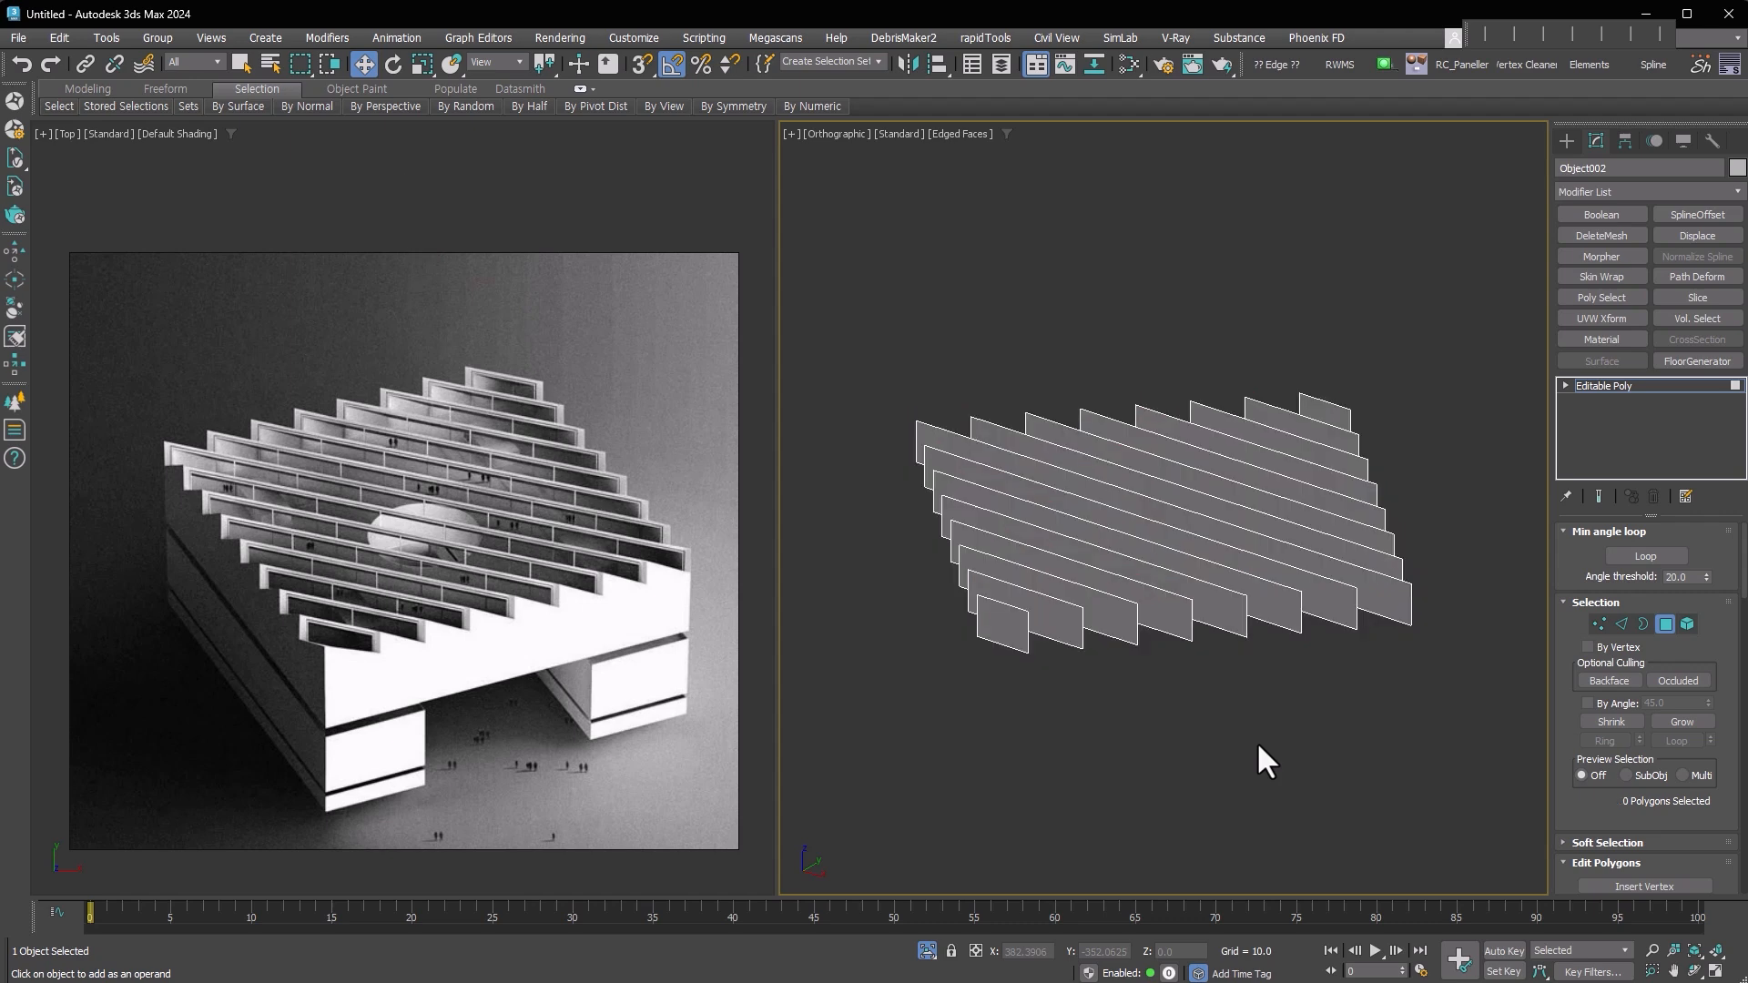
Connect the middle row of vertices in the front view to split every panel horizontally at mid-height
{"action": "key", "text": "f"}
{"action": "left_click", "coordinate": [1599, 623]}
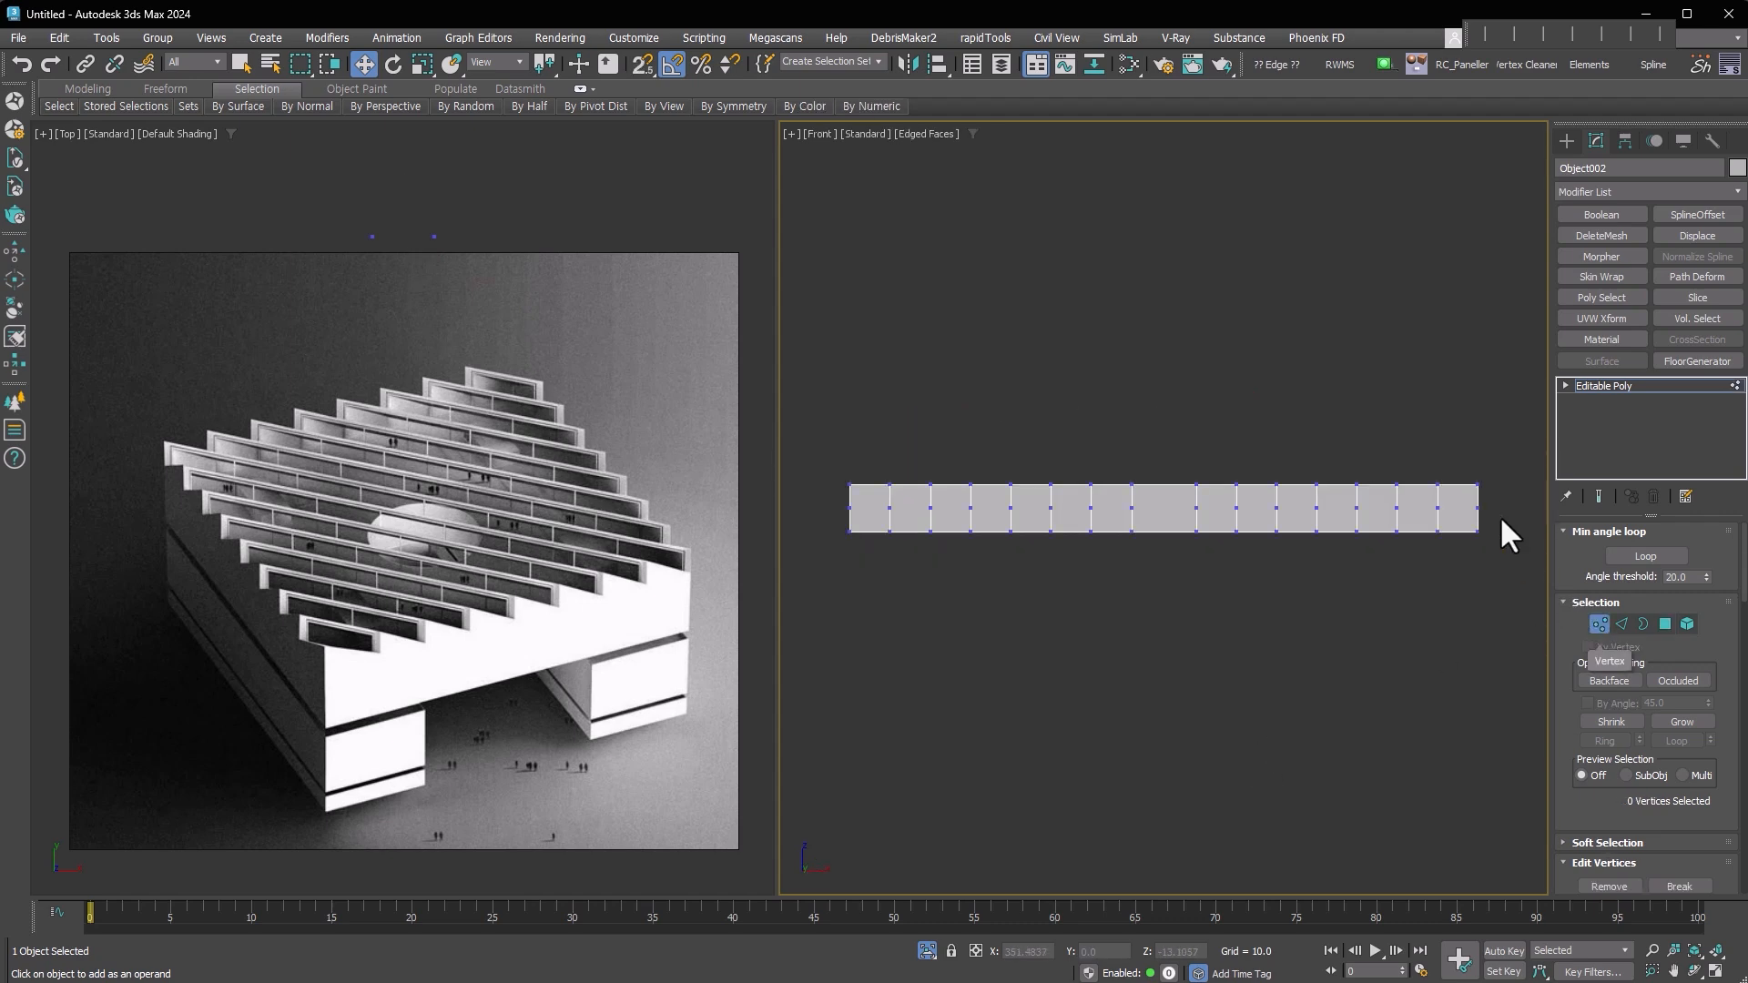
{"action": "left_click_drag", "start_coordinate": [827, 498], "coordinate": [1531, 511]}
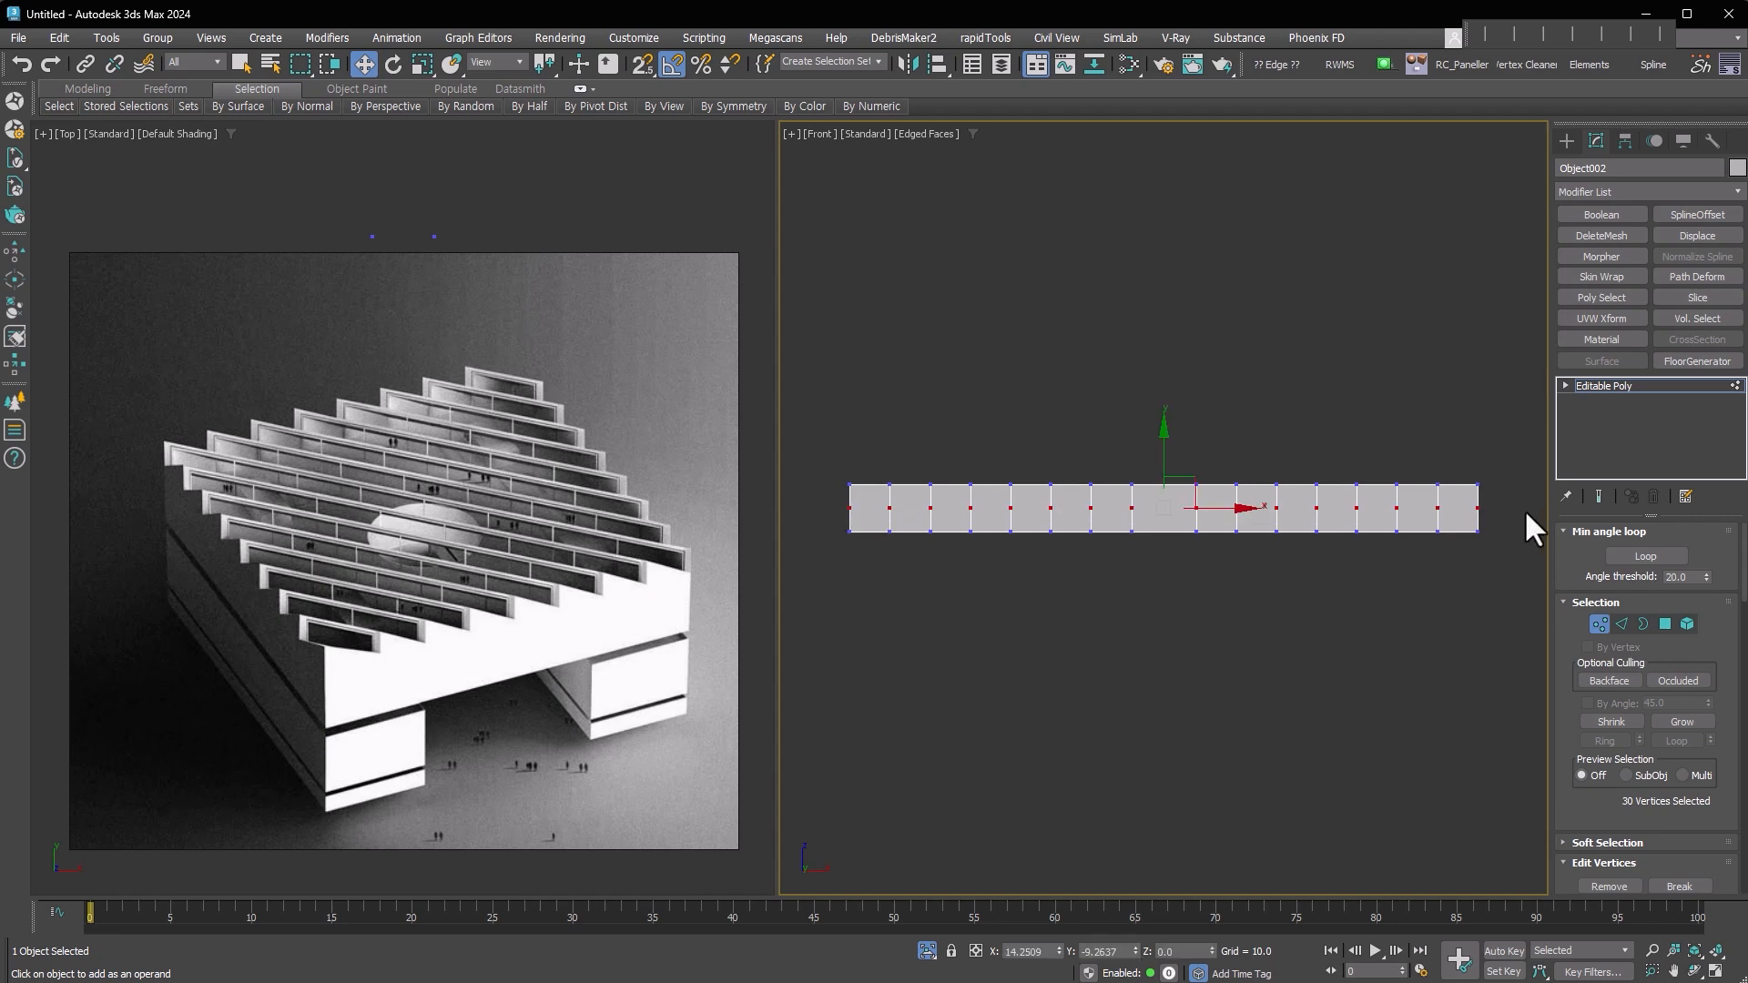
{"action": "left_click_drag", "start_coordinate": [1581, 831], "coordinate": [1600, 564]}
{"action": "left_click", "coordinate": [1630, 689]}
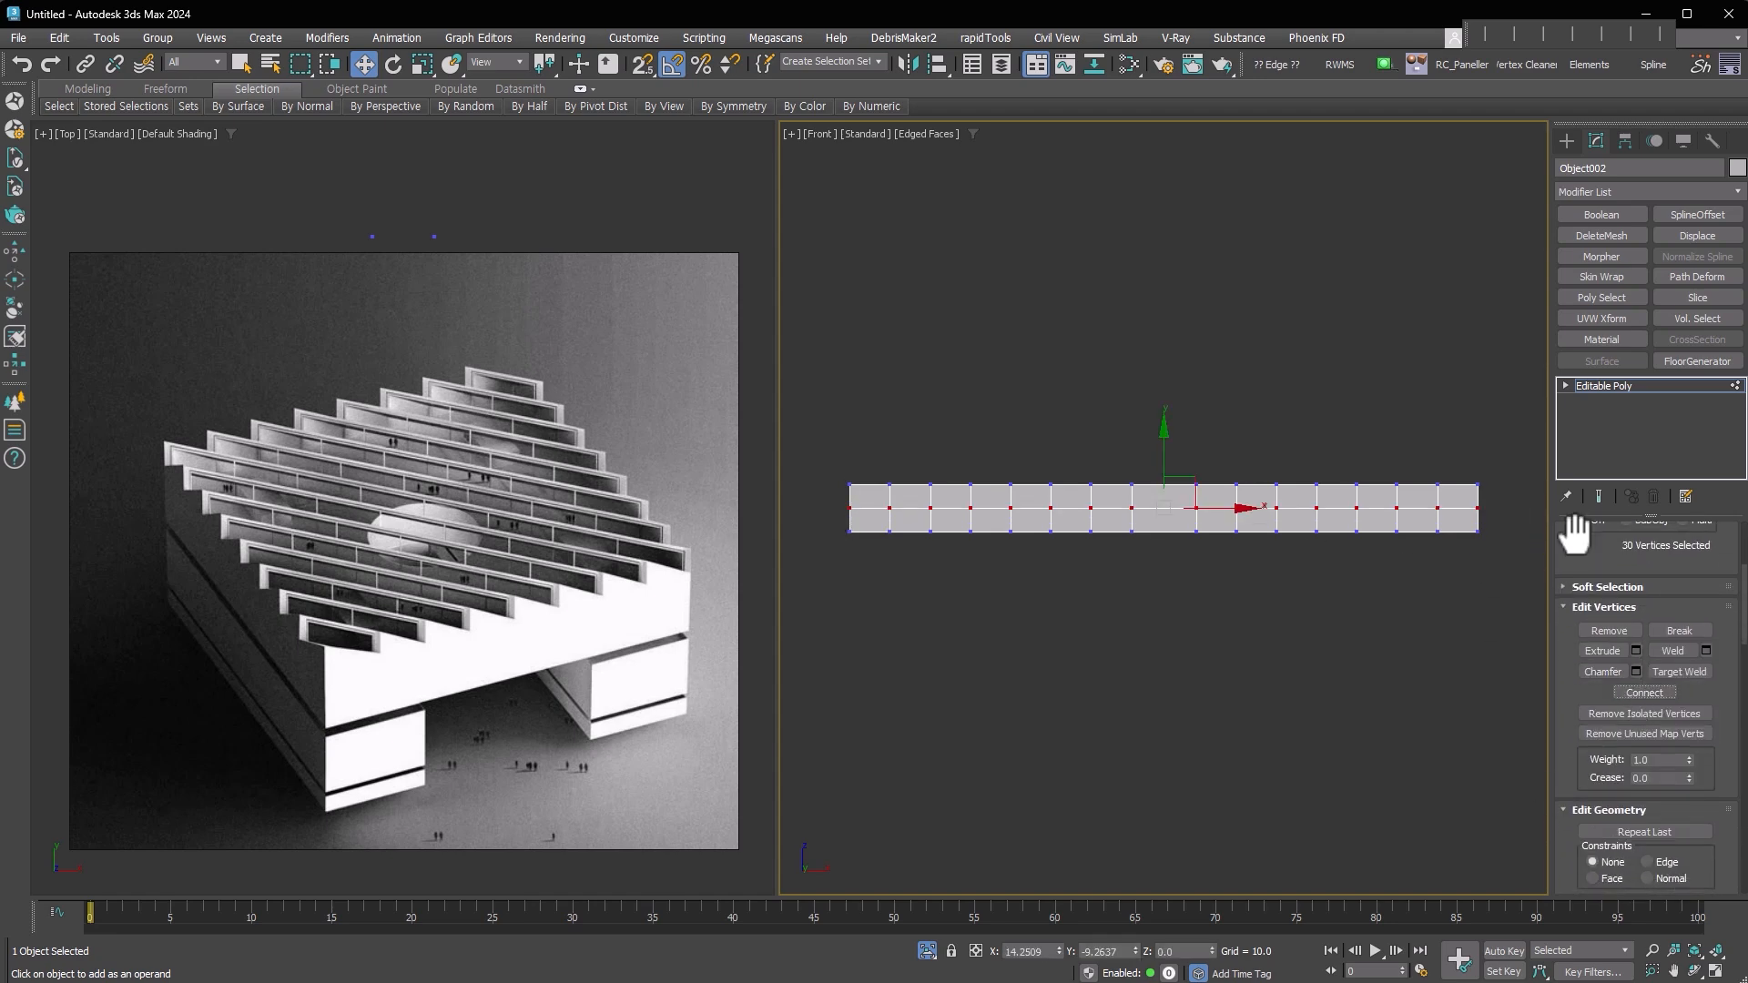
Delete the lower row of panel polygons in the front view
{"action": "left_click", "coordinate": [1566, 387]}
{"action": "left_click", "coordinate": [1603, 448]}
{"action": "left_click_drag", "start_coordinate": [1502, 550], "coordinate": [827, 526]}
{"action": "key", "text": "Delete"}
QuickSlice the panels in the top view along parallel diagonals, snapping each cut to the end vertices of the panels
{"action": "middle_click_drag", "start_coordinate": [1142, 554], "coordinate": [1111, 584], "text": "alt"}
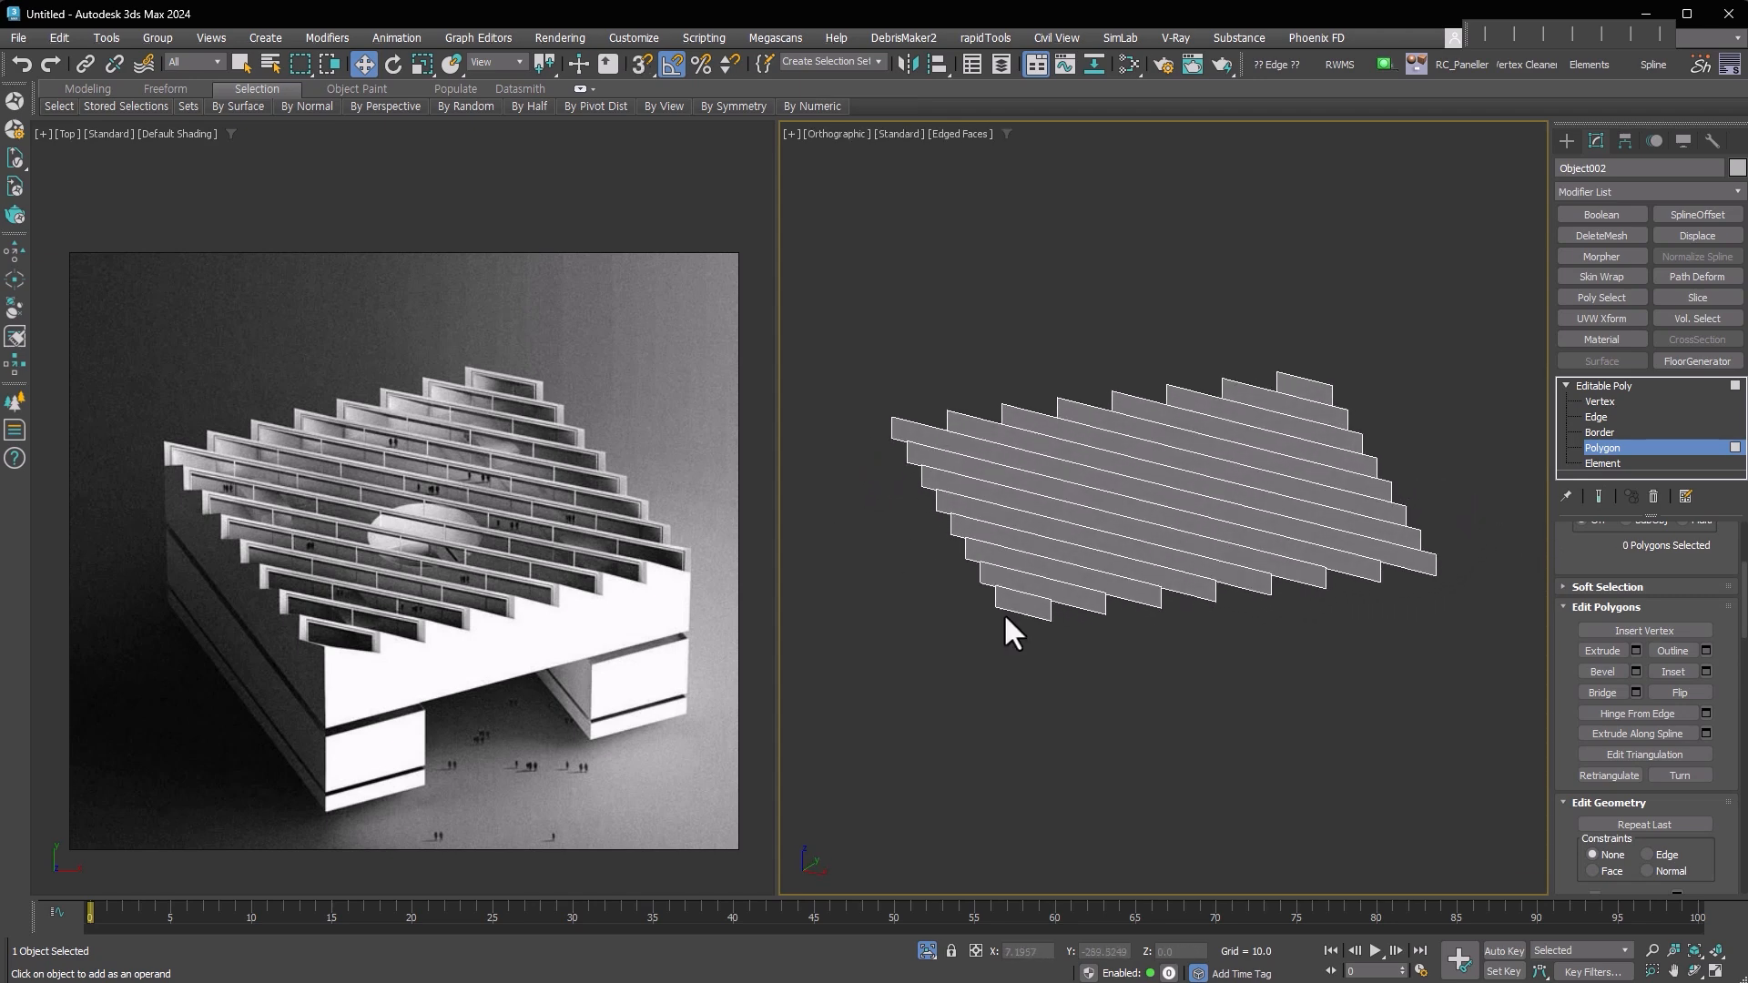
{"action": "scroll", "coordinate": [991, 613], "scroll_direction": "up", "scroll_amount": 2}
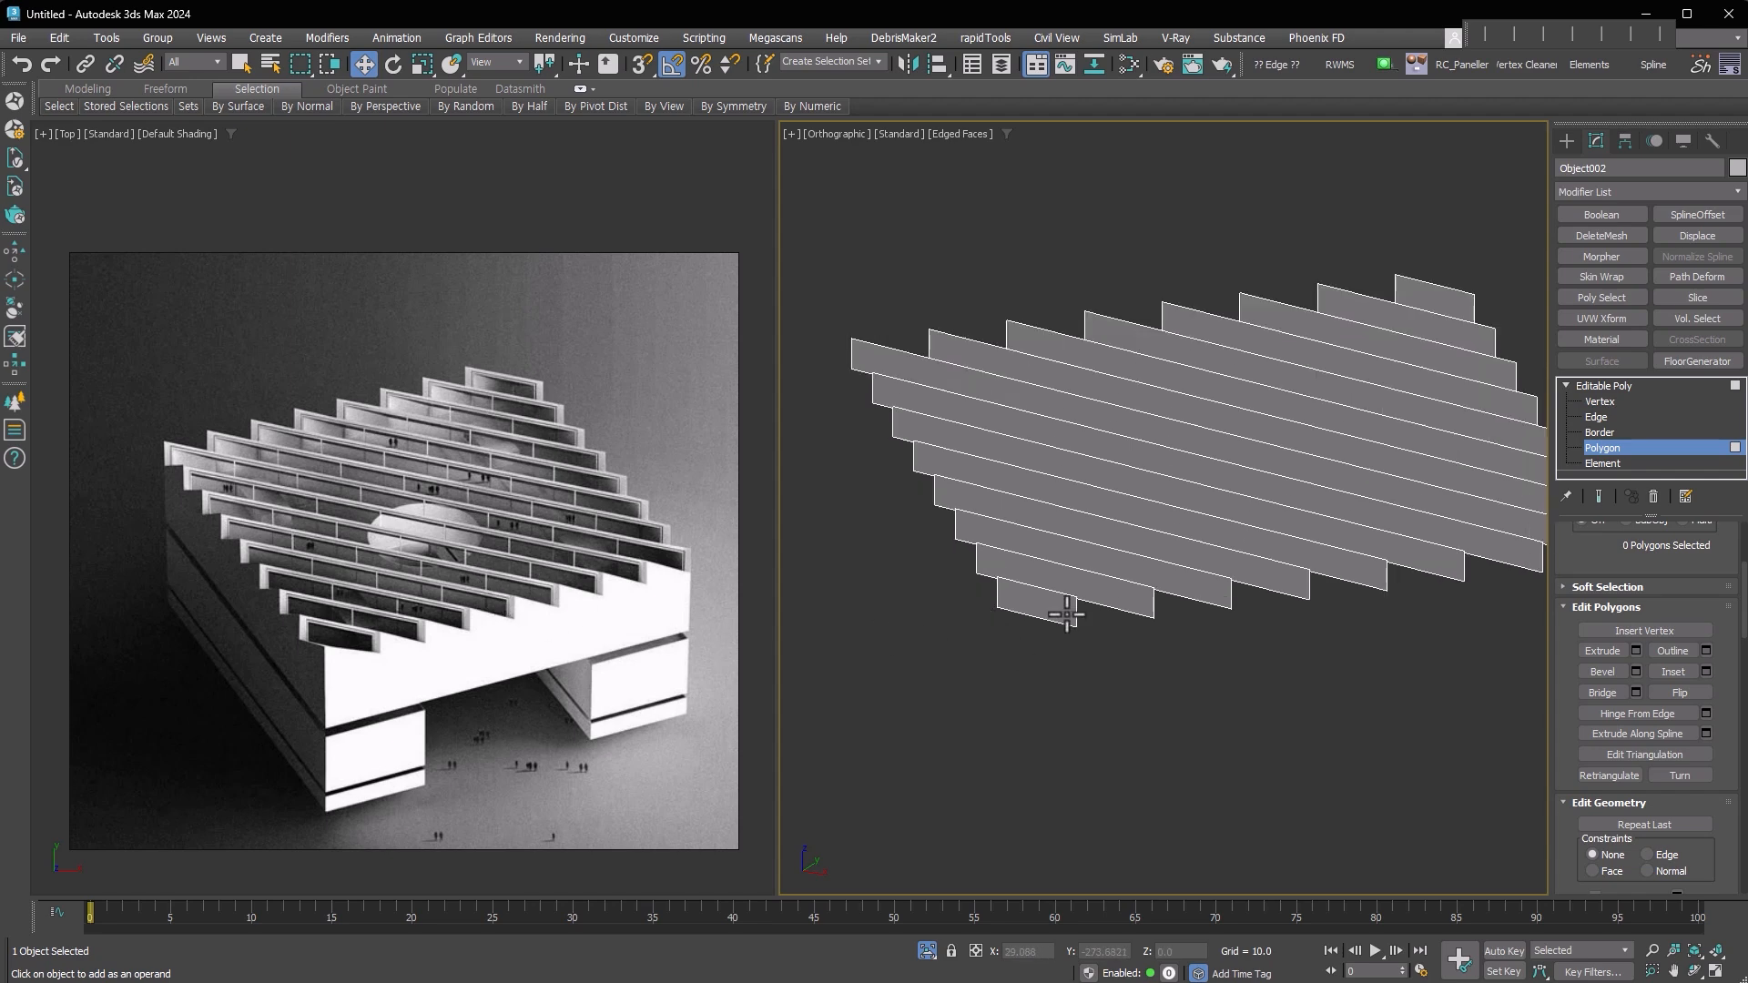
{"action": "key", "text": "t"}
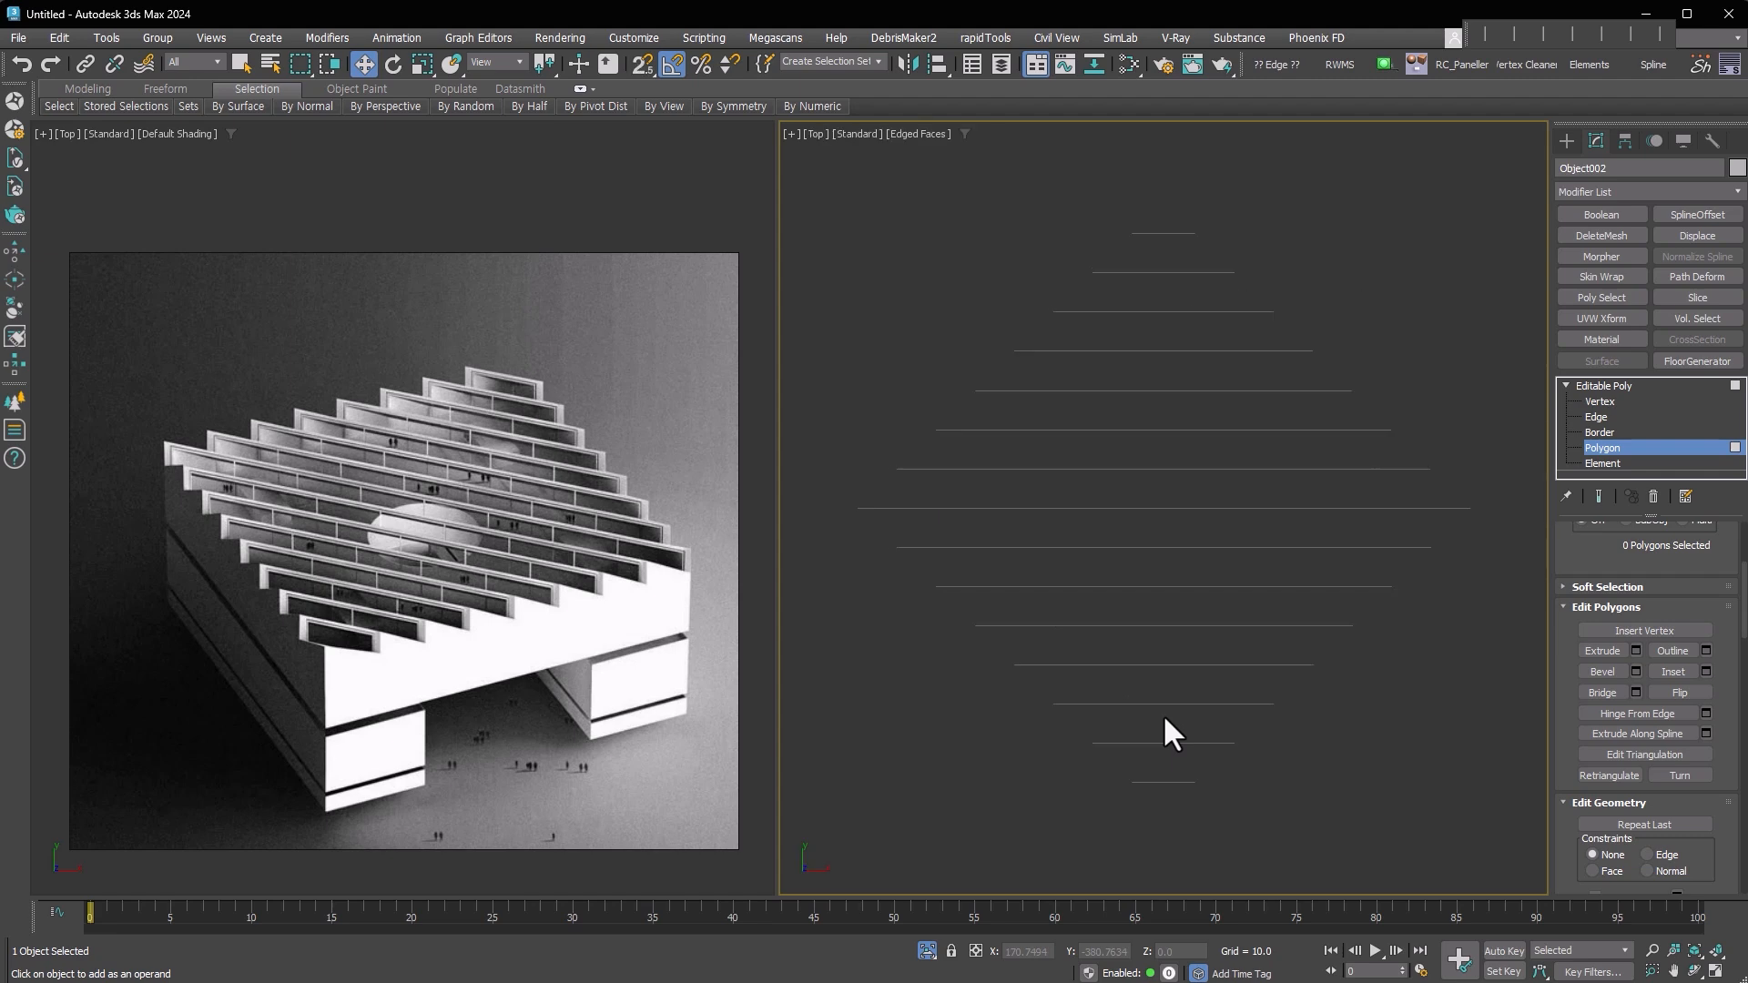
{"action": "left_click", "coordinate": [1636, 447]}
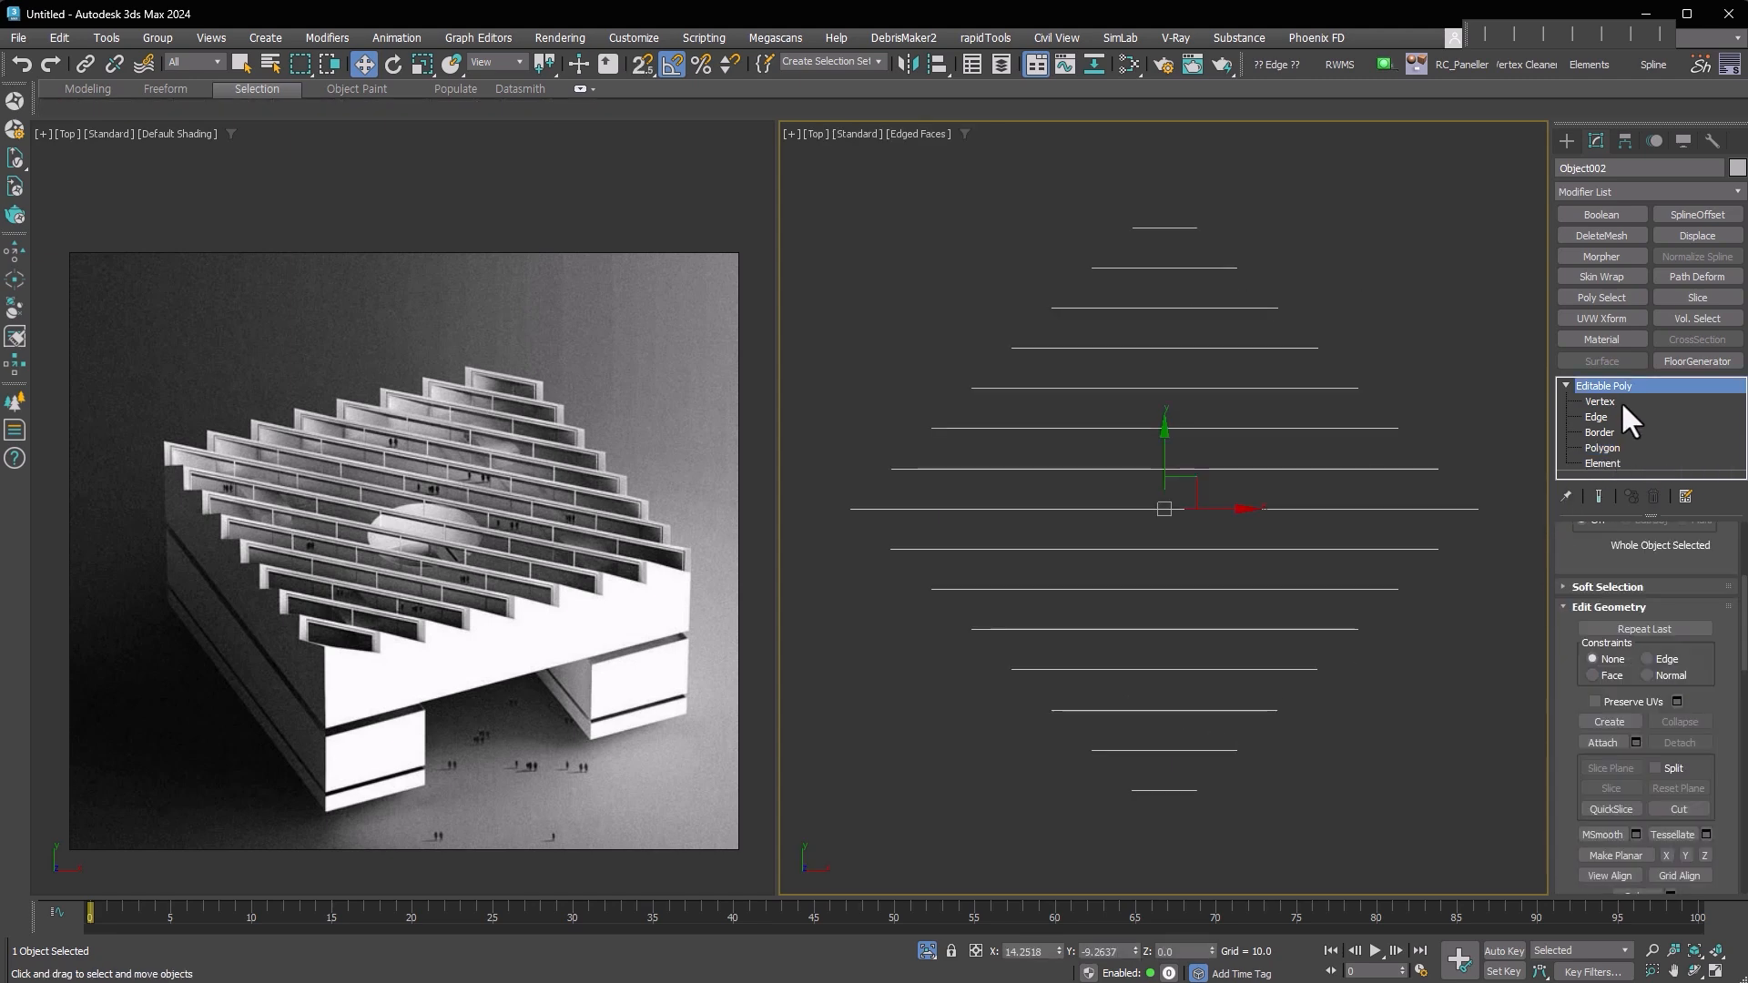
{"action": "scroll", "coordinate": [1607, 532], "scroll_direction": "down", "scroll_amount": 4}
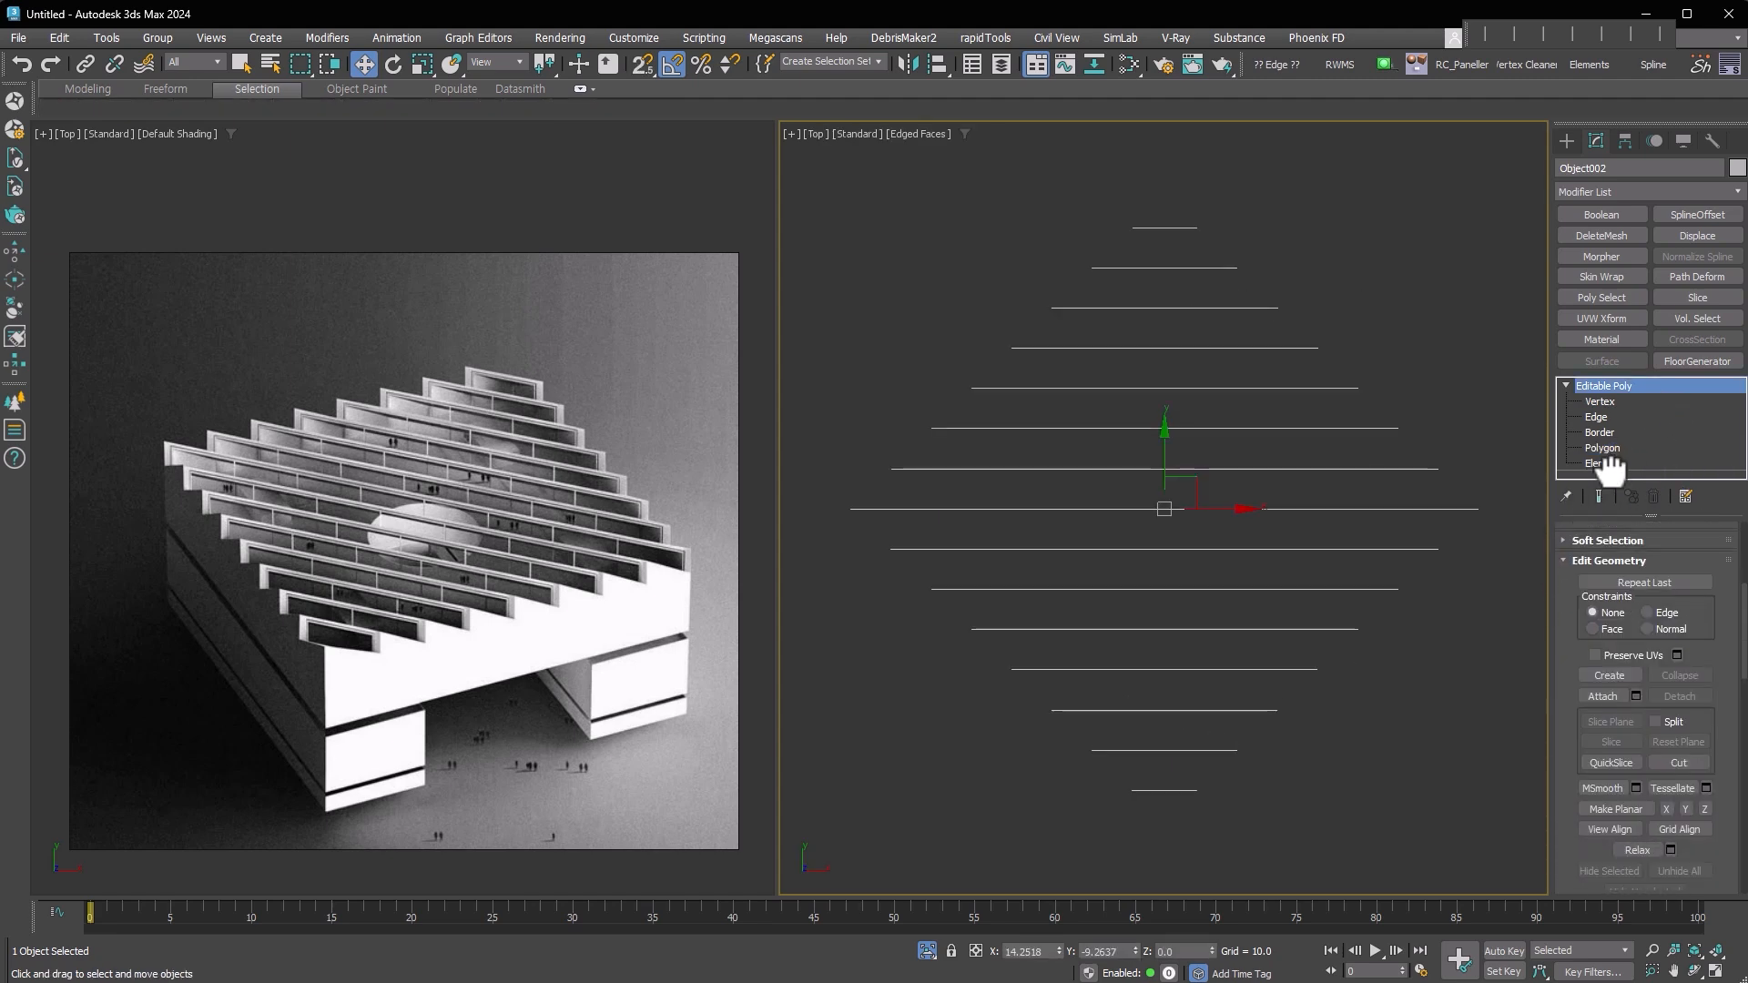
{"action": "left_click", "coordinate": [1612, 662]}
{"action": "key", "text": "s"}
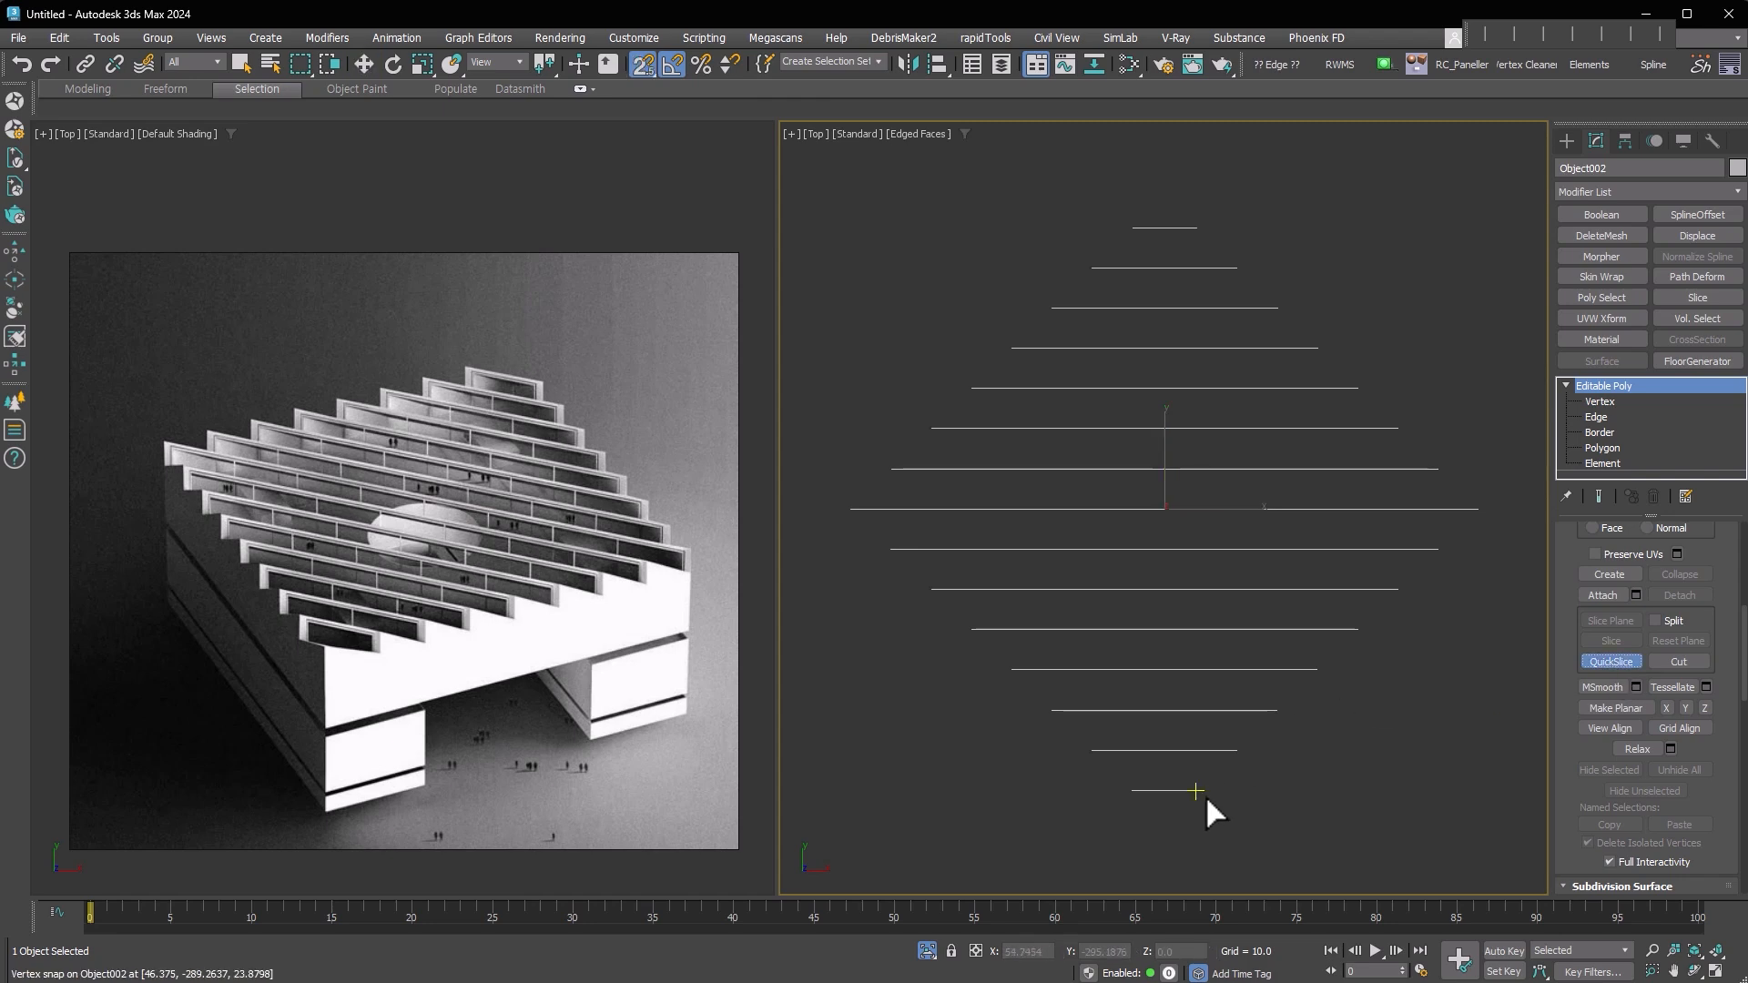
{"action": "left_click", "coordinate": [1203, 798]}
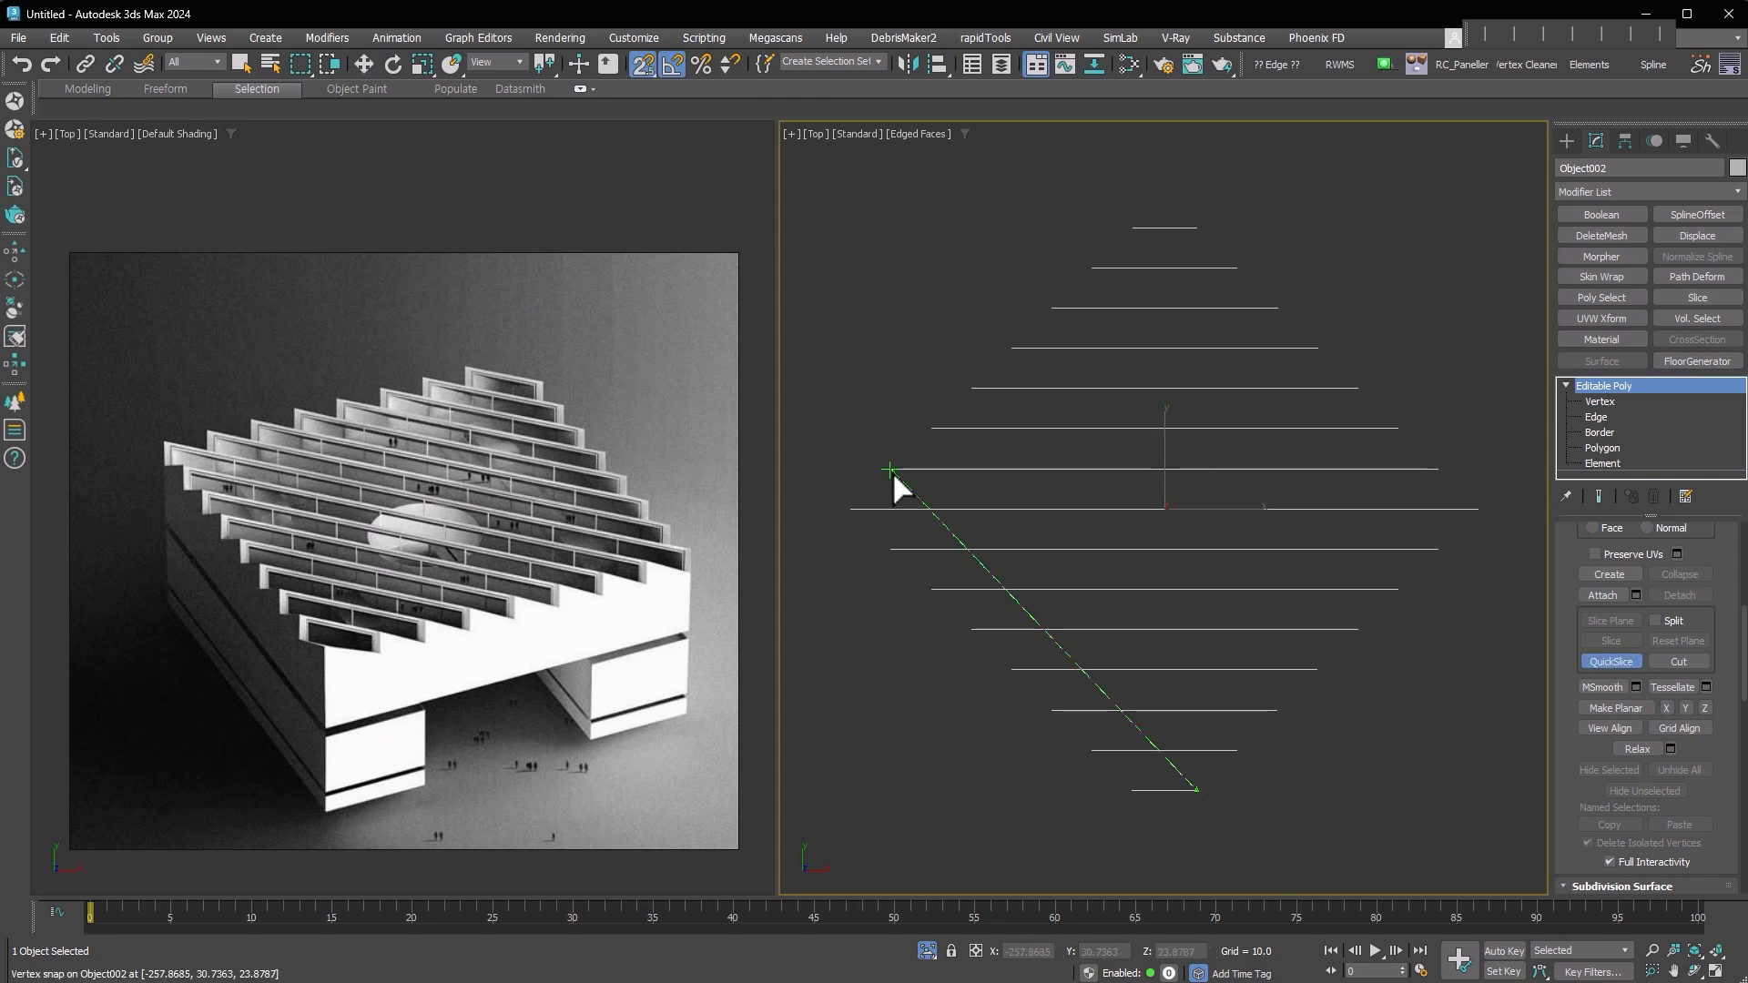
{"action": "left_click", "coordinate": [893, 473]}
{"action": "left_click", "coordinate": [1277, 711]}
{"action": "left_click", "coordinate": [972, 389]}
{"action": "left_click", "coordinate": [1399, 590]}
{"action": "left_click", "coordinate": [1093, 269]}
{"action": "left_click", "coordinate": [1438, 550]}
{"action": "left_click", "coordinate": [1133, 229]}
{"action": "left_click", "coordinate": [1358, 630]}
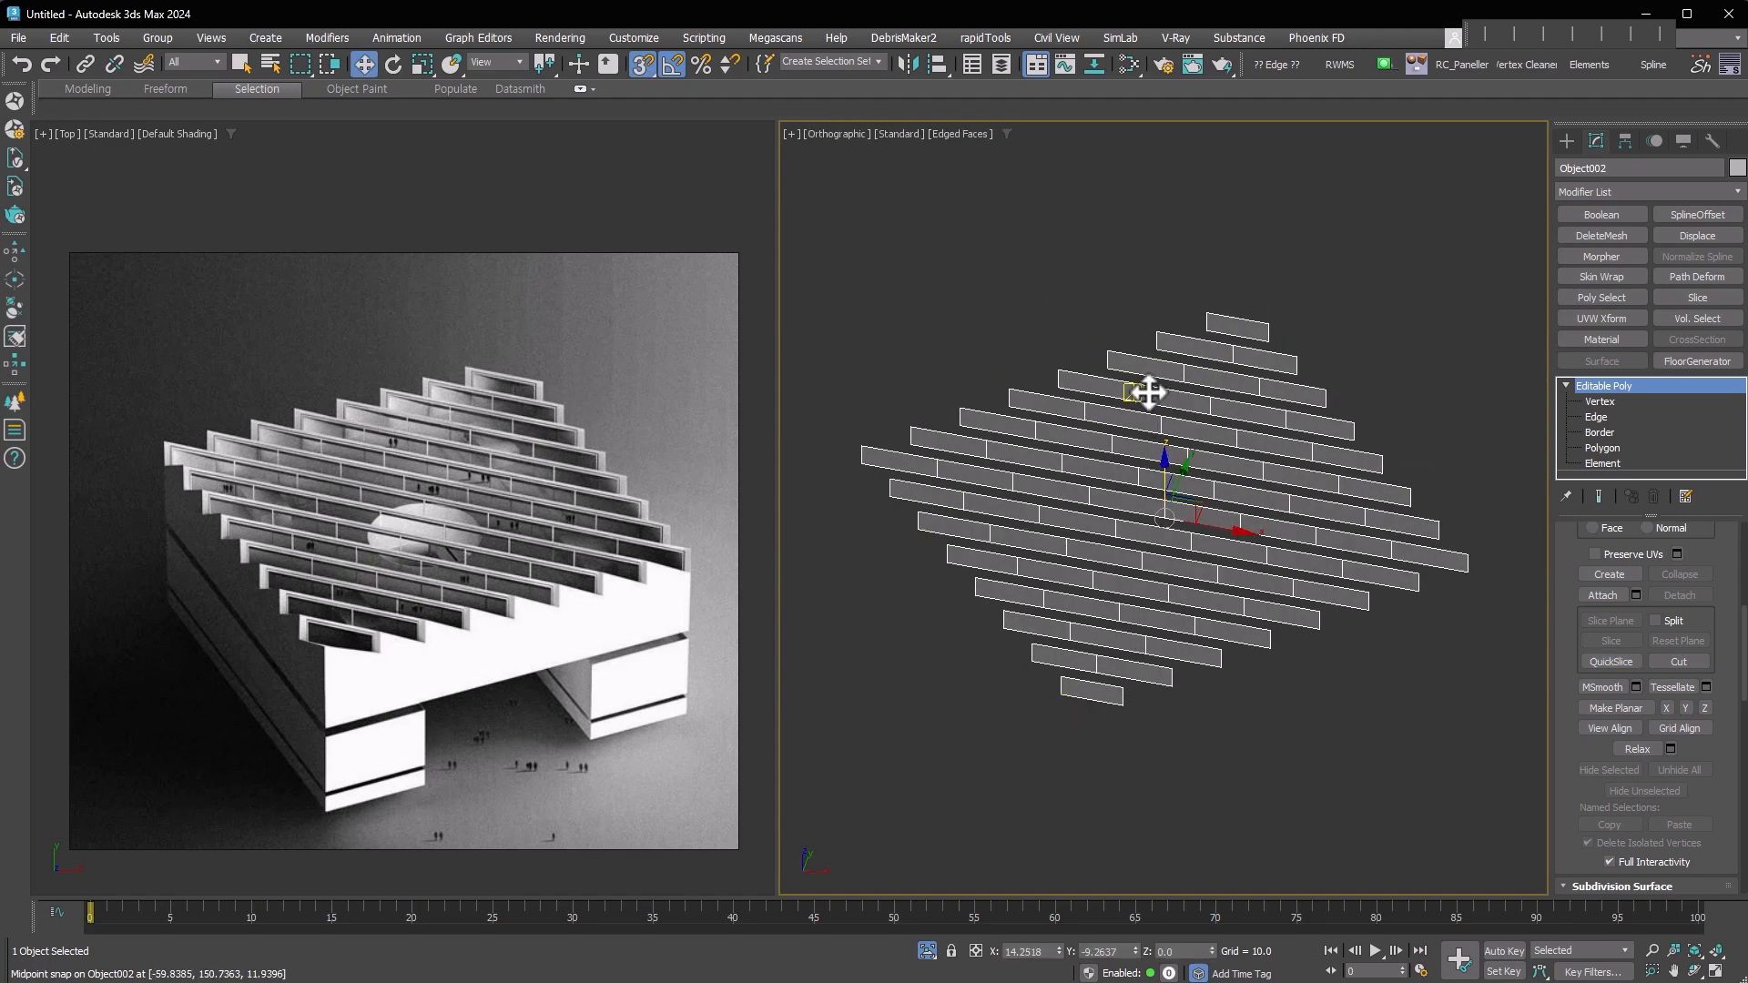
Select the vertical divider edges shared by neighbouring panels, leaving out the outer borders and the stray edges at the row ends
{"action": "middle_click_drag", "start_coordinate": [1244, 558], "coordinate": [1211, 575], "text": "alt"}
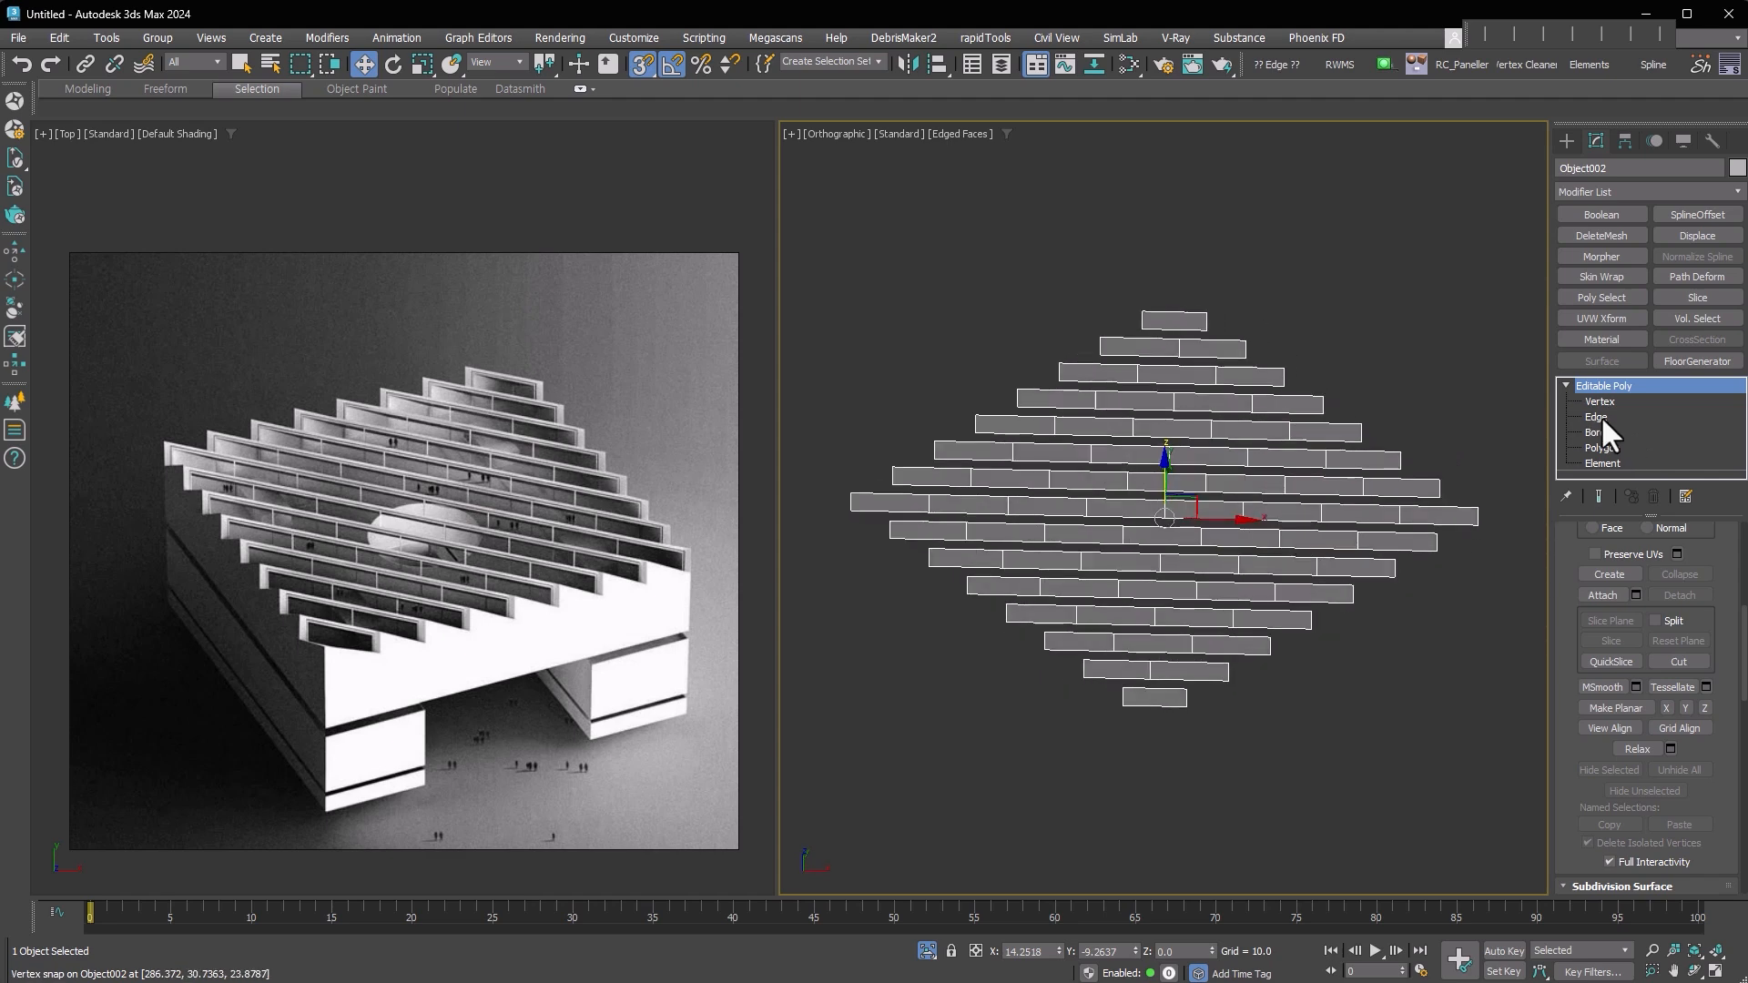
{"action": "left_click", "coordinate": [1613, 443]}
{"action": "middle_click_drag", "start_coordinate": [1420, 673], "coordinate": [1444, 664], "text": "alt"}
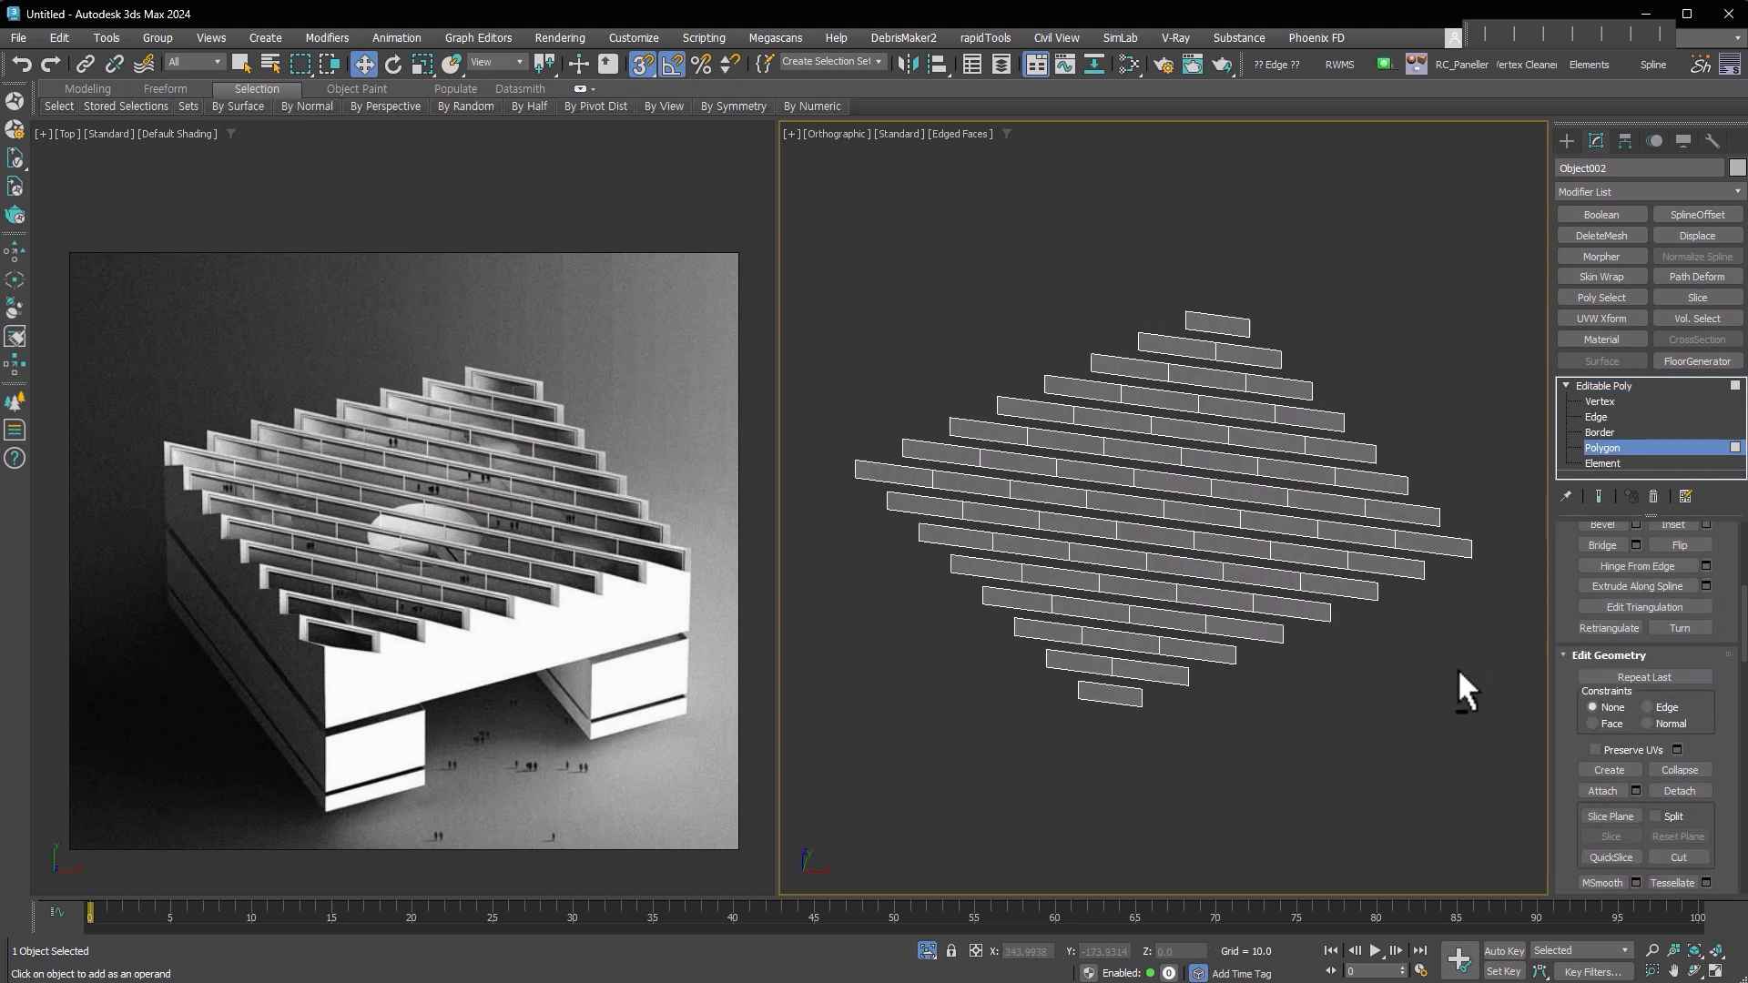
{"action": "key", "text": "ctrl+a"}
{"action": "scroll", "coordinate": [1563, 724], "scroll_direction": "up", "scroll_amount": 5}
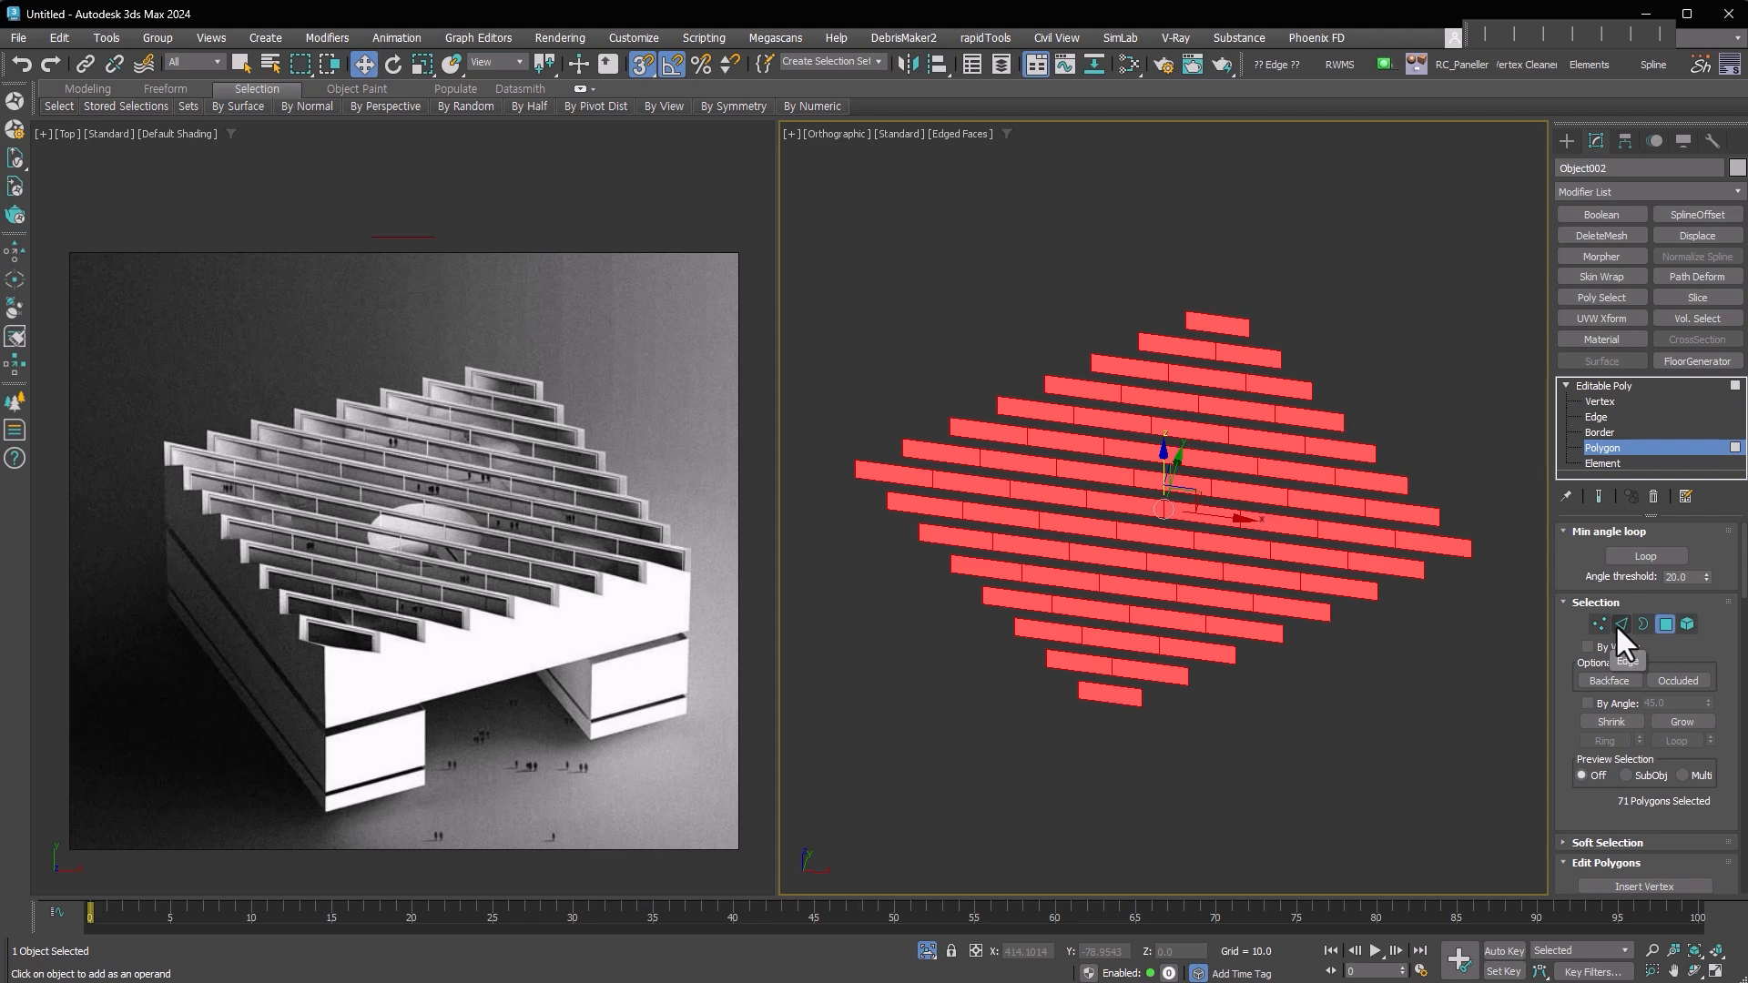
{"action": "left_click", "coordinate": [1621, 626], "text": "ctrl+shift"}
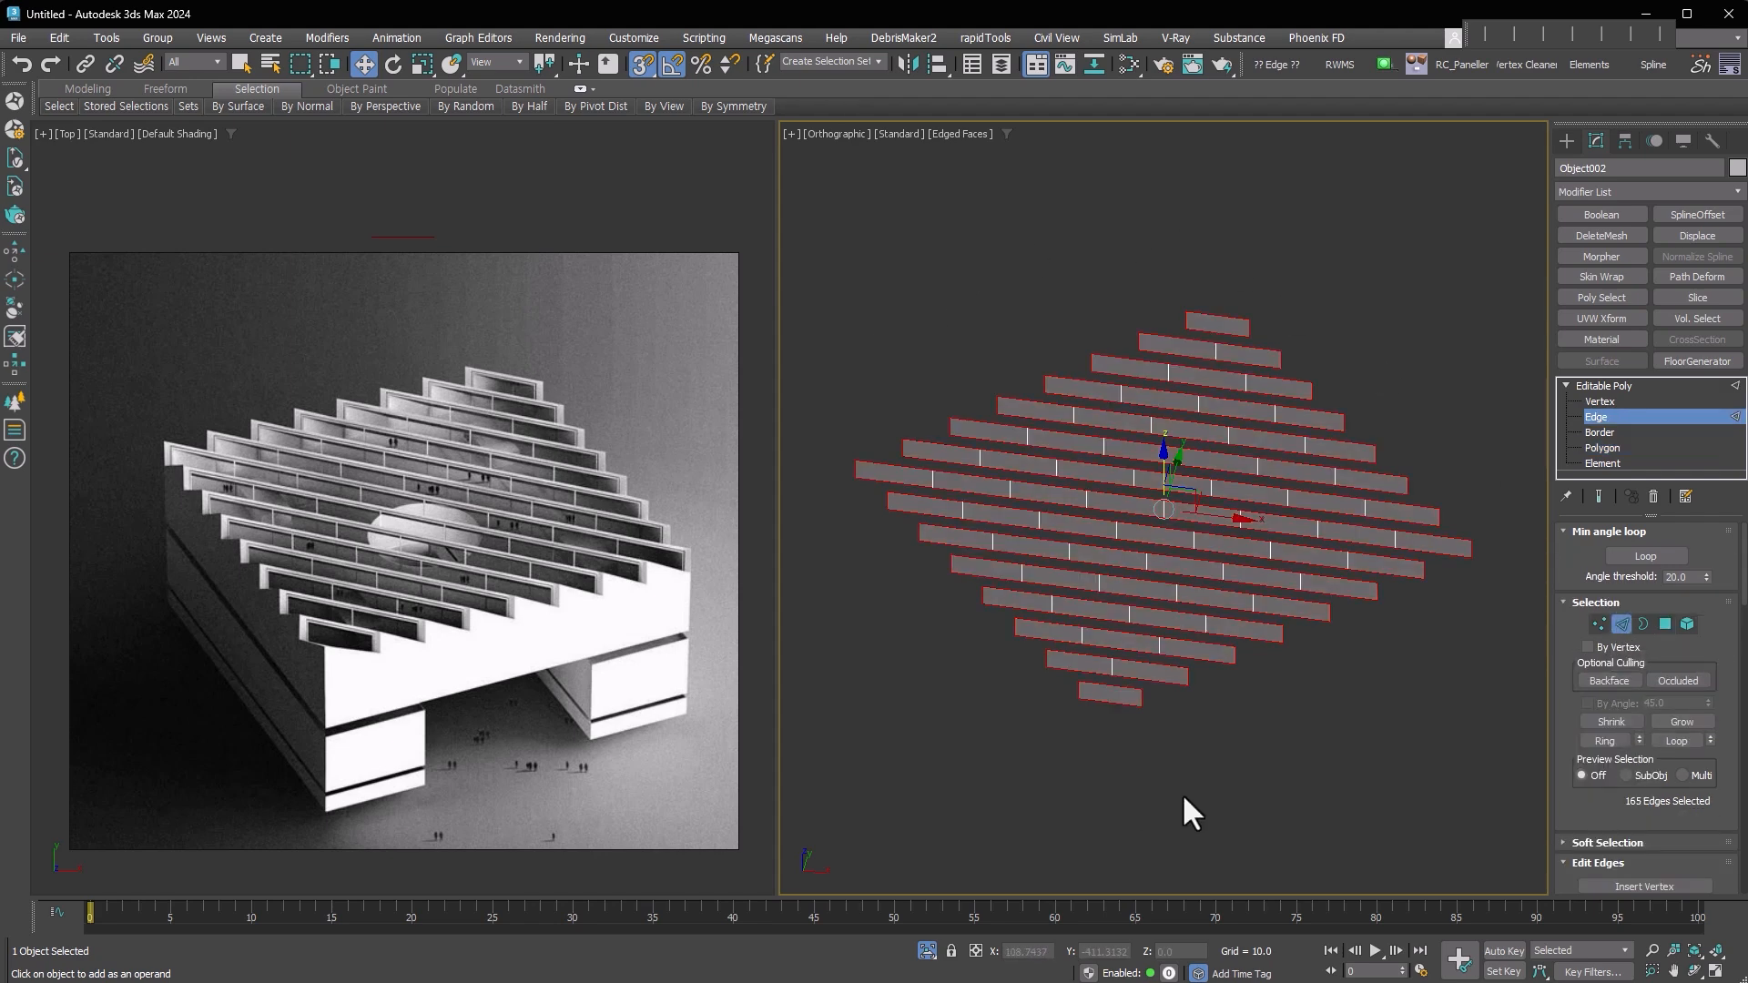
{"action": "key", "text": "ctrl+i"}
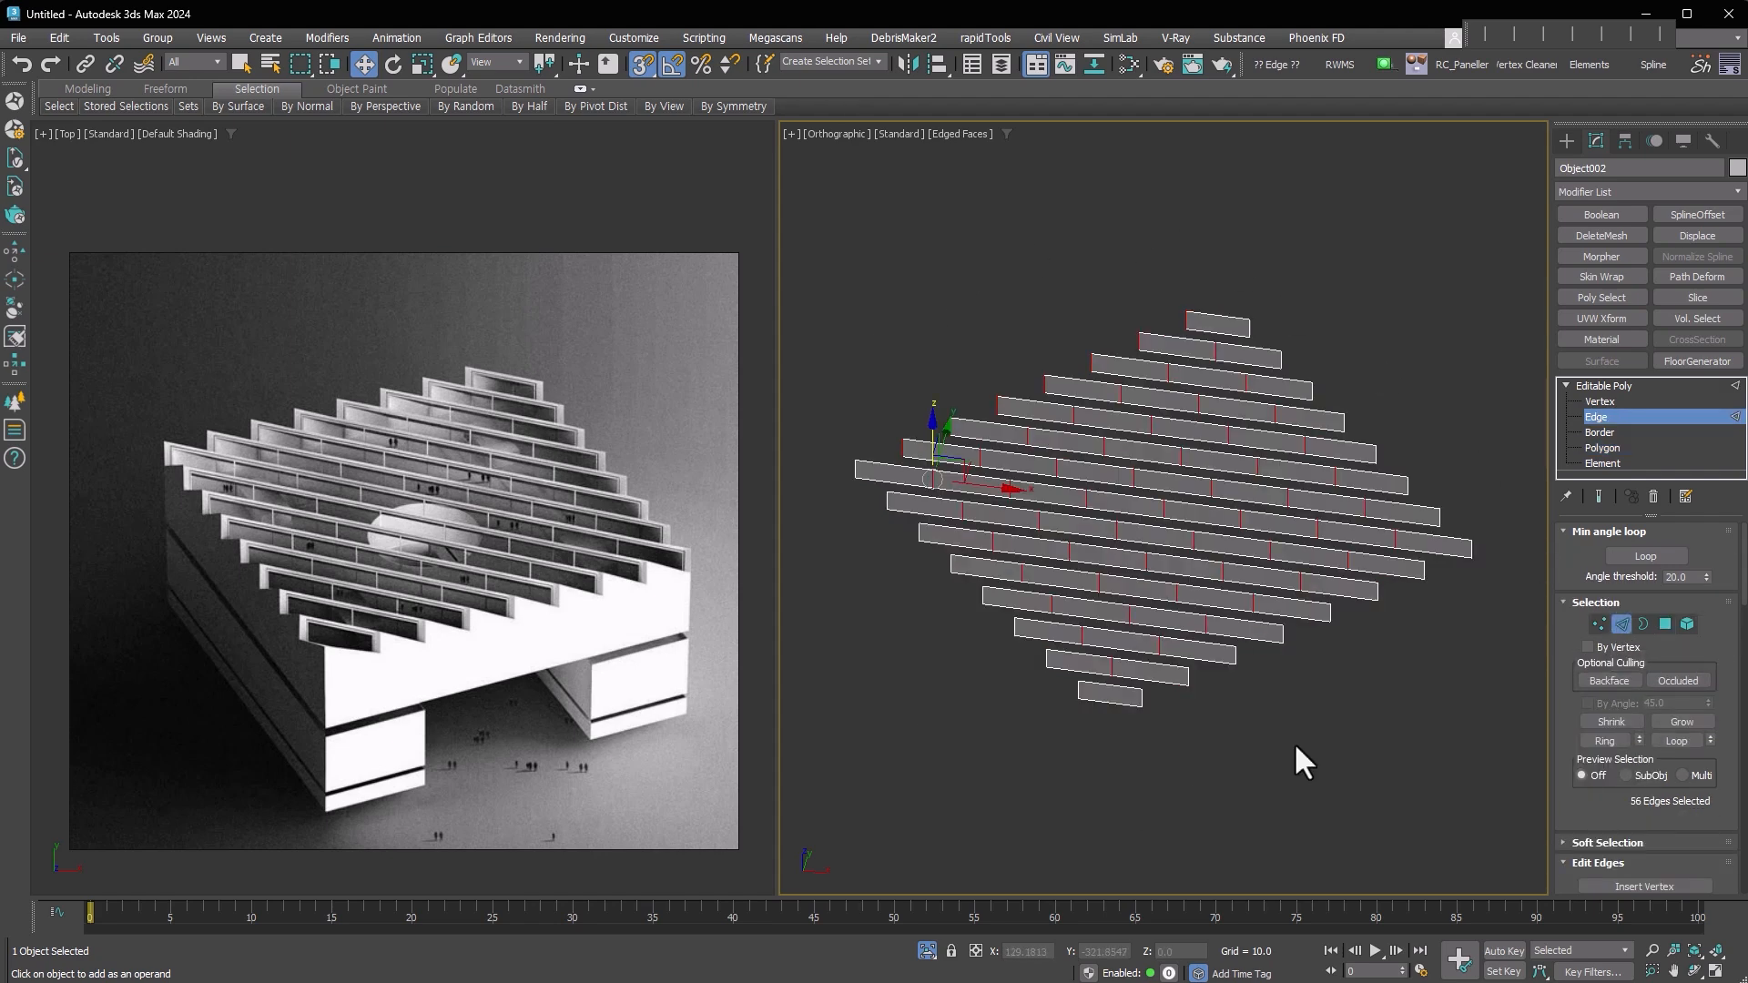
{"action": "middle_click_drag", "start_coordinate": [948, 437], "coordinate": [1019, 391], "text": "alt"}
{"action": "left_click_drag", "start_coordinate": [938, 264], "coordinate": [1011, 637], "text": "alt"}
Chamfer the selected divider edges by 1.0 with 0 segments to form narrow divider strips between the panels
{"action": "middle_click_drag", "start_coordinate": [1211, 510], "coordinate": [1322, 551], "text": "alt"}
{"action": "scroll", "coordinate": [1169, 553], "scroll_direction": "up", "scroll_amount": 3}
{"action": "middle_click_drag", "start_coordinate": [1167, 553], "coordinate": [1190, 559]}
{"action": "right_click", "coordinate": [1111, 545]}
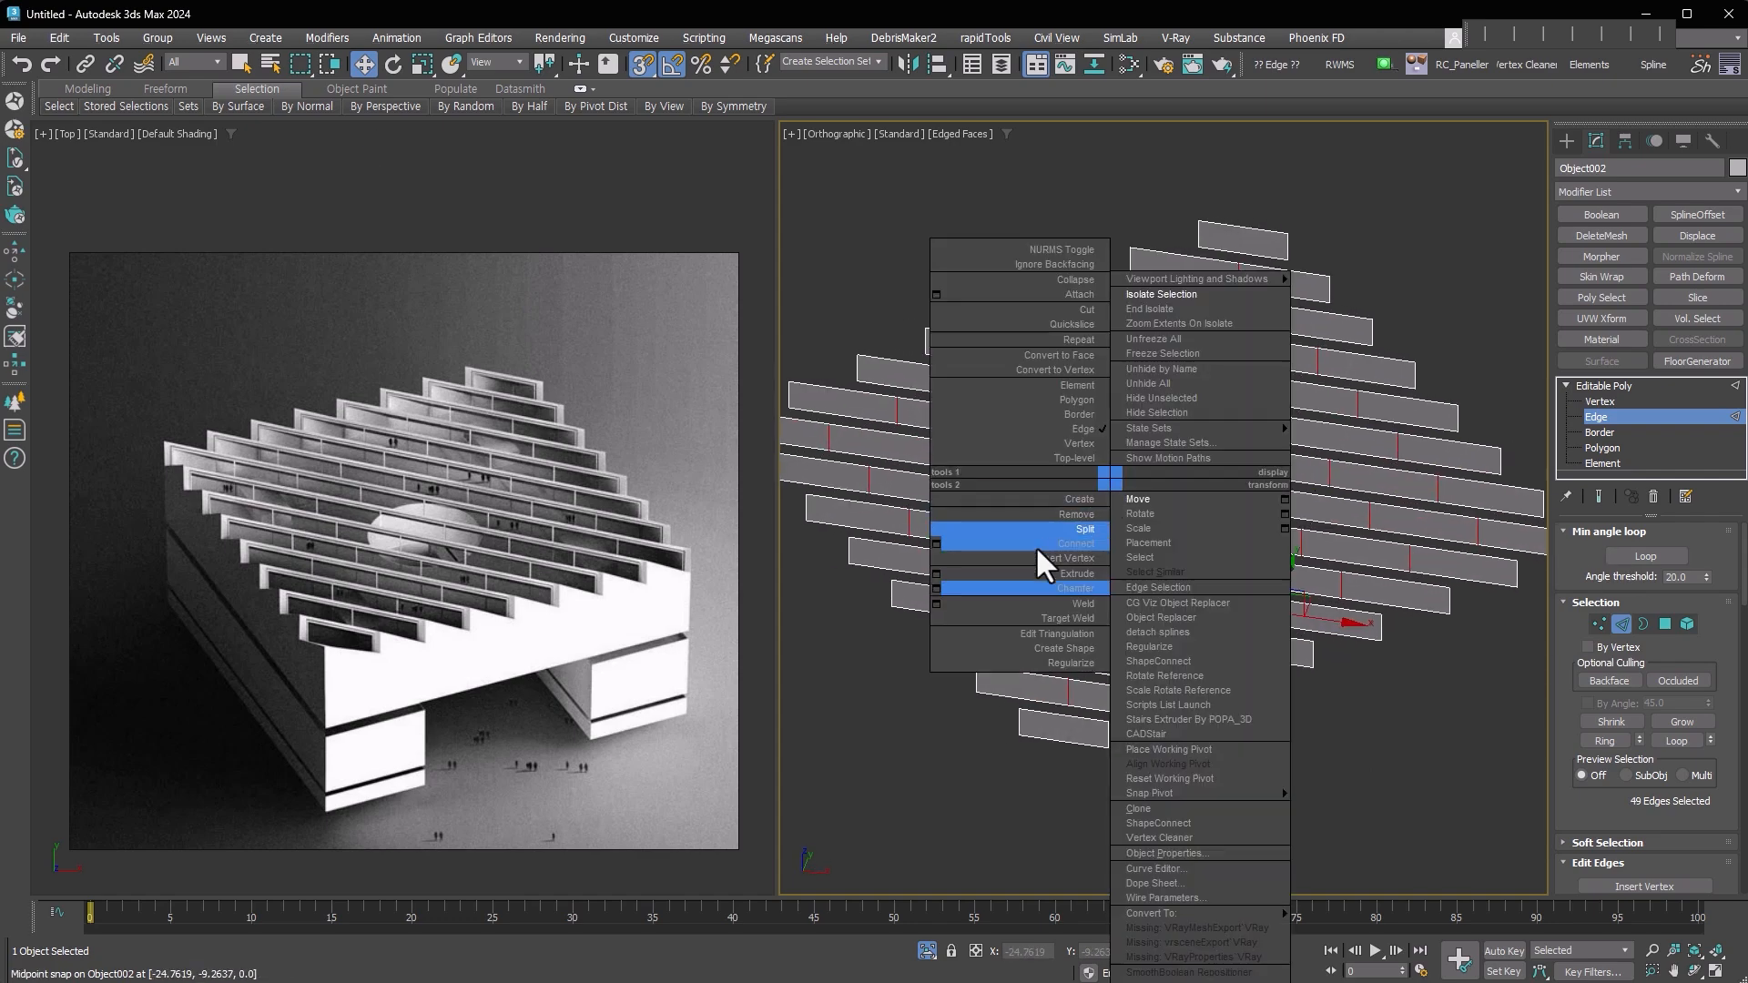
{"action": "left_click", "coordinate": [938, 588]}
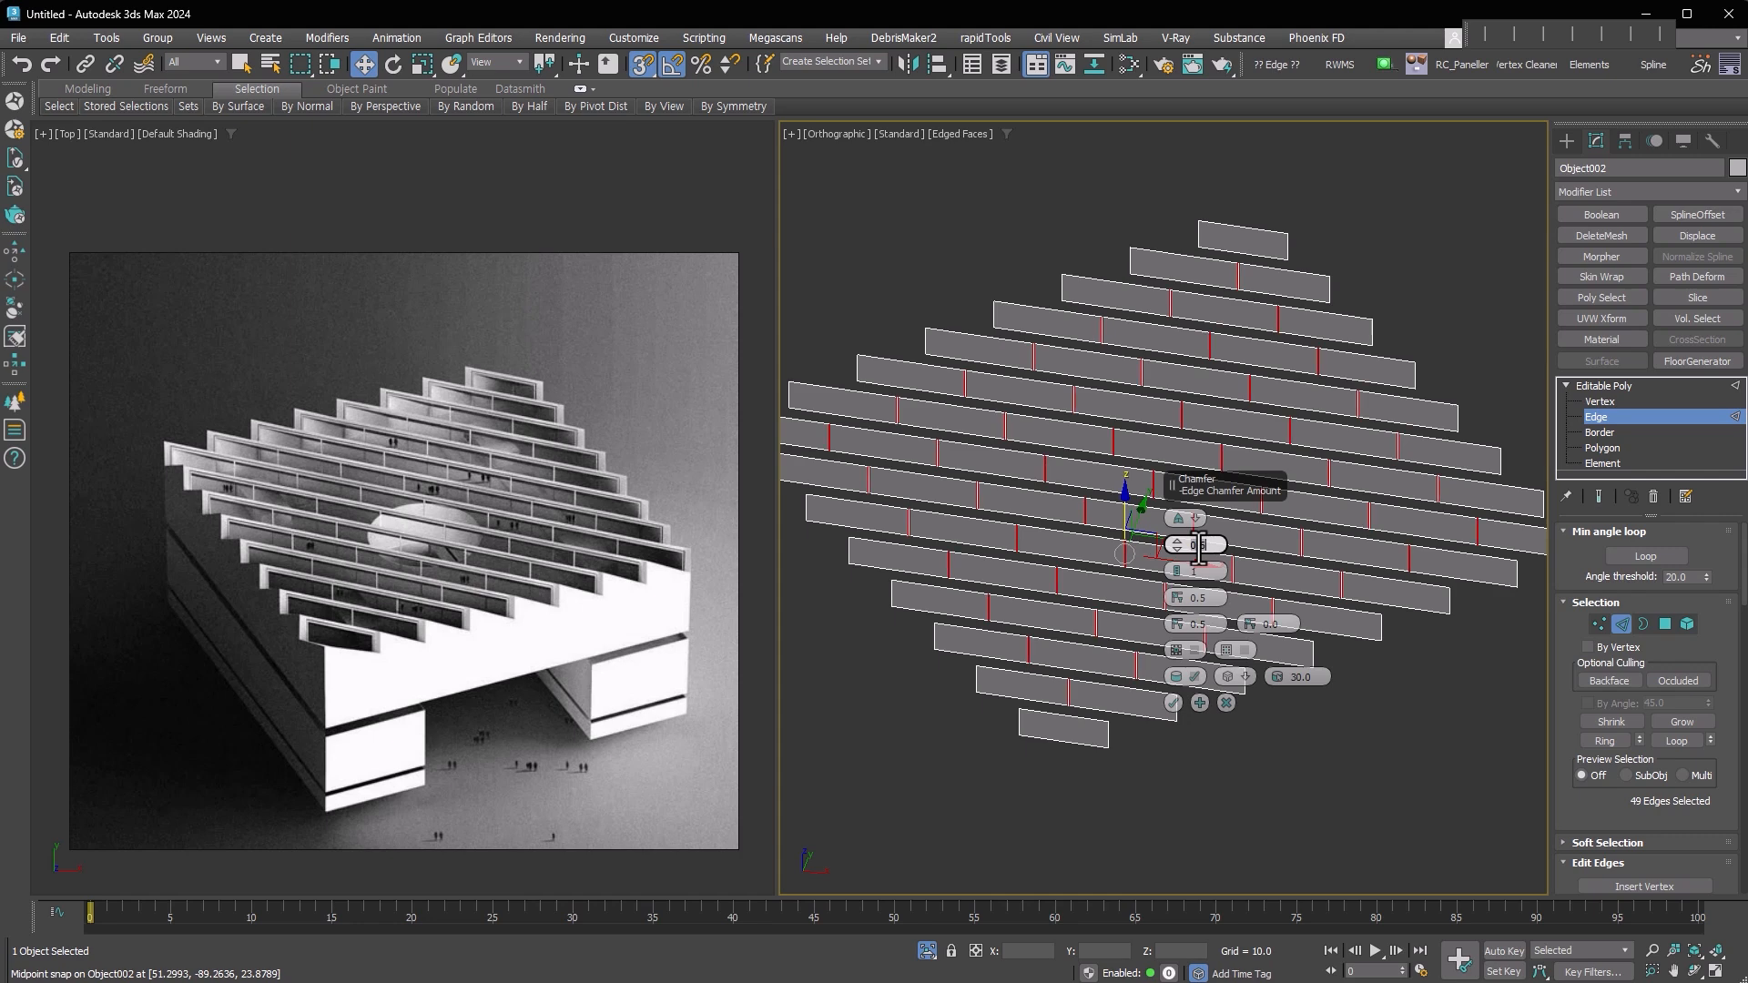
{"action": "scroll", "coordinate": [1167, 392], "scroll_direction": "up", "scroll_amount": 3}
{"action": "type", "text": "1"}
{"action": "key", "text": "Return"}
{"action": "left_click", "coordinate": [1177, 575]}
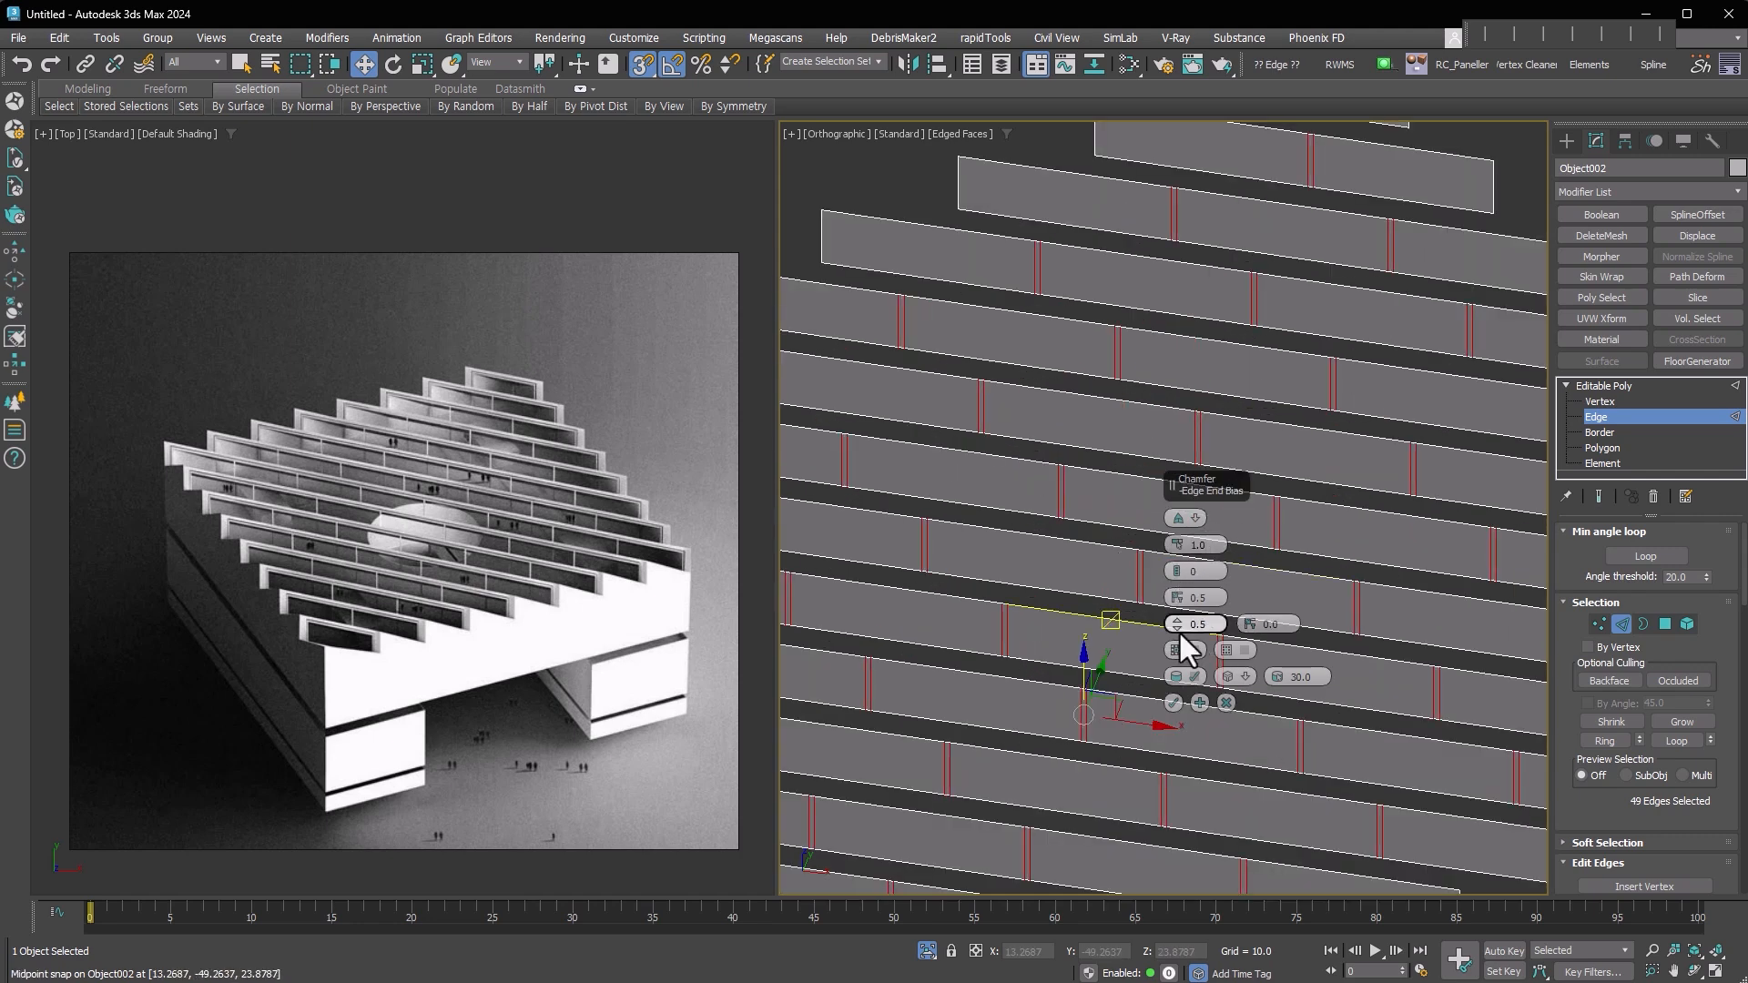
{"action": "scroll", "coordinate": [1096, 378], "scroll_direction": "down", "scroll_amount": 3}
{"action": "middle_click_drag", "start_coordinate": [1096, 378], "coordinate": [1111, 379]}
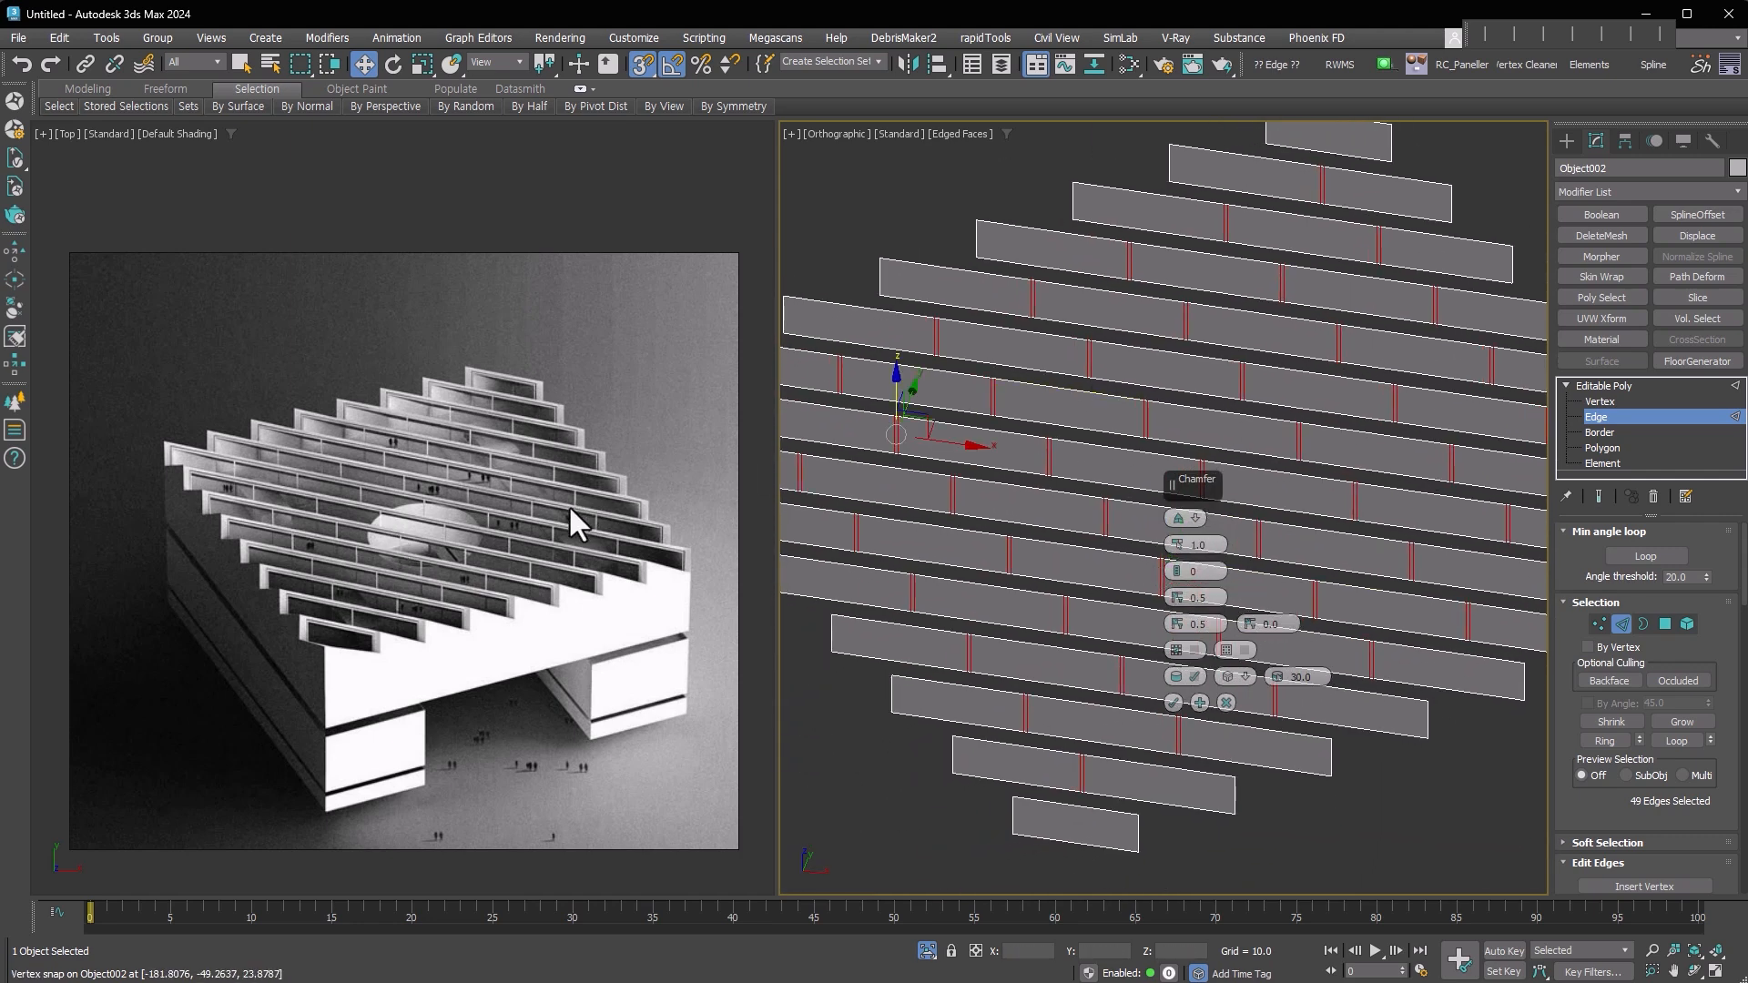
{"action": "left_click", "coordinate": [1173, 703]}
{"action": "left_click", "coordinate": [1665, 625]}
{"action": "key", "text": "ctrl+a"}
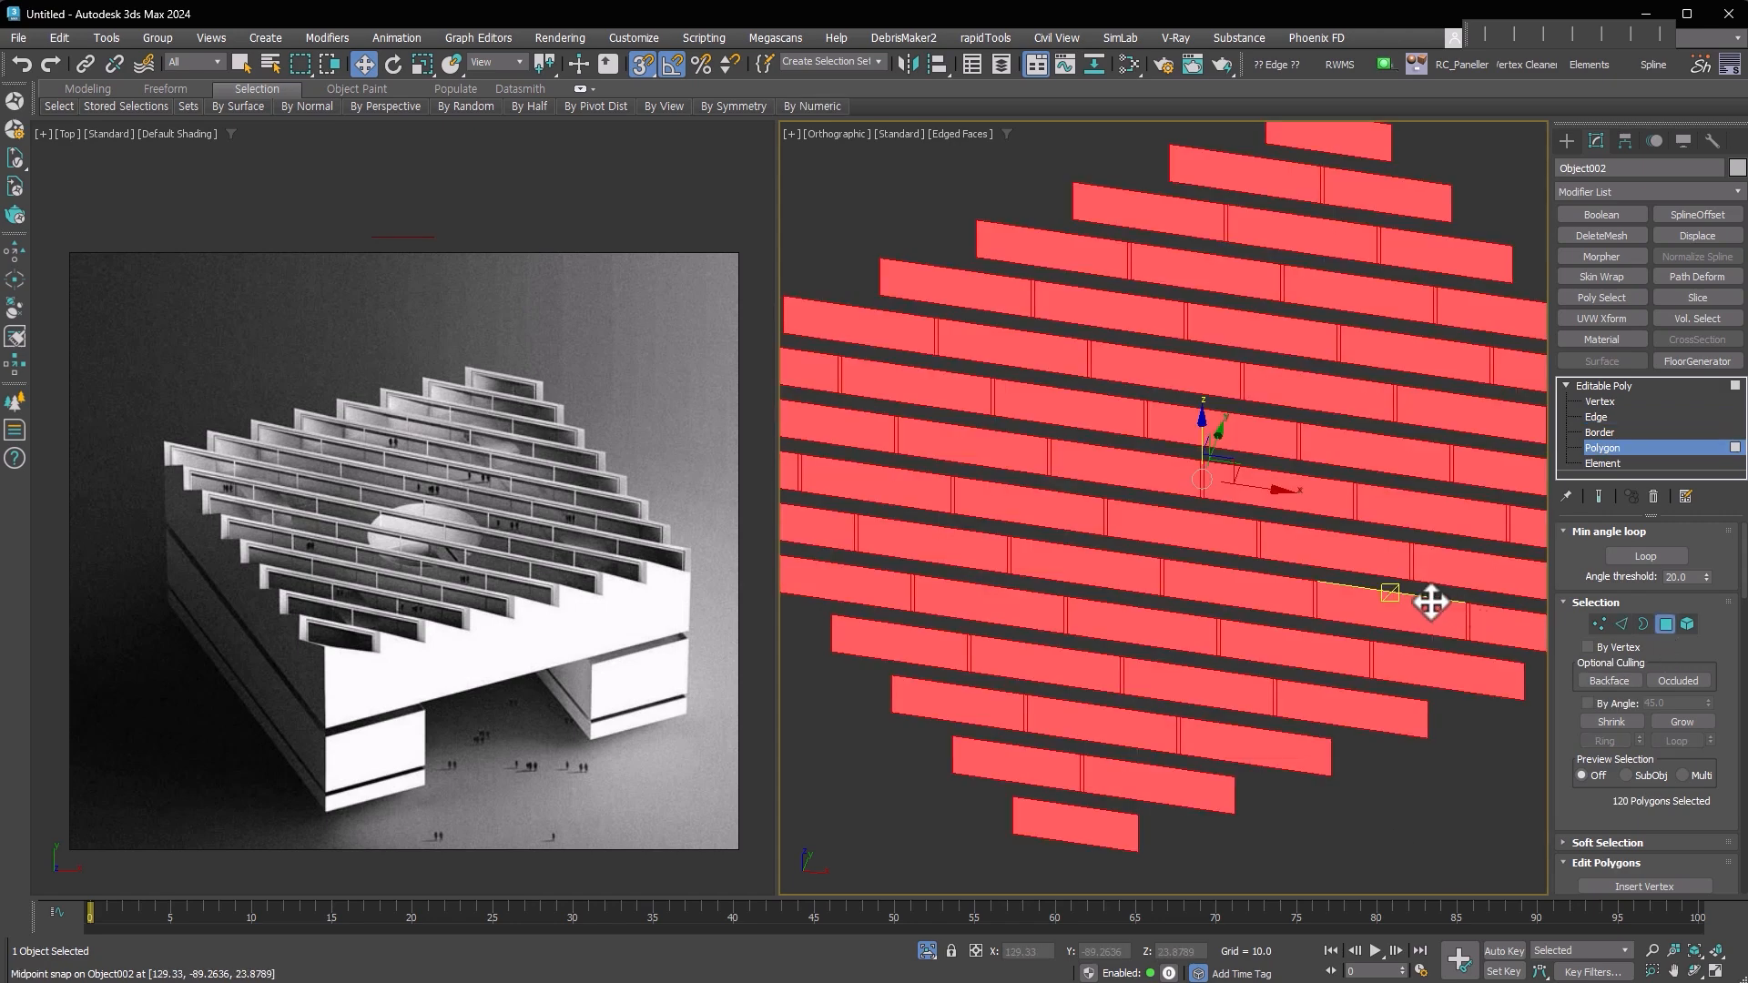
{"action": "right_click", "coordinate": [1149, 533]}
{"action": "left_click", "coordinate": [1156, 551]}
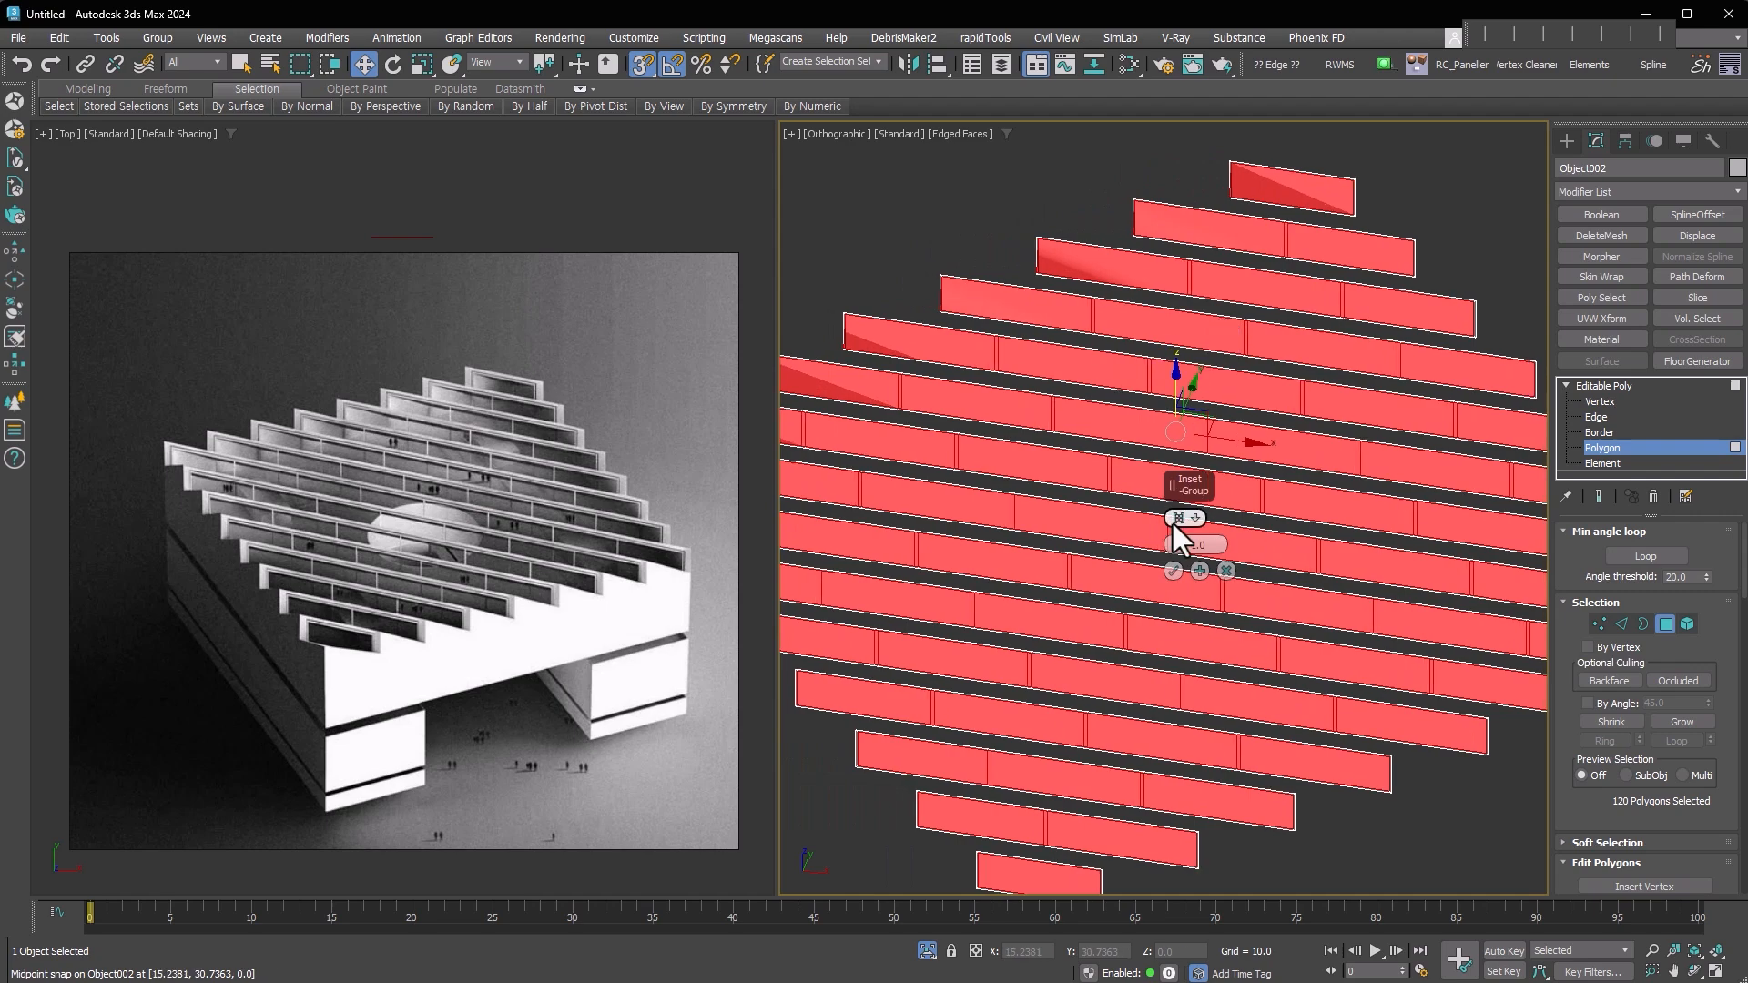
{"action": "scroll", "coordinate": [952, 328], "scroll_direction": "up", "scroll_amount": 10}
{"action": "left_click", "coordinate": [1223, 570]}
Select all vertices of the panel object and weld them to remove the sliver polygons
{"action": "key", "text": "1"}
{"action": "key", "text": "ctrl+a"}
{"action": "left_click_drag", "start_coordinate": [1570, 827], "coordinate": [1560, 656]}
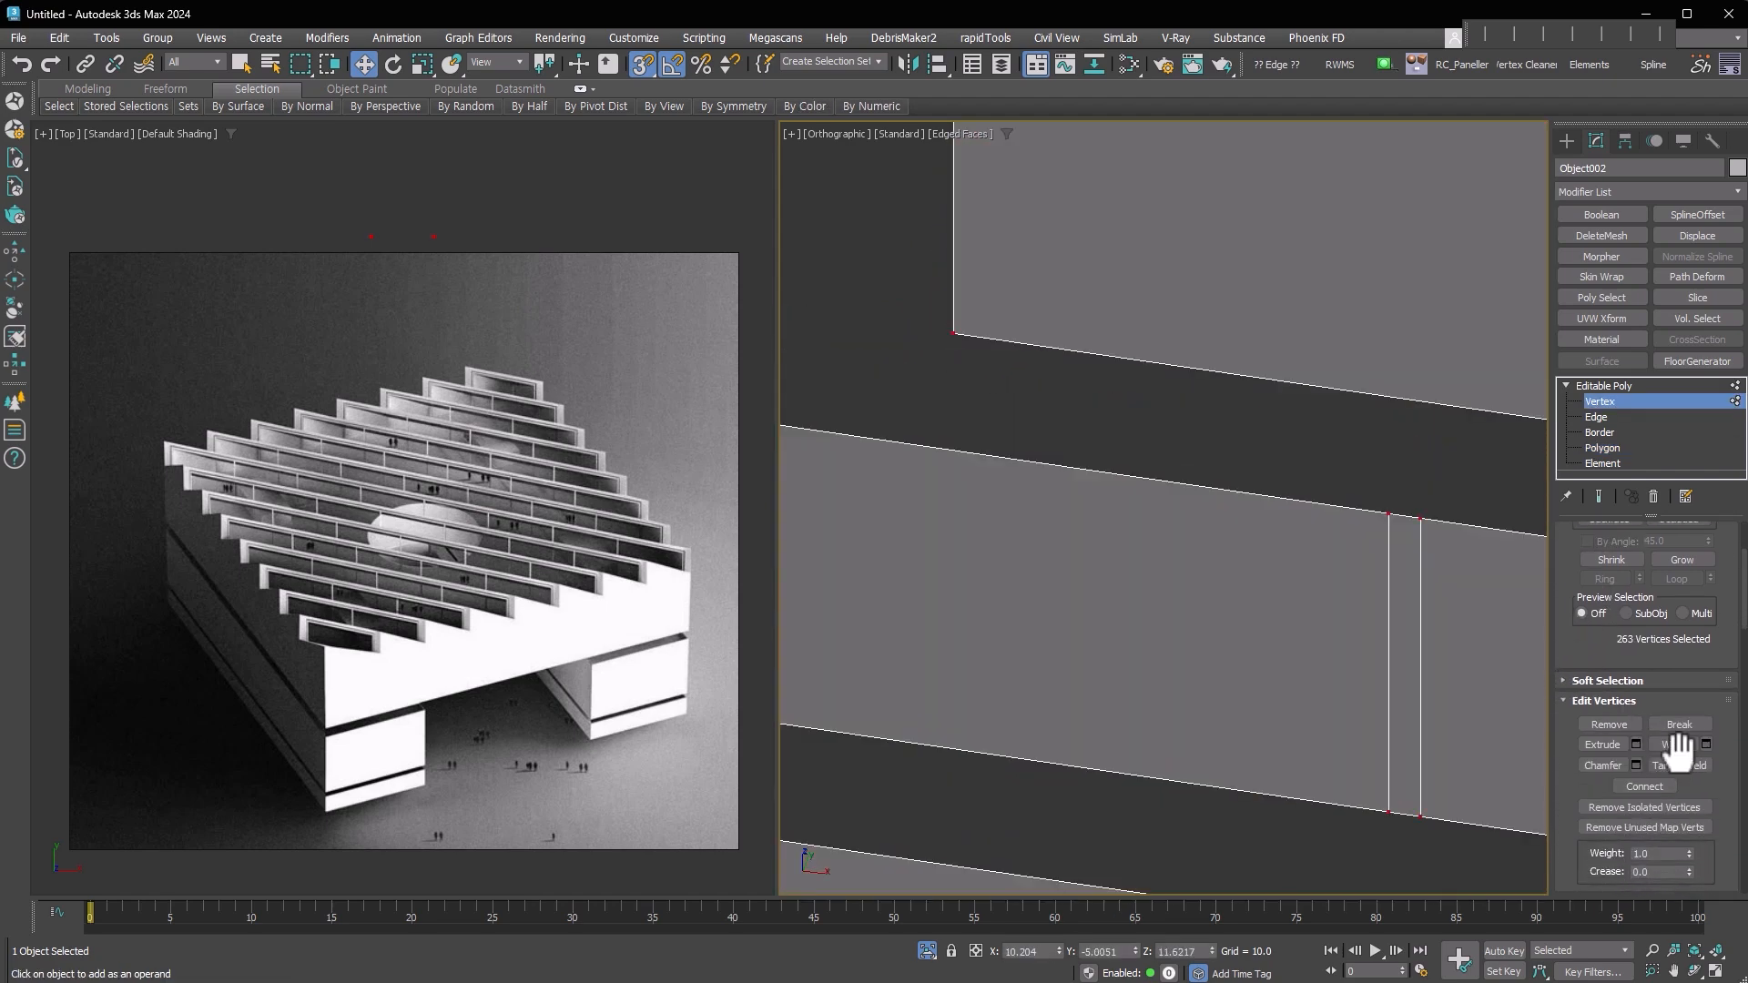
Inset all the panel polygons by 2.0 to create a frame around the panels
{"action": "left_click", "coordinate": [1603, 447]}
{"action": "scroll", "coordinate": [1338, 558], "scroll_direction": "down", "scroll_amount": 3}
{"action": "right_click", "coordinate": [1352, 375]}
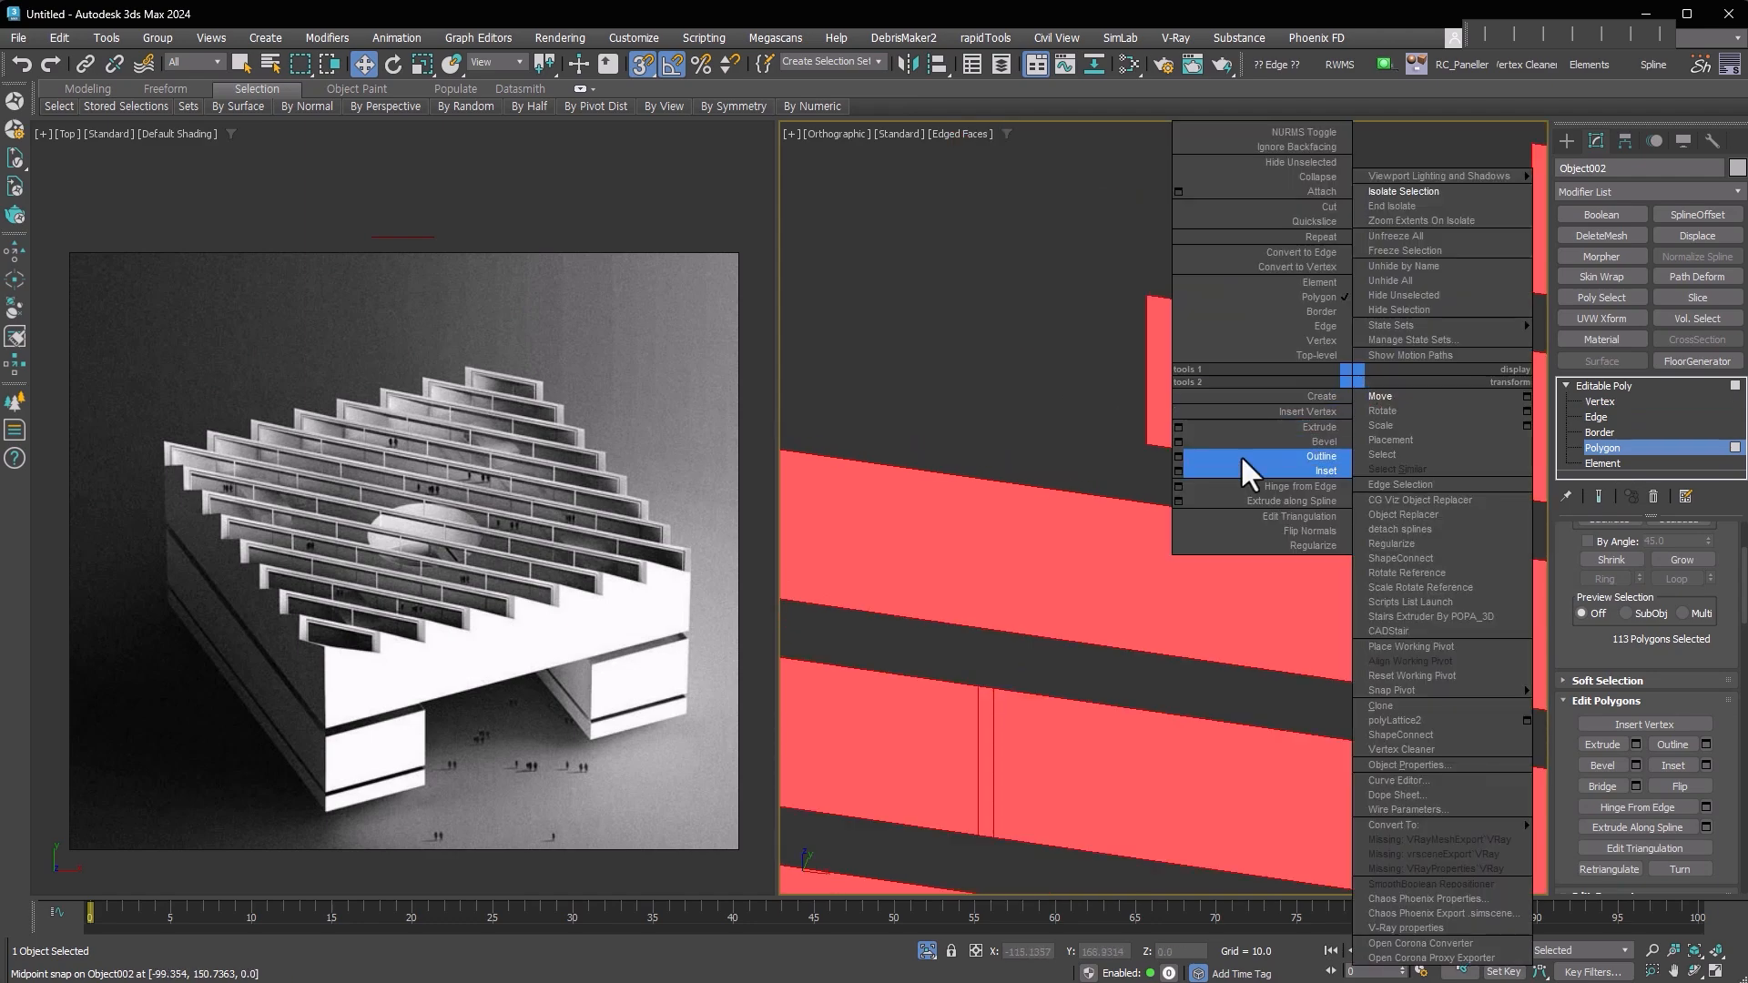
{"action": "left_click", "coordinate": [1179, 470]}
{"action": "type", "text": "20"}
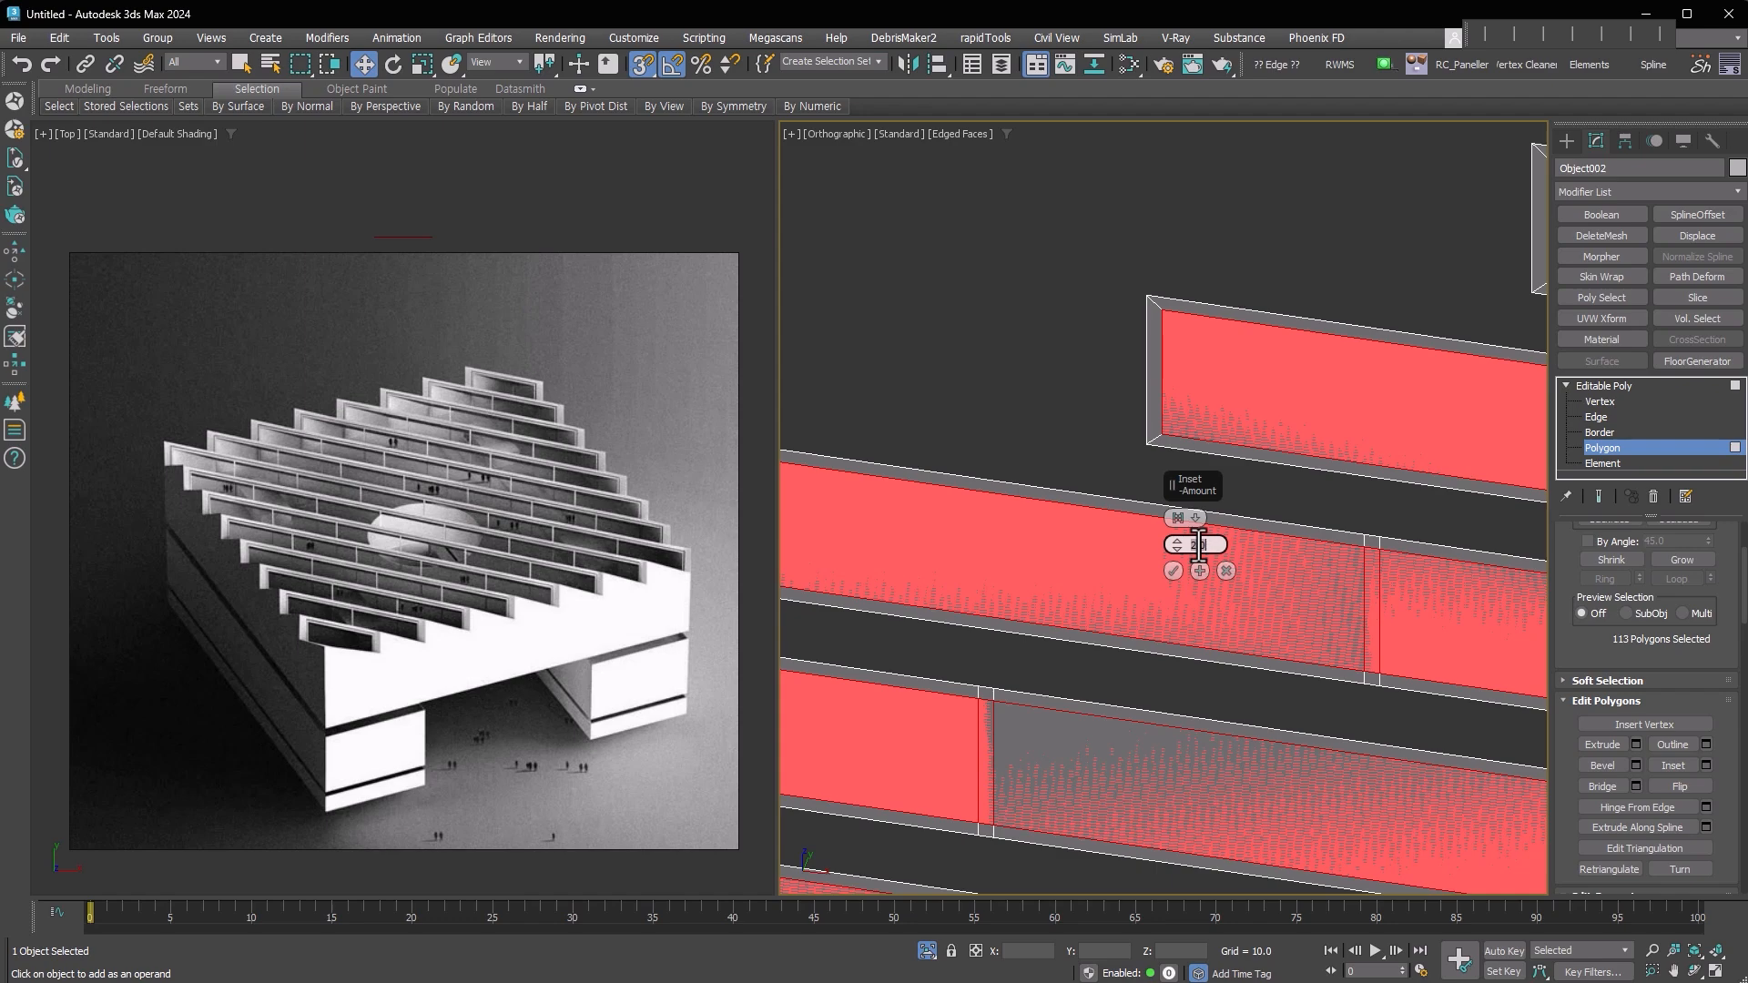
{"action": "left_click", "coordinate": [1173, 570]}
Deselect the narrow divider strips so that only the large inner panel polygons remain selected
{"action": "scroll", "coordinate": [1163, 575], "scroll_direction": "down", "scroll_amount": 6}
{"action": "middle_click_drag", "start_coordinate": [1259, 599], "coordinate": [1264, 751], "text": "alt"}
{"action": "left_click_drag", "start_coordinate": [1025, 434], "coordinate": [1092, 725]}
{"action": "left_click_drag", "start_coordinate": [1160, 458], "coordinate": [1220, 763]}
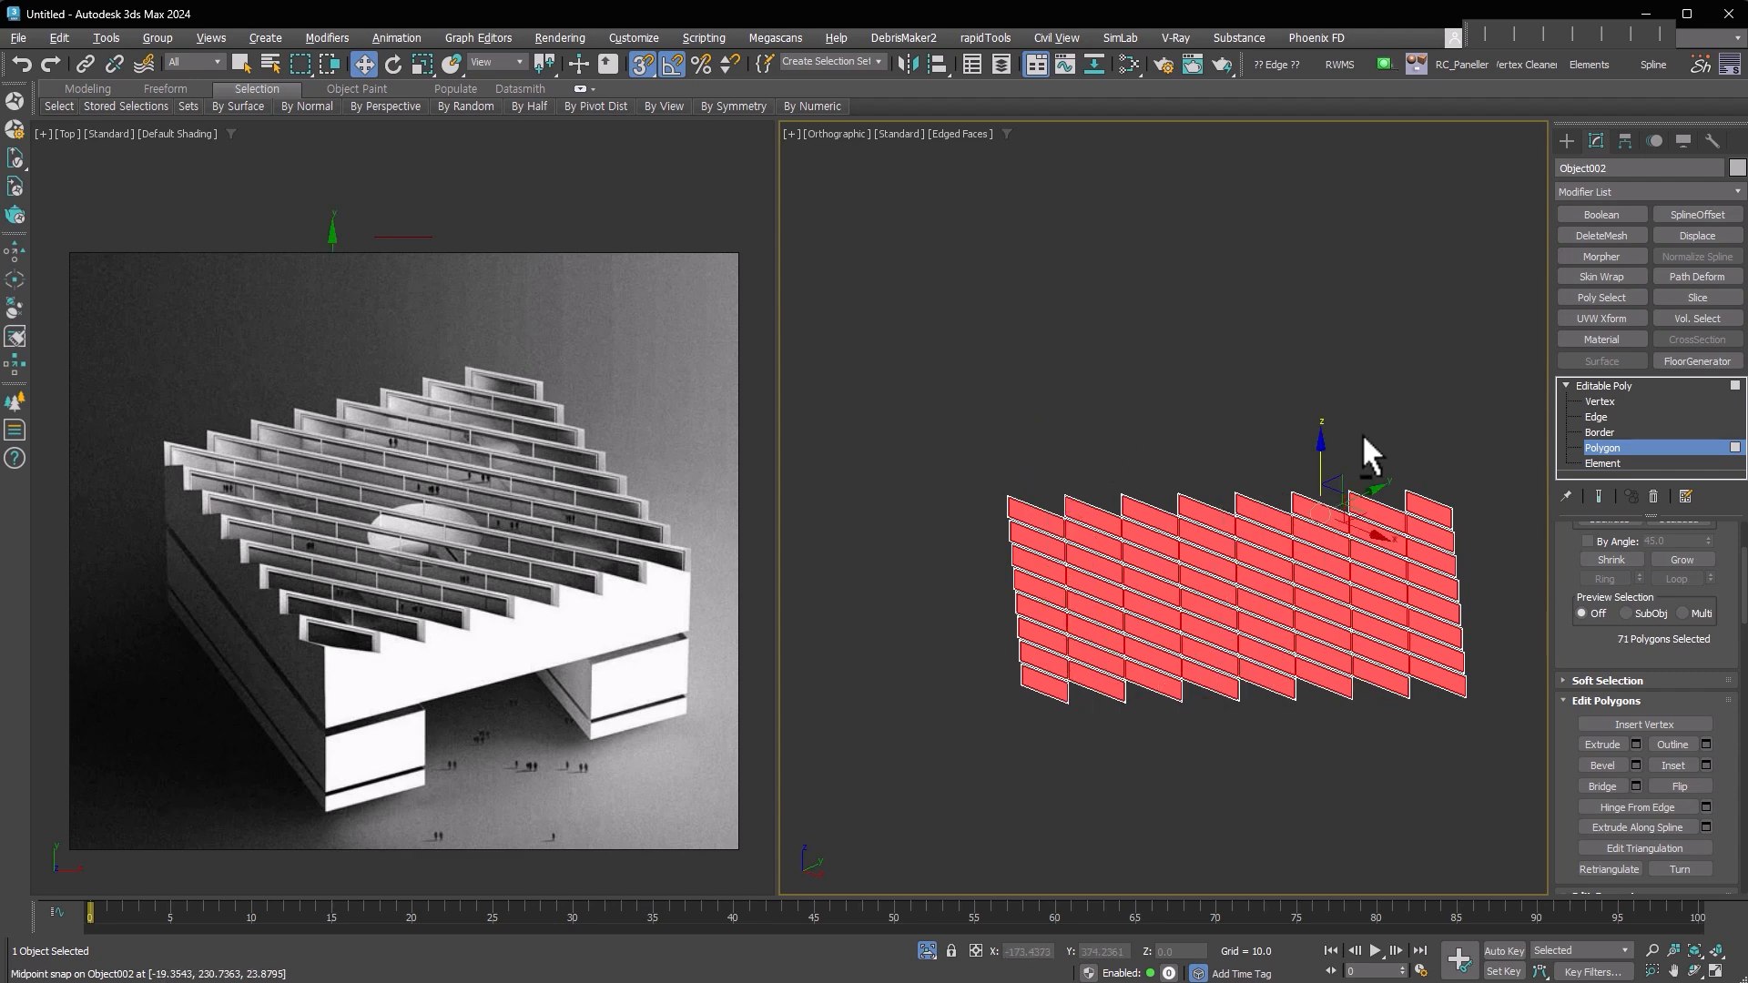
{"action": "middle_click_drag", "start_coordinate": [1362, 434], "coordinate": [1396, 582], "text": "alt"}
{"action": "scroll", "coordinate": [1375, 563], "scroll_direction": "up", "scroll_amount": 4}
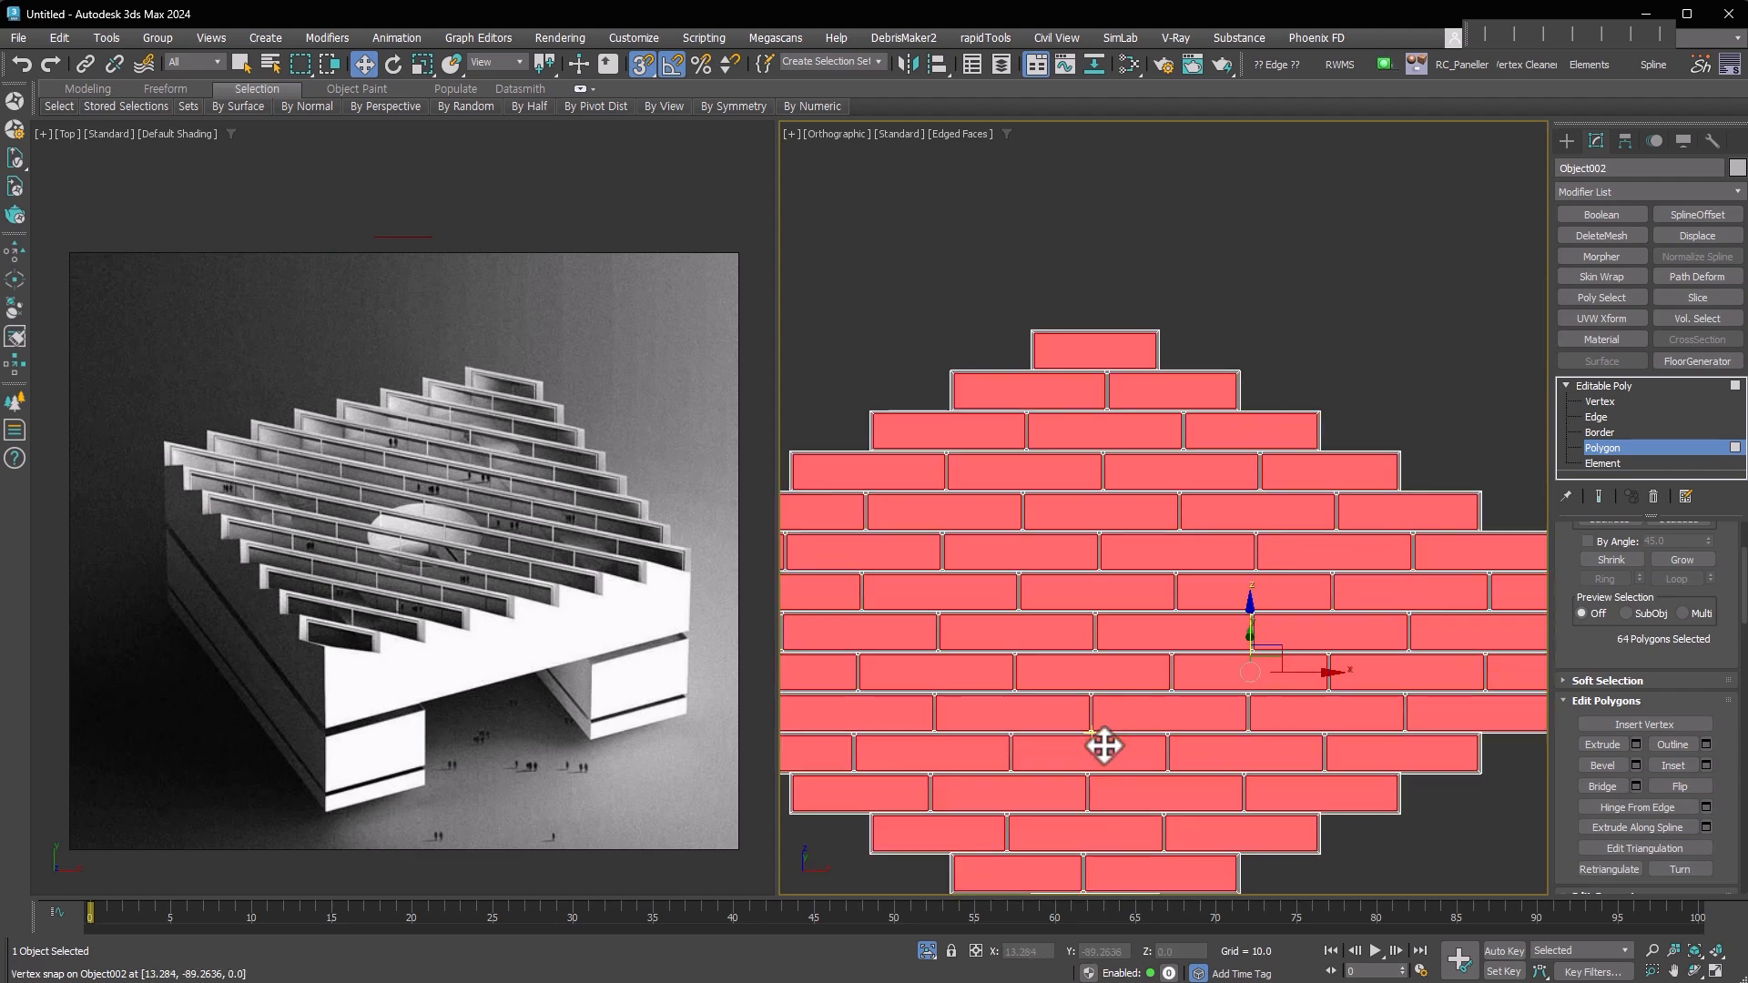
{"action": "scroll", "coordinate": [1105, 745], "scroll_direction": "down", "scroll_amount": 4}
Detach the selected inner panel polygons as a separate object and leave polygon editing
{"action": "middle_click_drag", "start_coordinate": [1113, 720], "coordinate": [1144, 613]}
{"action": "key", "text": "alt+d"}
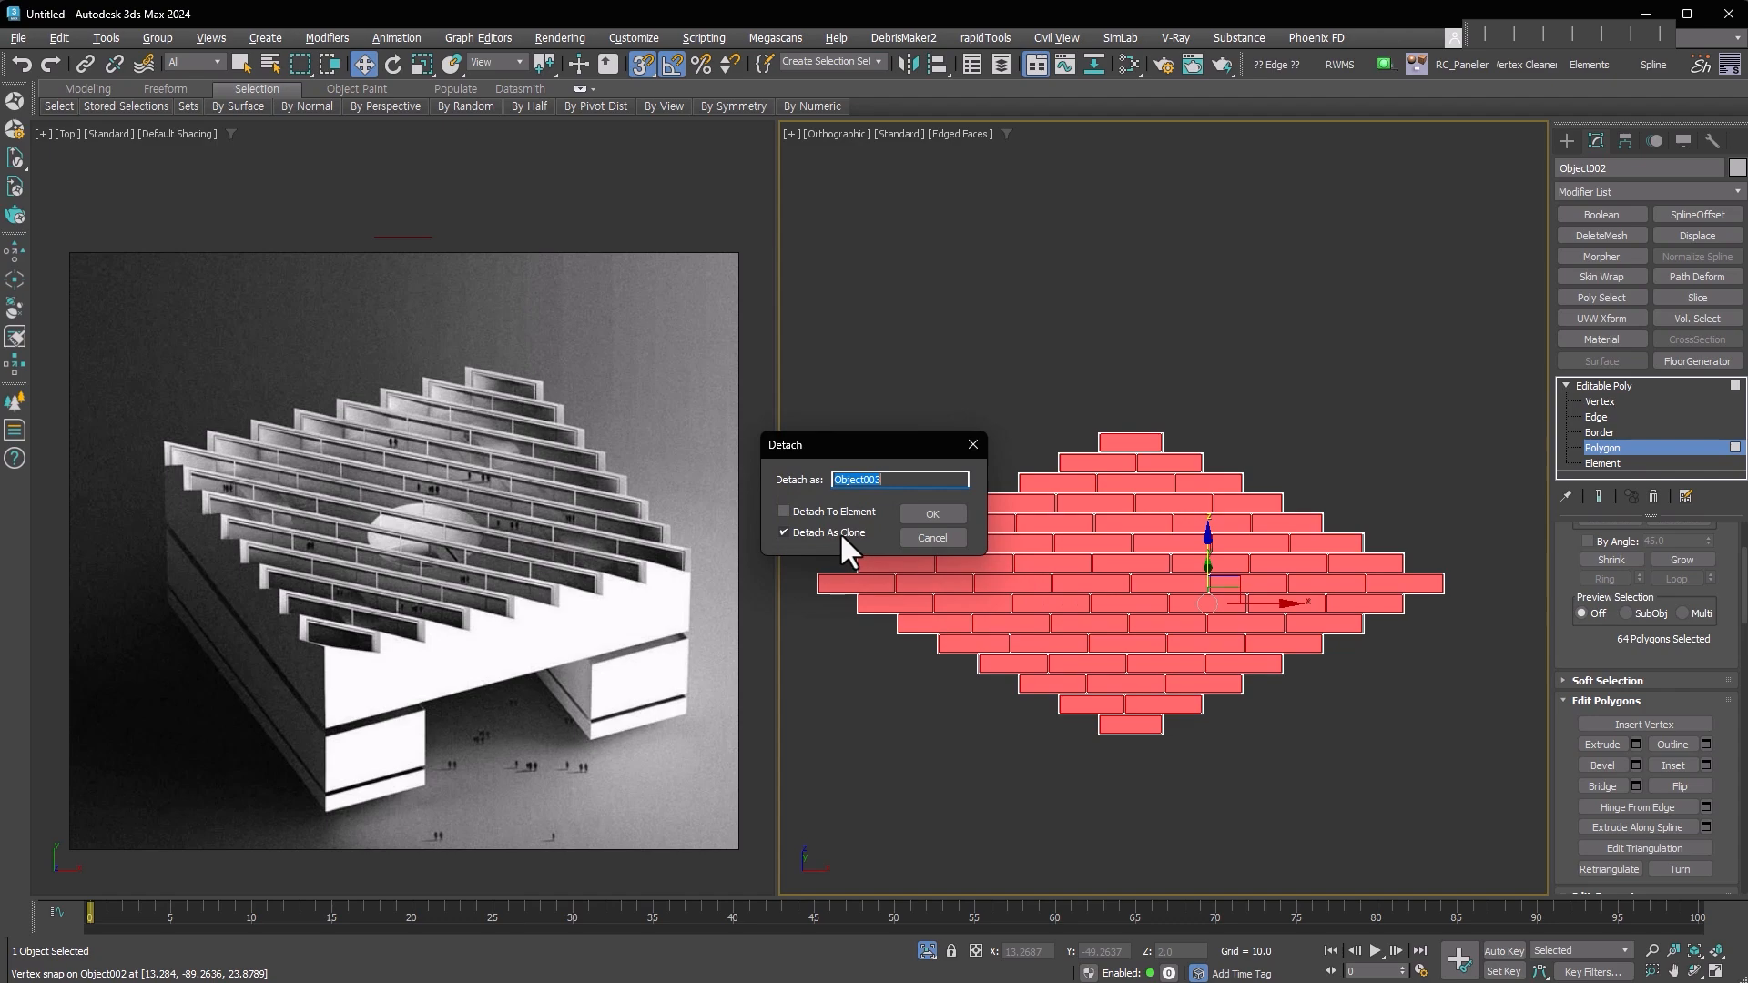
{"action": "left_click", "coordinate": [952, 510]}
{"action": "left_click", "coordinate": [1634, 446]}
Select the detached panels object and end isolation to show the whole building
{"action": "middle_click_drag", "start_coordinate": [1466, 496], "coordinate": [1421, 501], "text": "alt"}
{"action": "scroll", "coordinate": [1430, 491], "scroll_direction": "up", "scroll_amount": 5}
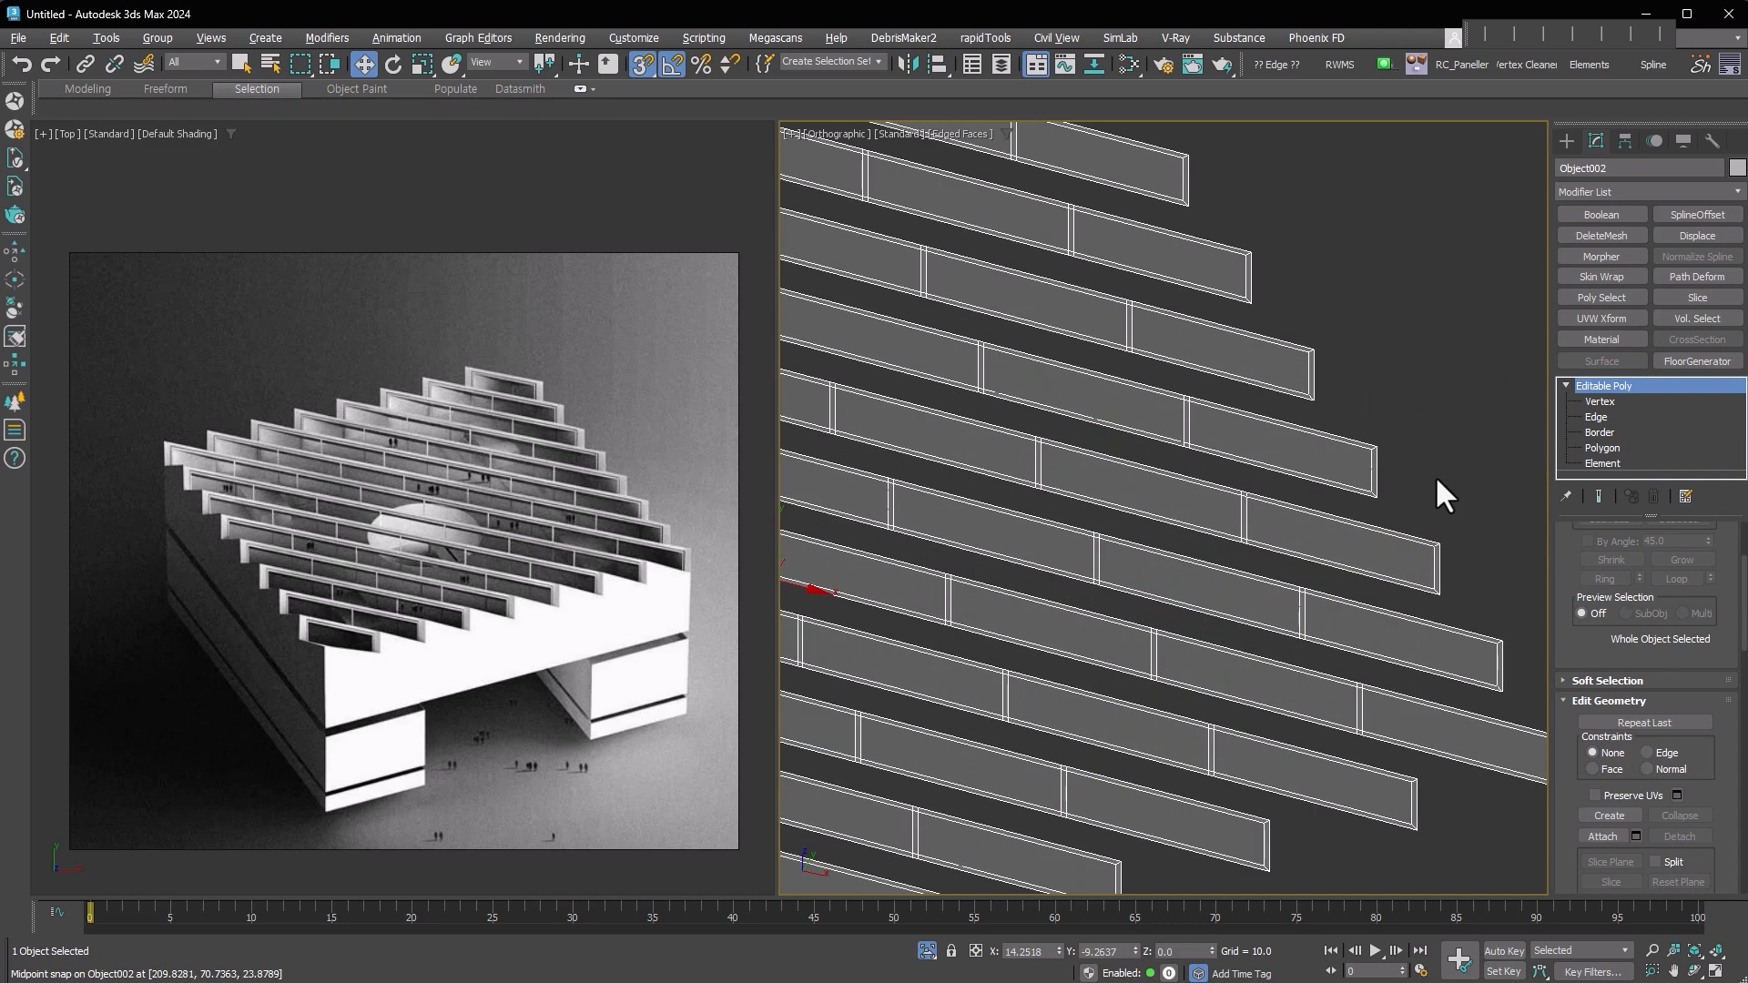
{"action": "left_click", "coordinate": [1435, 477]}
{"action": "scroll", "coordinate": [1430, 550], "scroll_direction": "up", "scroll_amount": 5}
{"action": "left_click", "coordinate": [1424, 538]}
{"action": "scroll", "coordinate": [1311, 572], "scroll_direction": "down", "scroll_amount": 4}
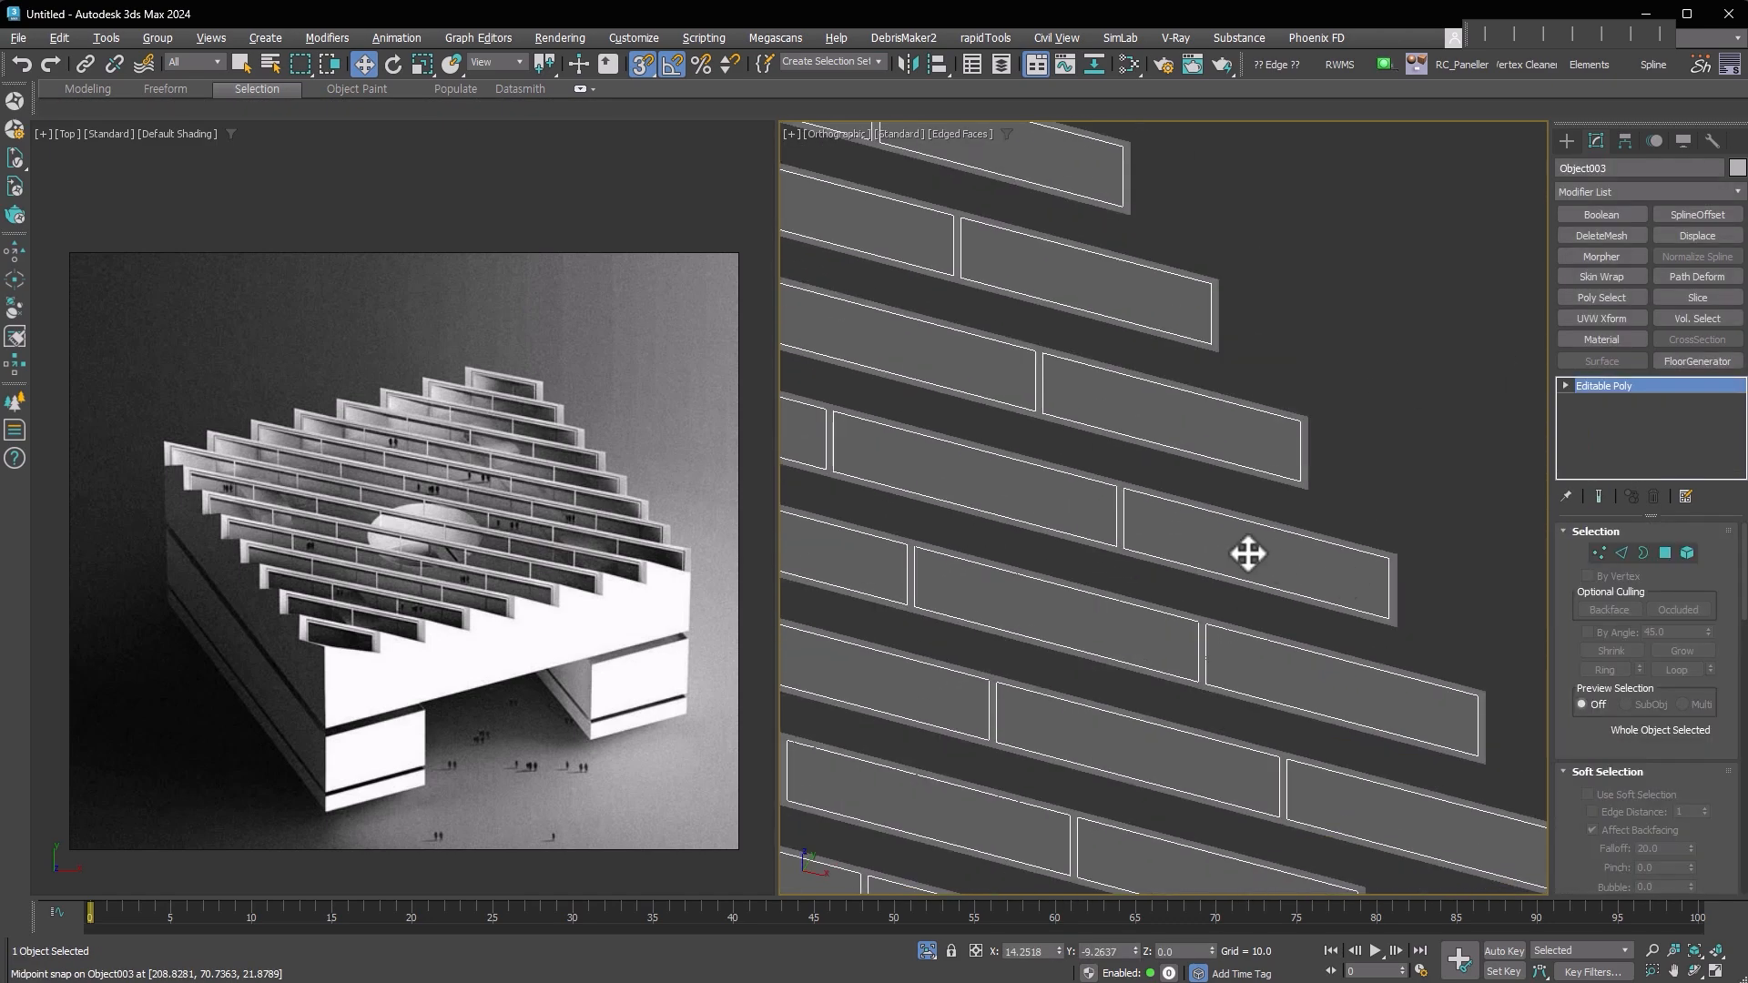
{"action": "scroll", "coordinate": [1188, 565], "scroll_direction": "down", "scroll_amount": 5}
{"action": "left_click", "coordinate": [928, 951]}
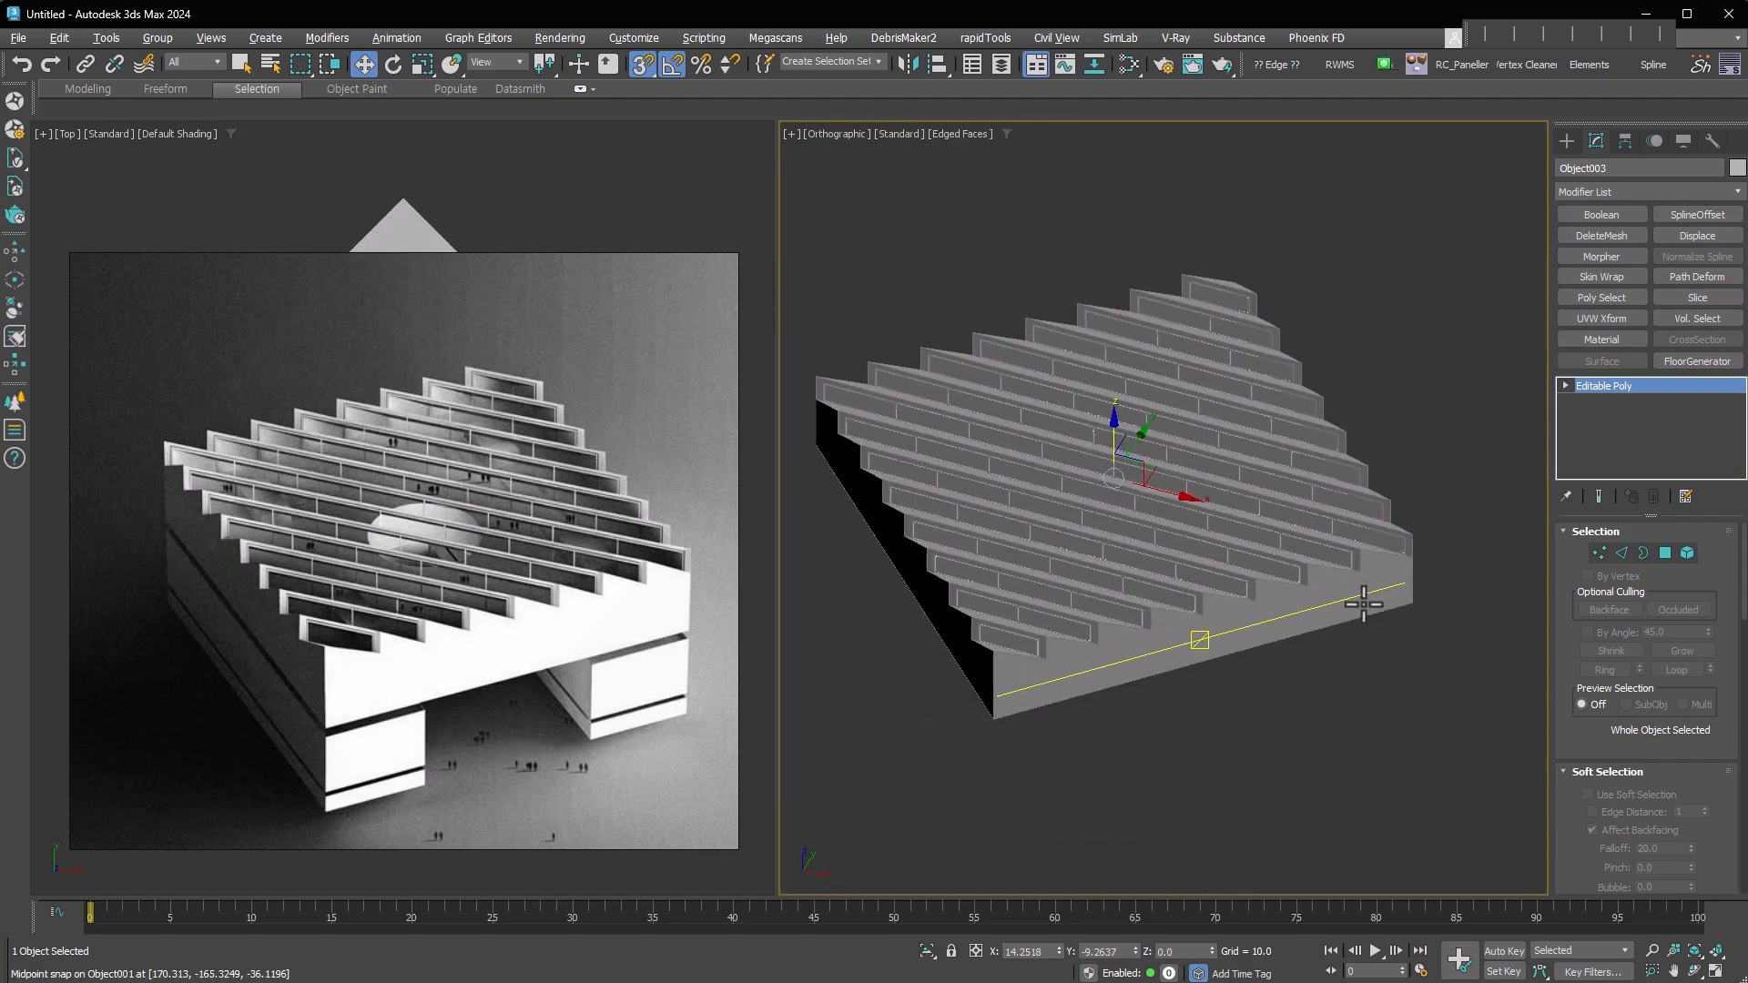
Isolate the main slab and beam object and show it in the top view
{"action": "left_click", "coordinate": [1343, 600]}
{"action": "middle_click_drag", "start_coordinate": [1342, 600], "coordinate": [1396, 615], "text": "alt"}
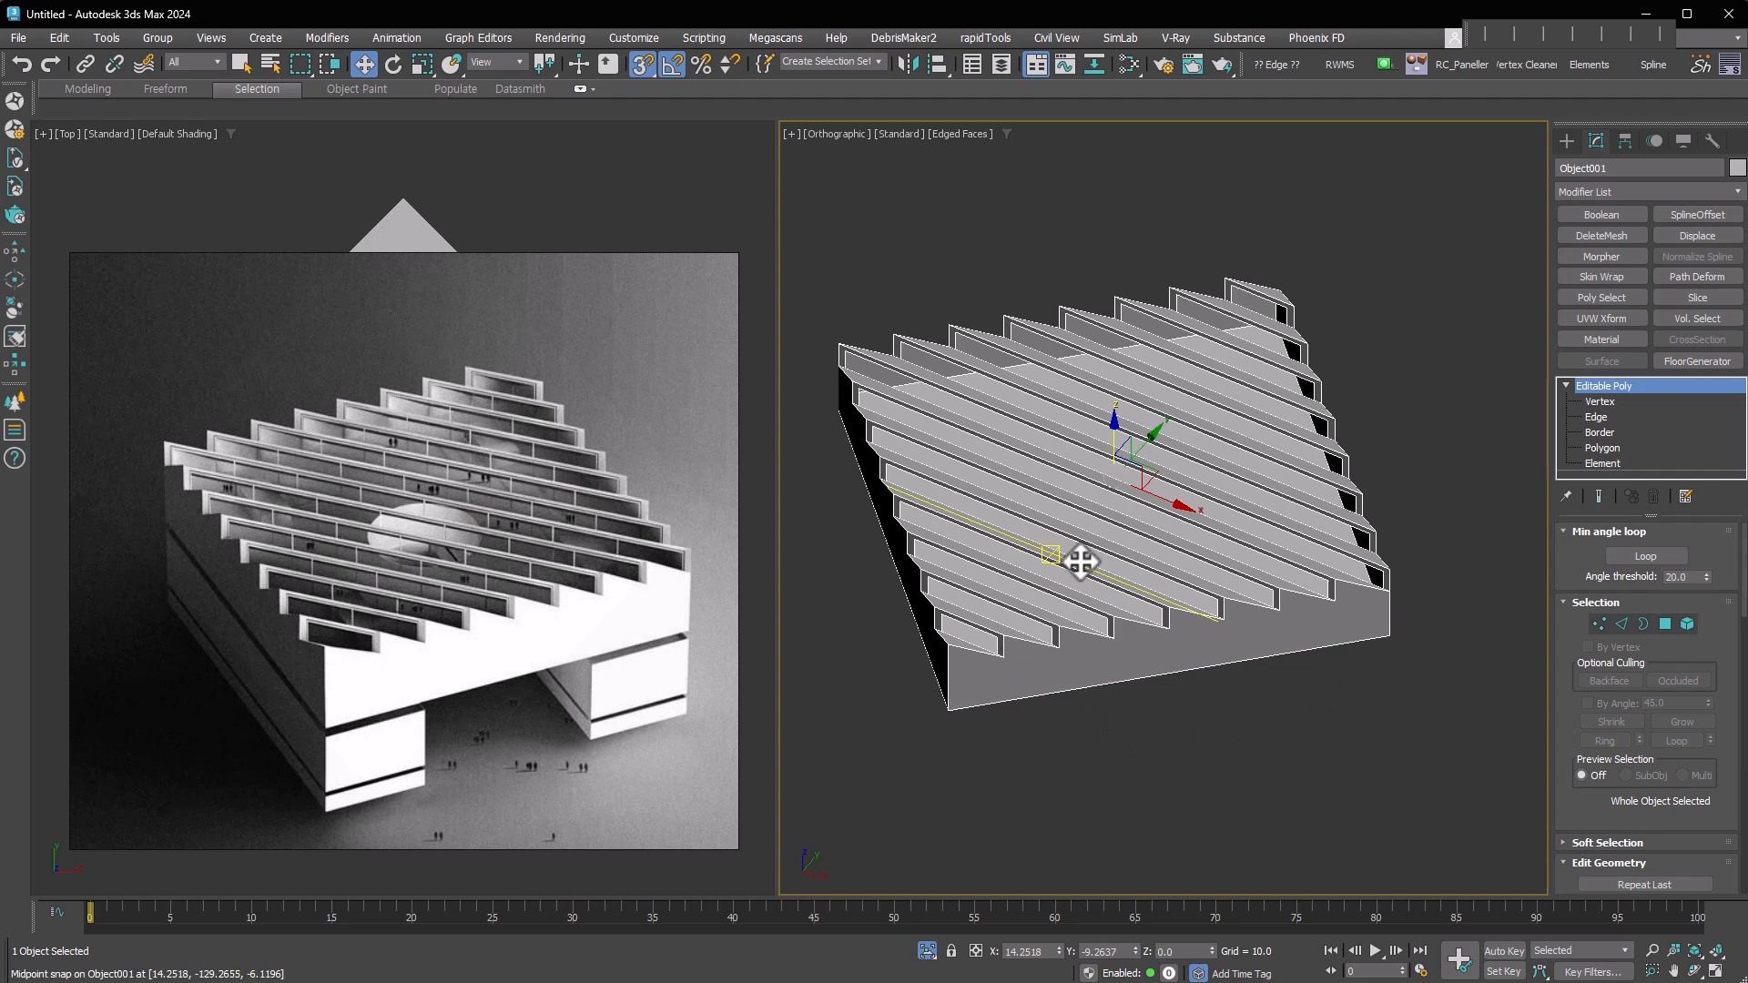
{"action": "key", "text": "t"}
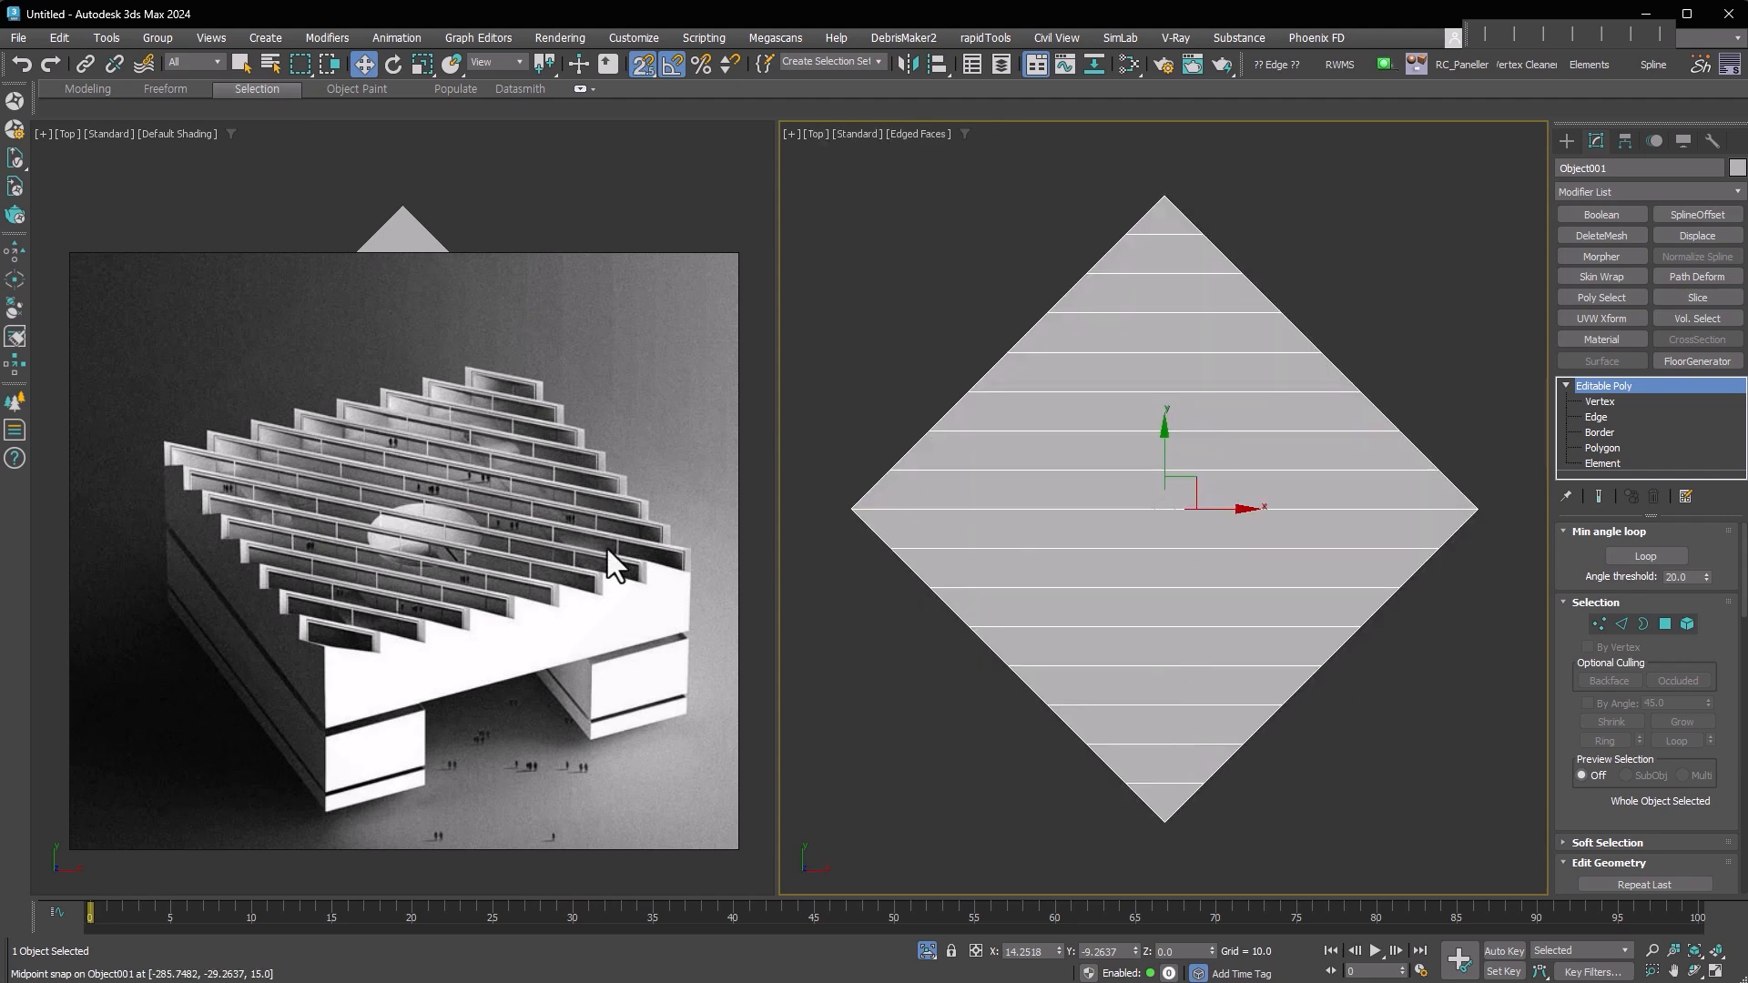
Draw a circle spline centred on the diamond-shaped roof and show the viewport in wireframe
{"action": "left_click", "coordinate": [1567, 141]}
{"action": "left_click", "coordinate": [1589, 169]}
{"action": "left_click", "coordinate": [1600, 307]}
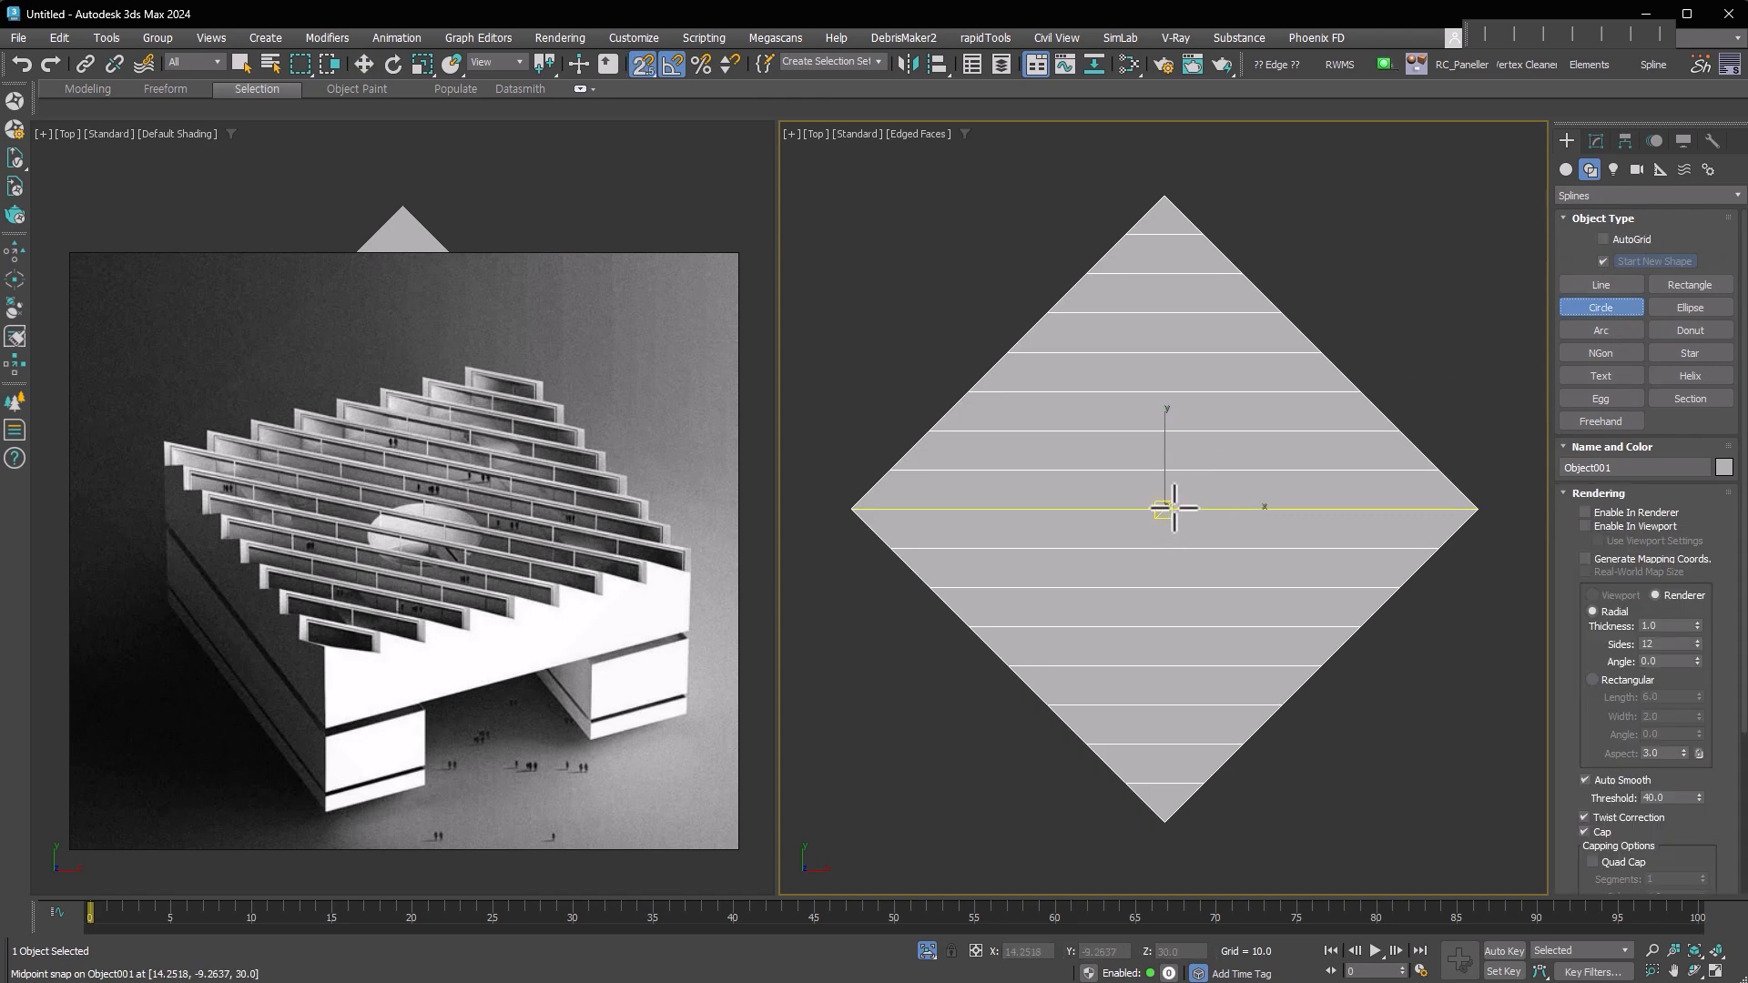
{"action": "left_click_drag", "start_coordinate": [1170, 502], "coordinate": [1169, 502]}
{"action": "key", "text": "s"}
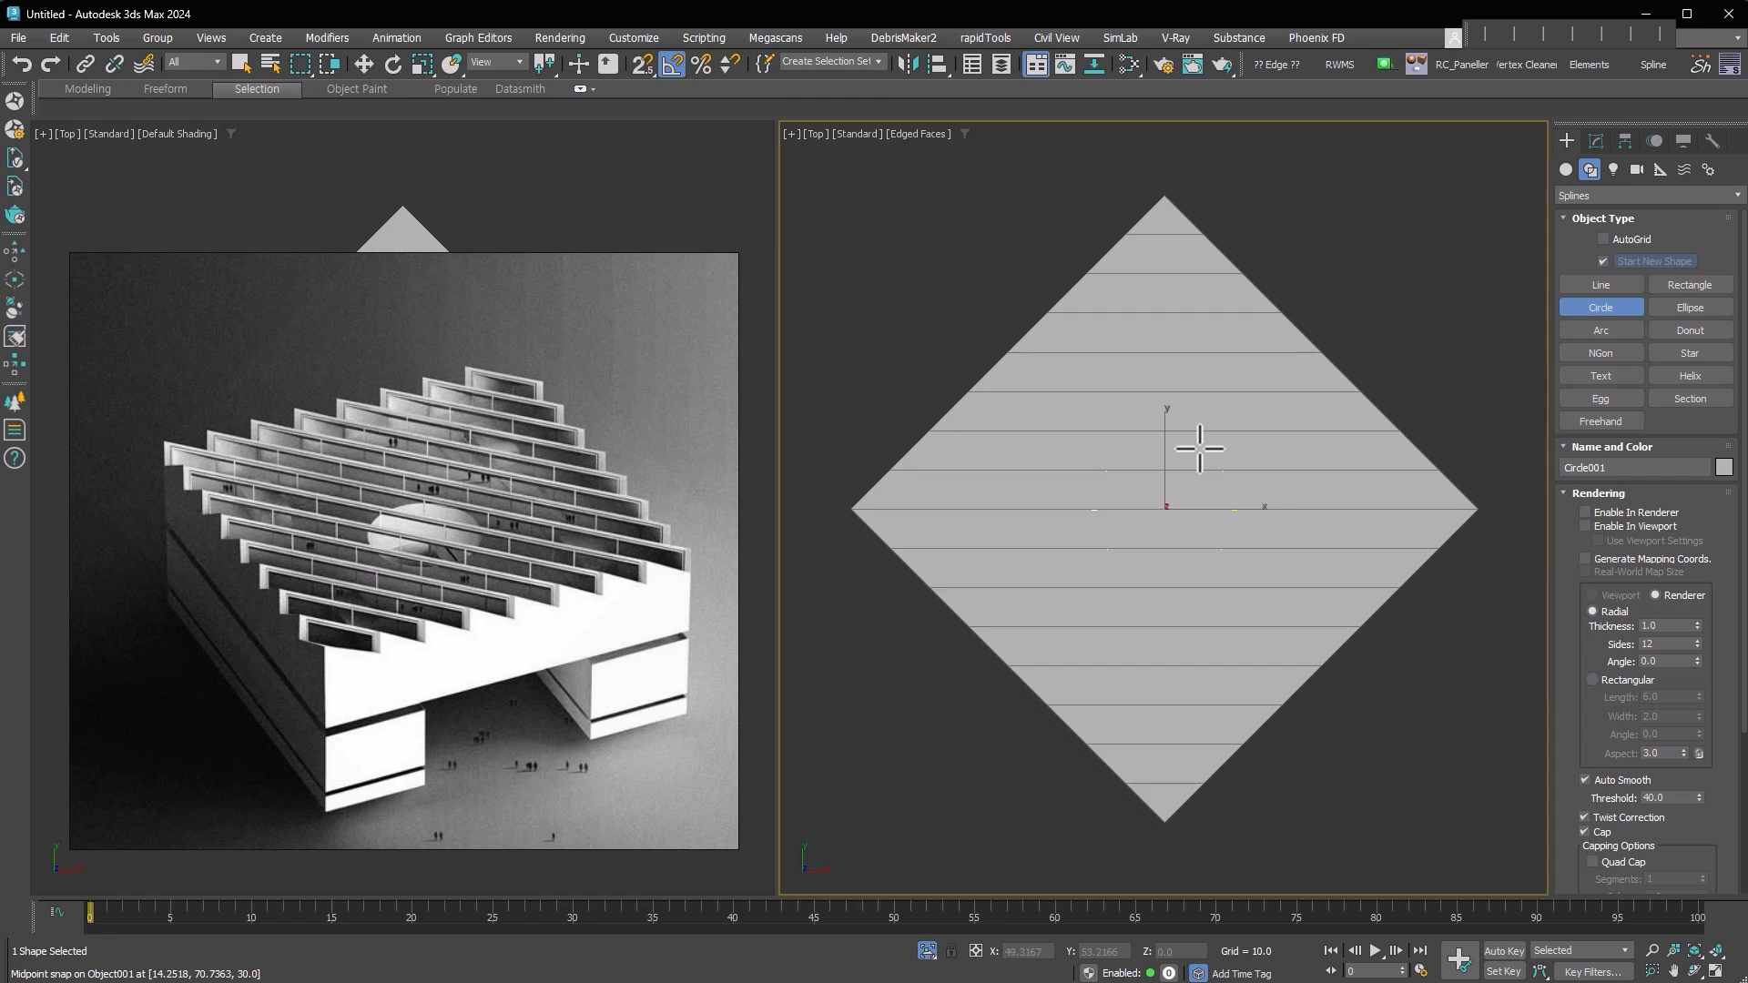
{"action": "key", "text": "F3"}
{"action": "right_click", "coordinate": [1260, 566]}
Apply a Normalize Spline modifier to the circle with a knot count of 60
{"action": "left_click", "coordinate": [1596, 141]}
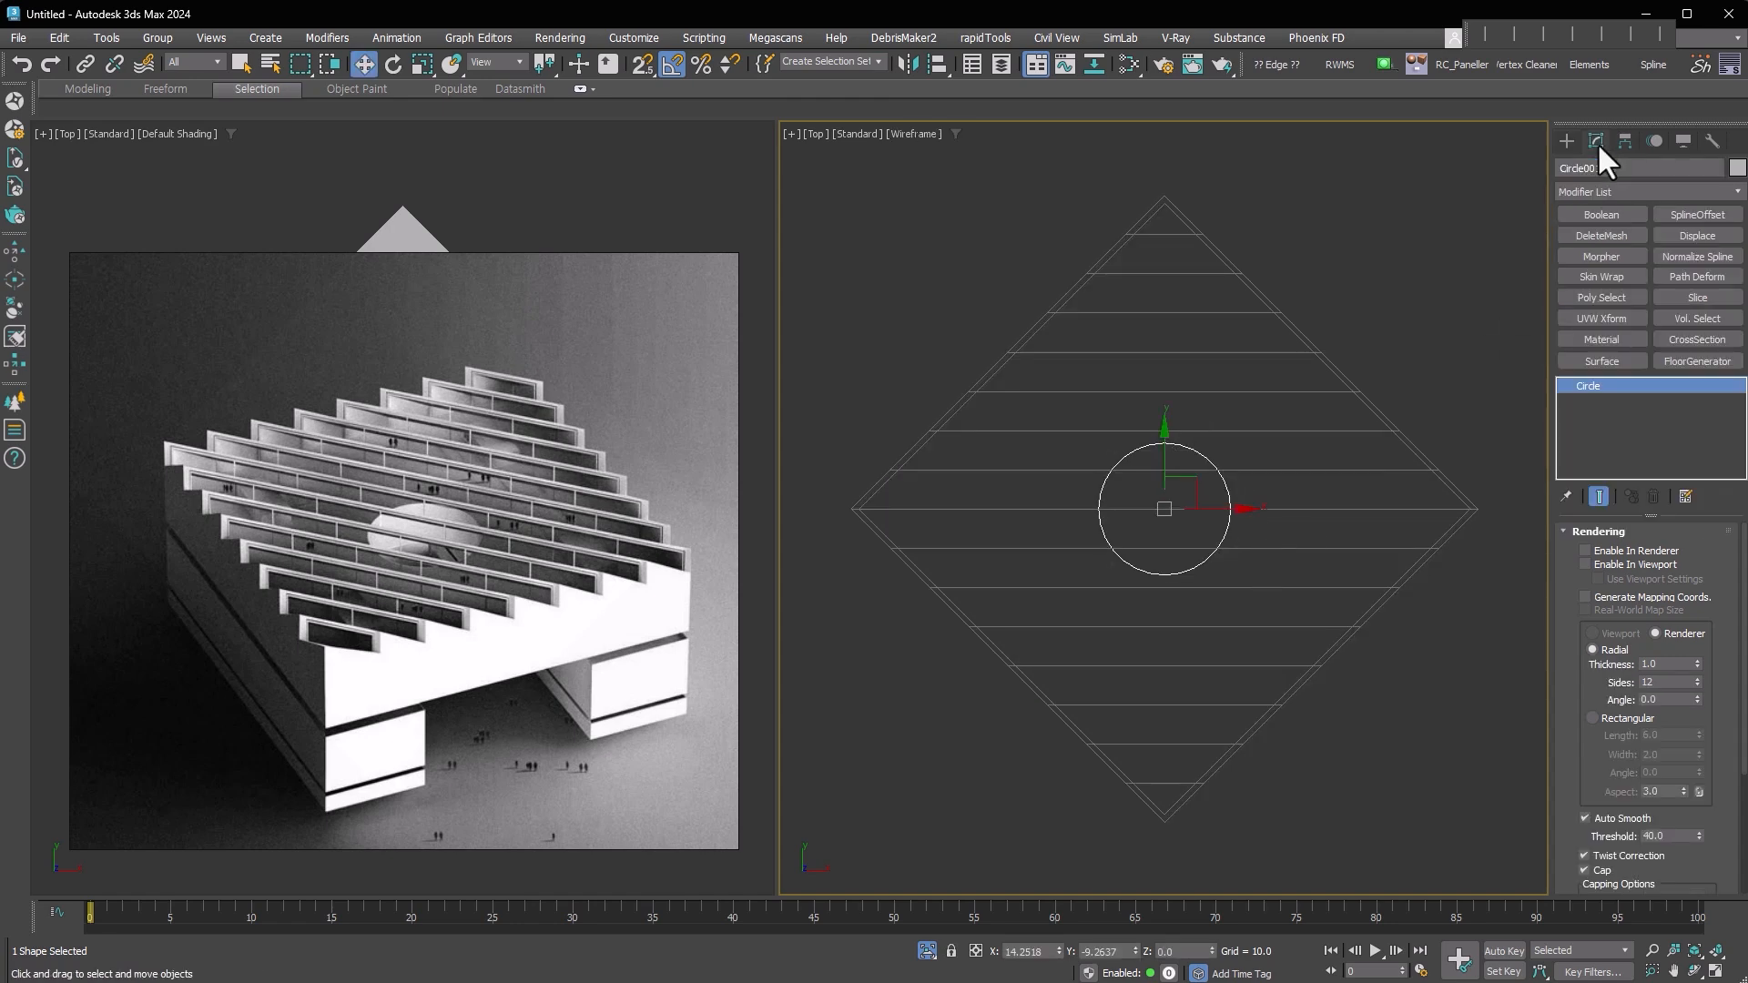
{"action": "left_click", "coordinate": [1690, 257]}
{"action": "left_click", "coordinate": [1589, 613]}
{"action": "double_click", "coordinate": [1696, 613]}
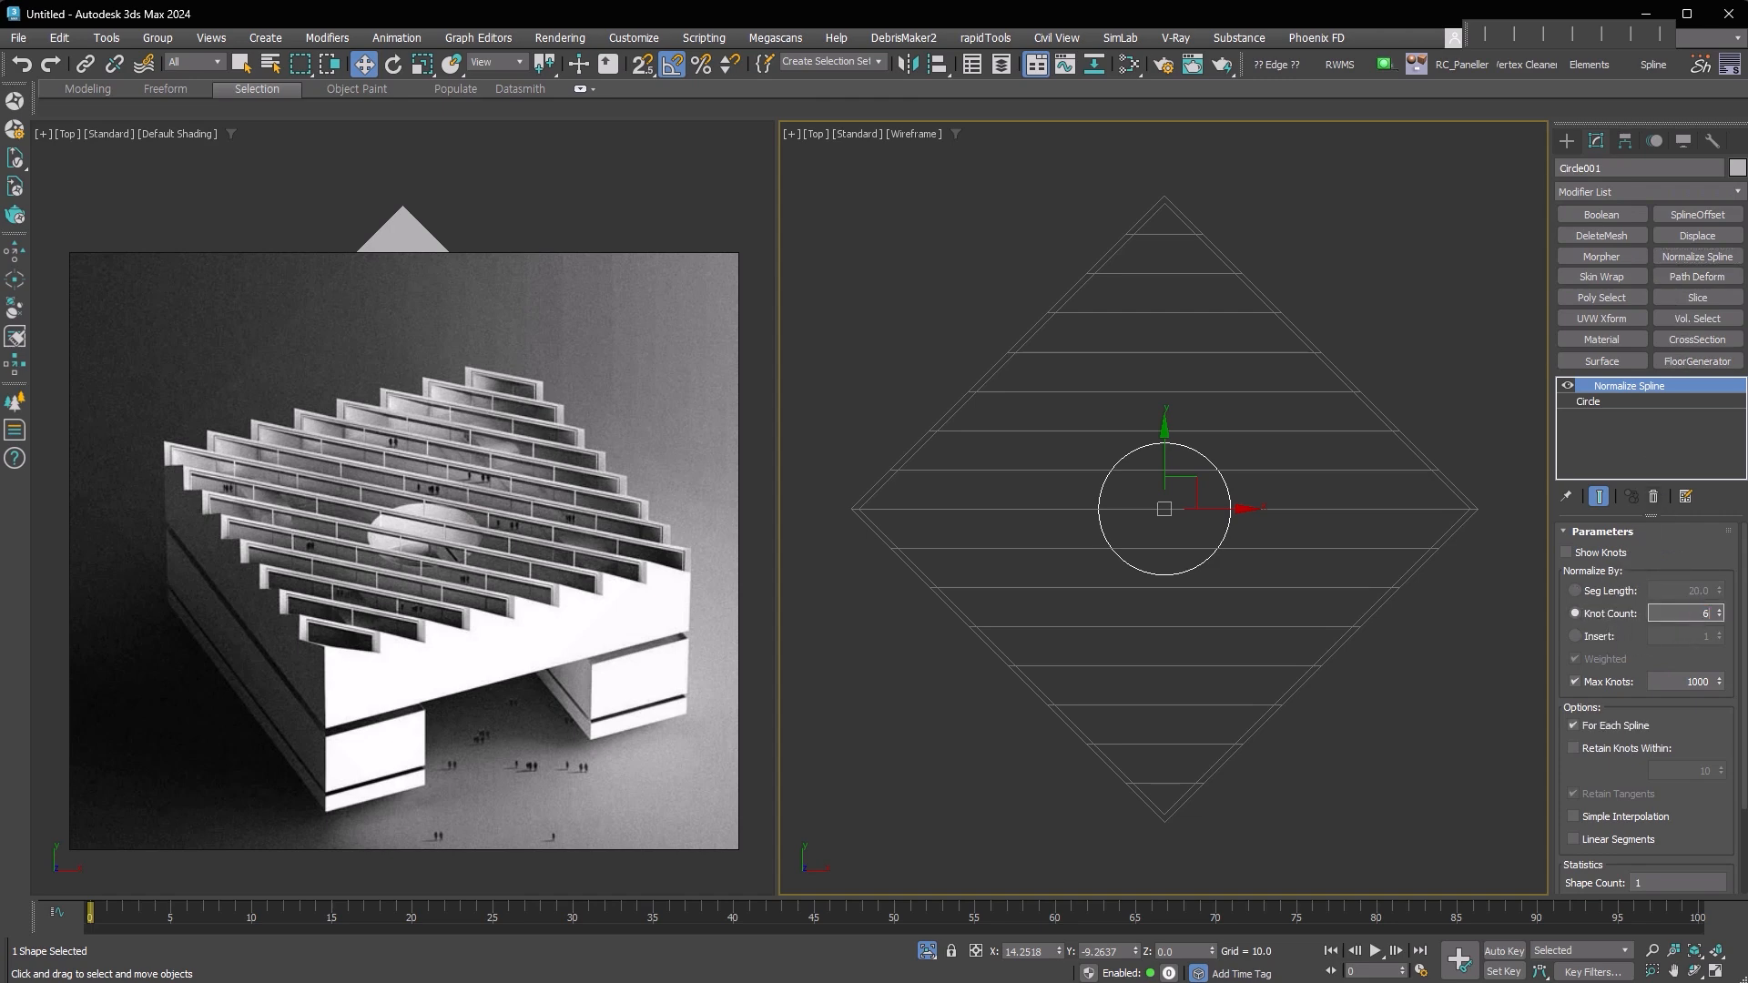
{"action": "type", "text": "60"}
{"action": "key", "text": "Return"}
Convert the circle to an editable spline and set its interpolation steps to 0
{"action": "left_click", "coordinate": [1604, 556]}
{"action": "key", "text": "alt+c"}
{"action": "scroll", "coordinate": [1689, 726], "scroll_direction": "down", "scroll_amount": 3}
{"action": "right_click", "coordinate": [1691, 720]}
{"action": "middle_click_drag", "start_coordinate": [1417, 683], "coordinate": [1163, 535], "text": "alt"}
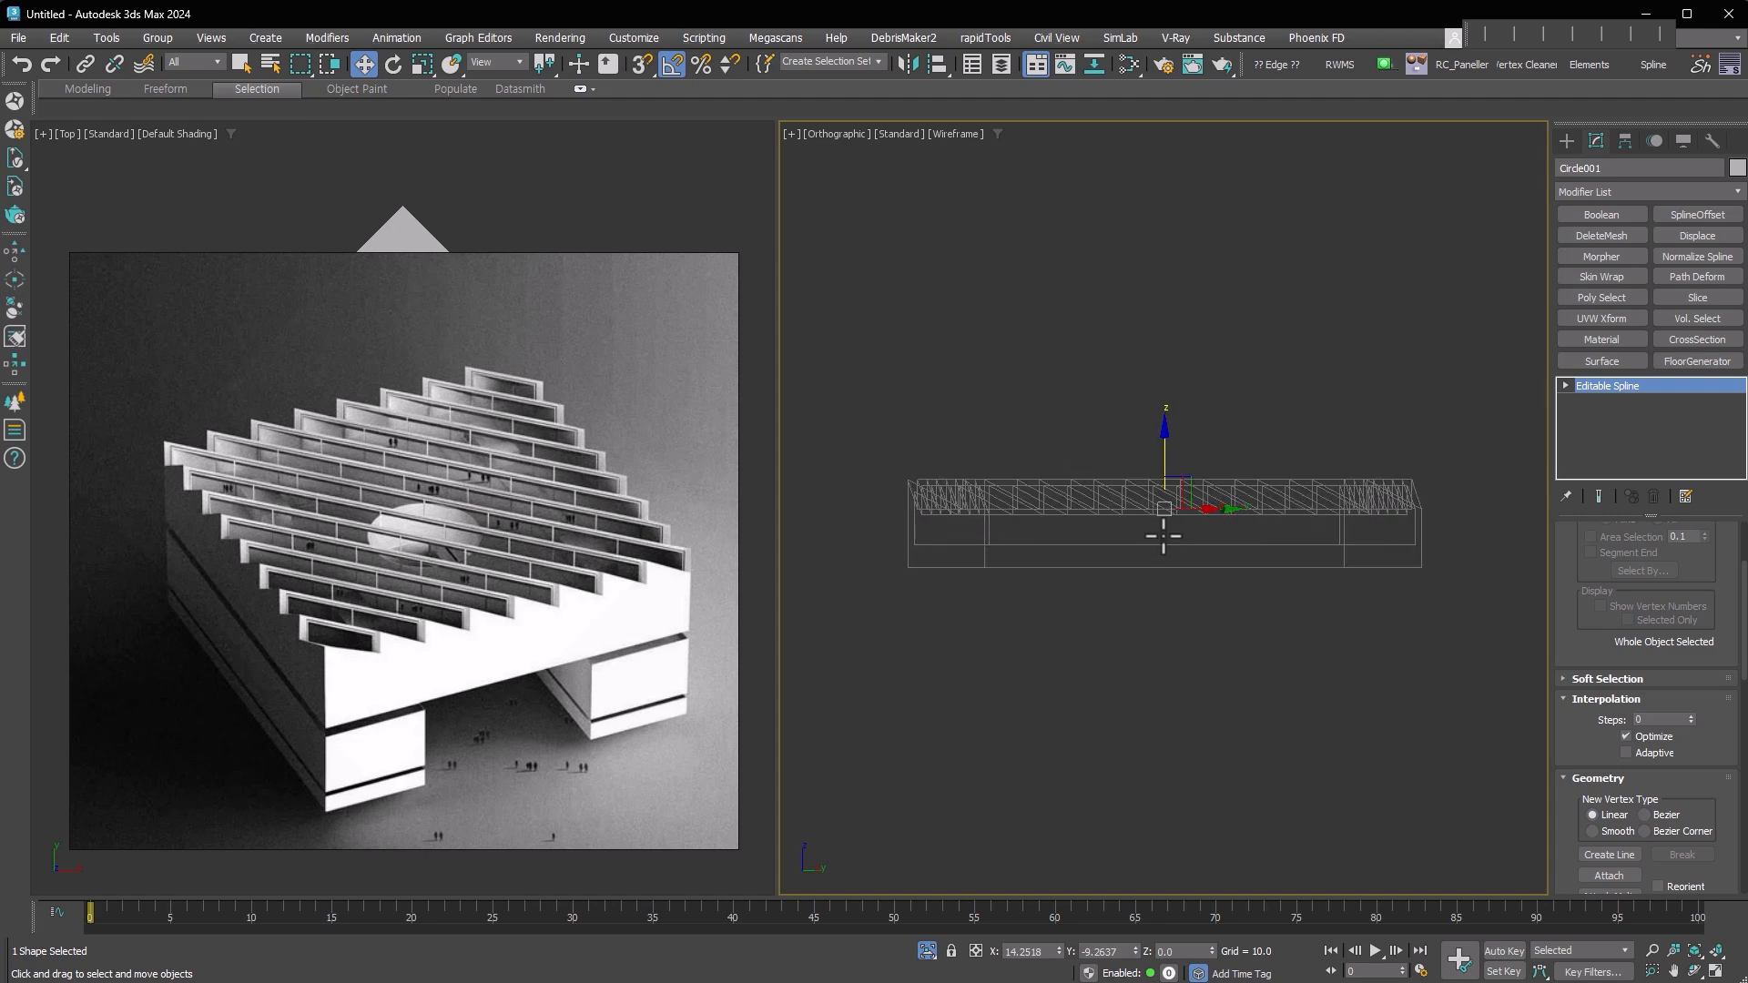
Lower the circle to the slab's top surface and attach it to the slab object
{"action": "left_click_drag", "start_coordinate": [1165, 459], "coordinate": [1162, 480]}
{"action": "middle_click_drag", "start_coordinate": [1192, 568], "coordinate": [1311, 670], "text": "alt"}
{"action": "left_click", "coordinate": [1305, 629]}
{"action": "scroll", "coordinate": [1630, 692], "scroll_direction": "down", "scroll_amount": 6}
{"action": "left_click", "coordinate": [1603, 670]}
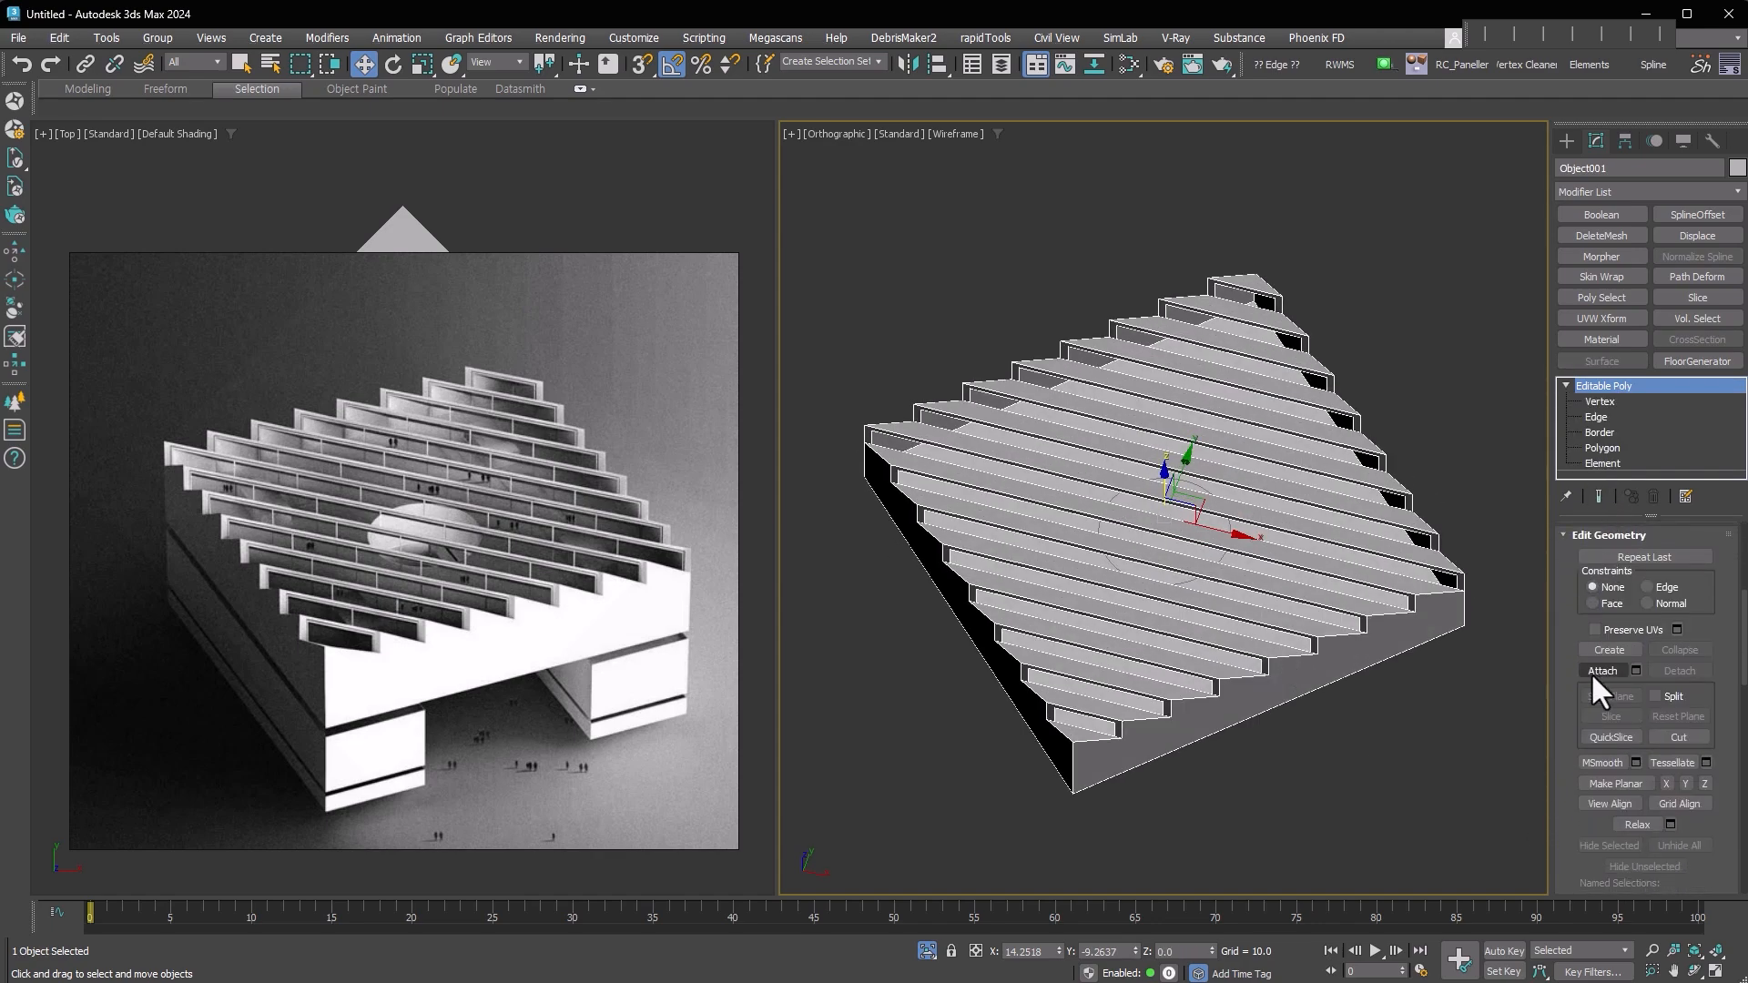
Open a round hole in the slab along the circle, pulling its outline straight down for the walls and deleting the leftover polygon
{"action": "key", "text": "4"}
{"action": "left_click", "coordinate": [1171, 541]}
{"action": "left_click", "coordinate": [1175, 542]}
{"action": "left_click", "coordinate": [1178, 542]}
{"action": "middle_click_drag", "start_coordinate": [1178, 543], "coordinate": [1169, 483], "text": "alt"}
{"action": "key", "text": "s"}
{"action": "key", "text": "s"}
{"action": "left_click_drag", "start_coordinate": [1166, 478], "coordinate": [1166, 550], "text": "shift"}
{"action": "key", "text": "Delete"}
End isolation to show all building parts and switch to a perspective view with an adjusted field of view
{"action": "middle_click_drag", "start_coordinate": [1199, 535], "coordinate": [1225, 667], "text": "alt"}
{"action": "key", "text": "alt+q"}
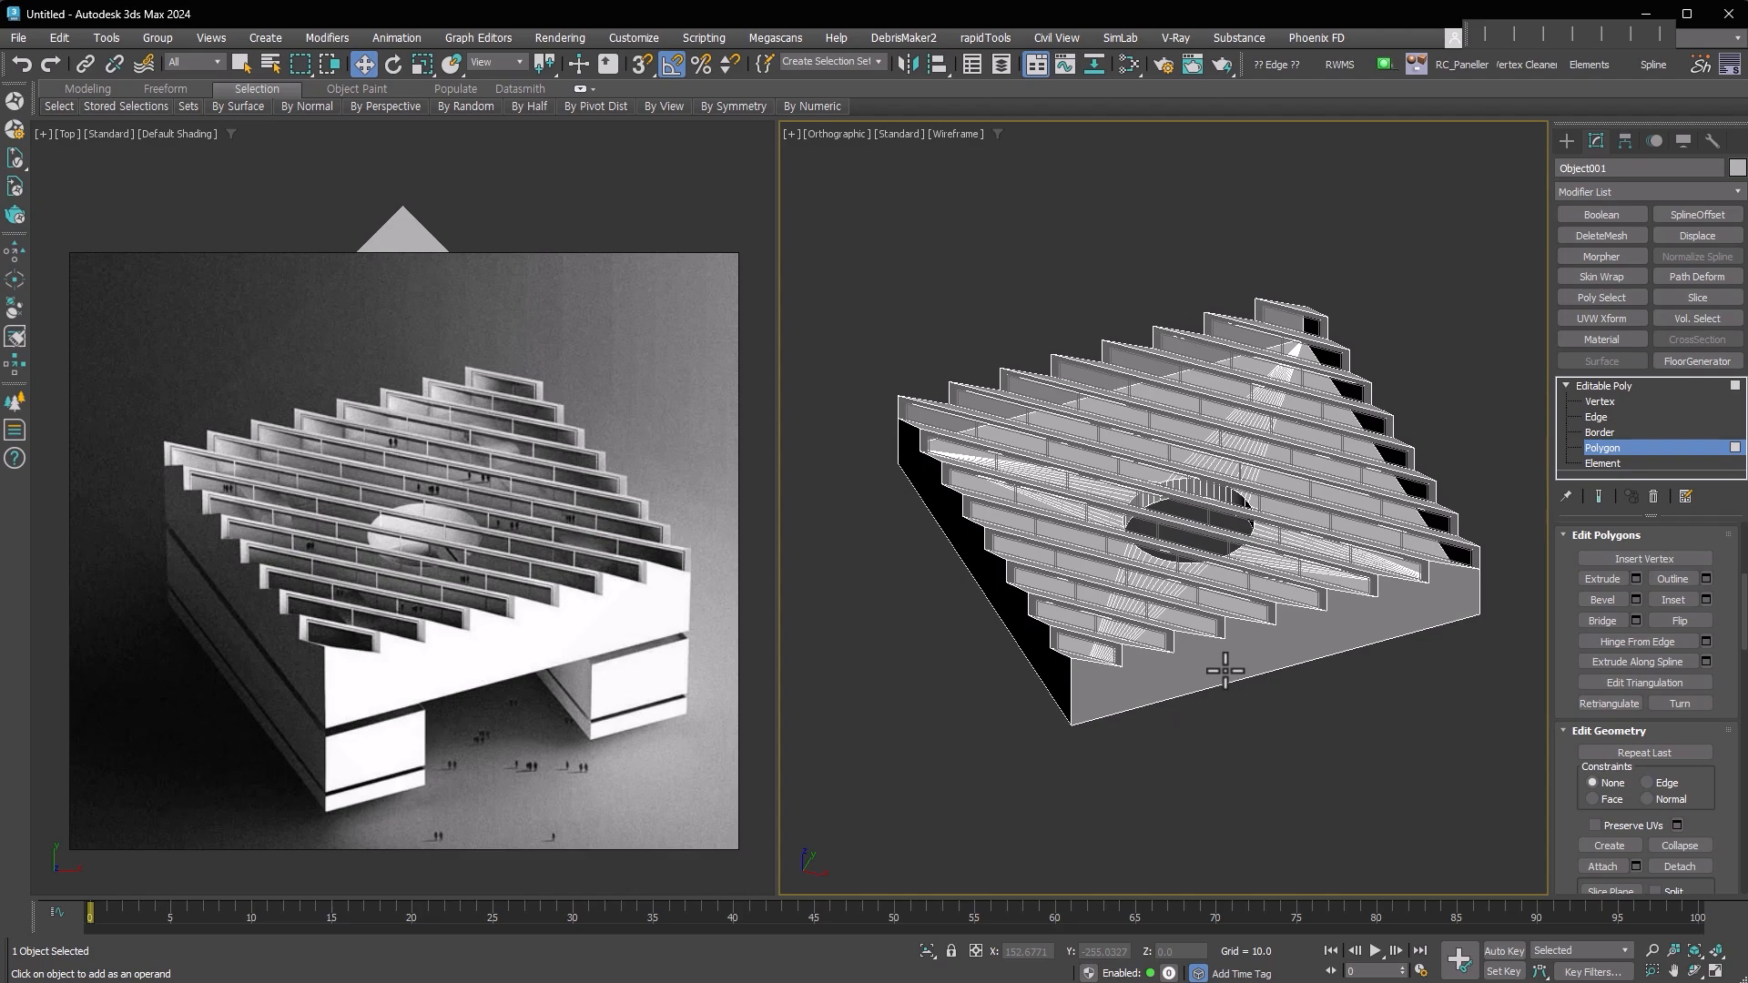
{"action": "key", "text": "p"}
{"action": "scroll", "coordinate": [1226, 671], "scroll_direction": "down", "scroll_amount": 8}
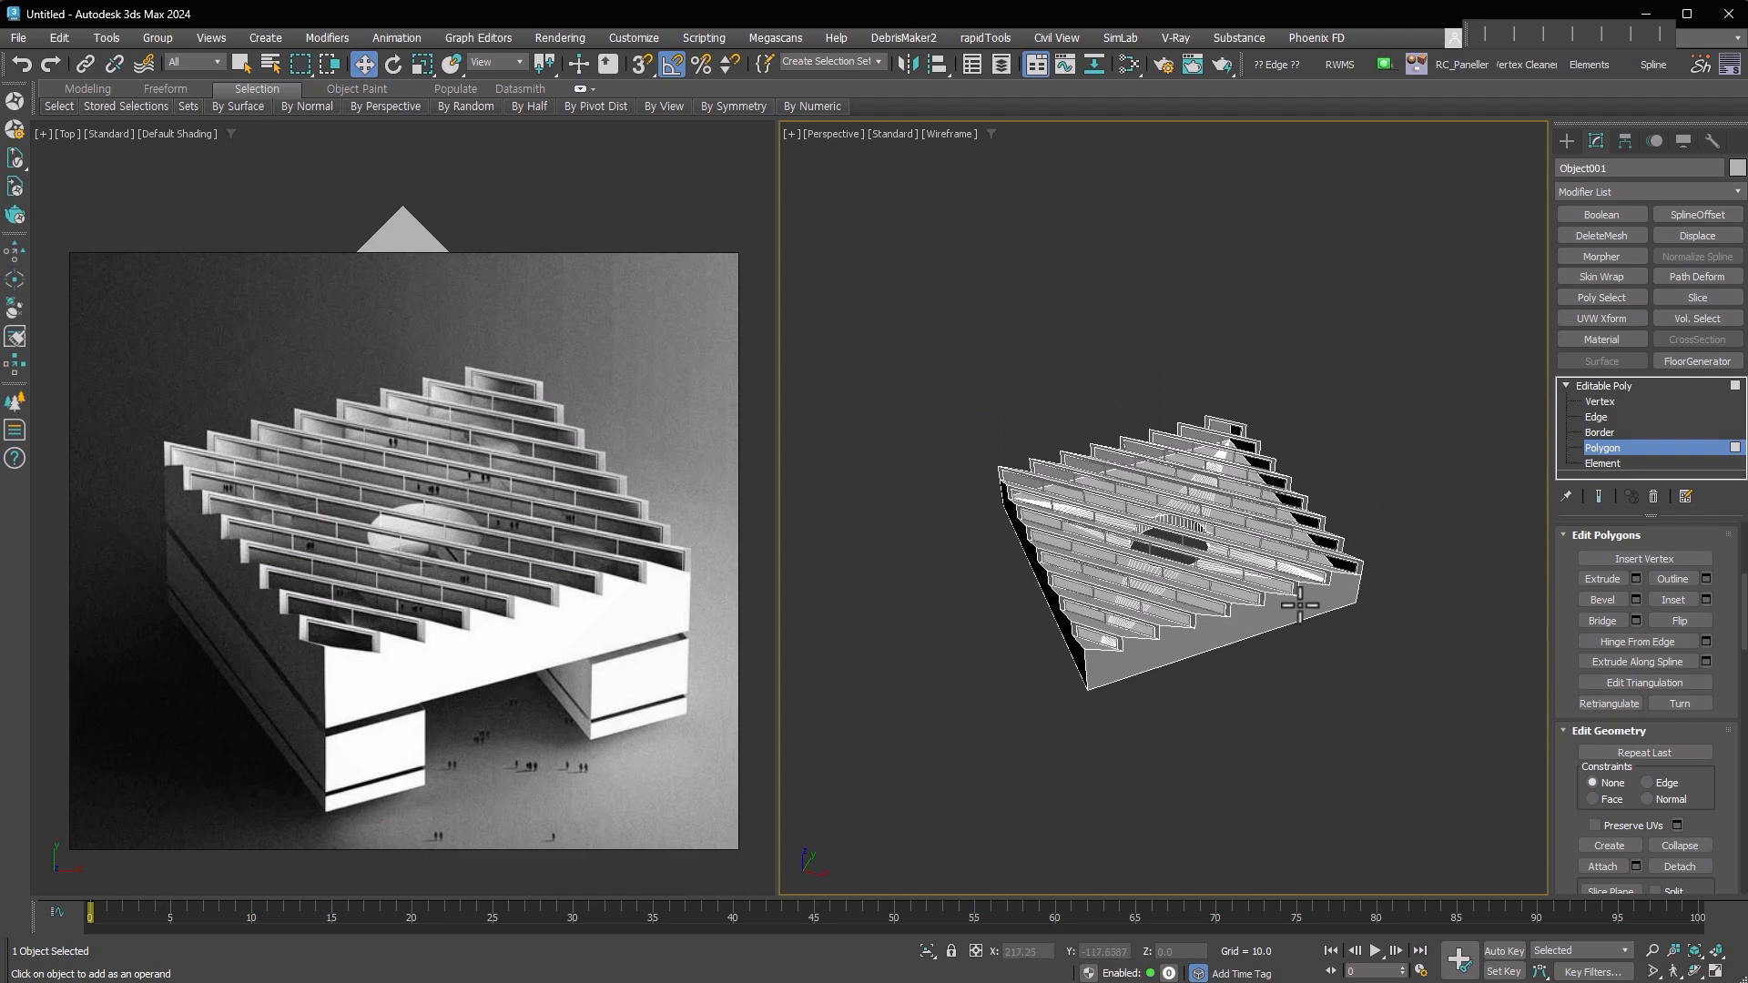
{"action": "middle_click_drag", "start_coordinate": [1290, 601], "coordinate": [1241, 616], "text": "alt"}
{"action": "key", "text": "ctrl+w"}
{"action": "left_click_drag", "start_coordinate": [1241, 616], "coordinate": [1350, 492]}
{"action": "key", "text": "w"}
Leave polygon editing, select all building objects and adjust the perspective to match the reference image's viewing angle
{"action": "key", "text": "4"}
{"action": "left_click", "coordinate": [1362, 542]}
{"action": "left_click", "coordinate": [1363, 542]}
{"action": "mouse_move", "coordinate": [1362, 543]}
{"action": "middle_mouse_down", "text": "alt"}
{"action": "mouse_move", "coordinate": [1298, 550]}
{"action": "mouse_move", "coordinate": [1150, 519]}
{"action": "mouse_move", "coordinate": [1140, 541]}
{"action": "middle_mouse_up", "text": "alt"}
{"action": "key", "text": "ctrl+a"}
{"action": "key", "text": "alt+z"}
{"action": "left_click_drag", "start_coordinate": [1357, 710], "coordinate": [1381, 802]}
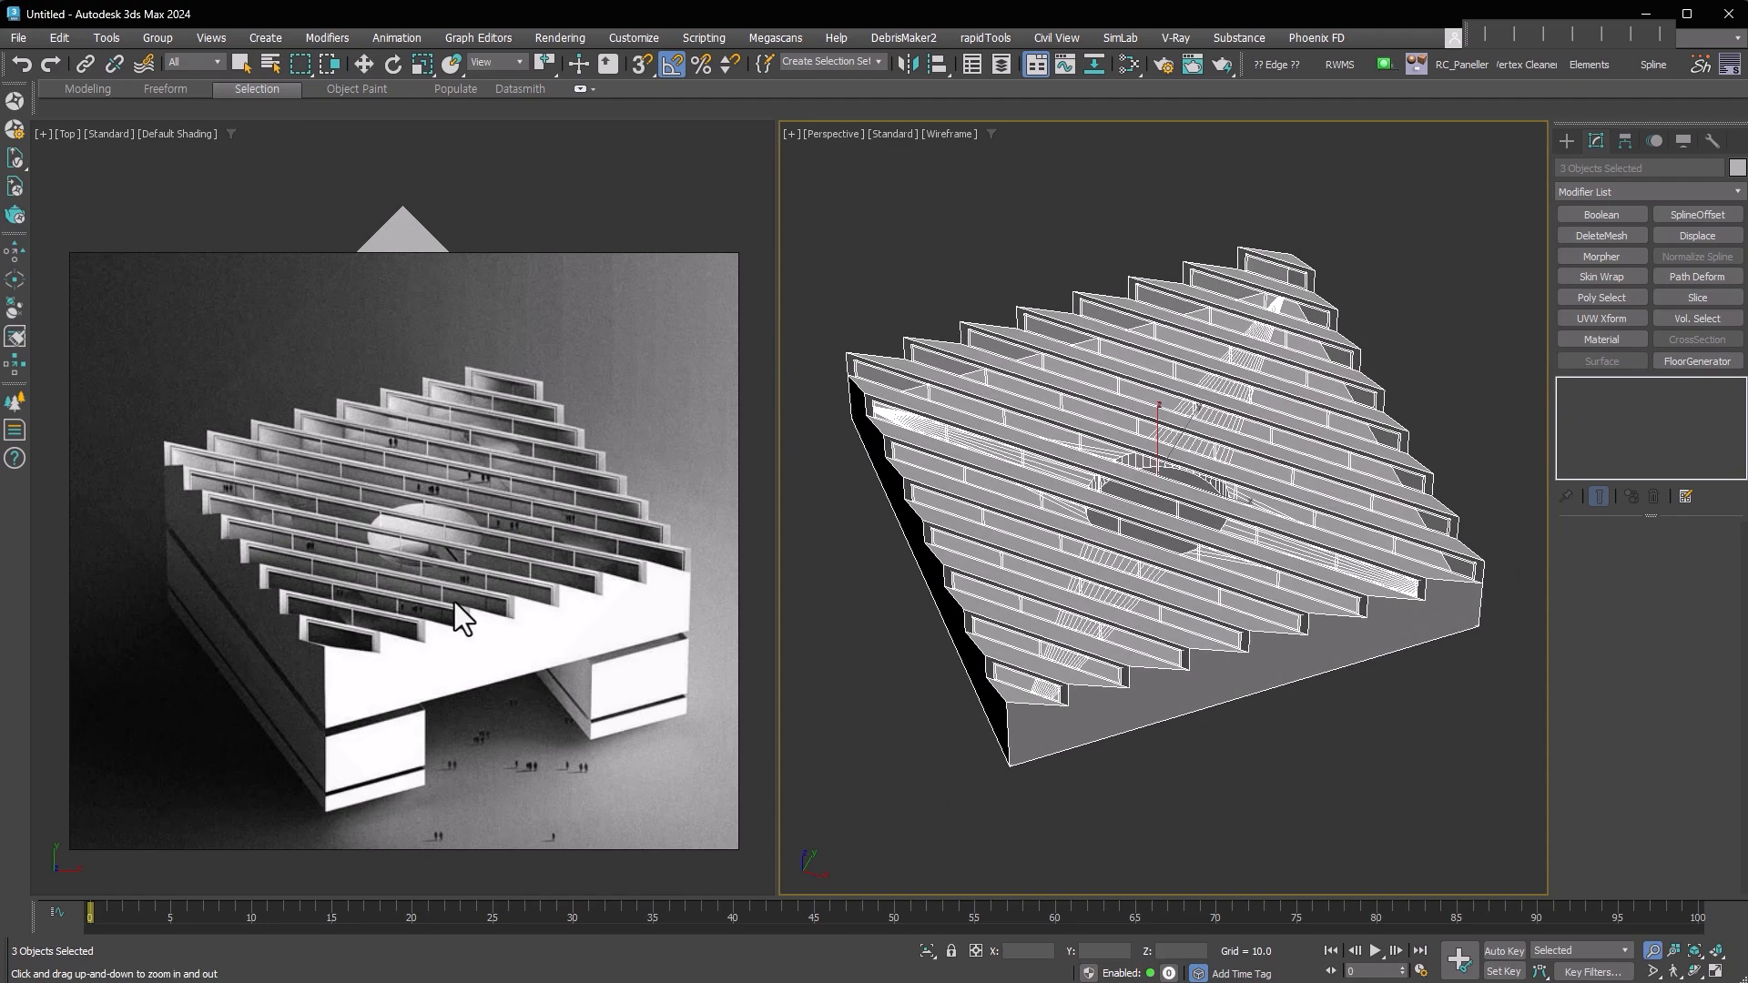